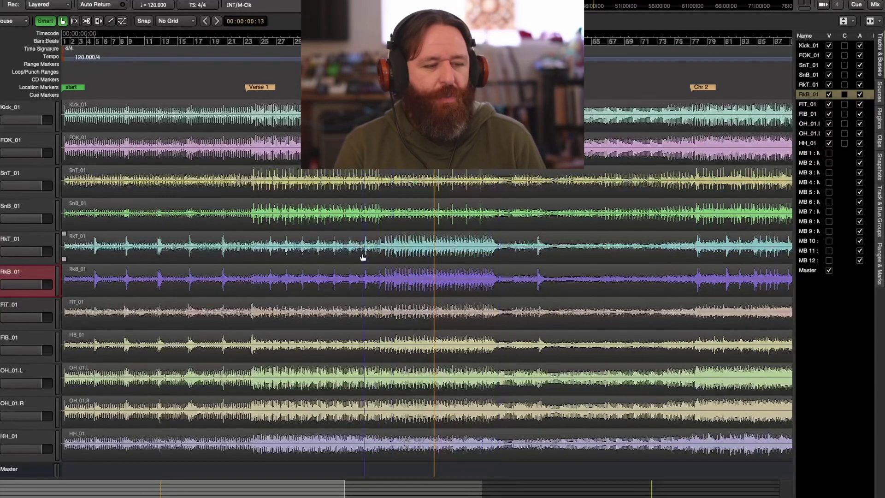
# Show the whole drum session on the timeline and place the playhead at the start of Verse 1
pyautogui.press('-')
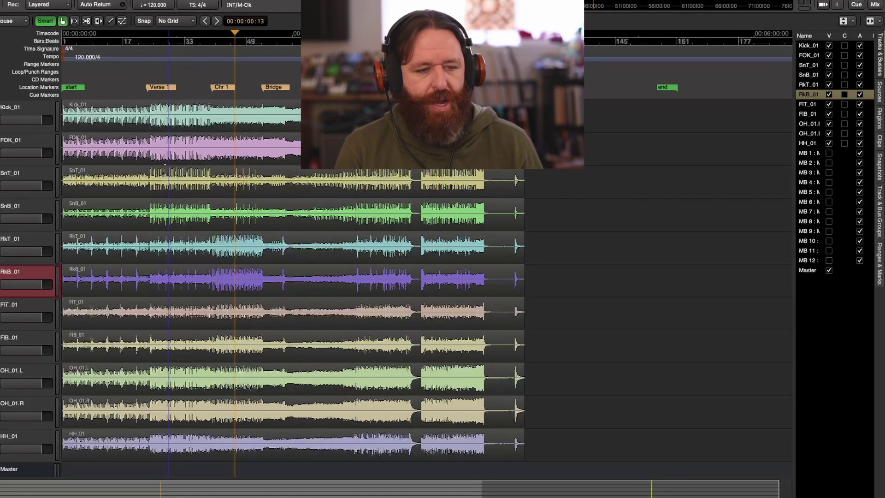
pyautogui.click(156, 40)
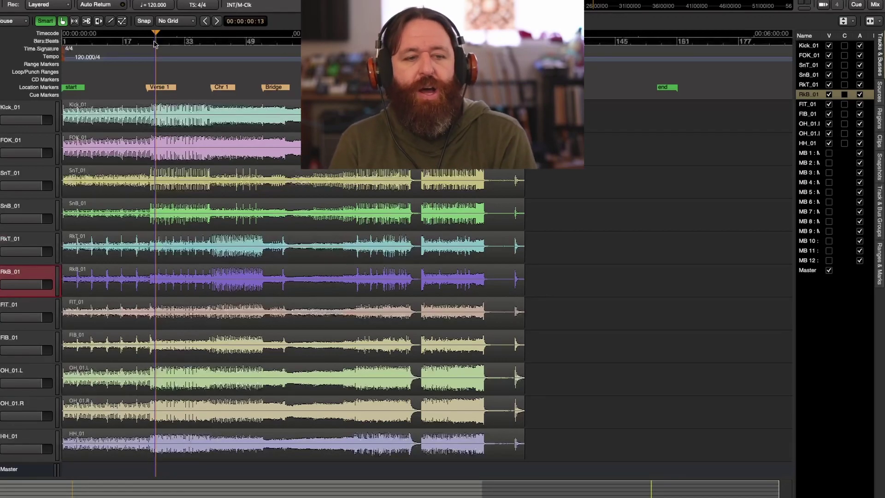
pyautogui.click(149, 42)
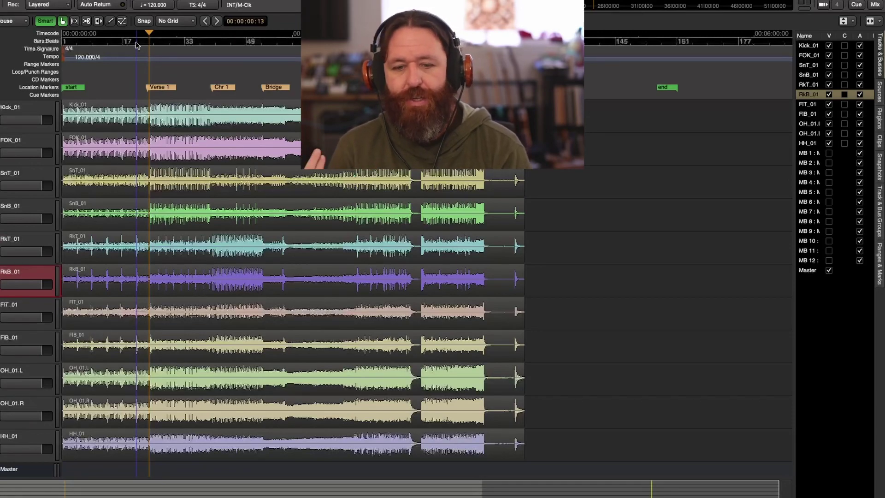
pyautogui.click(139, 40)
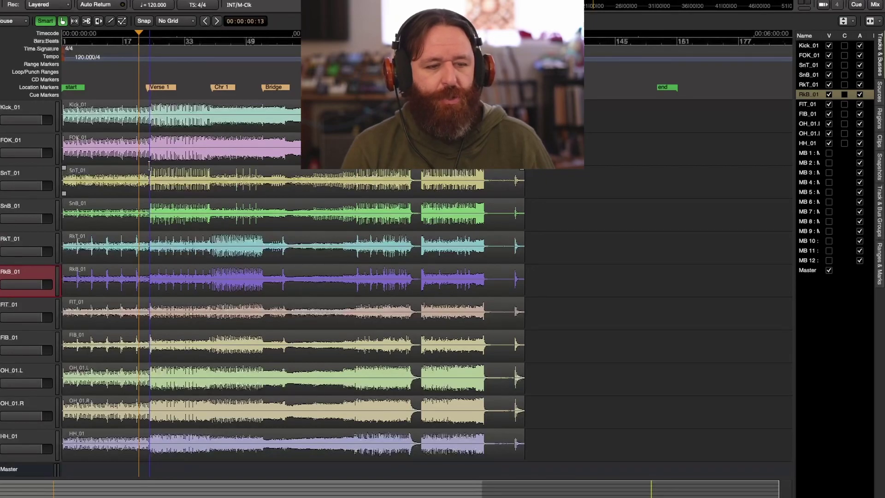
pyautogui.click(147, 40)
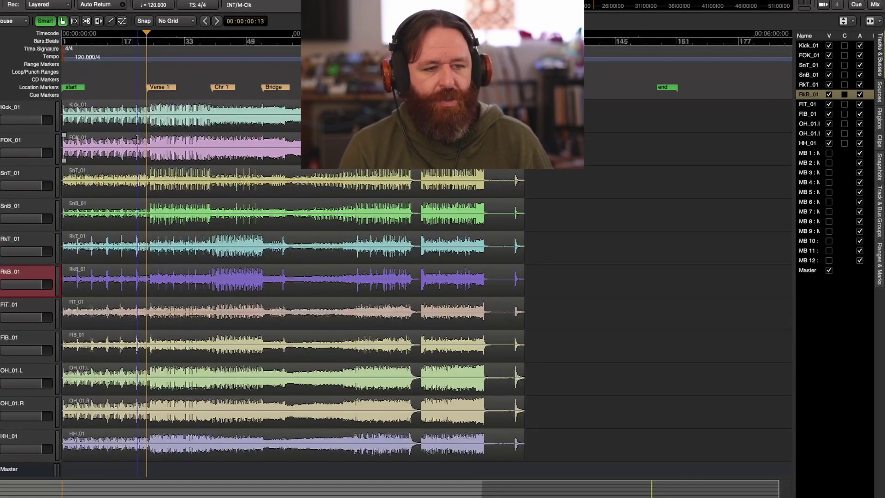
# Try out the start and Verse 1 location markers and jump the playhead ahead to the Bridge marker
pyautogui.click(69, 87)
pyautogui.moveTo(69, 89); pyautogui.dragTo(73, 85)
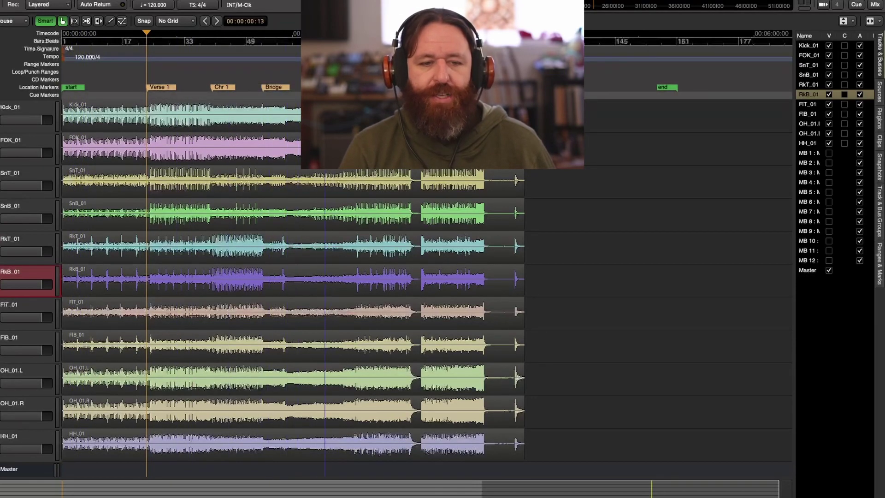
pyautogui.click(166, 90)
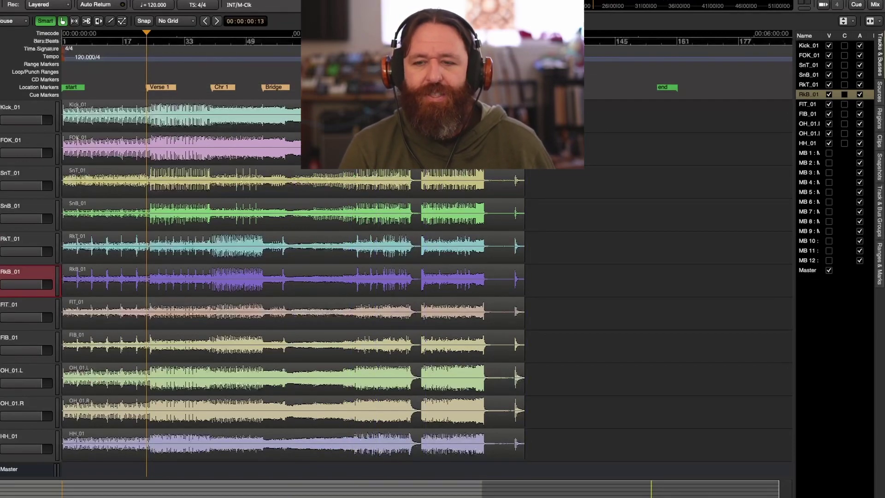
pyautogui.hotkey('ctrl', 'Right')
pyautogui.hotkey('ctrl', 'Right')
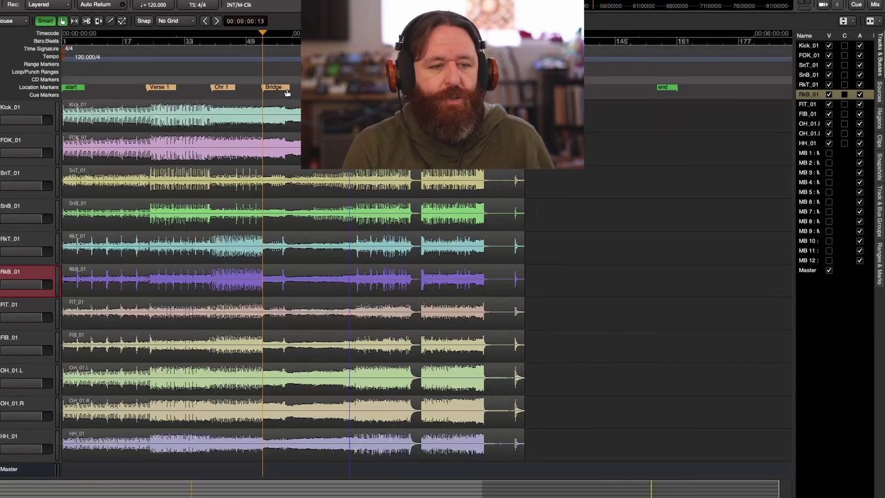
# Move the playhead to the Verse 1 marker and start playback from there
pyautogui.click(165, 88)
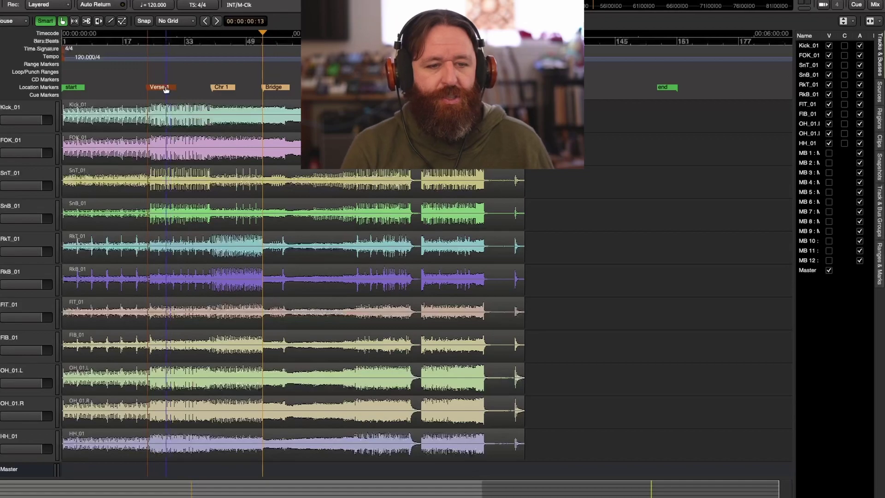
pyautogui.press('p')
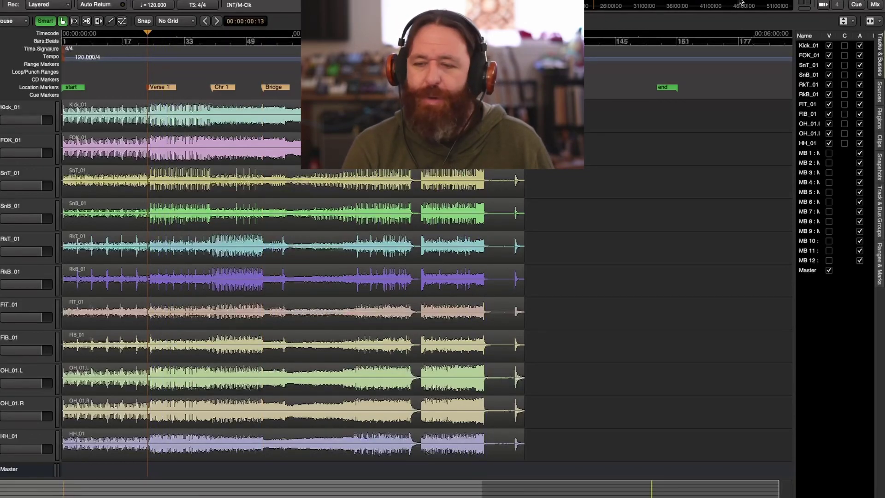
pyautogui.press('space')
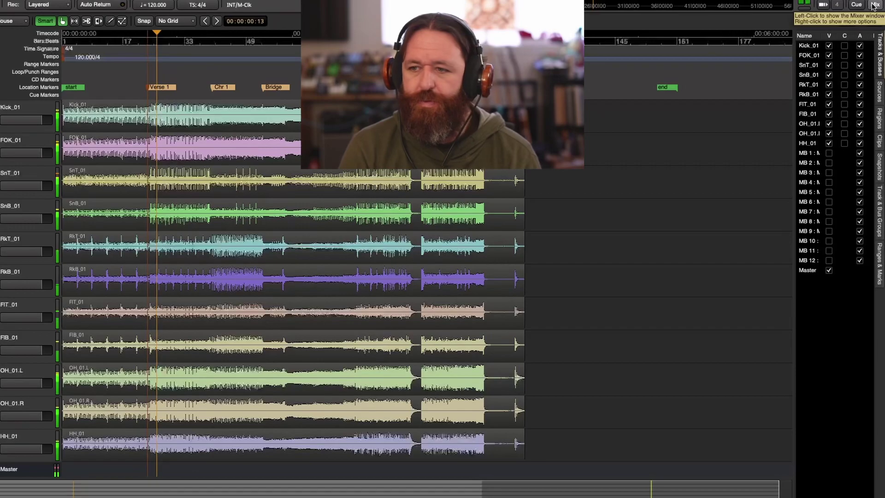
# Open the mixer, view the channel strips' mixbus sends, and return the strips to their EQ controls
pyautogui.click(874, 4)
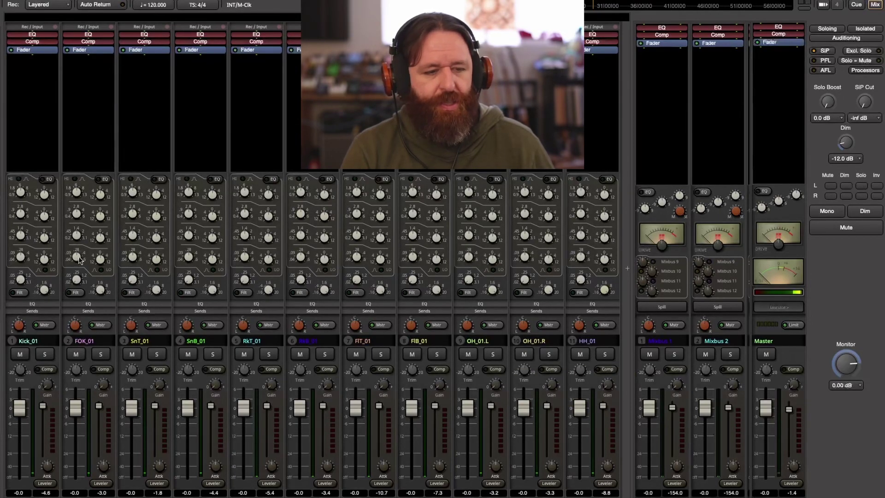
pyautogui.click(431, 311)
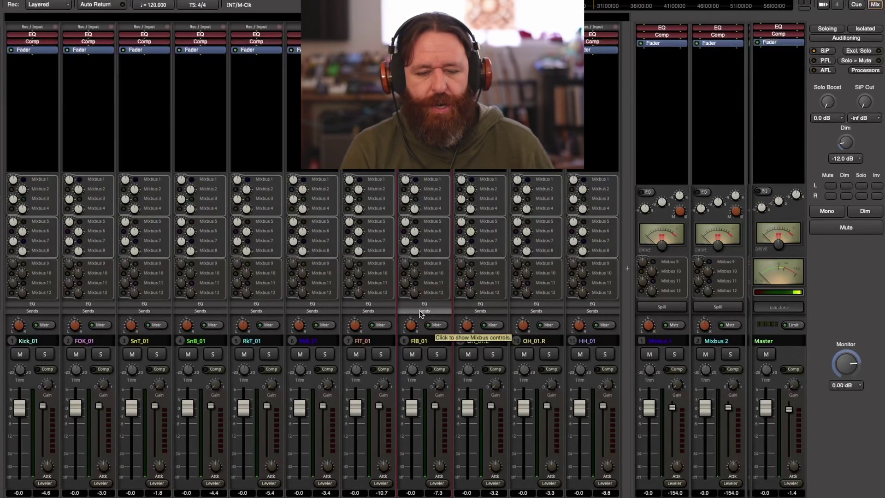
pyautogui.click(425, 303)
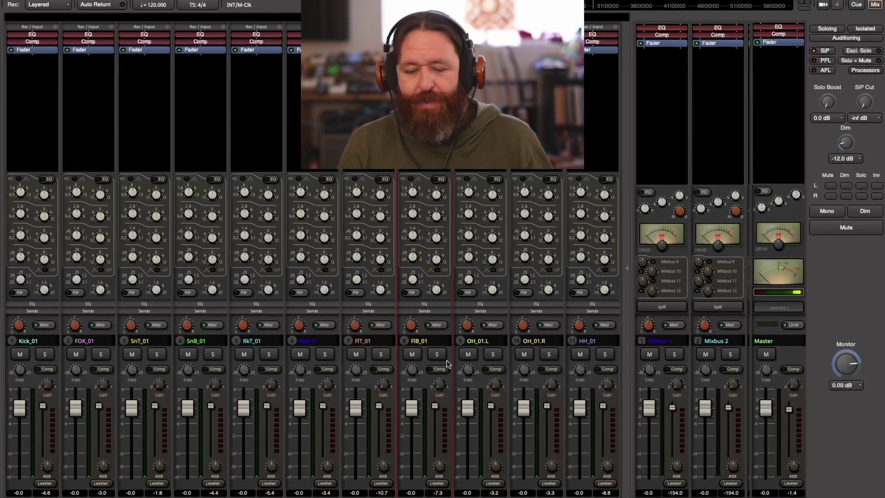
# Lower the input trims of the Kick_01, FOK_01, SnT_01 and SnB_01 channels to about -4 dB
pyautogui.press('space')
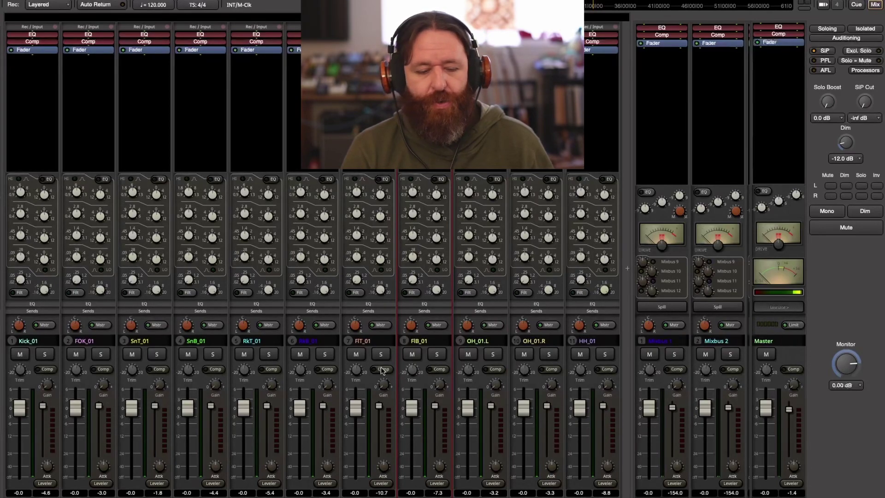
pyautogui.moveTo(19, 376)
pyautogui.moveTo(20, 376); pyautogui.dragTo(19, 385)
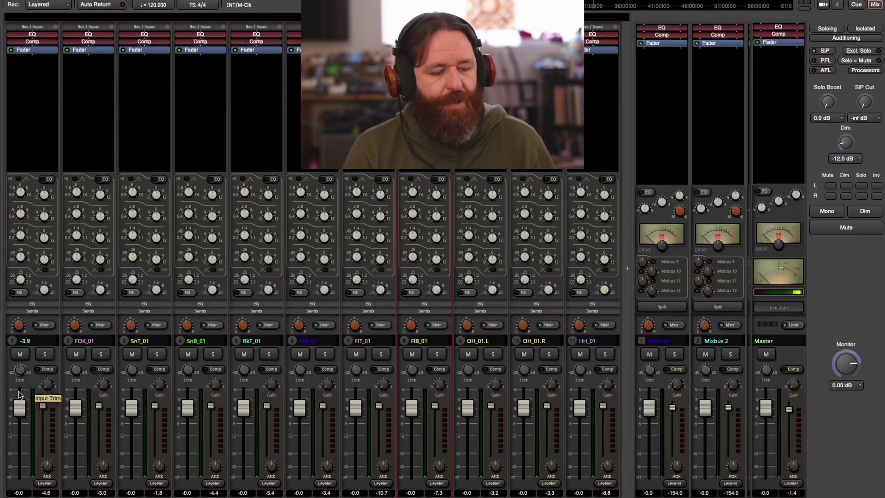
pyautogui.moveTo(77, 380)
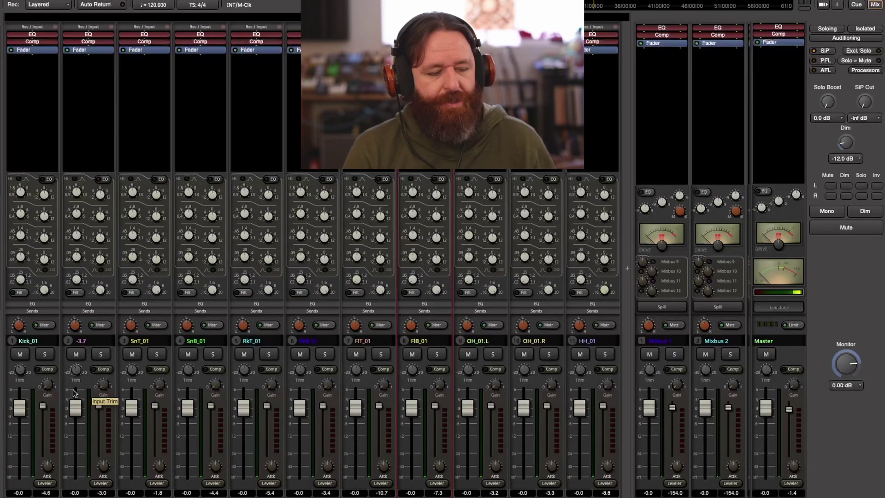
pyautogui.moveTo(132, 369); pyautogui.dragTo(132, 381)
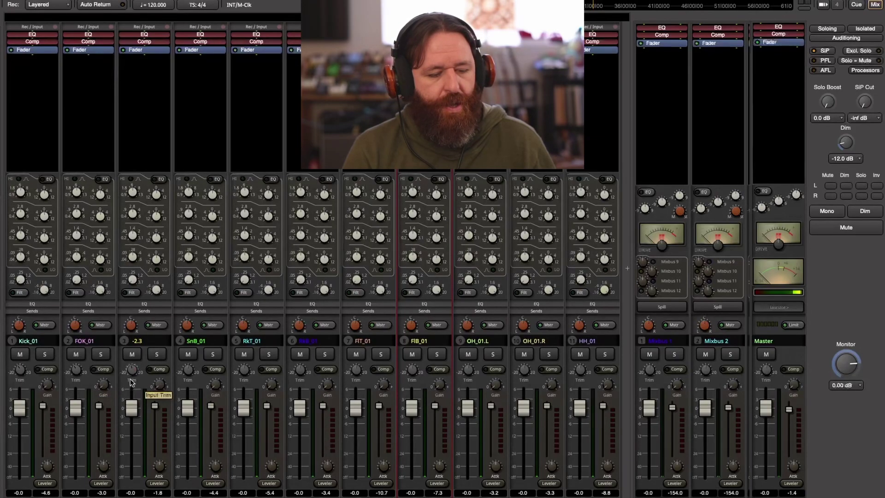
pyautogui.moveTo(185, 376)
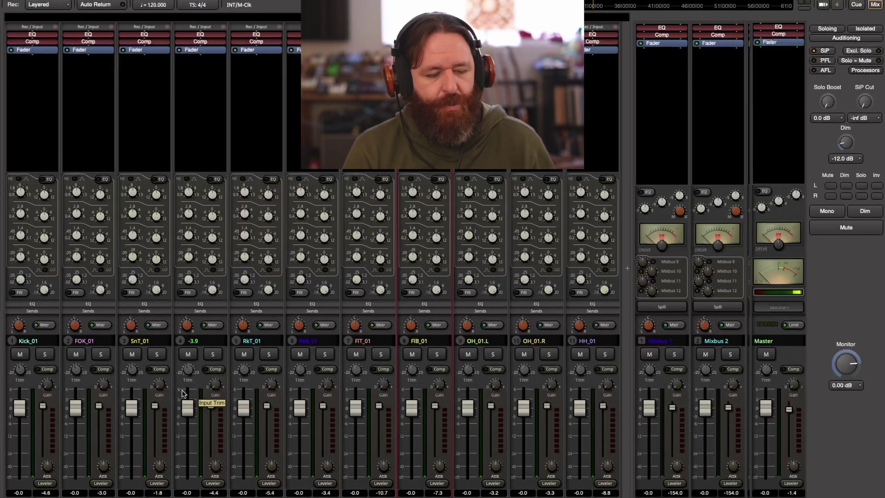
# Lower the input trims of the tom channels RkT_01, RkB_01, FlT_01 and FlB_01 to about -4 dB
pyautogui.moveTo(242, 384)
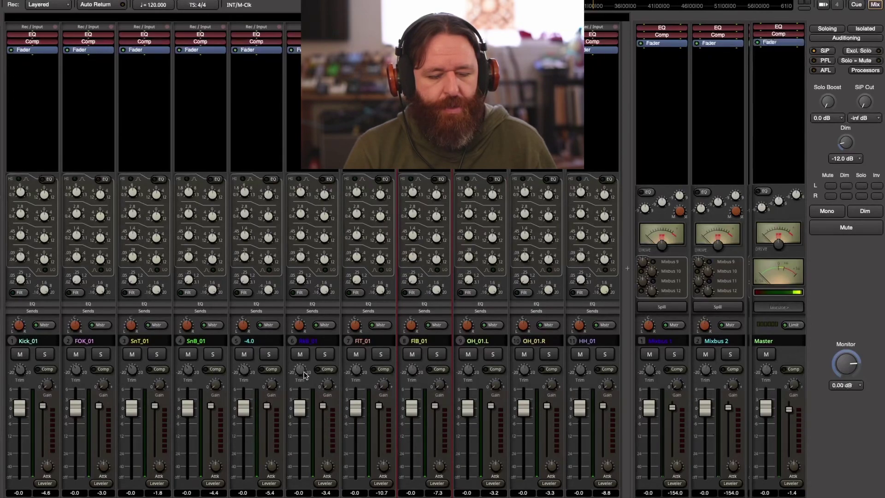
pyautogui.moveTo(299, 389)
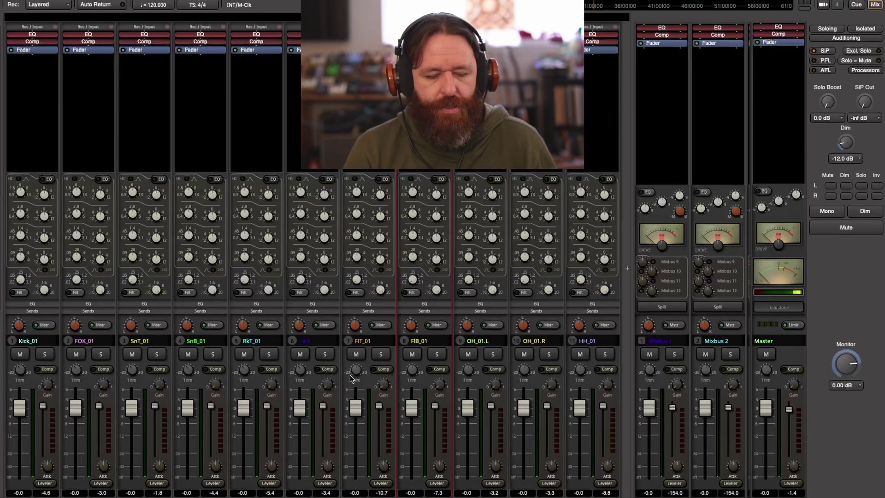
pyautogui.moveTo(350, 385)
pyautogui.moveTo(348, 386); pyautogui.dragTo(346, 394)
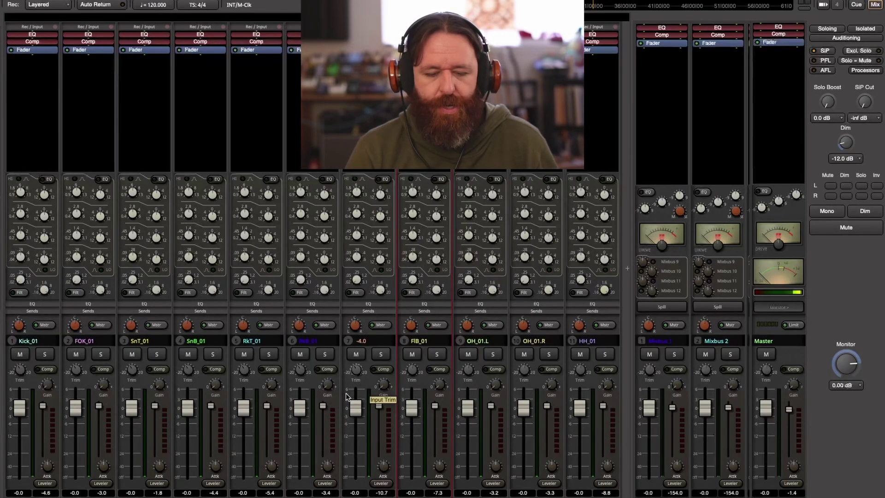
pyautogui.moveTo(416, 373); pyautogui.dragTo(413, 394)
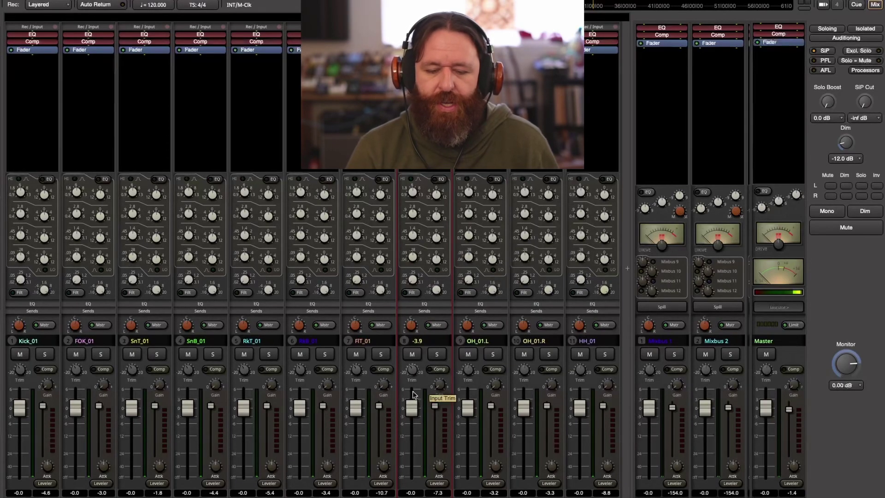
# Lower the input trims of both overhead channels and the HH_01 channel to about -4 dB
pyautogui.moveTo(469, 377)
pyautogui.moveTo(470, 377); pyautogui.dragTo(465, 387)
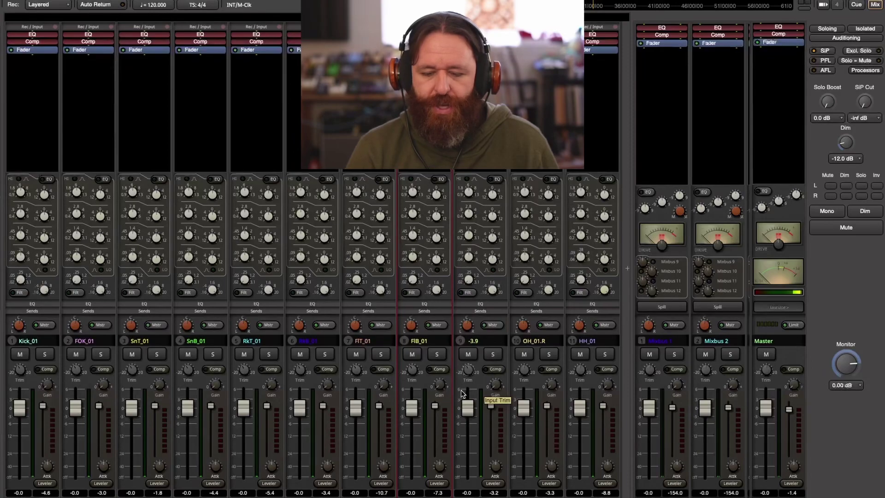
pyautogui.moveTo(525, 375); pyautogui.dragTo(521, 394)
pyautogui.moveTo(581, 372); pyautogui.dragTo(579, 396)
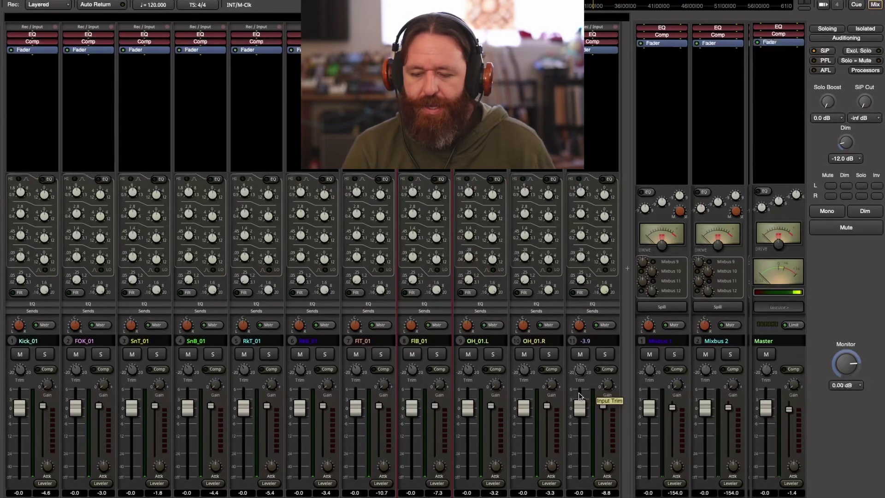
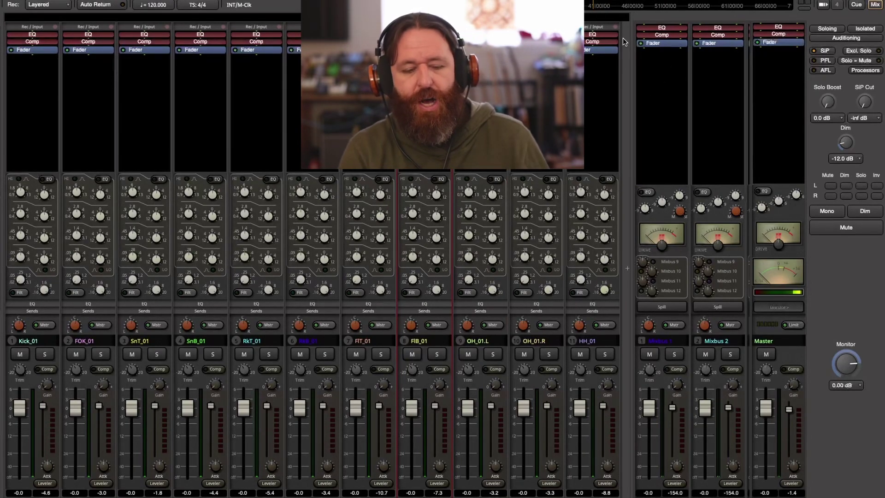
# Audition RkB_01 and FlB_01 in solo during playback and lower their input trims further, setting FlB_01 to -6.0 dB
pyautogui.press('space')
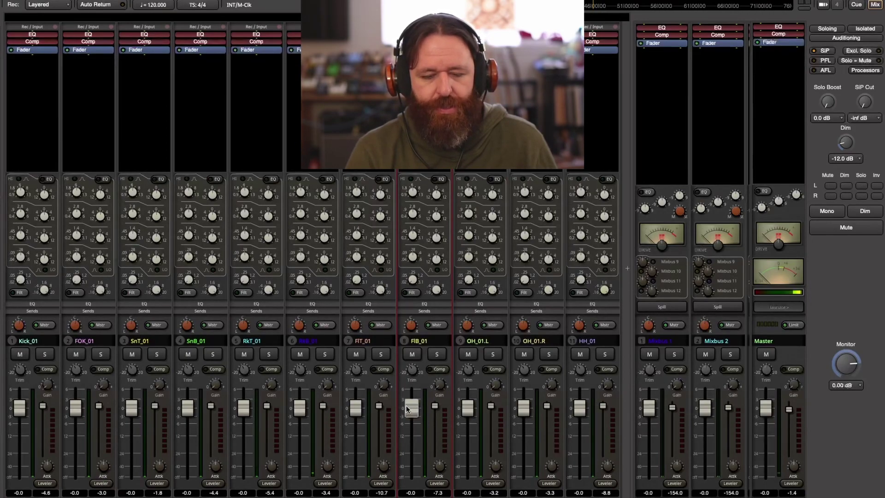
pyautogui.click(322, 354)
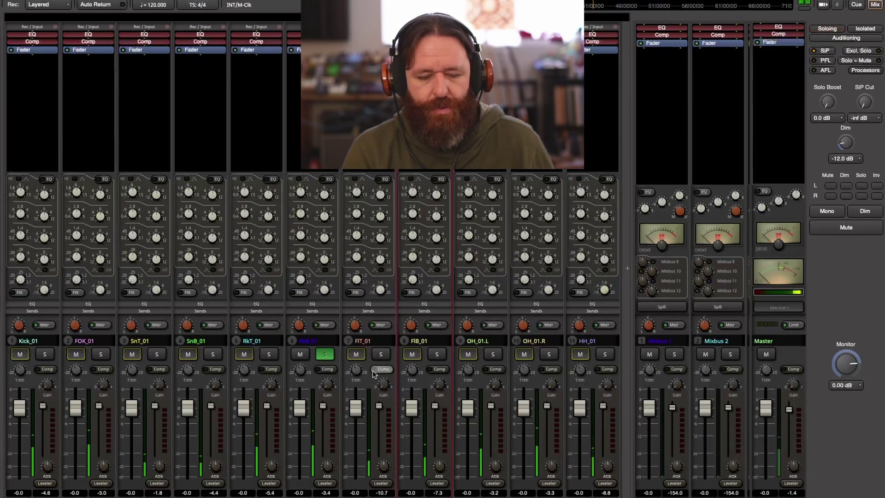
pyautogui.click(438, 354)
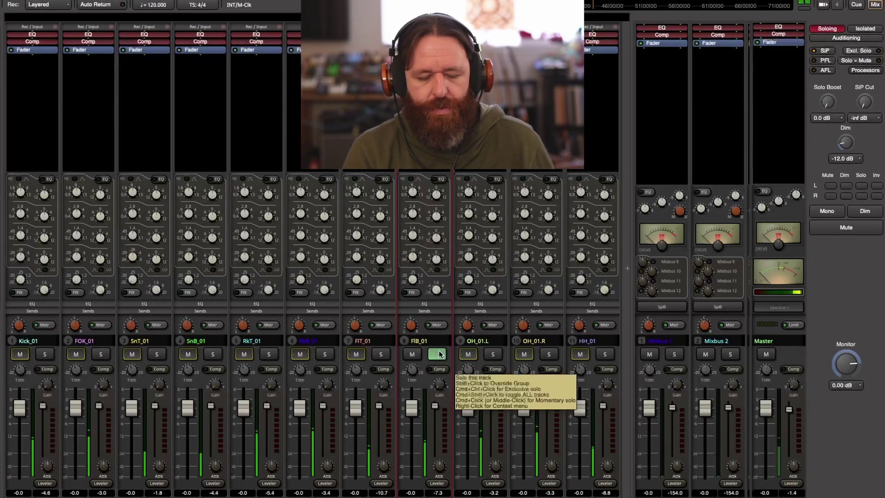
pyautogui.click(325, 354)
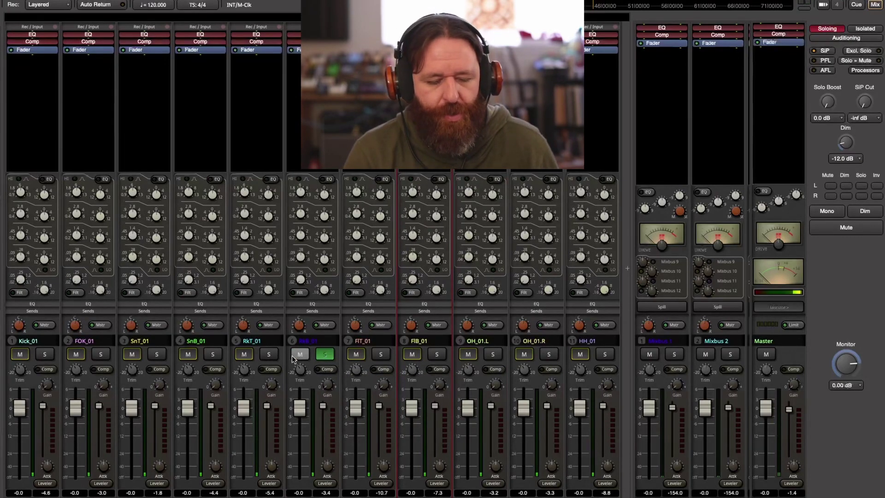
pyautogui.click(325, 354)
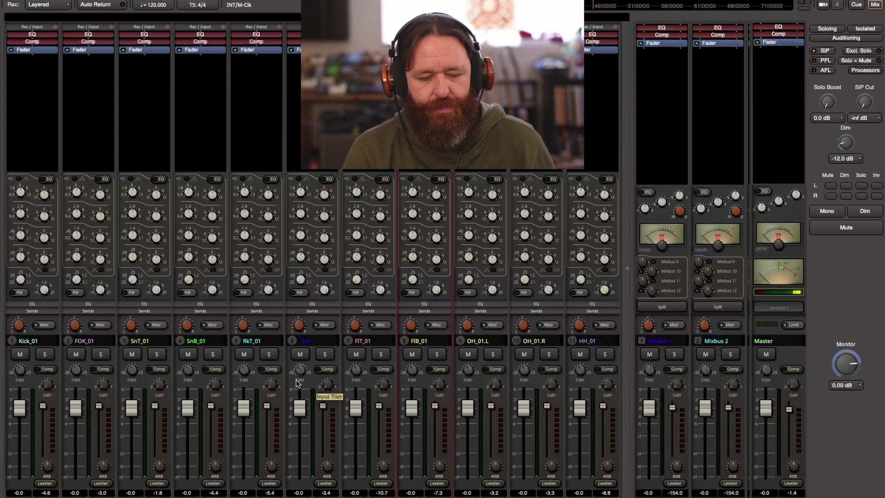
pyautogui.moveTo(413, 373); pyautogui.dragTo(413, 383)
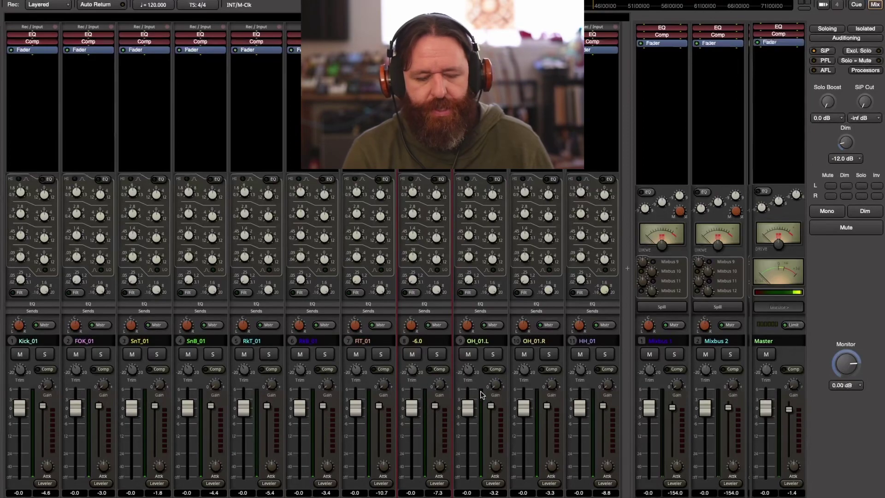
# Compare FlT_01 and FlB_01 in solo during playback, set the FlT_01 input trim to -2.2 dB, and clear both solos
pyautogui.press('space')
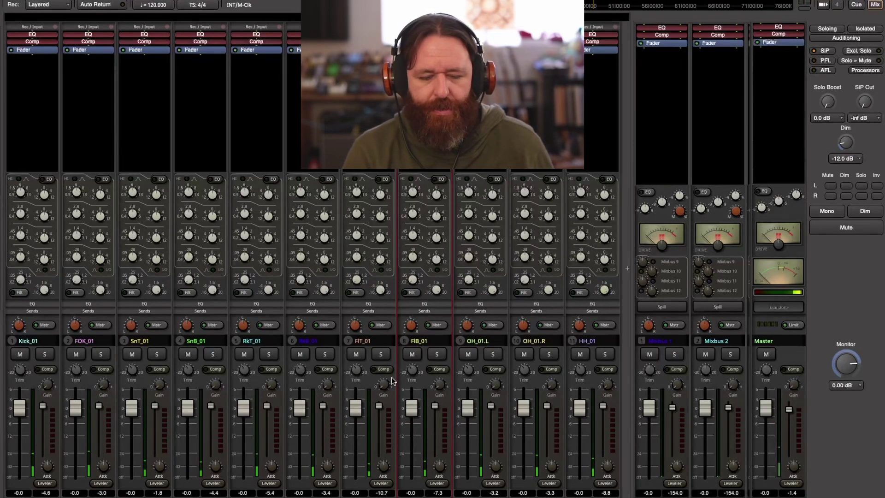
pyautogui.click(381, 354)
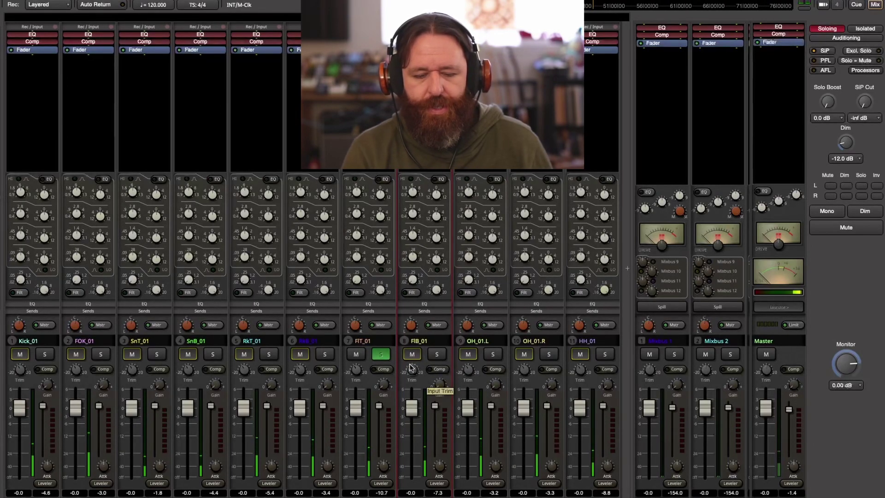
pyautogui.click(440, 358)
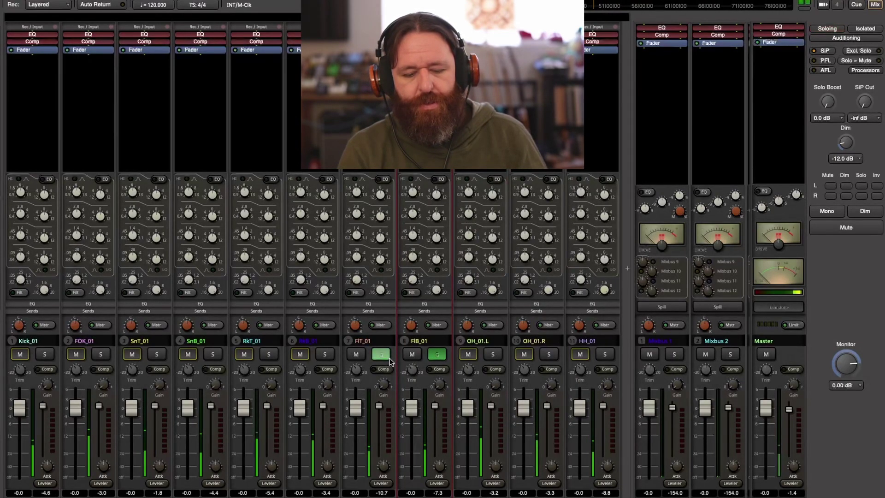
pyautogui.click(438, 359)
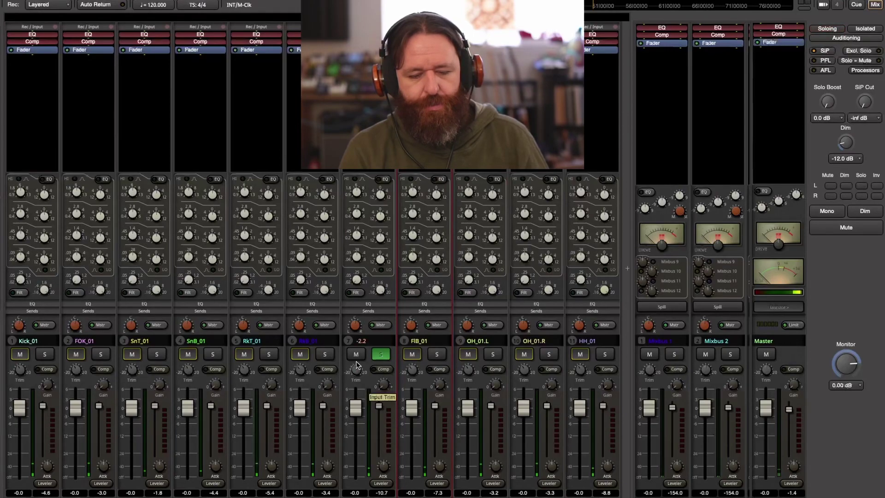
pyautogui.click(437, 354)
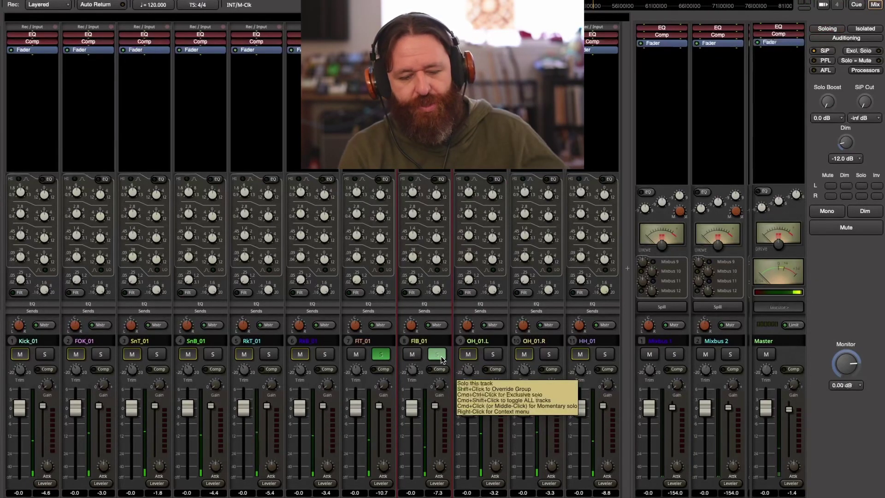
pyautogui.click(440, 358)
pyautogui.click(383, 359)
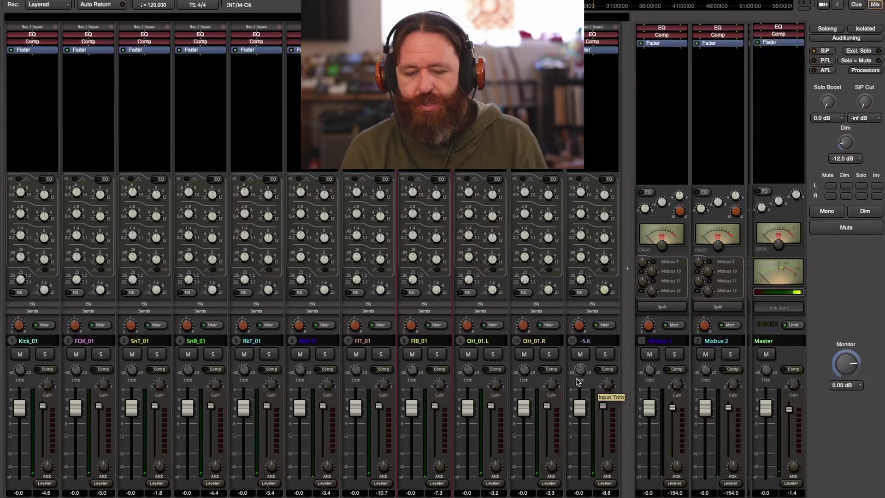
# Lower the HH_01 input trim to about -5.6 dB and solo the OH_01.L and OH_01.R channels
pyautogui.moveTo(577, 379); pyautogui.dragTo(575, 380)
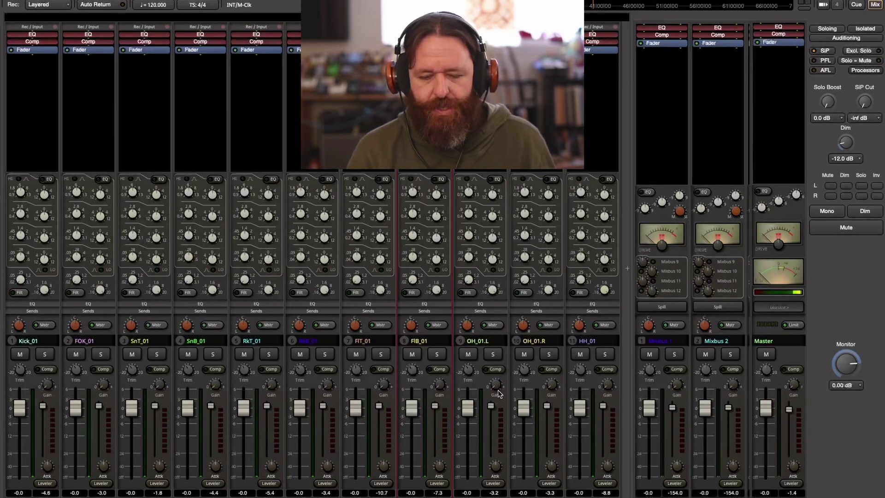
pyautogui.click(501, 360)
pyautogui.click(553, 360)
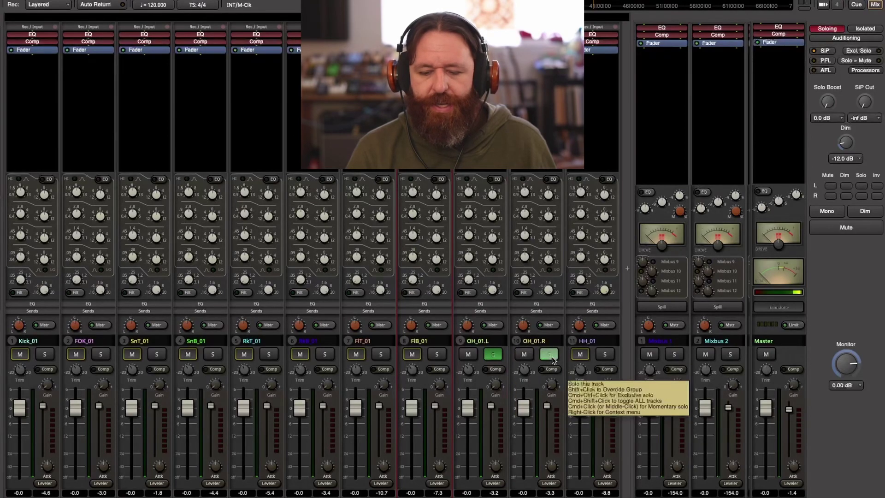
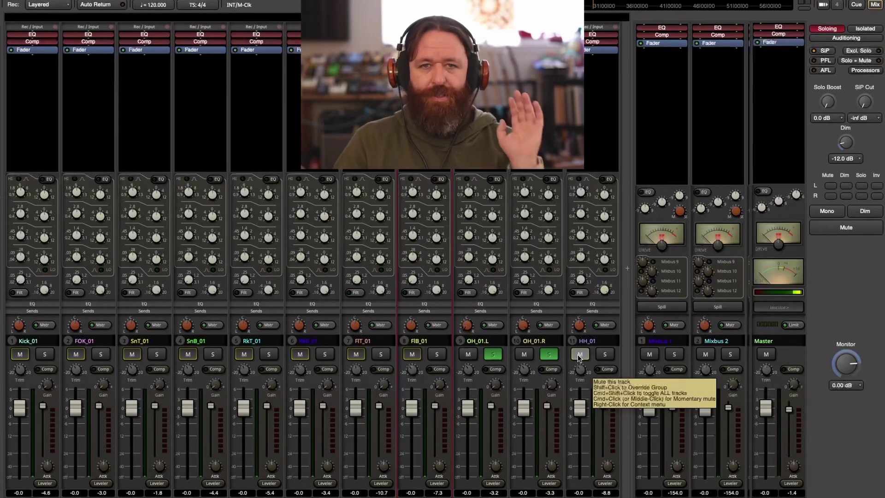
# Solo HH_01 alongside the overheads and set its pan to 34.6, switching its solo on and off during playback to compare the stereo position
pyautogui.click(605, 354)
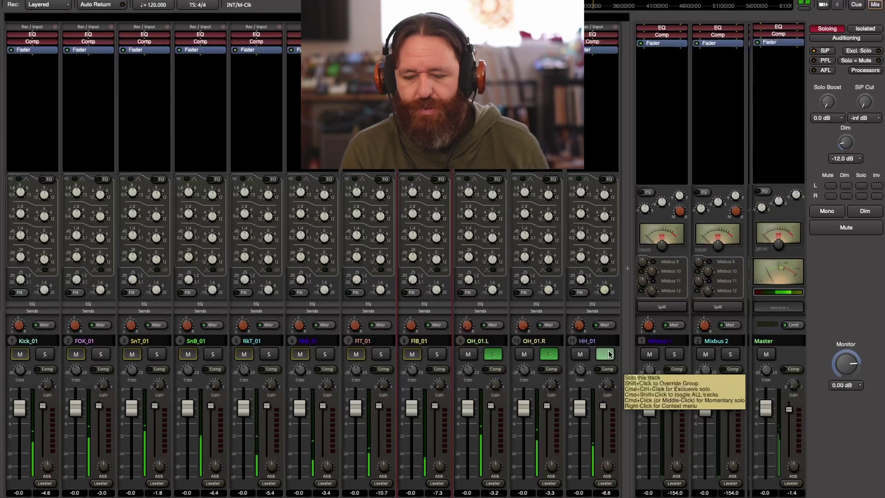
pyautogui.click(607, 354)
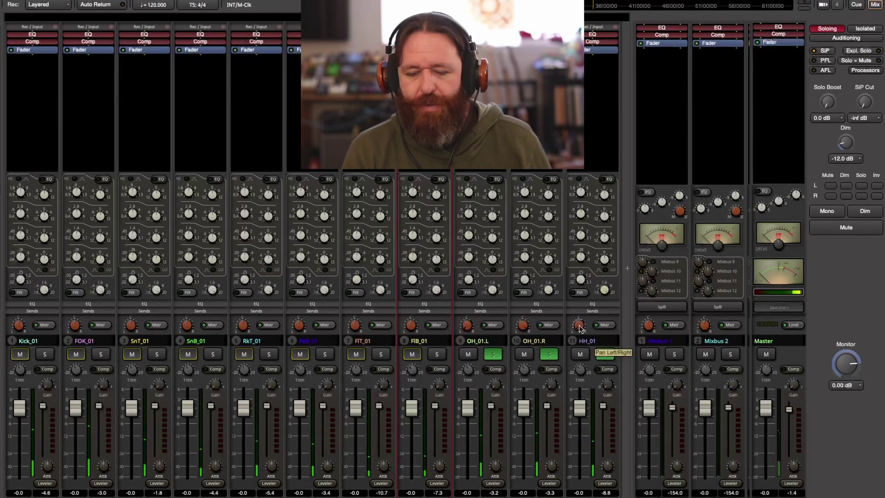
pyautogui.moveTo(580, 329); pyautogui.dragTo(586, 312)
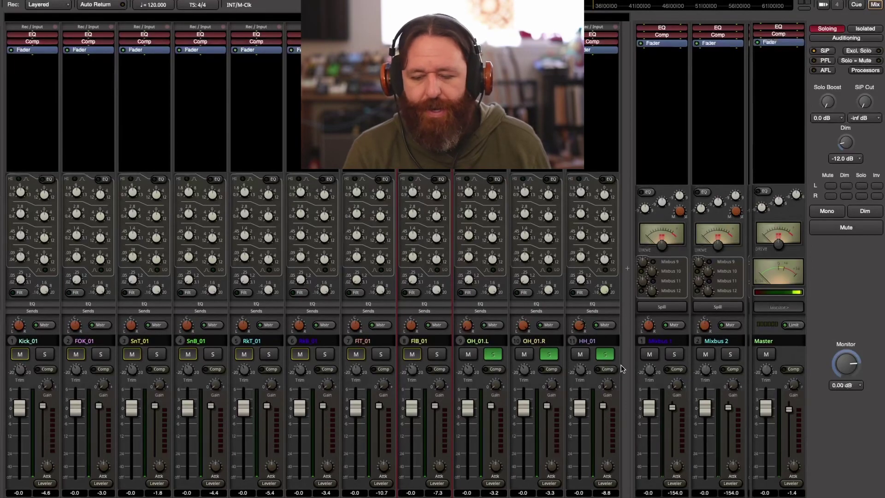
pyautogui.press('space')
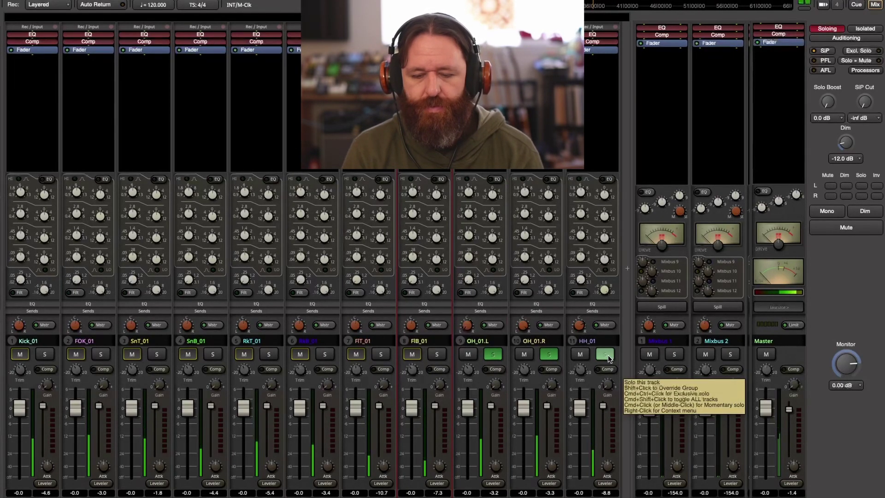
pyautogui.click(607, 358)
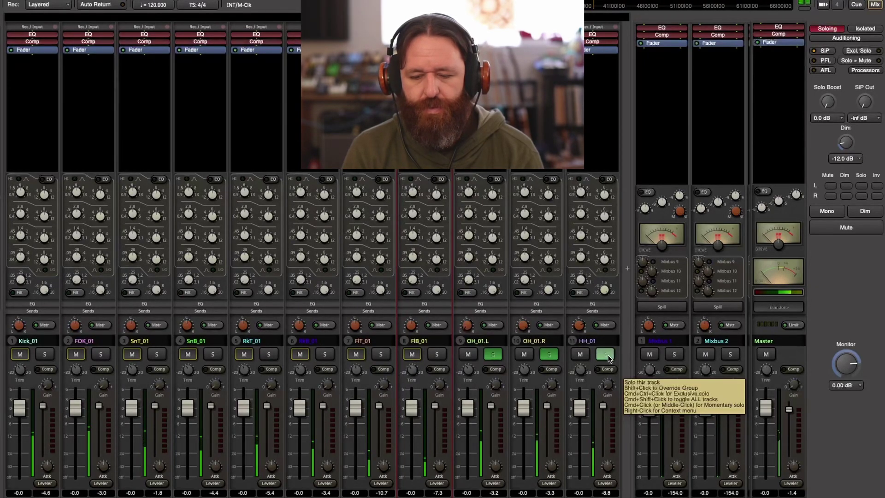
pyautogui.moveTo(579, 332)
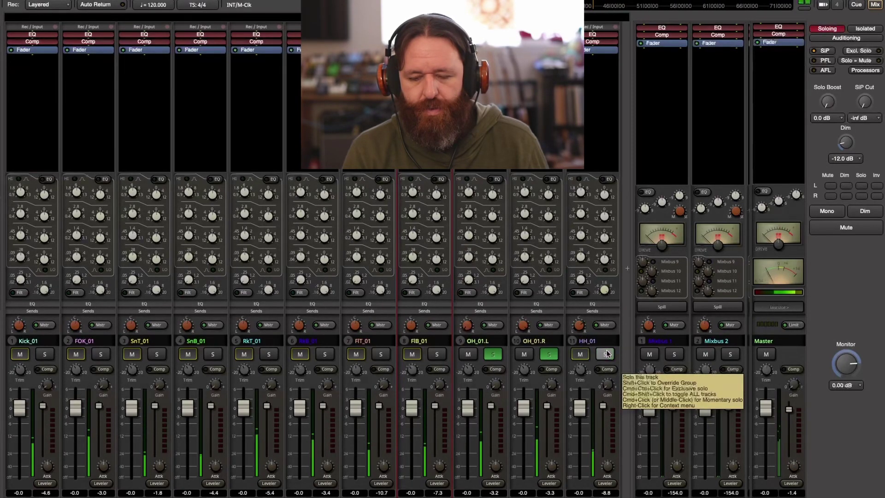
pyautogui.click(605, 354)
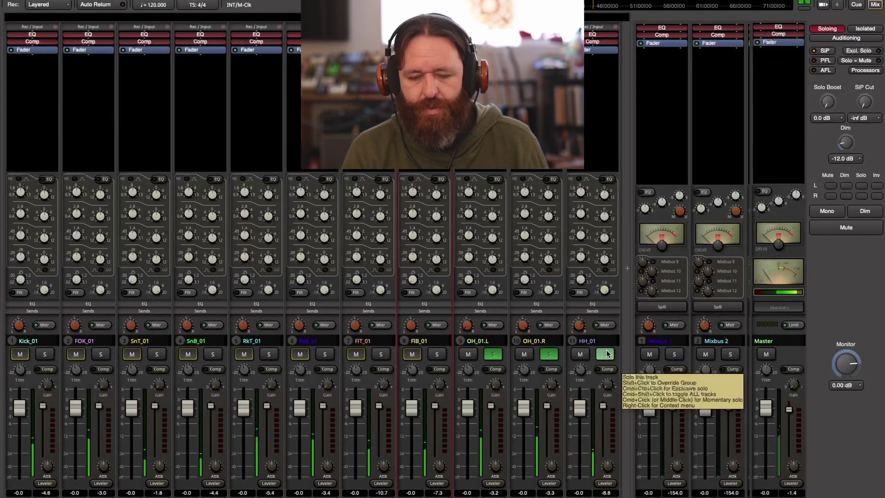
pyautogui.click(605, 354)
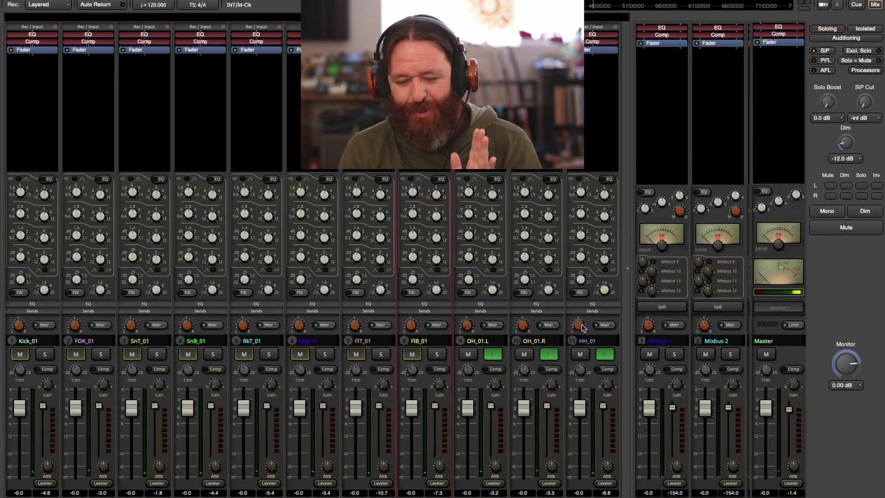
pyautogui.moveTo(581, 327)
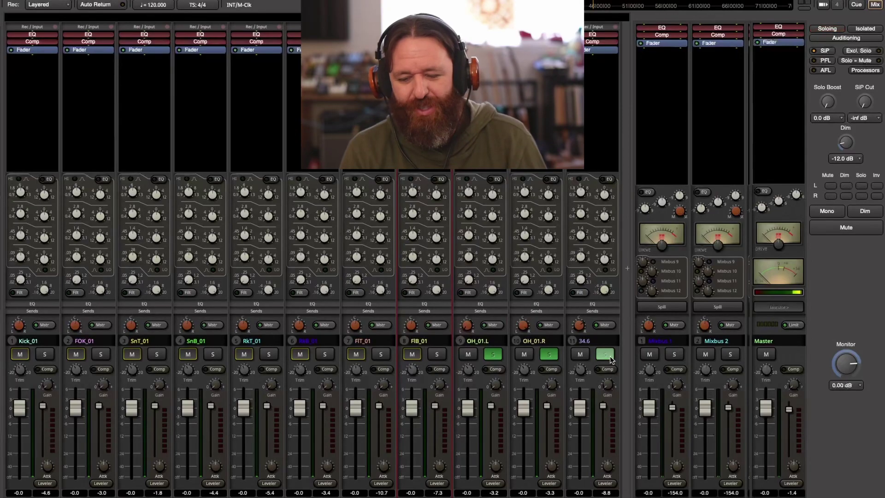
pyautogui.click(596, 359)
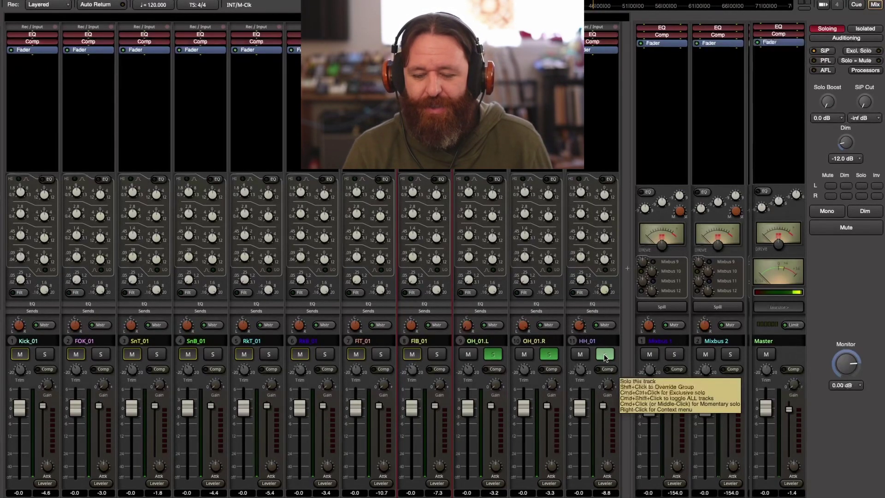
# Compare the overheads with and without HH_01 during playback while nudging the HH_01 pan
pyautogui.moveTo(578, 329)
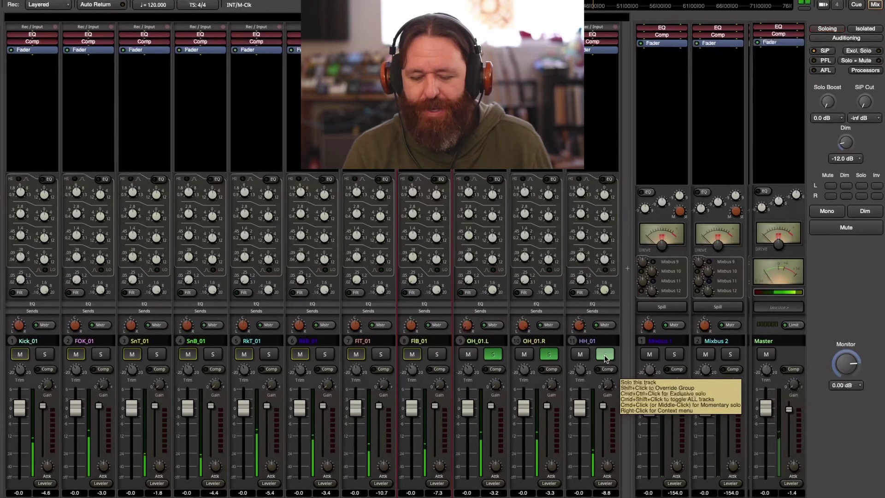
pyautogui.click(605, 357)
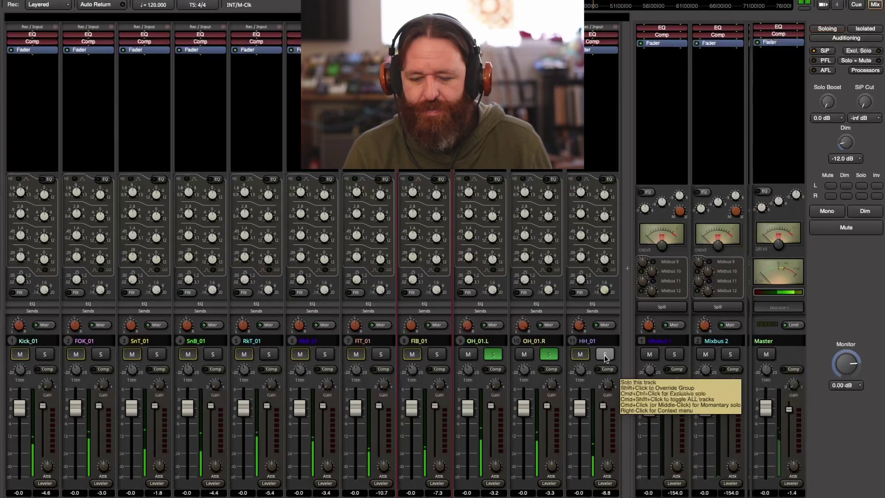
pyautogui.click(605, 357)
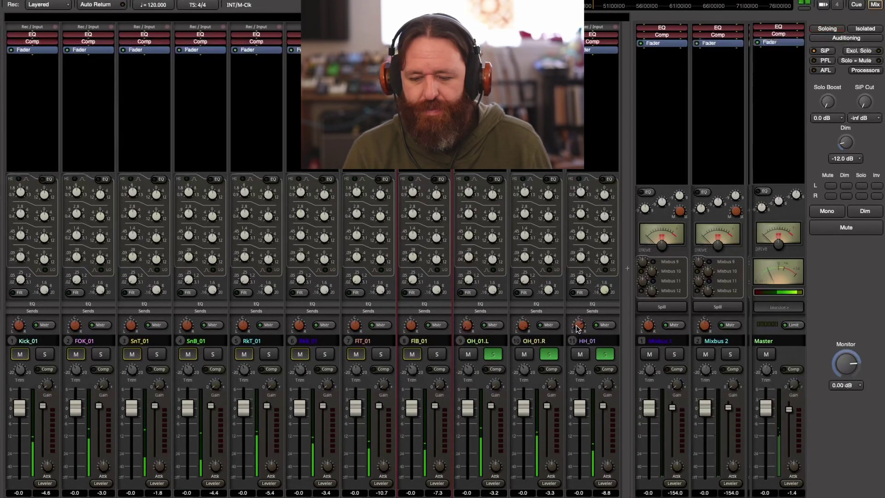
pyautogui.moveTo(579, 330); pyautogui.dragTo(580, 334)
pyautogui.click(609, 356)
pyautogui.click(612, 357)
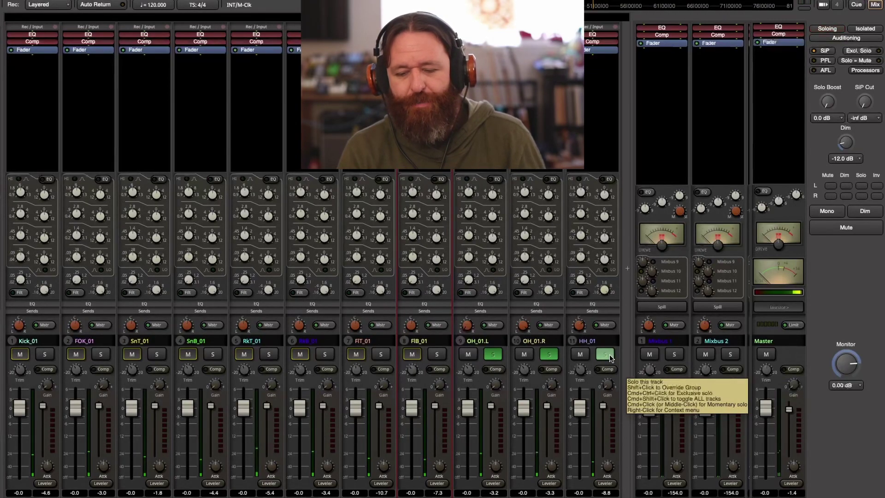
# Set the HH_01 pan to 30.2 while listening to it soloed with both overheads
pyautogui.moveTo(580, 328); pyautogui.dragTo(574, 482)
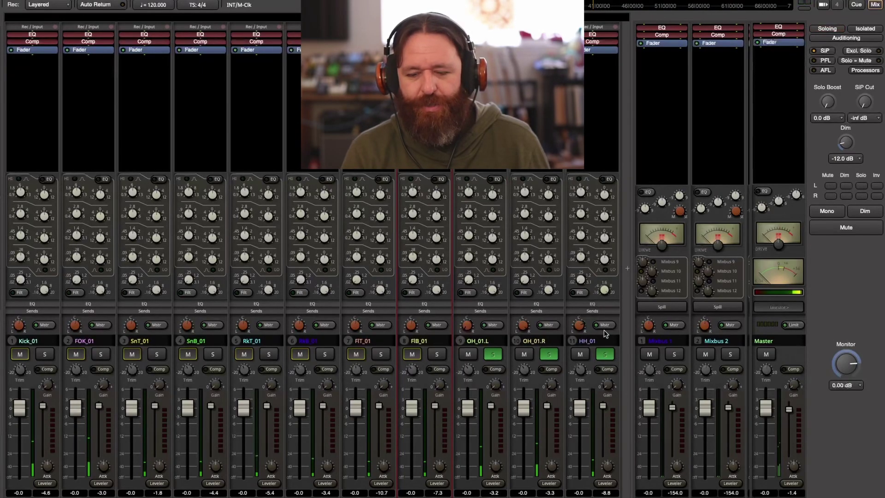
pyautogui.moveTo(580, 328); pyautogui.dragTo(577, 340)
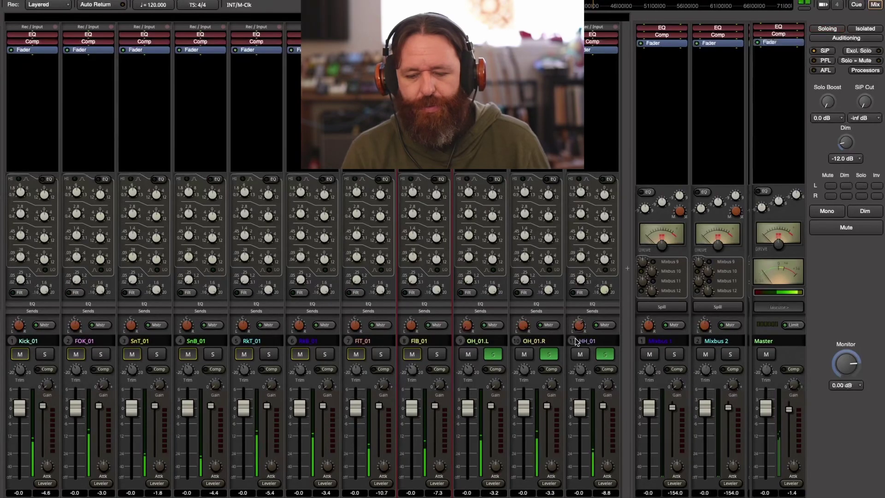
pyautogui.moveTo(576, 341); pyautogui.dragTo(576, 350)
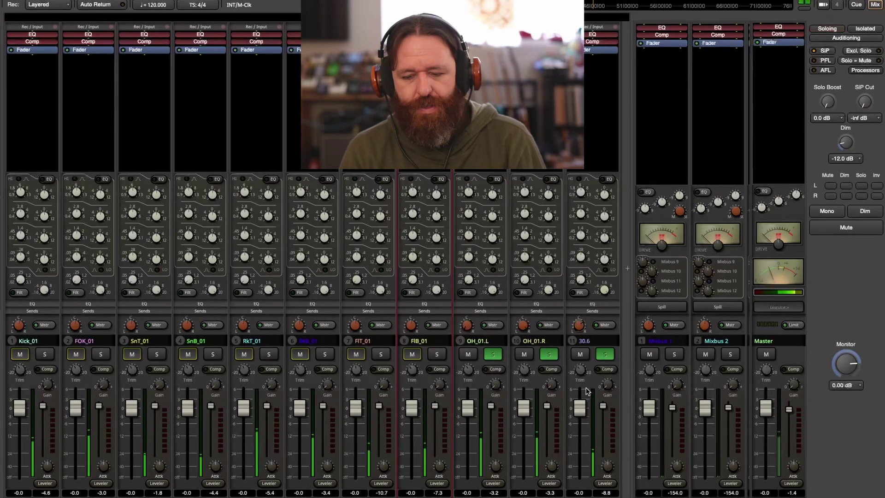
pyautogui.scroll(-1, 586, 391)
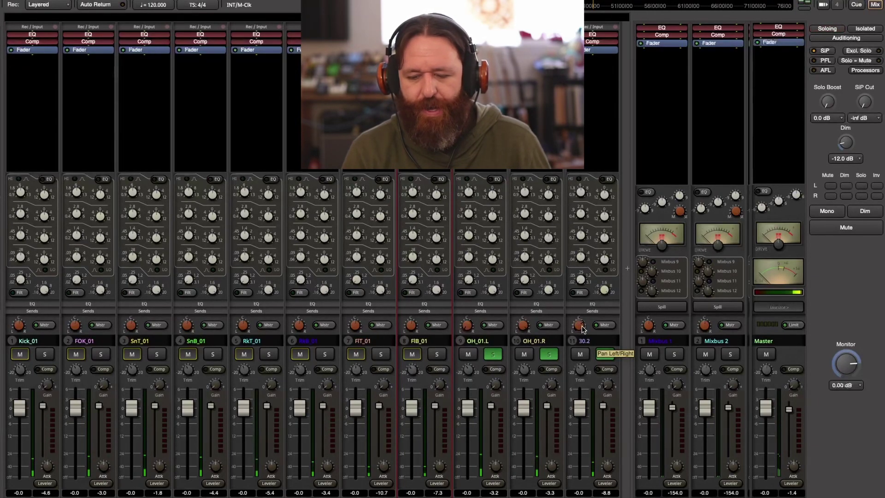
# Check the soloed overheads and HH_01 with mono monitoring, and take HH_01 out of solo
pyautogui.click(827, 211)
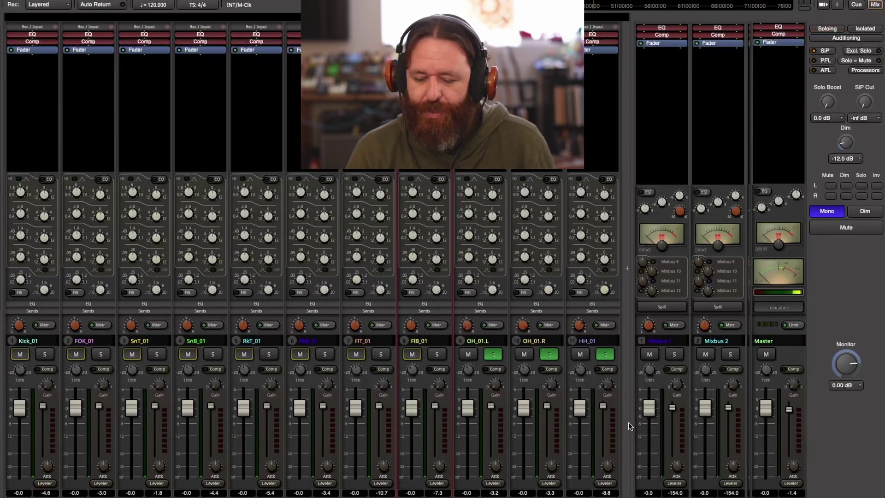
pyautogui.press('space')
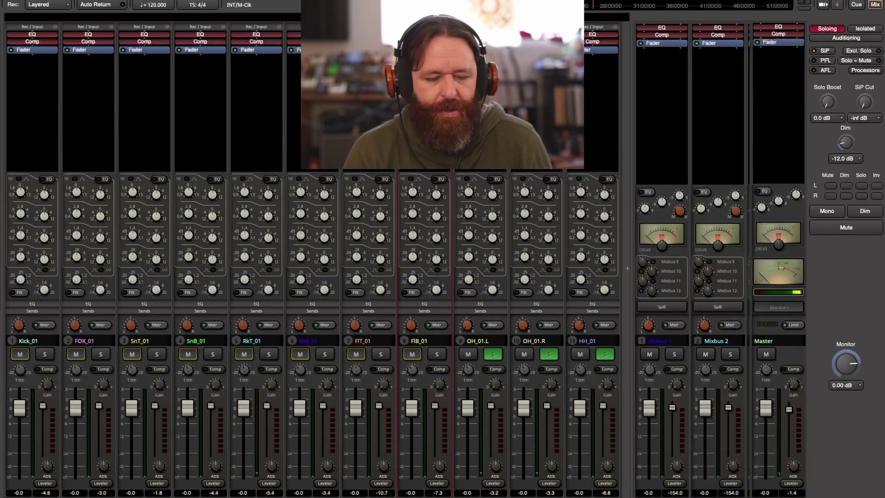
pyautogui.click(606, 356)
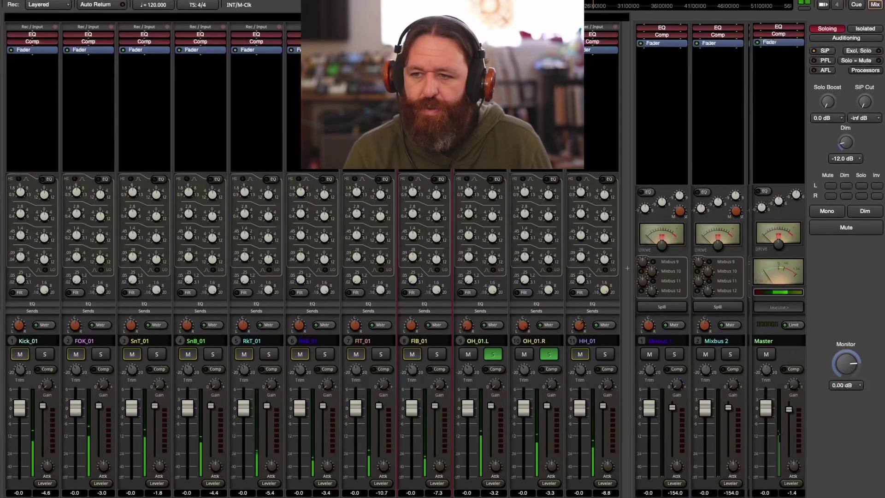
# In the editor, select a range around the RkT_01 hit near bar 26, place the playhead just before it, and return to the mixer
pyautogui.hotkey('alt', 'e')
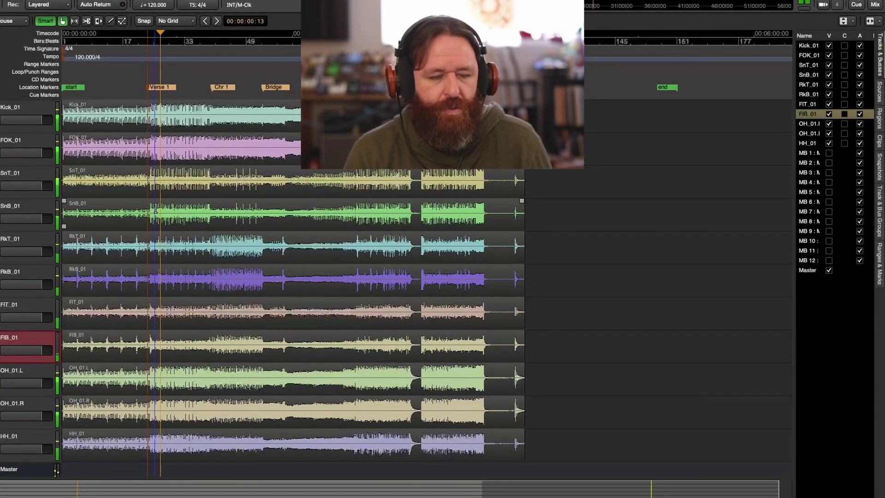
pyautogui.scroll(5, 156, 207)
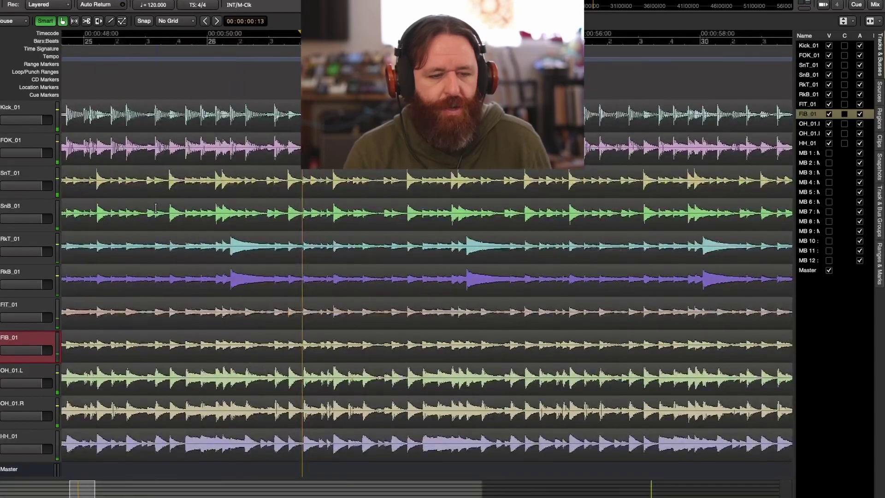
pyautogui.moveTo(191, 247); pyautogui.dragTo(365, 266)
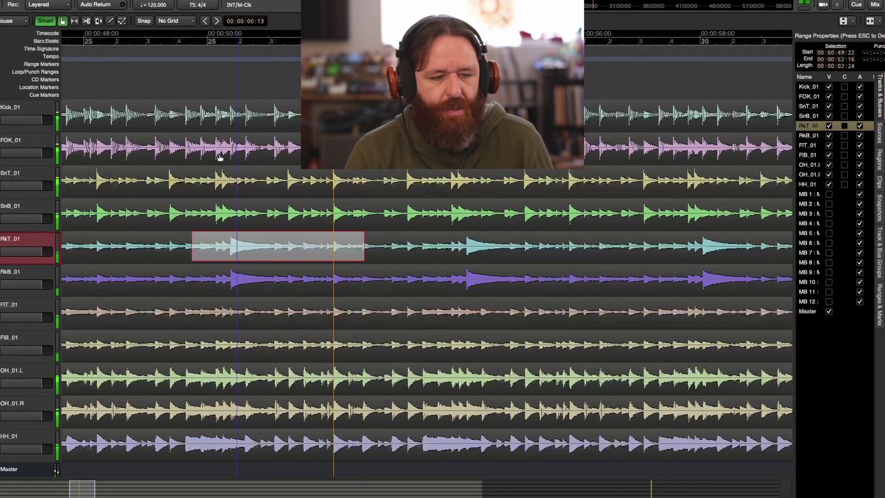
pyautogui.click(182, 41)
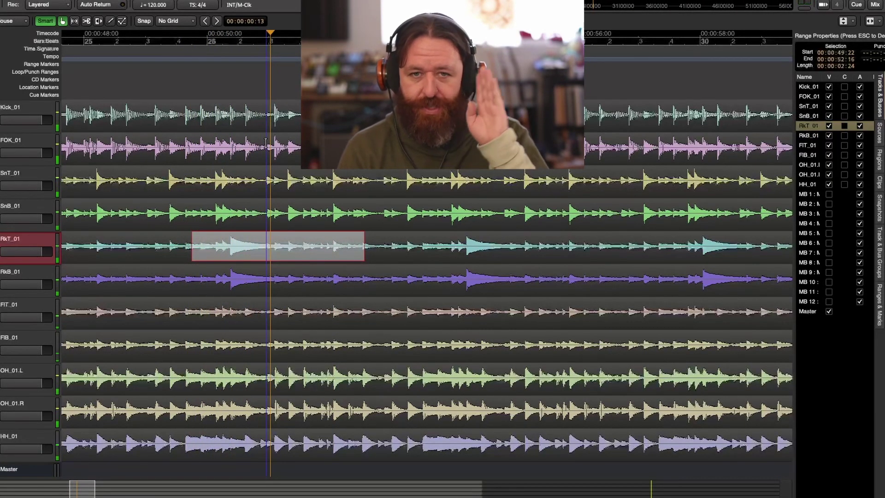
pyautogui.click(870, 5)
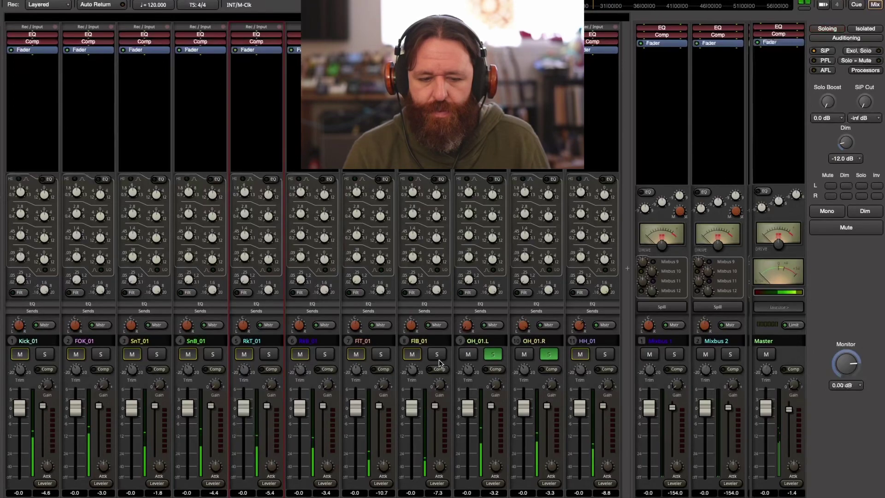
# Solo RkT_01 together with both overheads and nudge its pan slightly while listening during playback
pyautogui.click(269, 354)
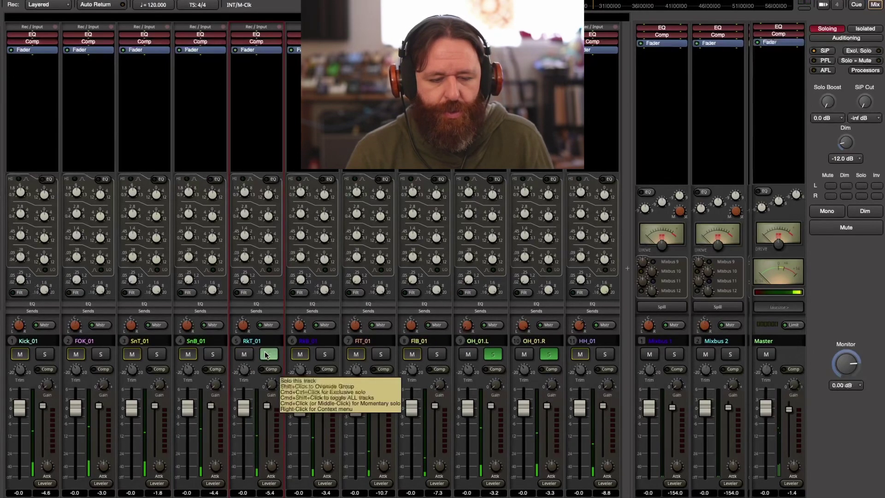
pyautogui.moveTo(244, 331); pyautogui.dragTo(243, 334)
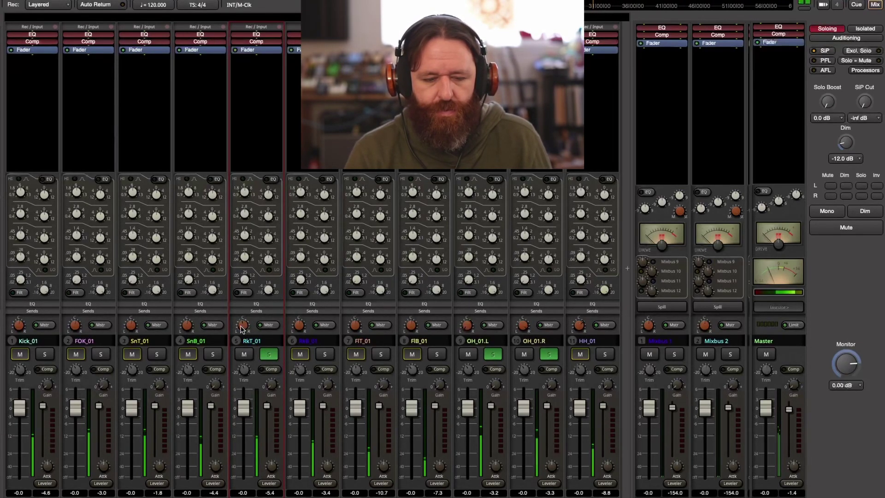
pyautogui.moveTo(241, 328); pyautogui.dragTo(241, 330)
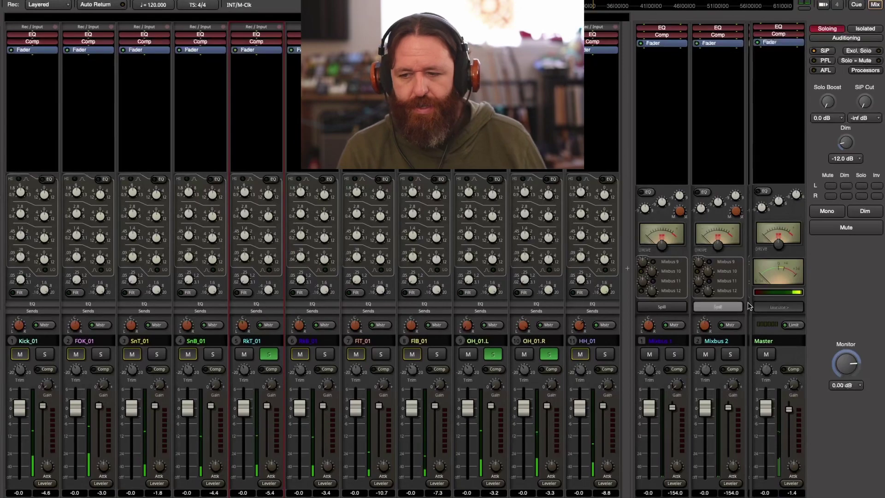
# Switch monitoring to mono and compare the soloed overheads with and without RkT_01
pyautogui.click(827, 210)
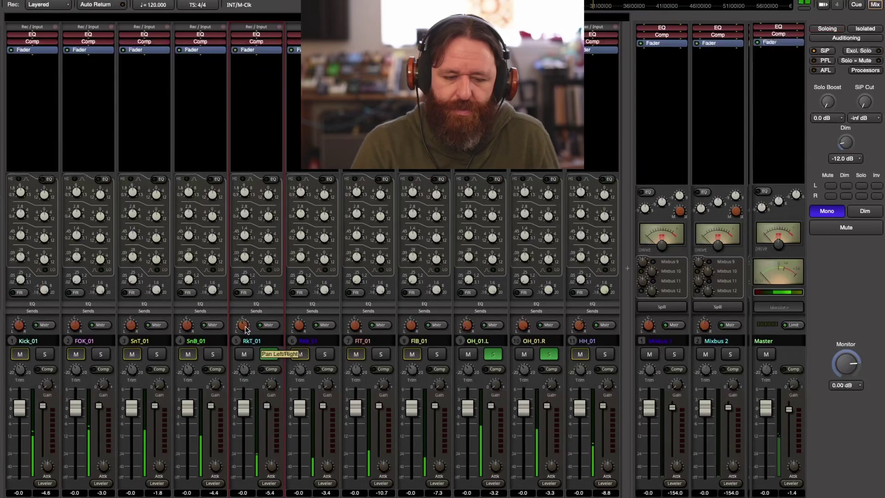
pyautogui.press('s')
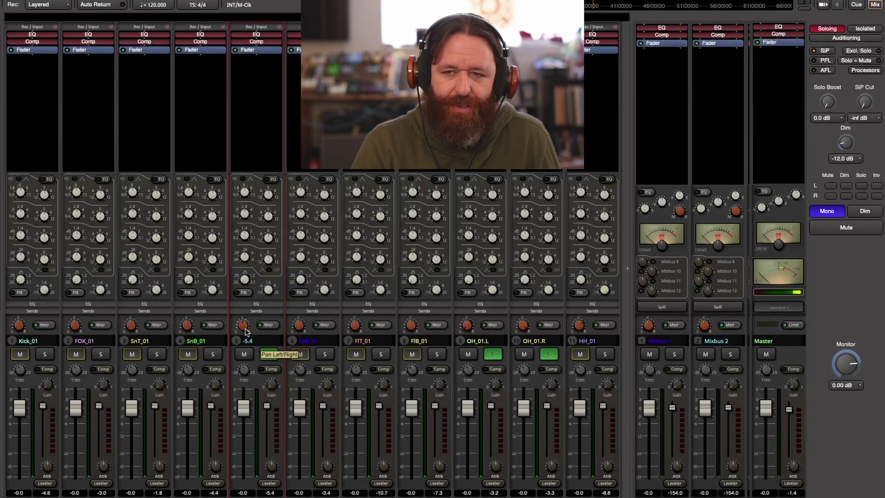
pyautogui.click(269, 354)
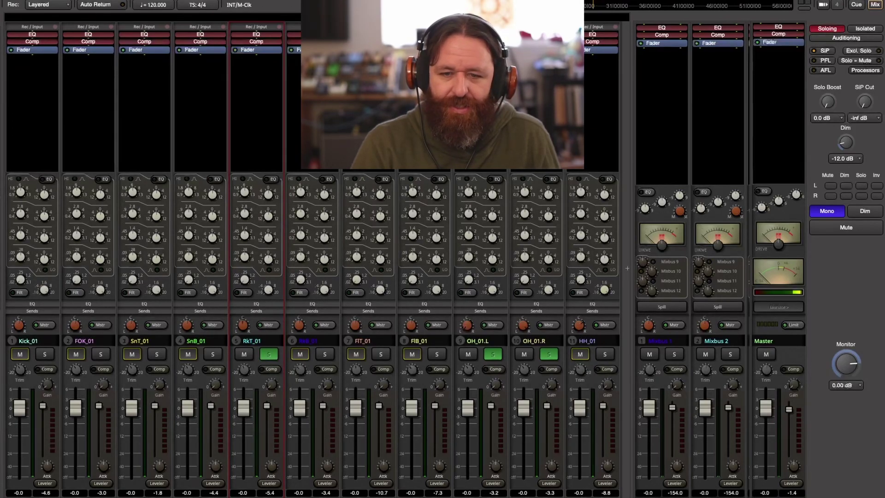
# Sweep the RkT_01 pan to either side of center in mono against the soloed overheads, and return monitoring to stereo
pyautogui.moveTo(244, 328); pyautogui.dragTo(255, 308)
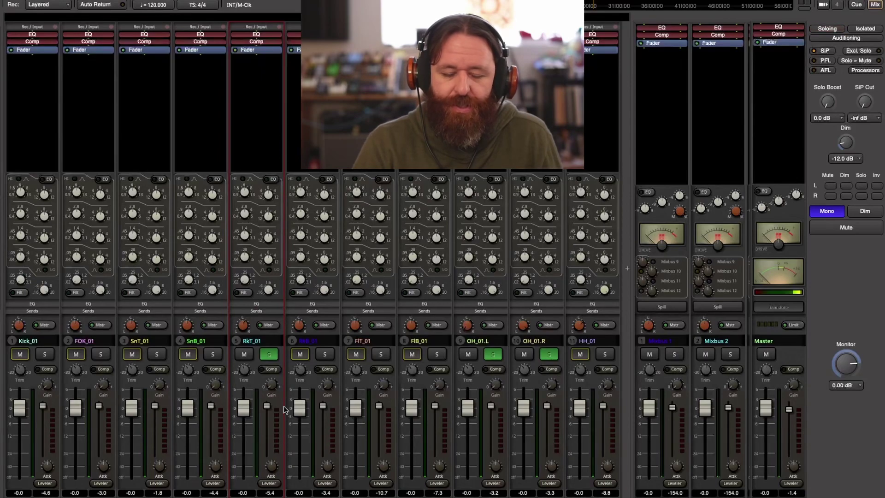
pyautogui.scroll(-1, 244, 328)
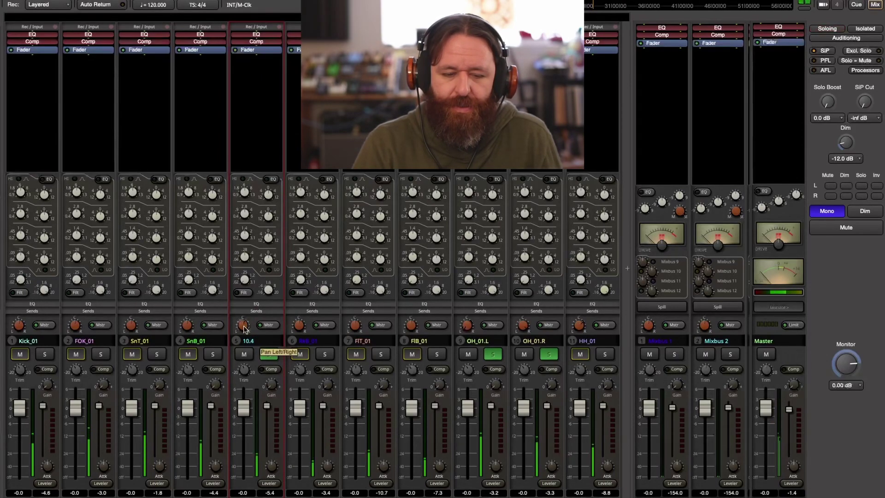
pyautogui.moveTo(242, 333); pyautogui.dragTo(246, 357)
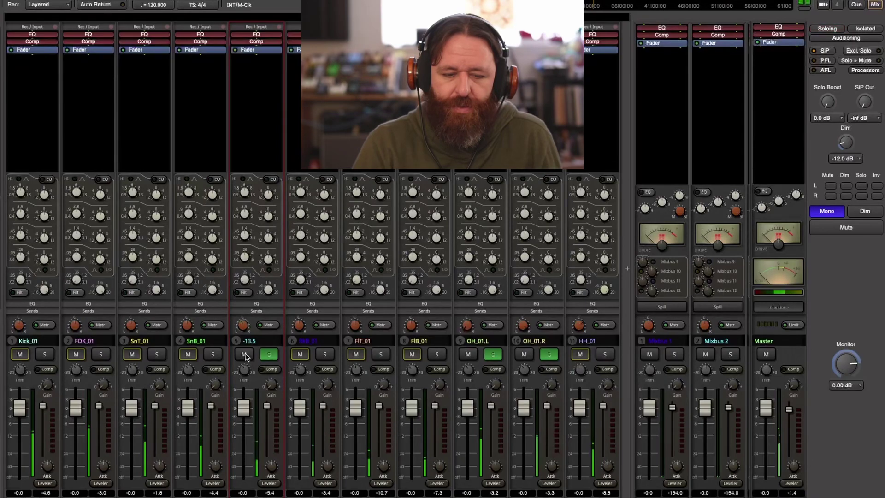
pyautogui.moveTo(246, 354); pyautogui.dragTo(248, 352)
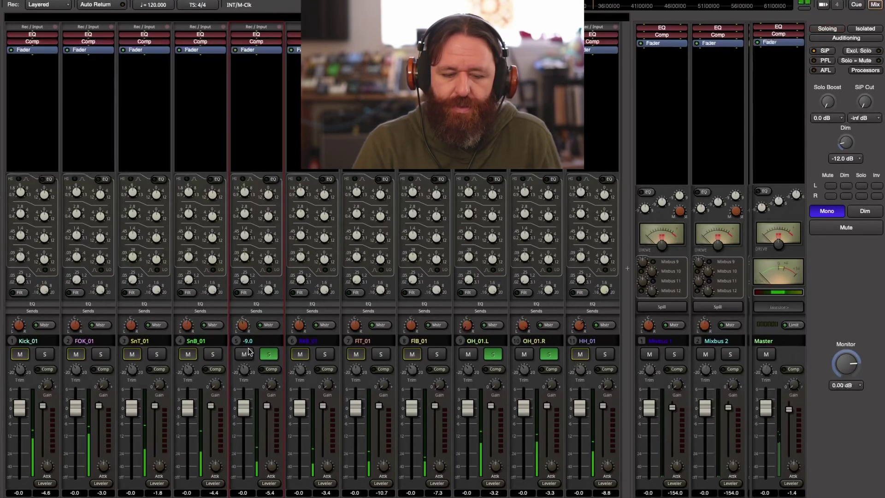
pyautogui.moveTo(248, 351); pyautogui.dragTo(256, 328)
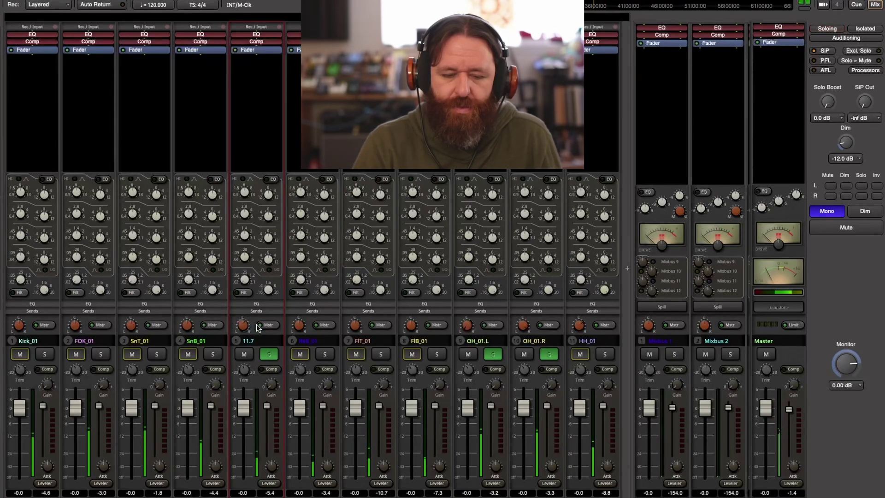
pyautogui.moveTo(257, 327); pyautogui.dragTo(258, 328)
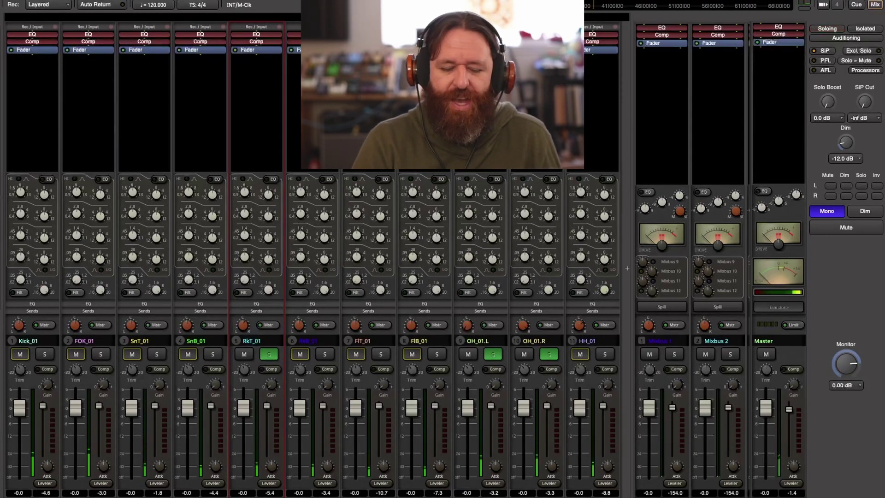
pyautogui.click(827, 211)
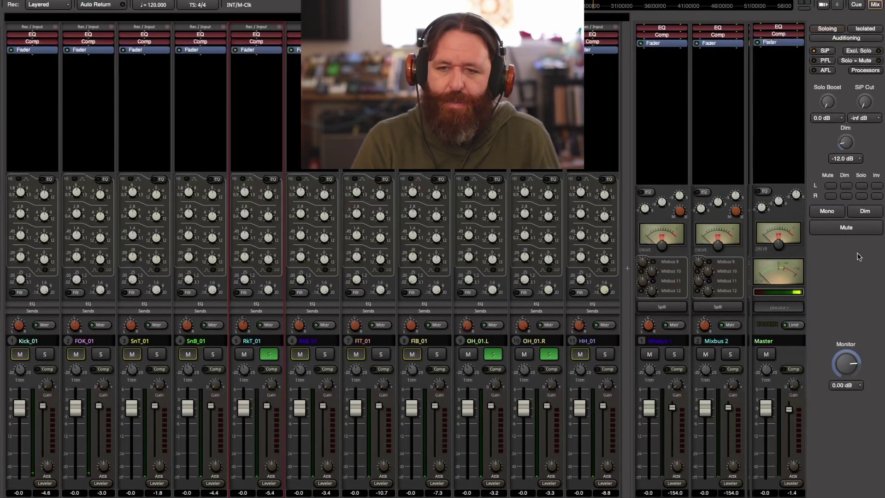
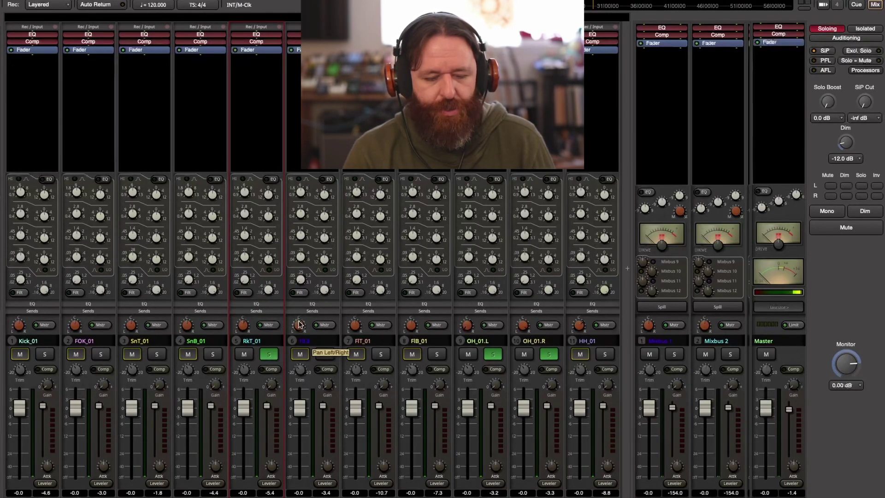
# Solo RkB_01 as well, and compare the zoomed rack tom and overhead waveforms in the editor around 00:00:50:14 before returning to the mixer
pyautogui.click(325, 354)
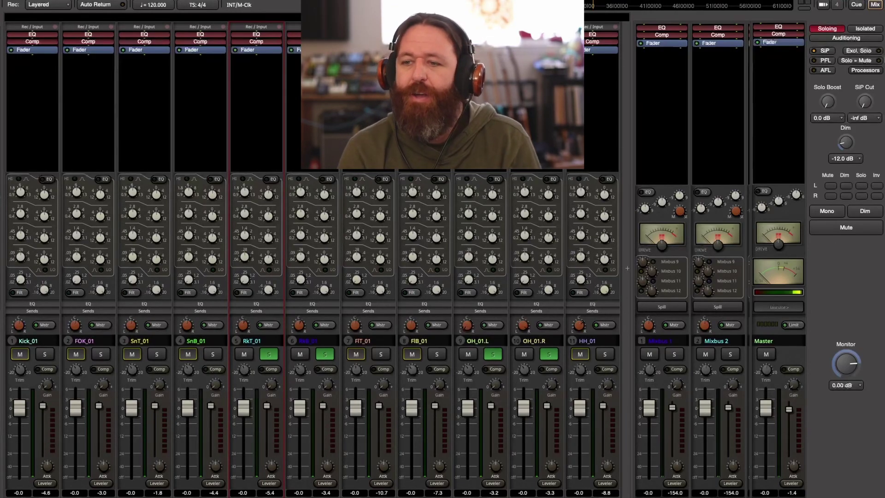
pyautogui.hotkey('alt', 'e')
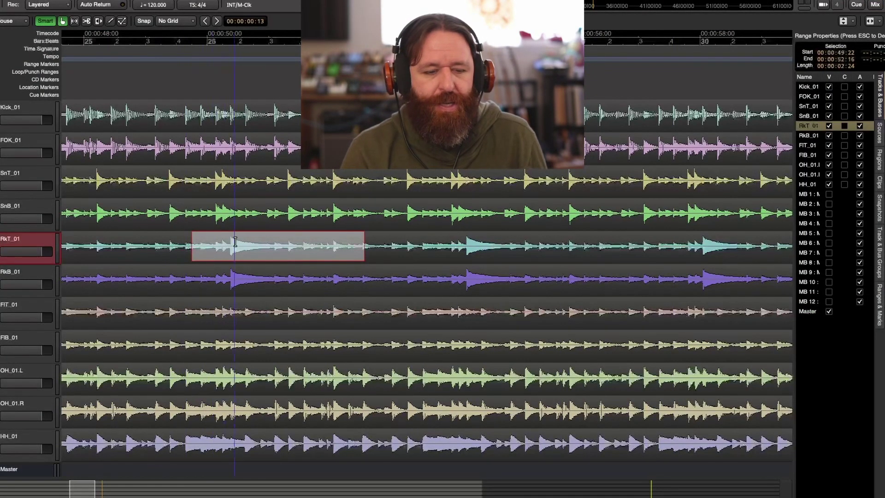
pyautogui.scroll(6, 236, 241)
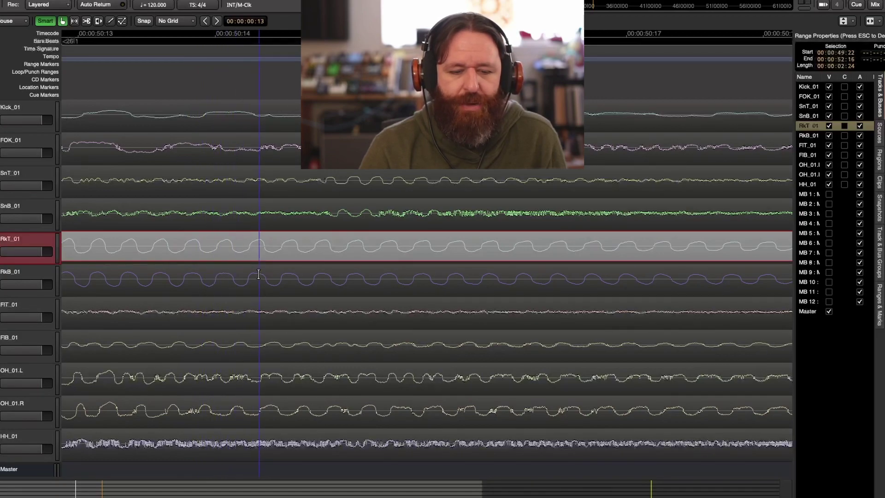
pyautogui.click(218, 49)
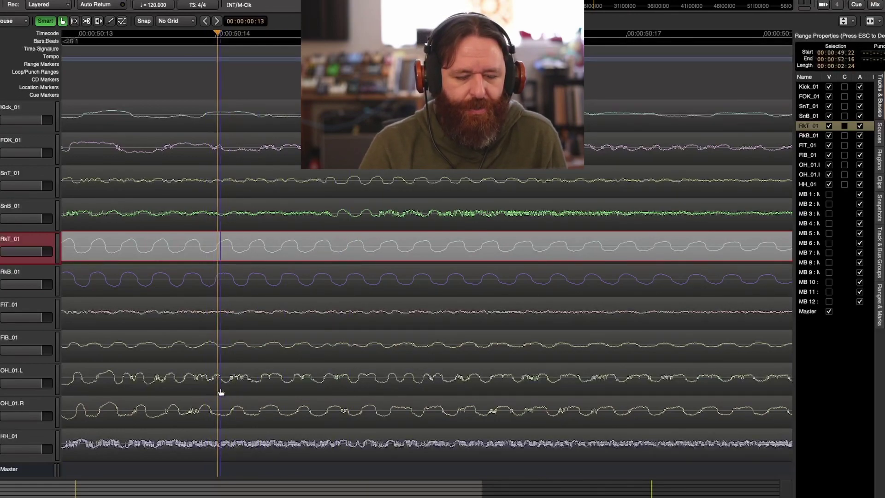
pyautogui.click(223, 42)
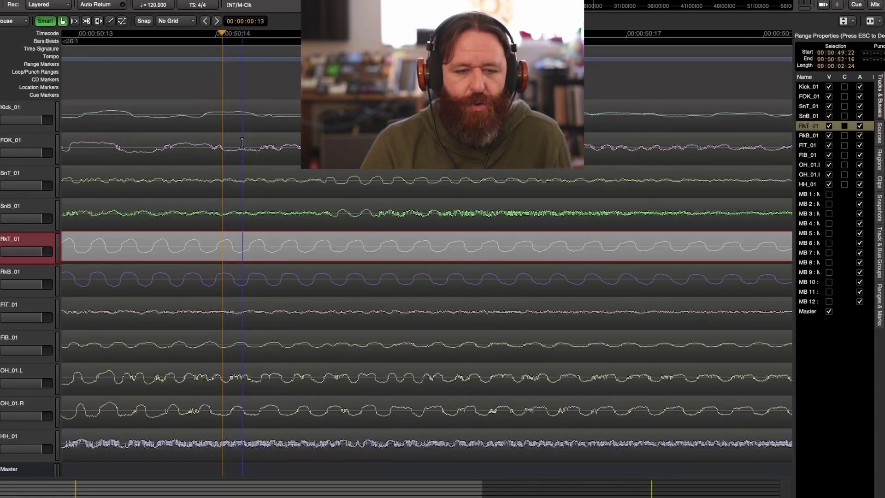
pyautogui.click(245, 33)
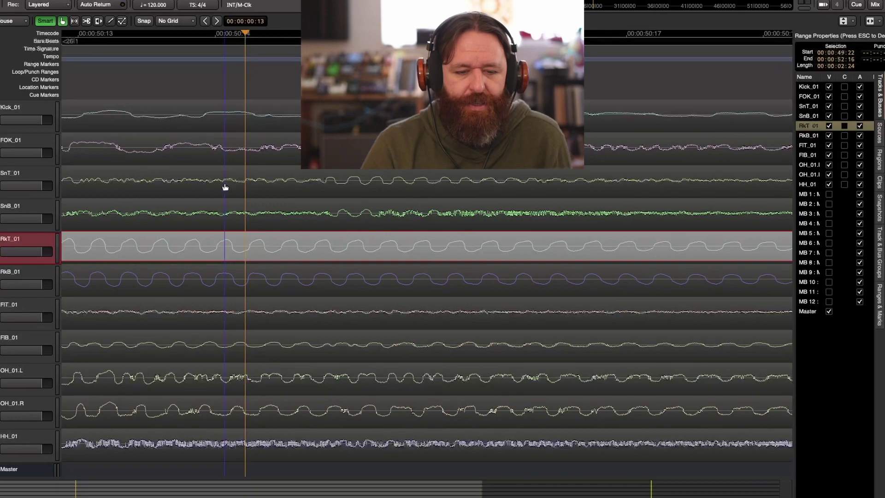
pyautogui.click(238, 32)
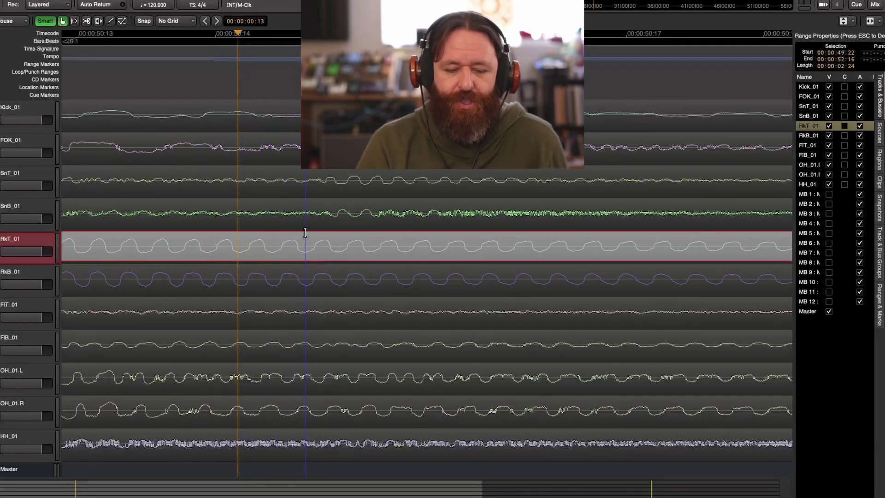
pyautogui.click(875, 5)
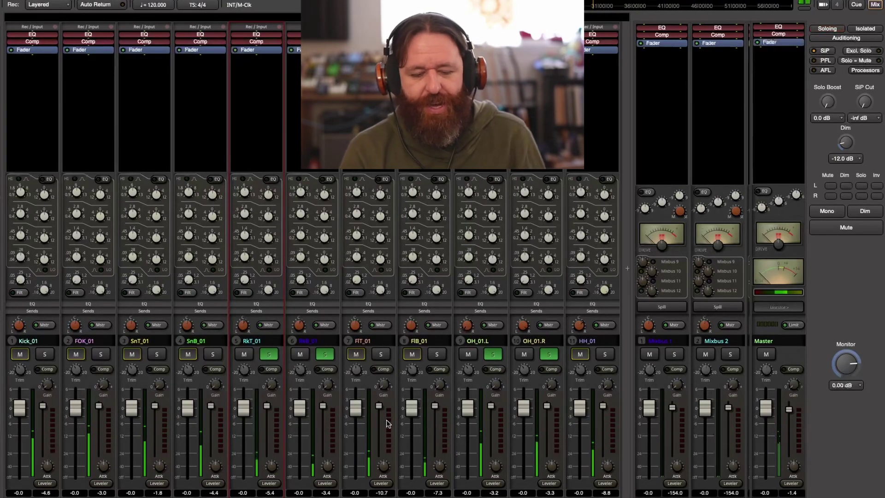
# Take RkT_01 and RkB_01 out of solo and leave only FlT_01 soloed with the two overheads
pyautogui.click(269, 354)
pyautogui.click(325, 354)
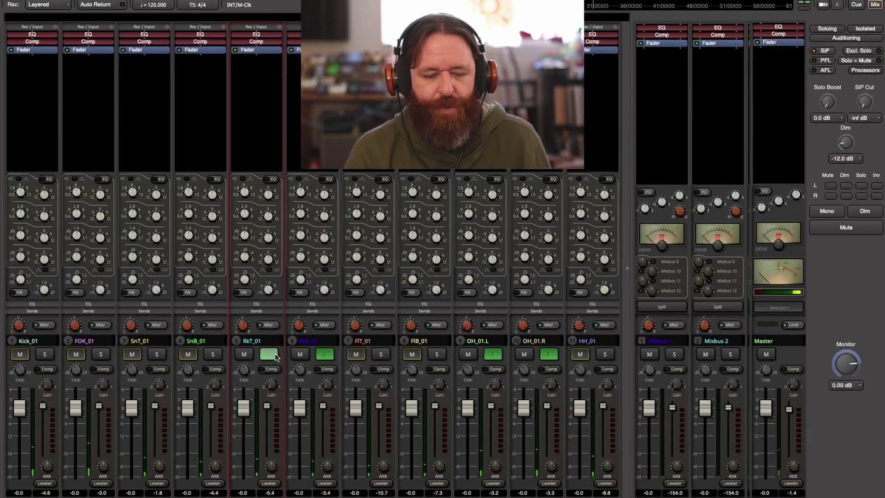
pyautogui.click(380, 354)
pyautogui.click(437, 354)
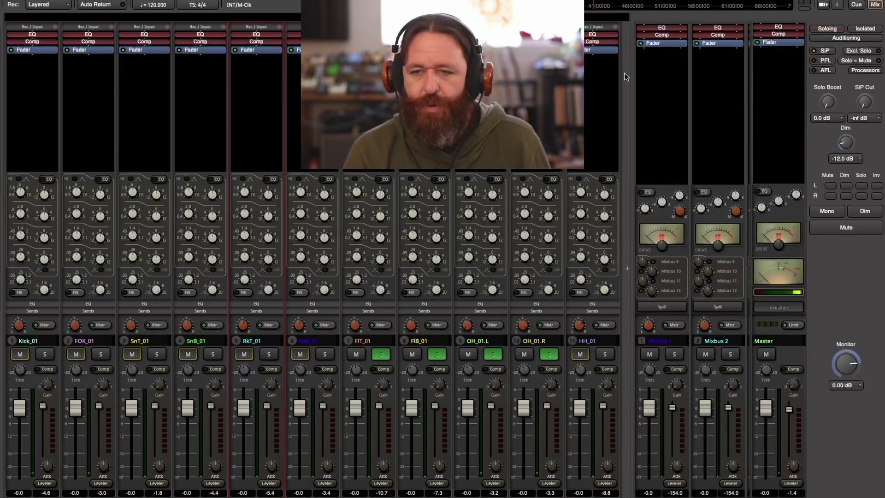
pyautogui.click(436, 354)
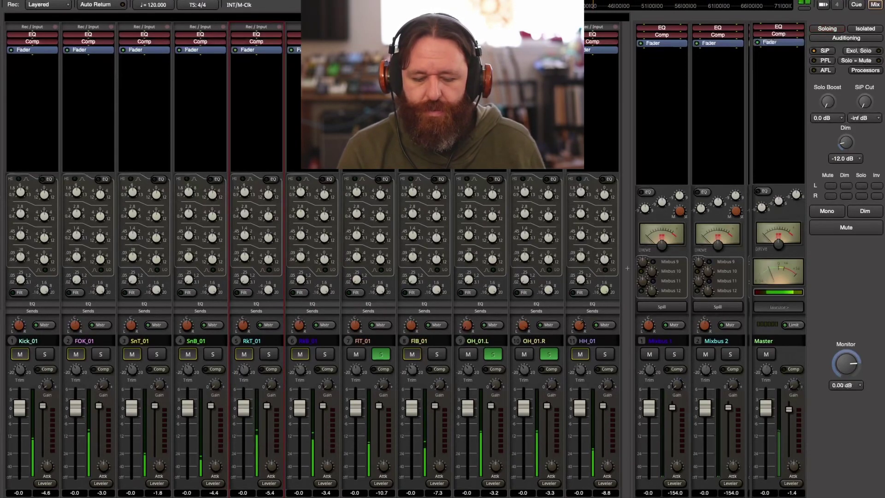
# Take both overheads out of solo to hear FlT_01 alone, and solo OH_01.L and OH_01.R again
pyautogui.click(493, 354)
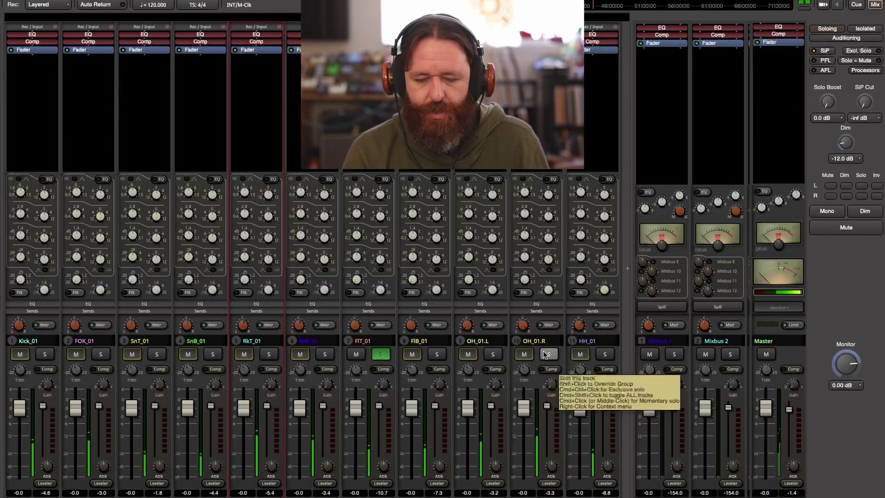
pyautogui.click(542, 354)
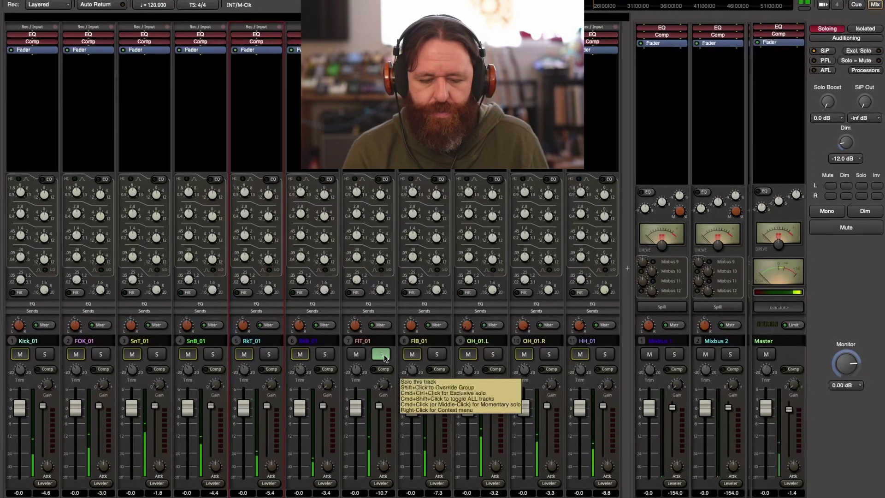
pyautogui.click(549, 354)
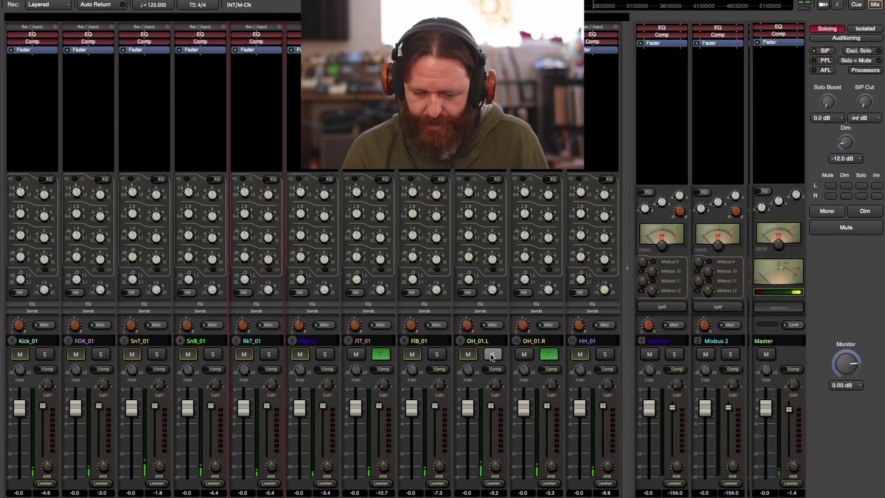
pyautogui.click(492, 355)
# Take FlT_01 out of solo, set its pan to -67.9, and solo it again to hear it with the overheads
pyautogui.click(381, 354)
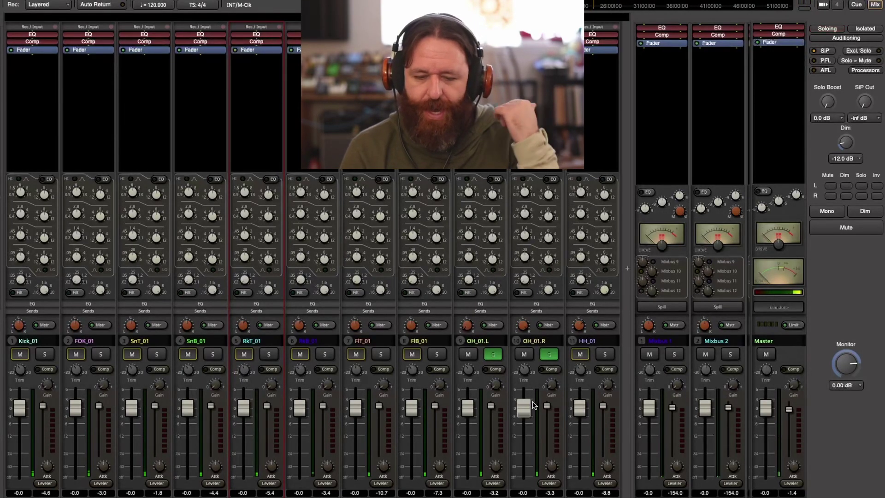
pyautogui.moveTo(359, 371)
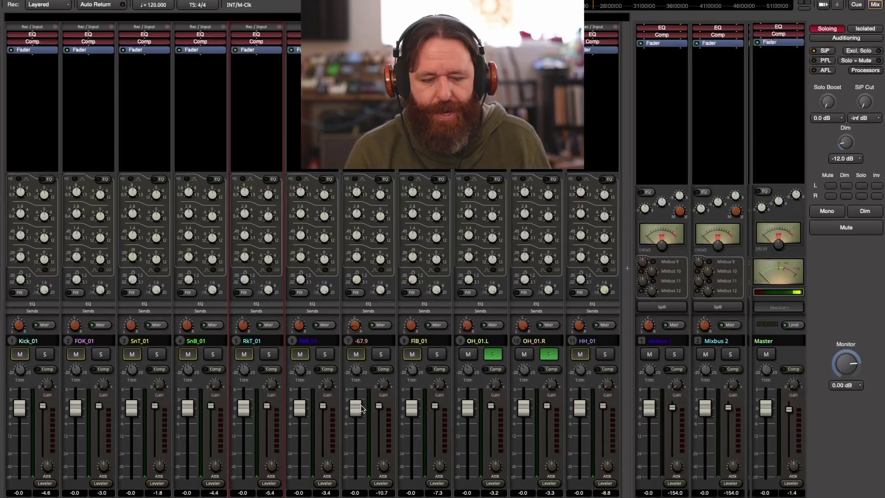
pyautogui.click(380, 354)
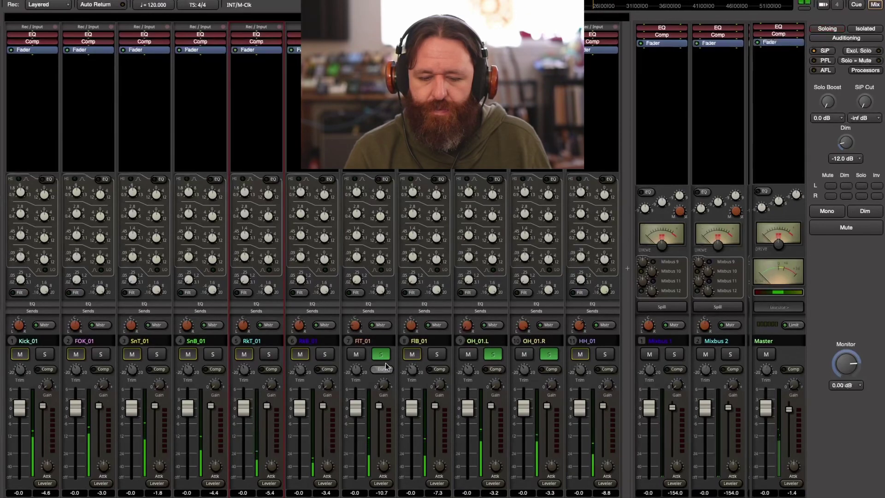
pyautogui.moveTo(354, 325)
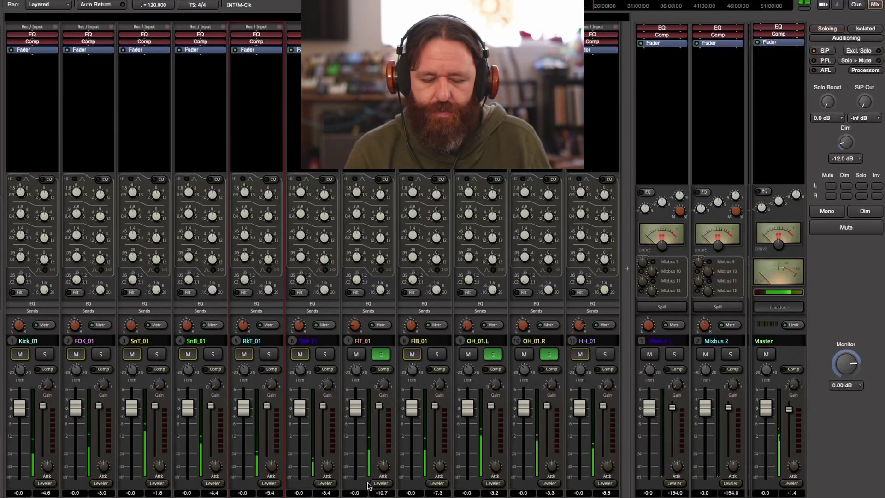
# Compare the overheads with and without FlT_01, pan FlB_01 to -58.0, and solo FlB_01 along with FlT_01 and the overheads
pyautogui.click(381, 354)
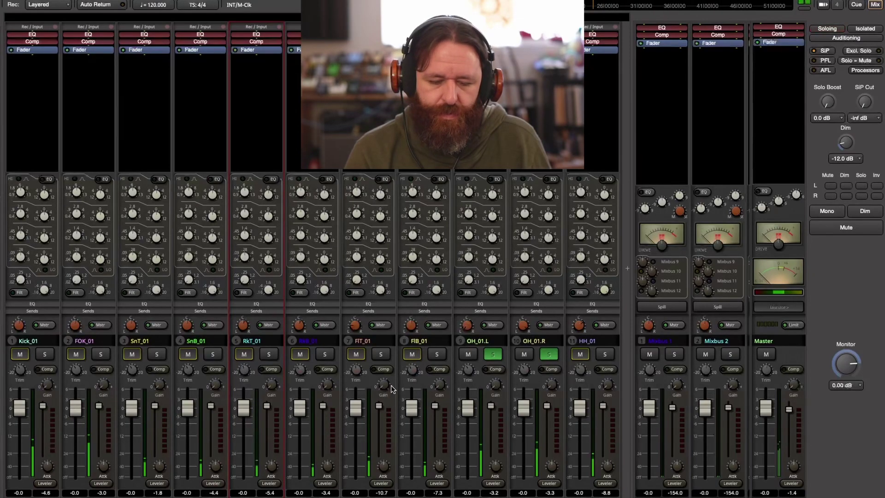
pyautogui.click(381, 354)
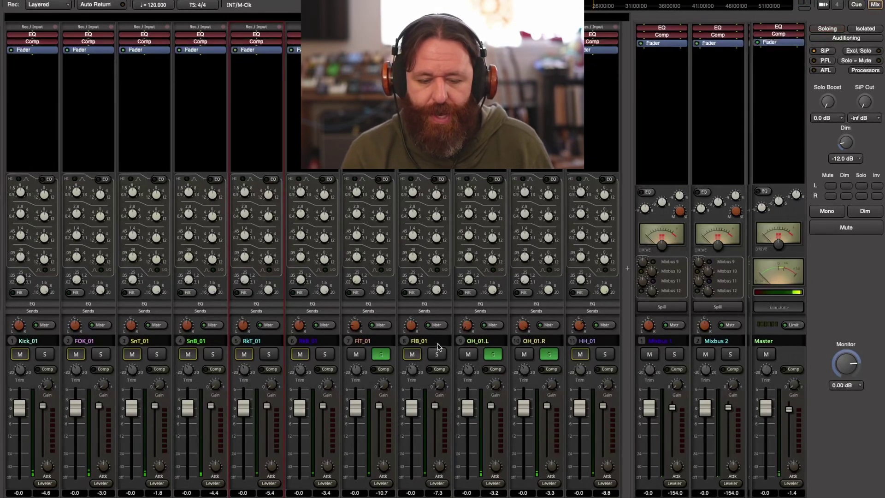
pyautogui.moveTo(414, 369)
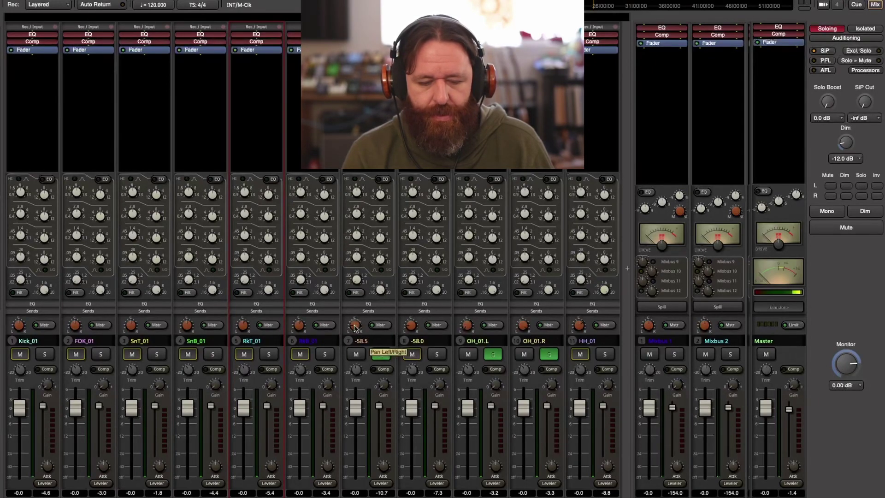
pyautogui.click(437, 355)
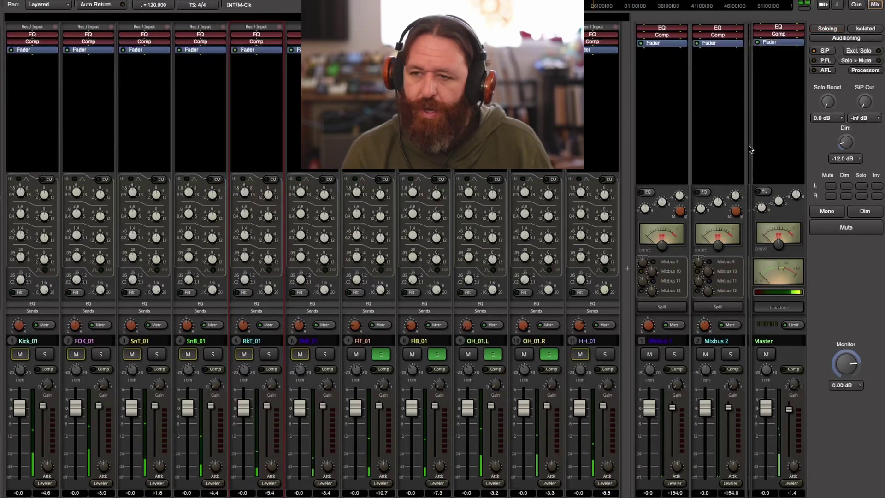
# Show the editor, find the floor tom hit just before bar 24, and play it with the floor tom and overhead tracks soloed
pyautogui.hotkey('alt', 'e')
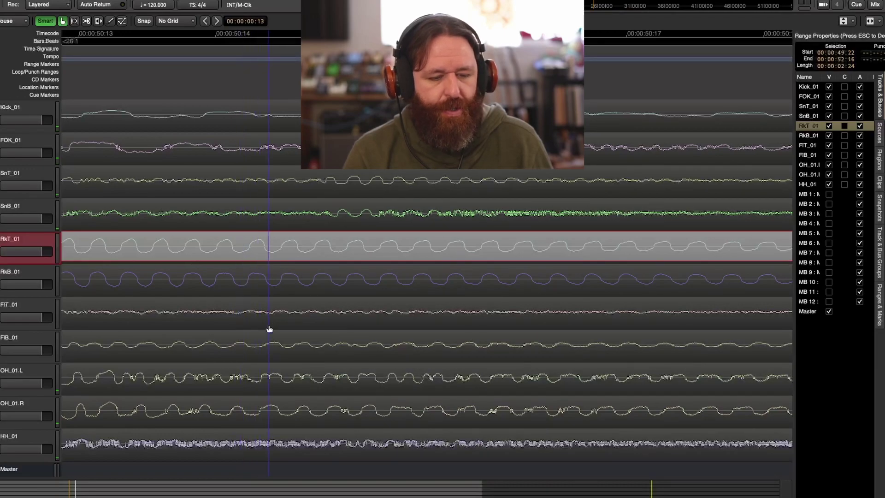
pyautogui.scroll(-3, 269, 325)
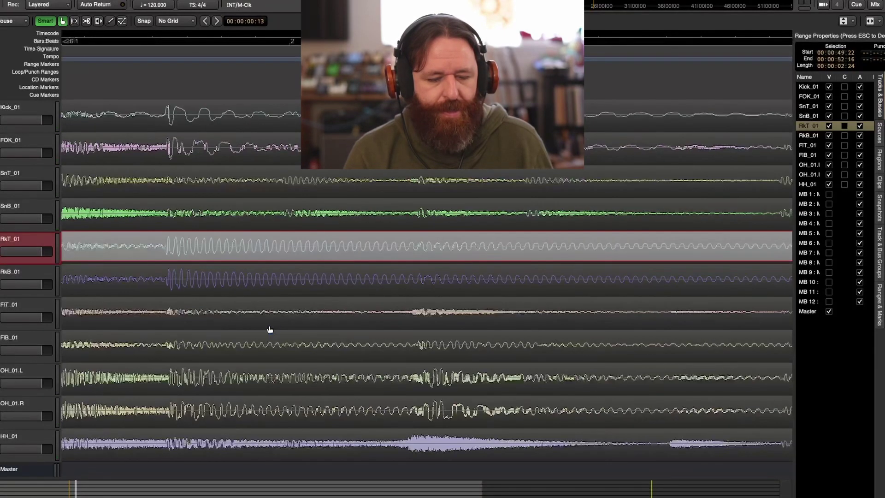
pyautogui.click(586, 332)
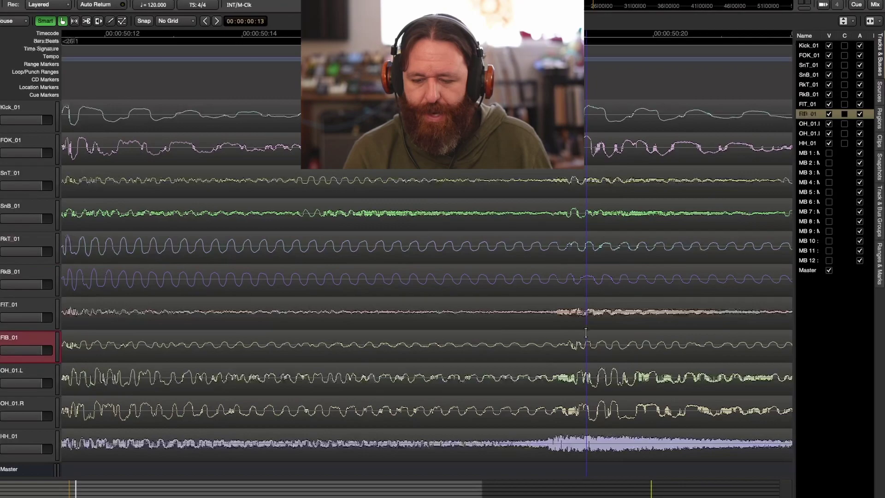
pyautogui.scroll(-5, 586, 332)
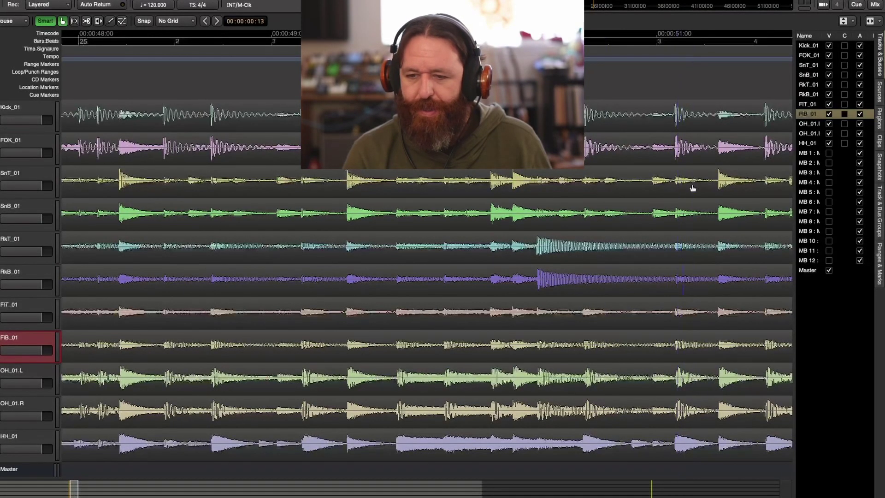
pyautogui.click(683, 57)
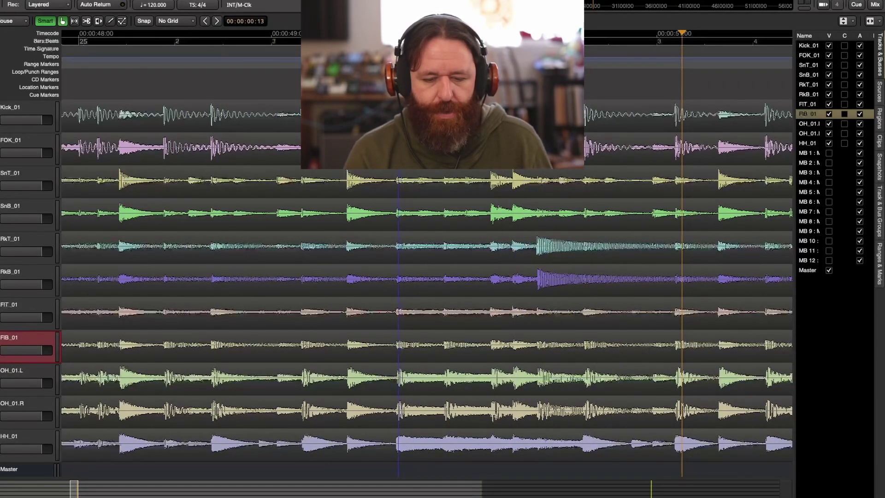
pyautogui.press('-')
pyautogui.press('-')
pyautogui.press('space')
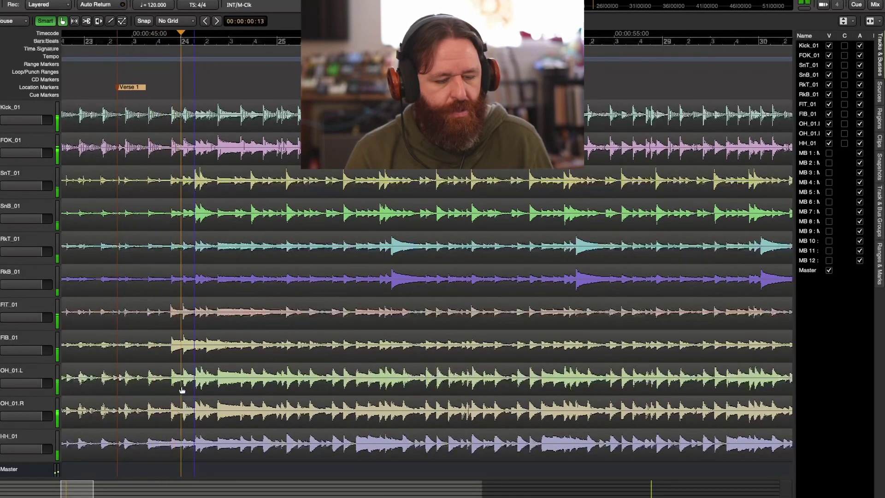
# Place the playhead just before bar 24 and compare the floor tom and overhead waveforms closely around 00:00:45:24
pyautogui.click(169, 40)
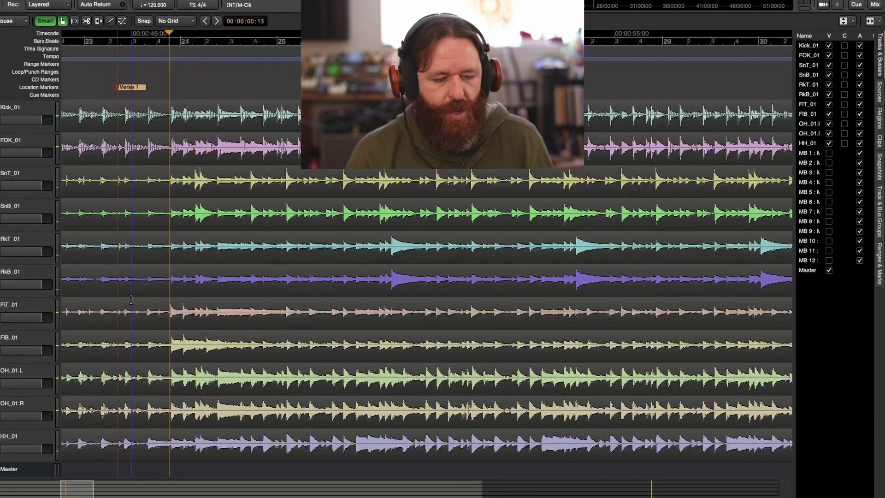
pyautogui.press('=')
pyautogui.press('=')
pyautogui.press('=')
pyautogui.press('=')
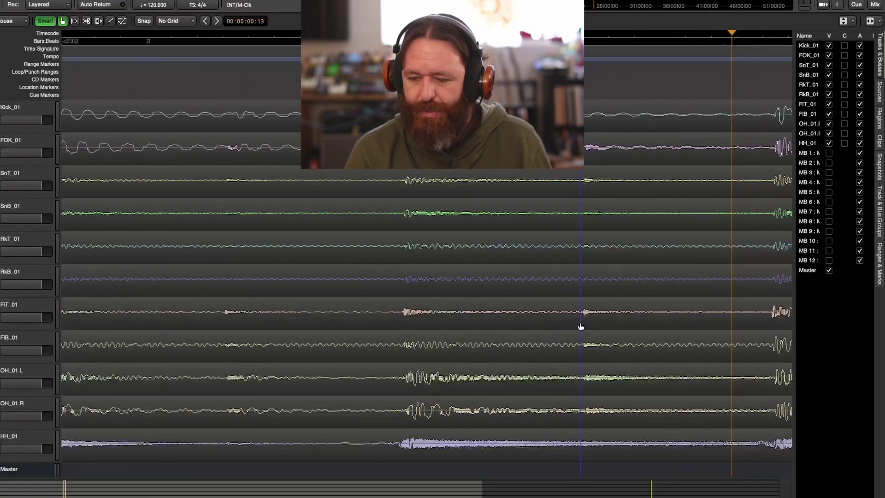
pyautogui.scroll(-1, 581, 326)
pyautogui.press('=')
pyautogui.press('=')
pyautogui.press('=')
pyautogui.press('=')
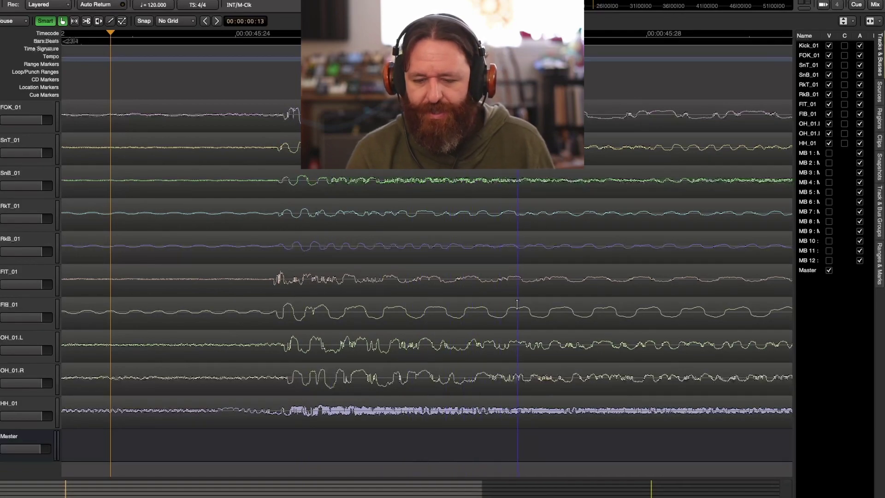
pyautogui.scroll(-6, 530, 294)
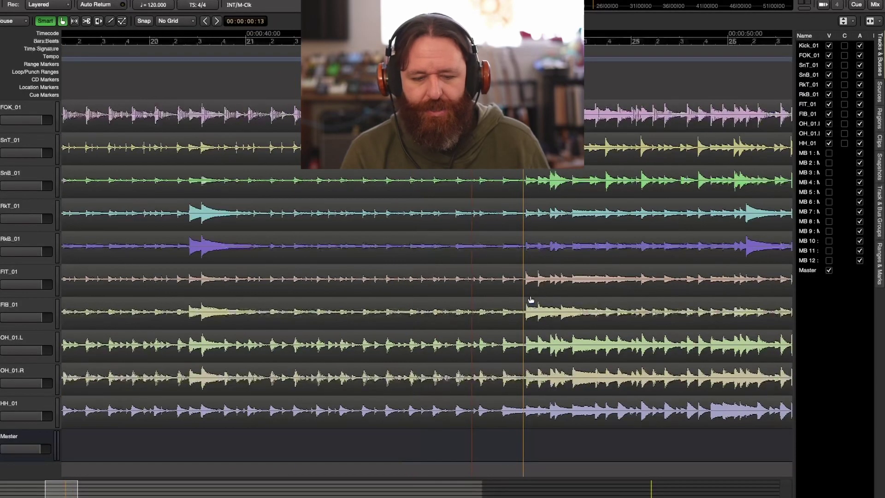
# Play the floor tom hit, return to the mixer, take FlT_01, FlB_01 and both overheads out of solo, and play the full kit
pyautogui.press('space')
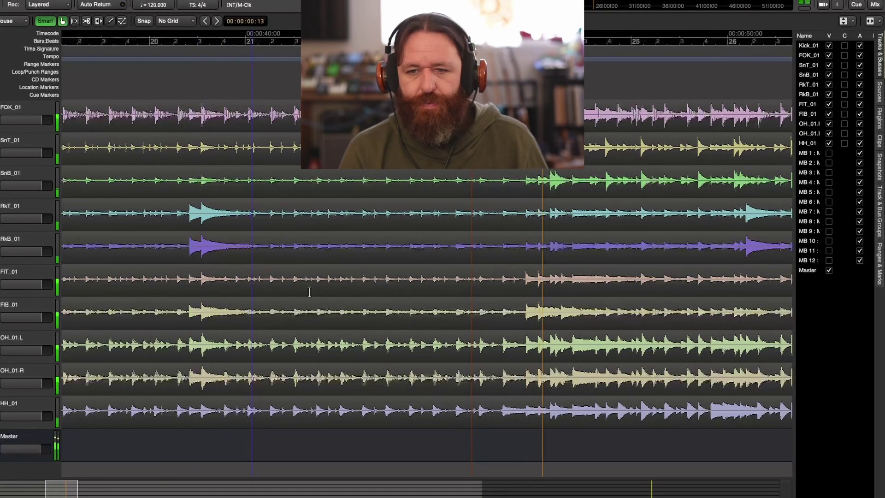
pyautogui.hotkey('alt', 'm')
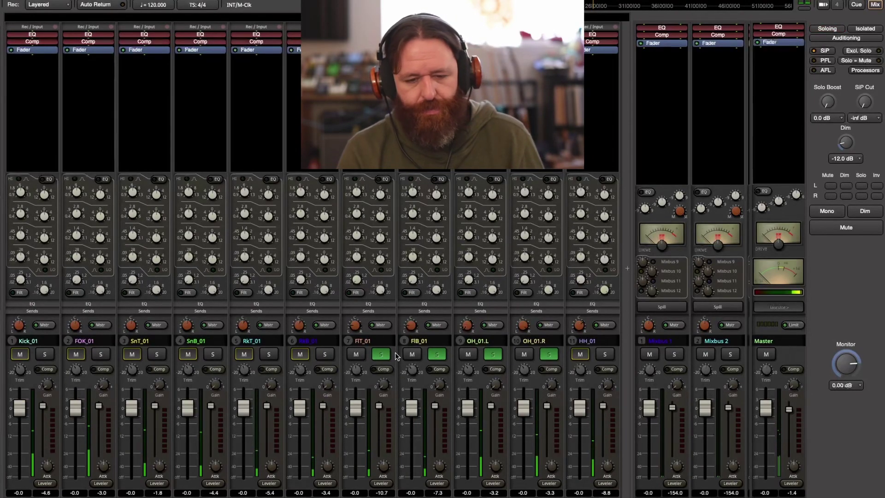
pyautogui.click(381, 355)
pyautogui.click(437, 354)
pyautogui.click(492, 354)
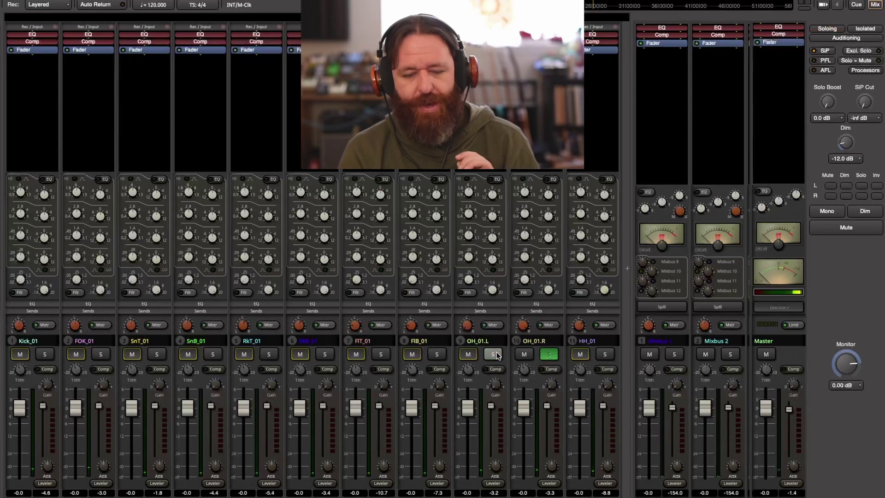
pyautogui.click(546, 354)
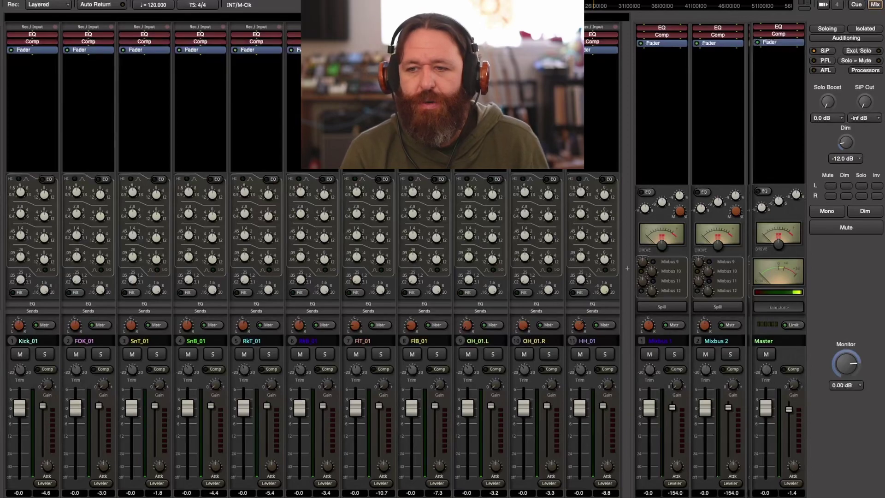
pyautogui.press('space')
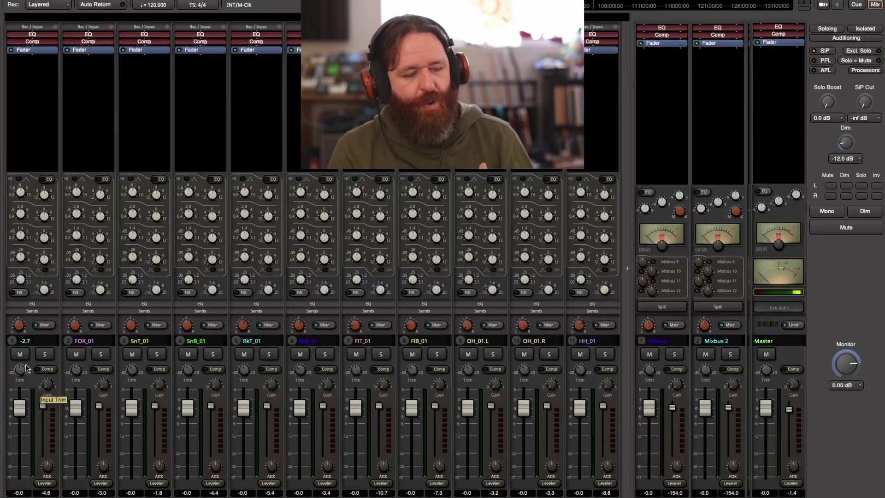
# Raise the input trim of Kick_01 slightly and check the track in solo during playback
pyautogui.moveTo(27, 366); pyautogui.dragTo(30, 357)
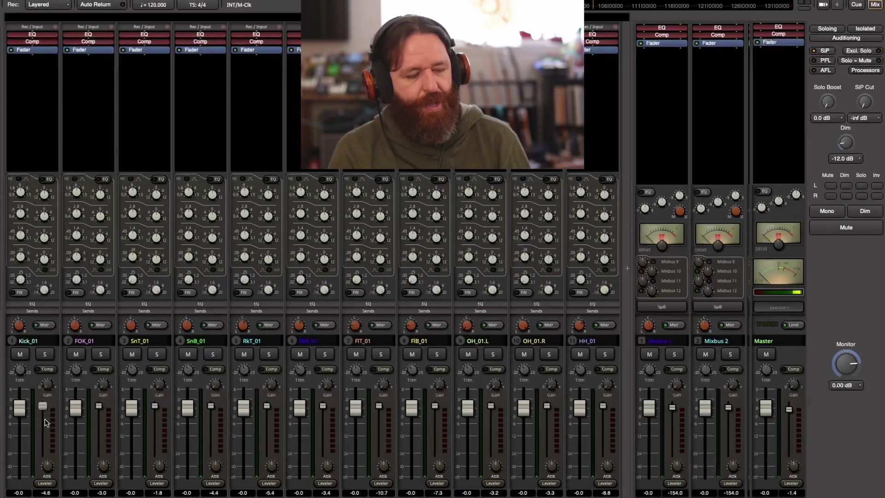
pyautogui.click(46, 356)
pyautogui.press('space')
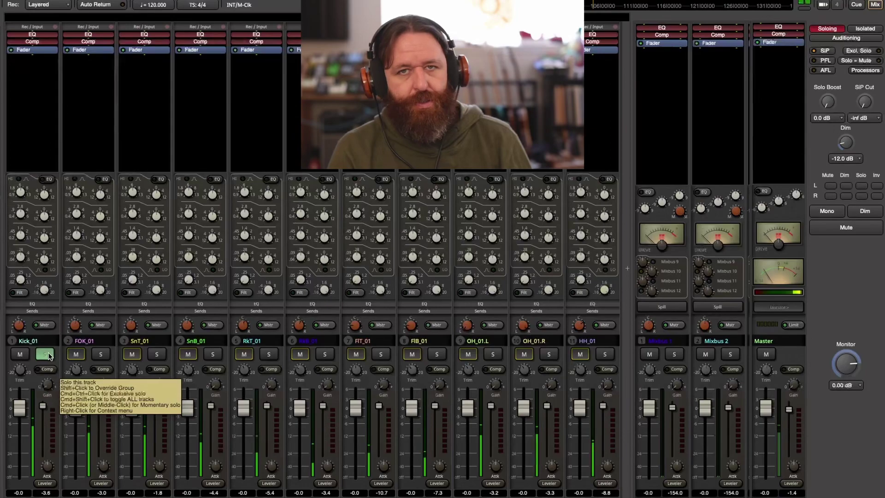
pyautogui.click(46, 355)
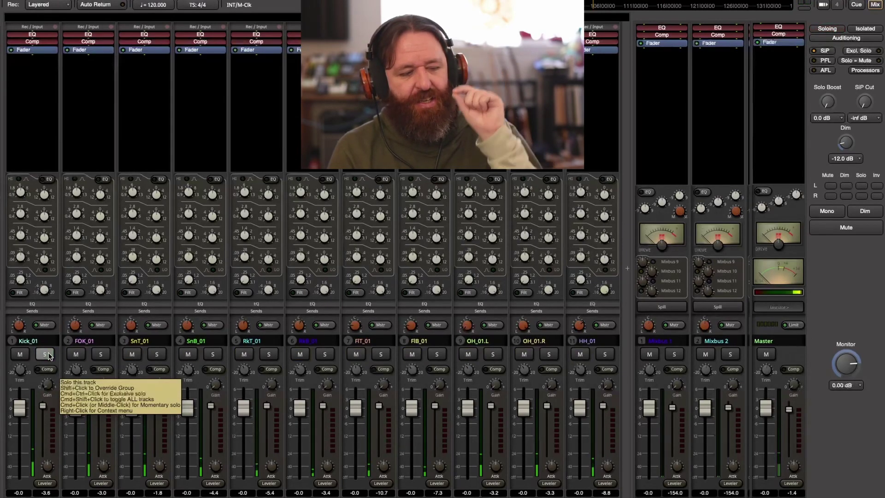
# Solo FOK_01 and Kick_01 in turn to compare the two kick microphones, leaving both out of solo
pyautogui.click(101, 355)
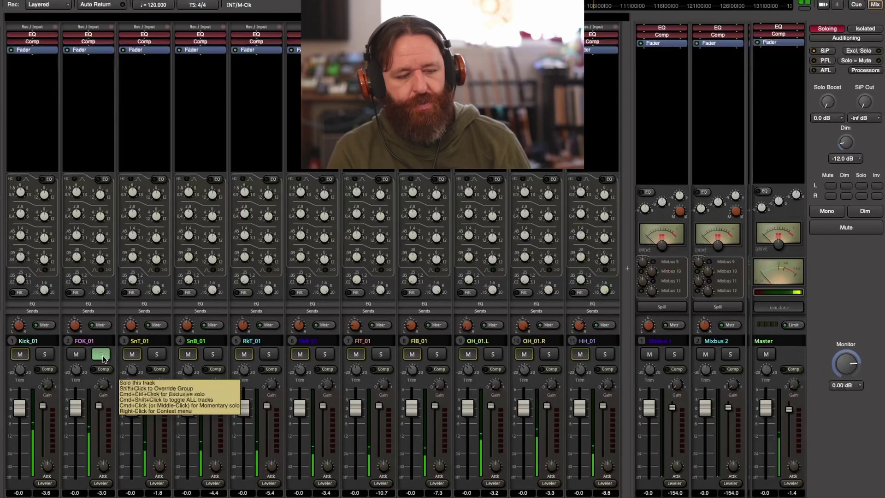
pyautogui.click(103, 358)
pyautogui.click(46, 357)
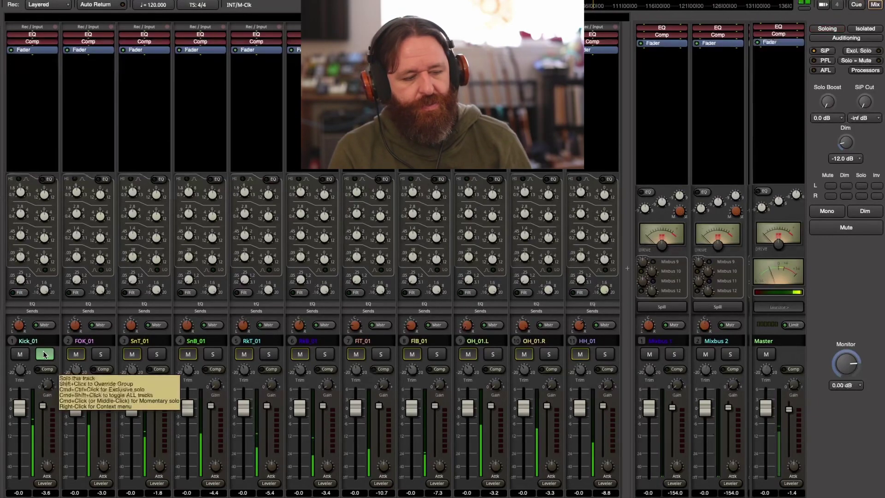
pyautogui.click(45, 354)
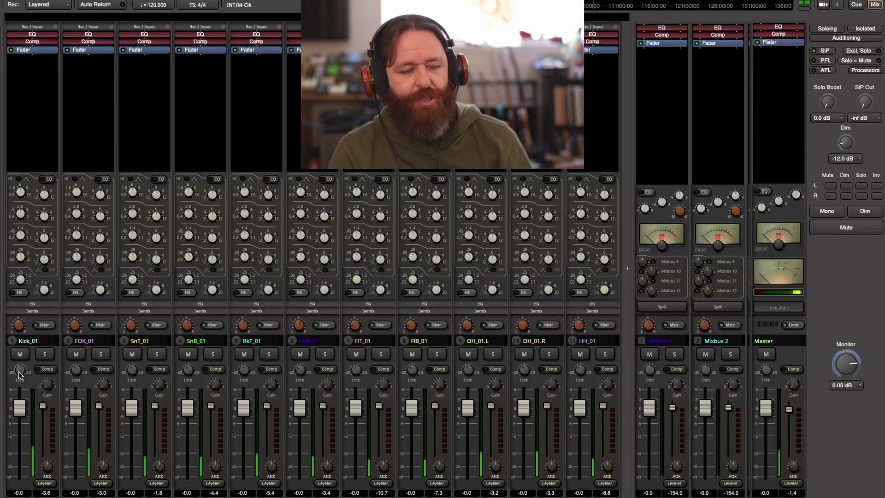
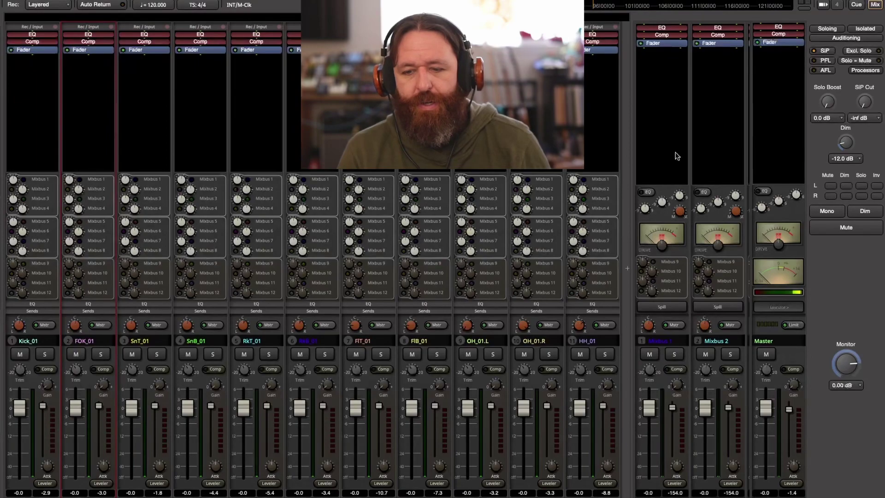
# Rename the Mixbus 1 bus as Backbus
pyautogui.click(662, 345)
pyautogui.click(679, 348)
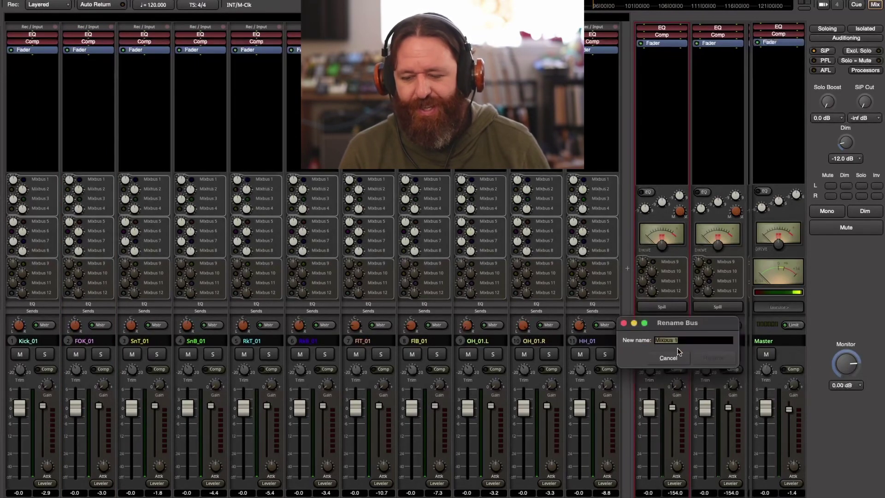
pyautogui.write('Backbus')
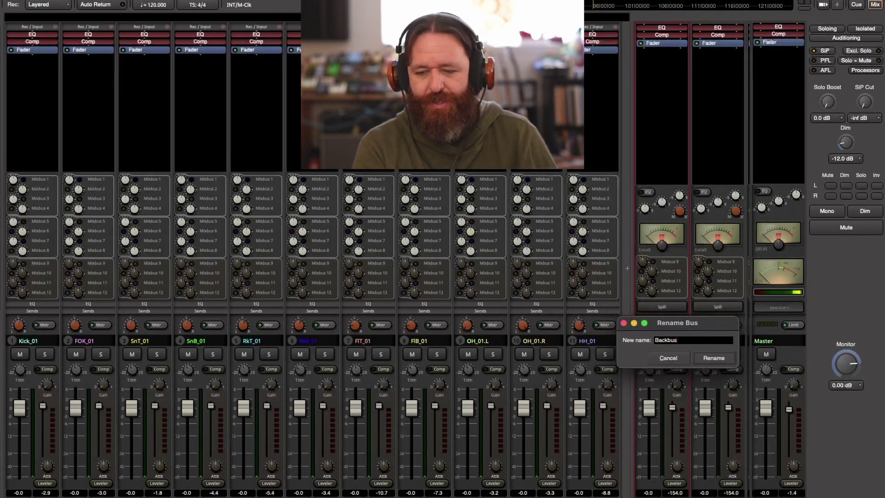
pyautogui.click(713, 357)
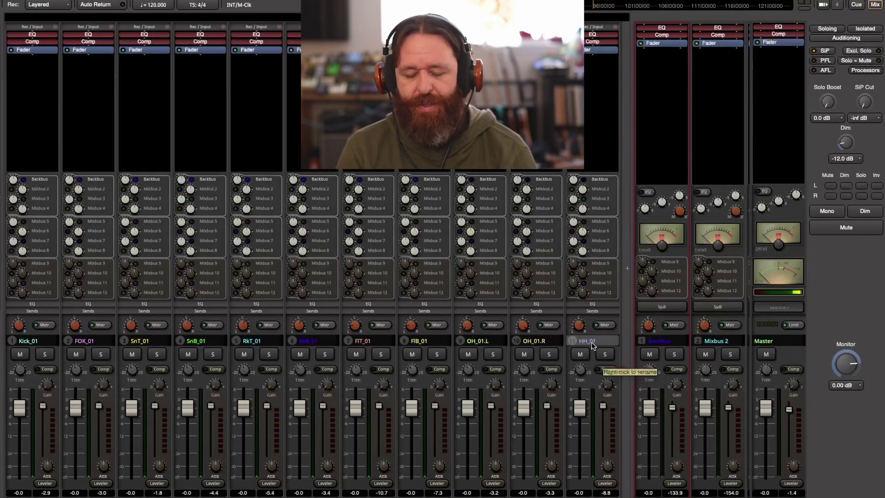
# Solo the Backbus bus and play the song, checking FOK_01 through it in solo before releasing that track
pyautogui.click(674, 354)
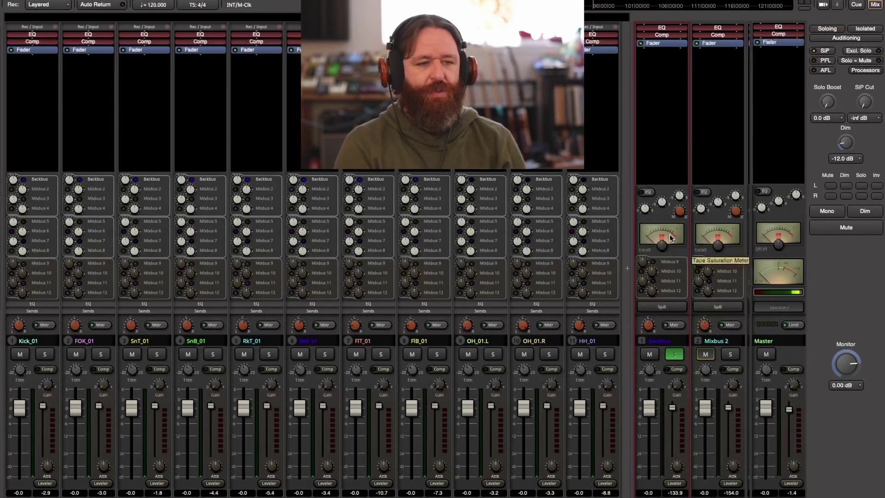
pyautogui.press('space')
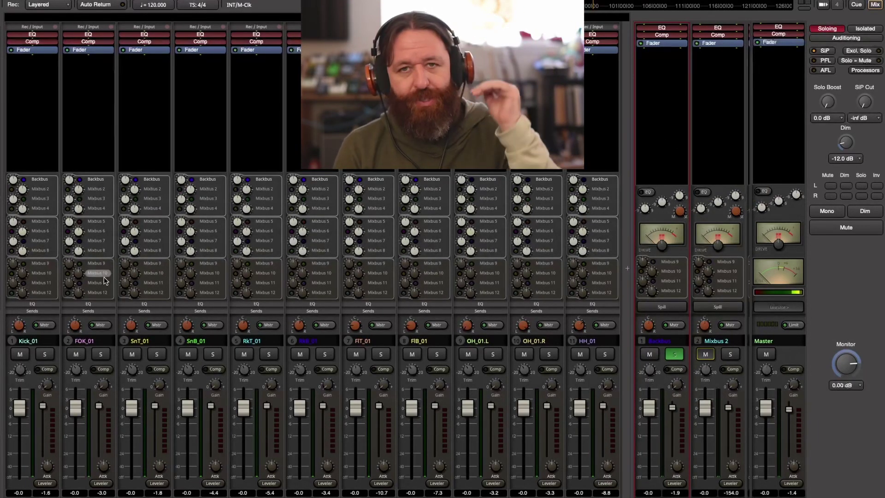
pyautogui.click(102, 354)
pyautogui.press('space')
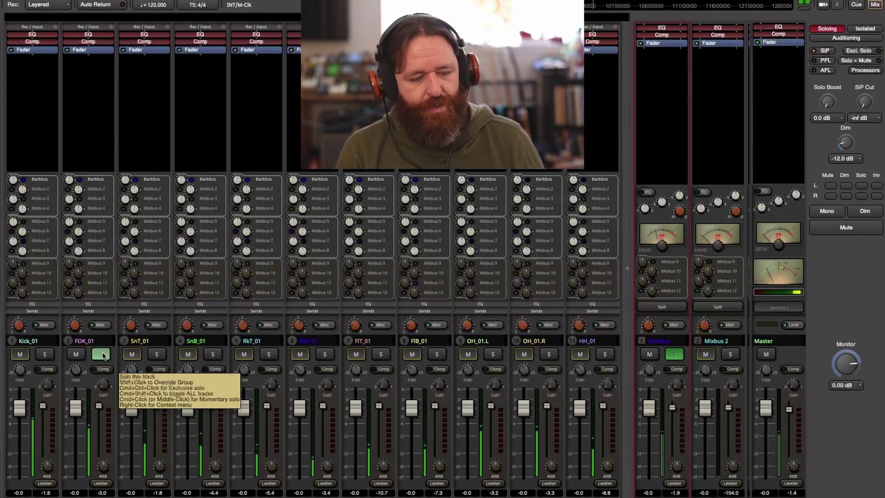
pyautogui.click(102, 354)
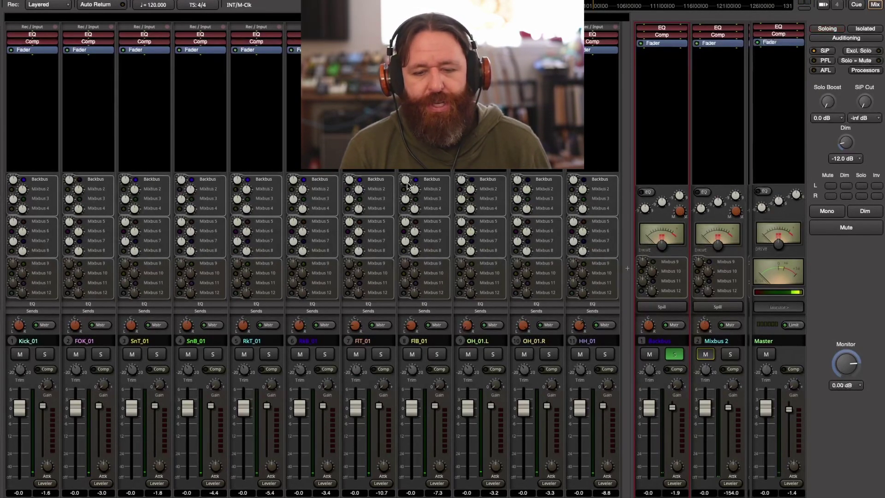
# Change the Backbus dynamics mode from Leveler to Compressor and enable its compressor
pyautogui.rightClick(667, 66)
pyautogui.click(651, 70)
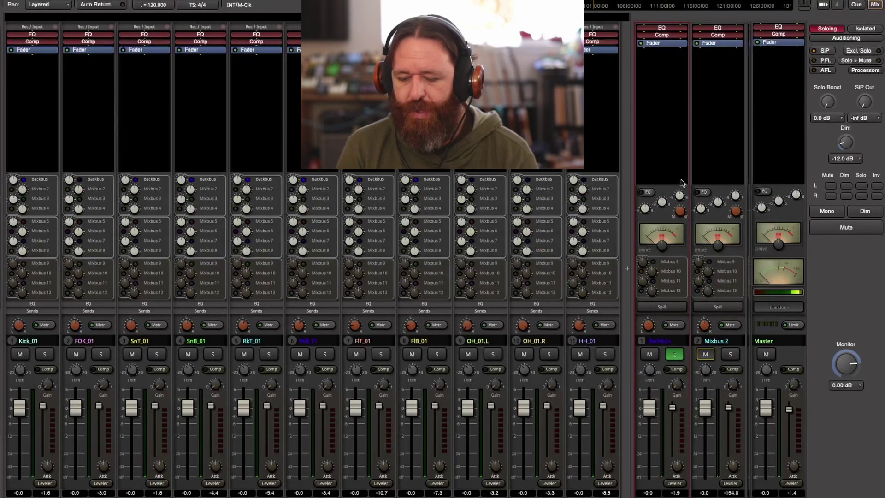
pyautogui.click(685, 488)
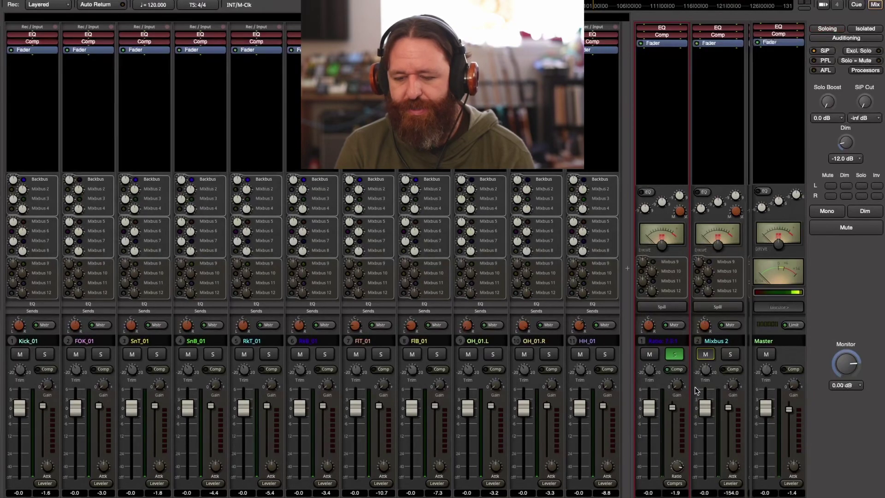
# Play the song and lower the Backbus compressor threshold well below its starting position for heavier compression
pyautogui.press('space')
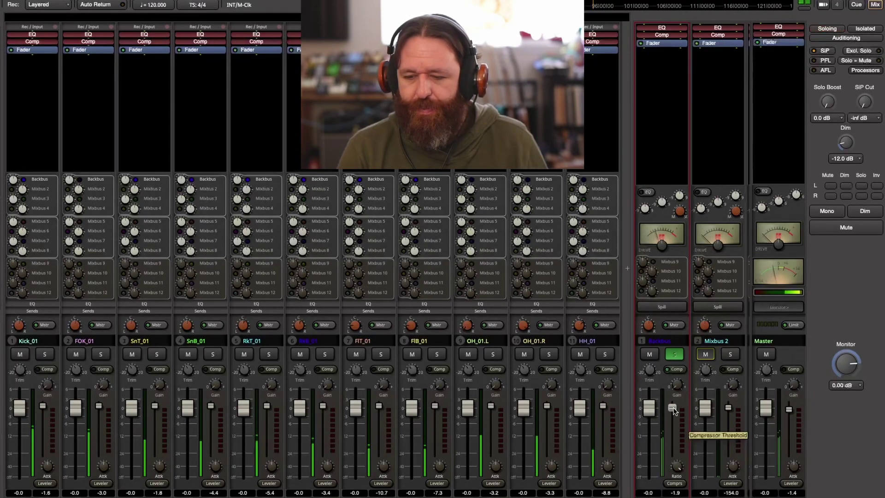
pyautogui.moveTo(674, 411); pyautogui.dragTo(673, 437)
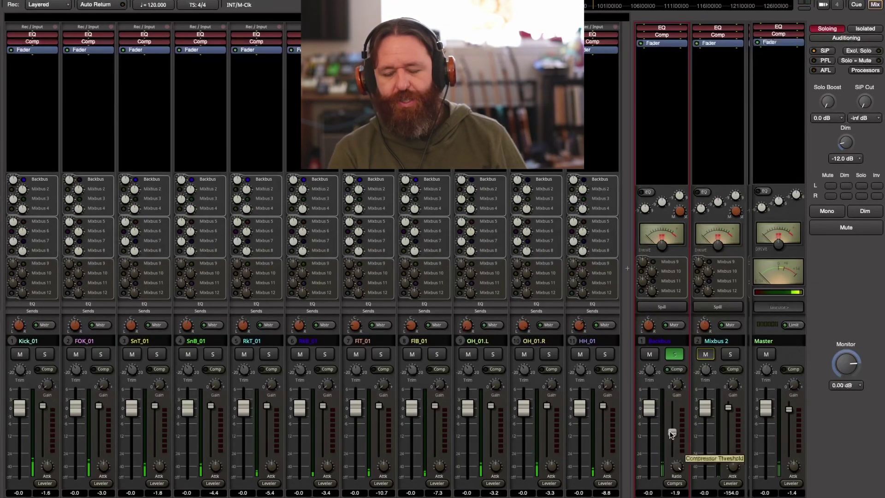
pyautogui.moveTo(672, 433); pyautogui.dragTo(676, 446)
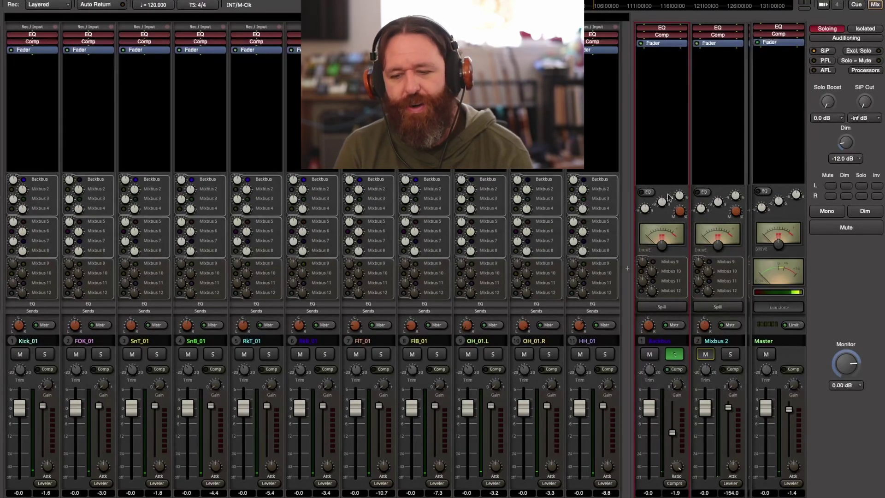
# Insert TBTECH's KirchhoffEQ on the Backbus and move its window up so the whole EQ display is accessible
pyautogui.rightClick(661, 63)
pyautogui.moveTo(707, 131)
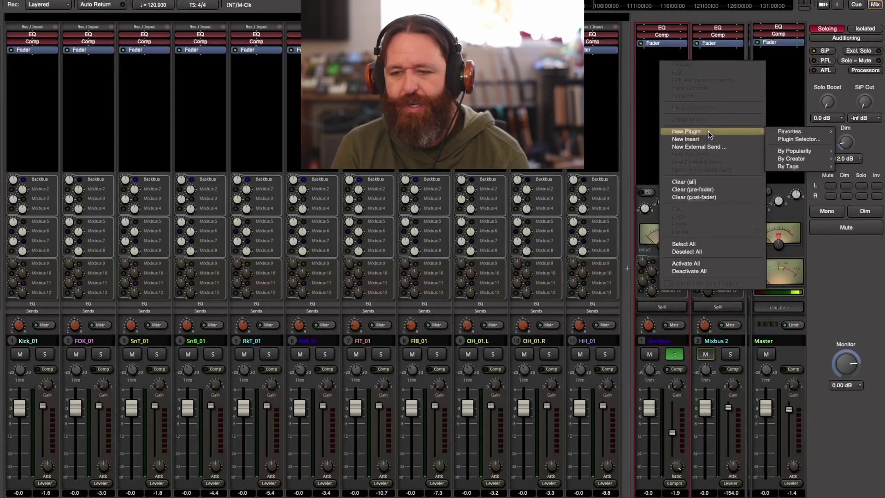
pyautogui.moveTo(815, 158)
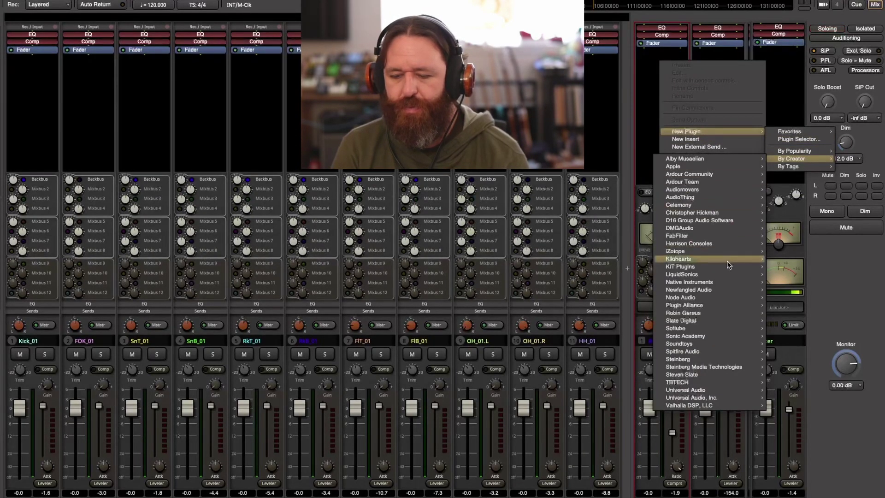
pyautogui.moveTo(707, 383)
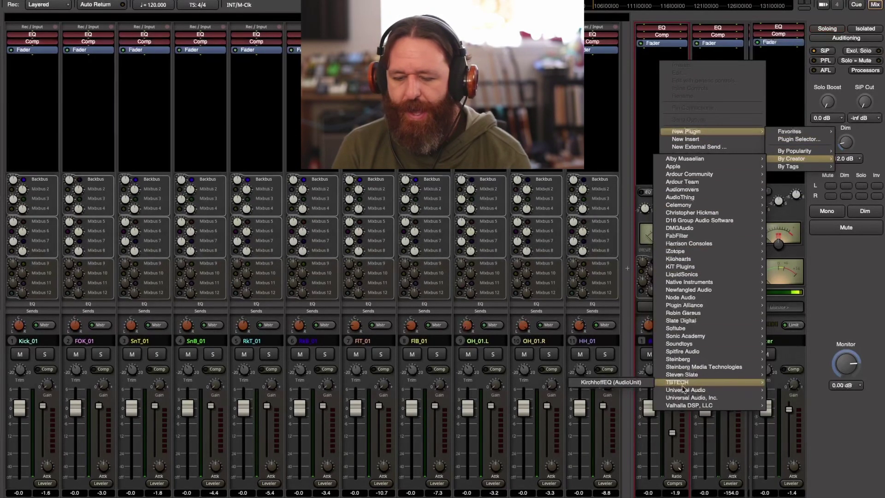
pyautogui.click(639, 383)
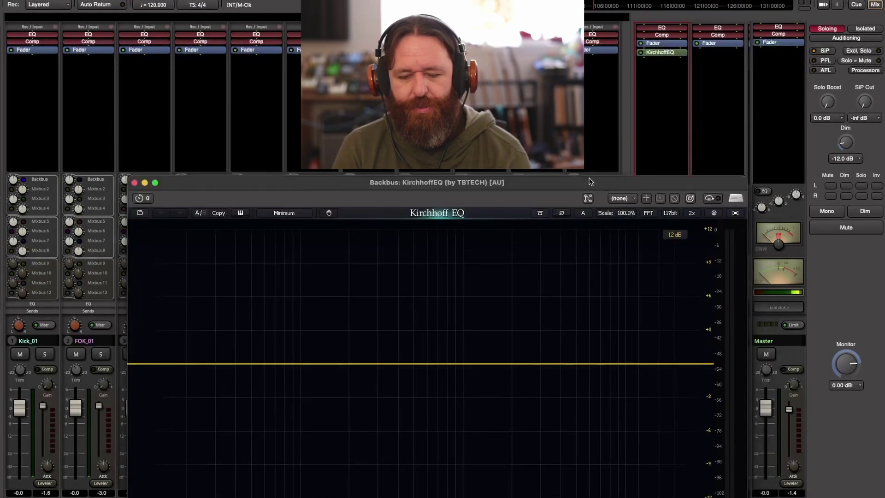
pyautogui.moveTo(591, 181); pyautogui.dragTo(527, 45)
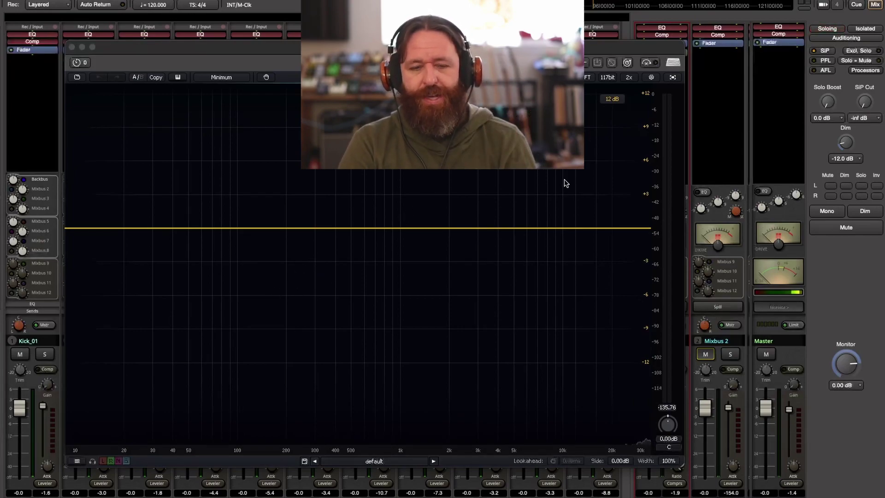
# Add three bell bands: about +1.4 dB at 92 Hz, about -1.8 dB at 332 Hz, and about +1.3 dB at 5.1 kHz
pyautogui.click(220, 229)
pyautogui.moveTo(223, 229); pyautogui.dragTo(231, 210)
pyautogui.moveTo(325, 228); pyautogui.dragTo(323, 249)
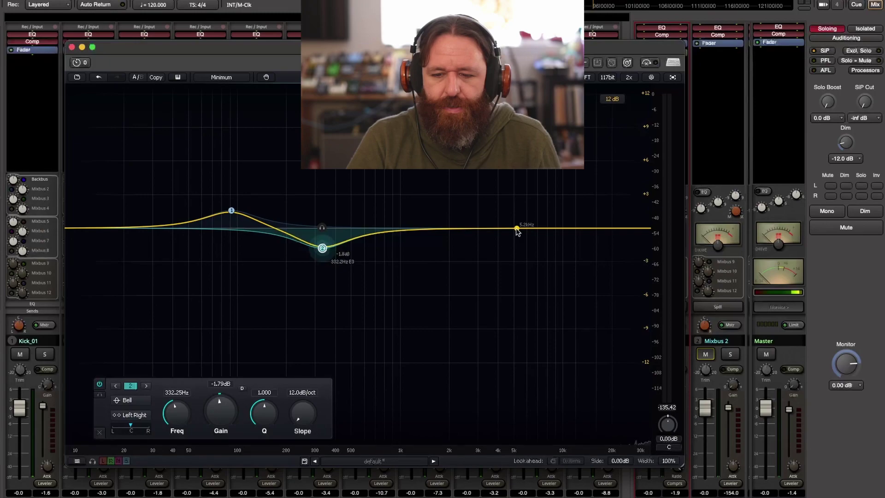
pyautogui.moveTo(516, 229); pyautogui.dragTo(515, 212)
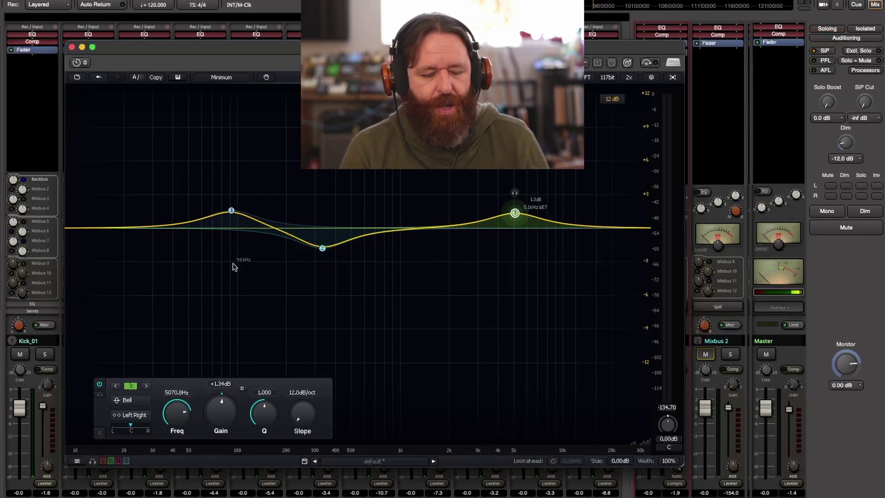
# Retune the low bell band to about +2 dB at 113 Hz while auditioning the song
pyautogui.click(232, 213)
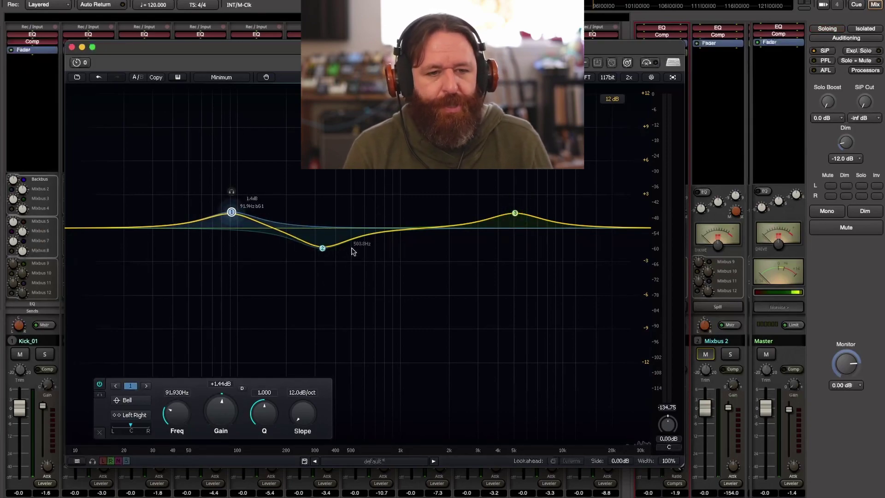
pyautogui.press('space')
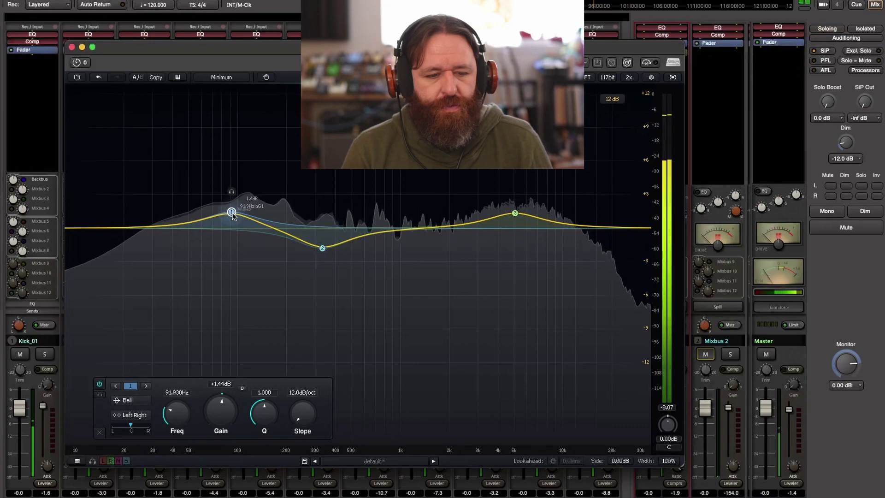
pyautogui.moveTo(232, 213); pyautogui.dragTo(250, 209)
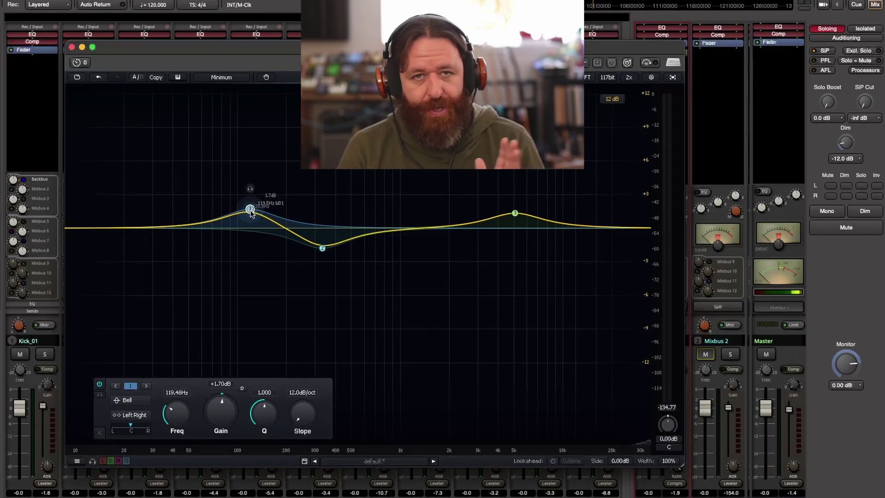
pyautogui.moveTo(249, 211); pyautogui.dragTo(249, 207)
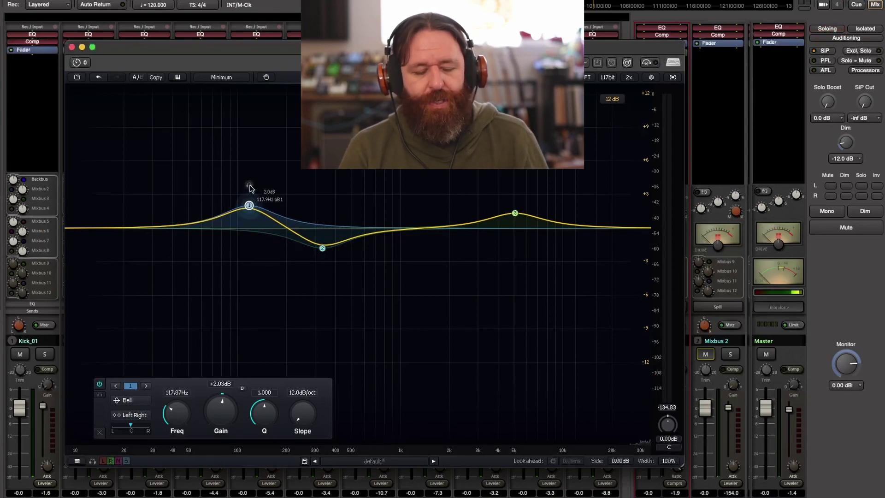
pyautogui.press('space')
pyautogui.moveTo(249, 188); pyautogui.dragTo(248, 207)
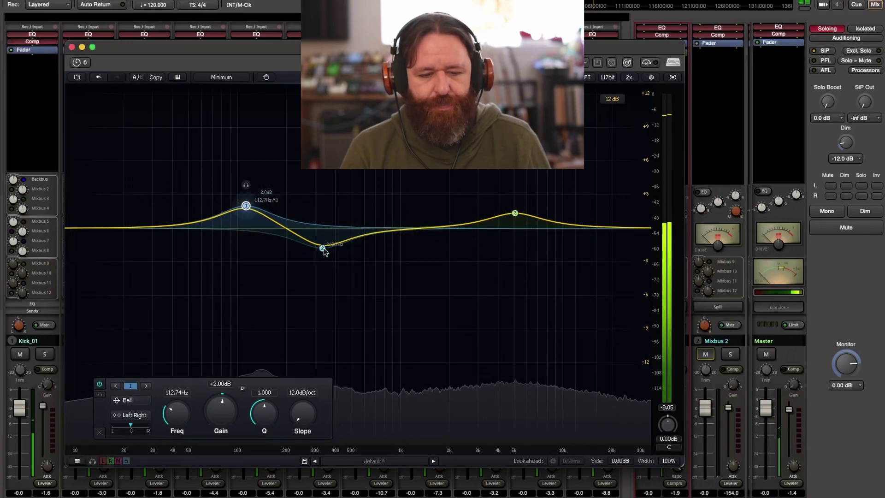
# Sweep the low-mid cut during playback and settle band 2 at about -3.9 dB at 238 Hz
pyautogui.moveTo(324, 250); pyautogui.dragTo(315, 292)
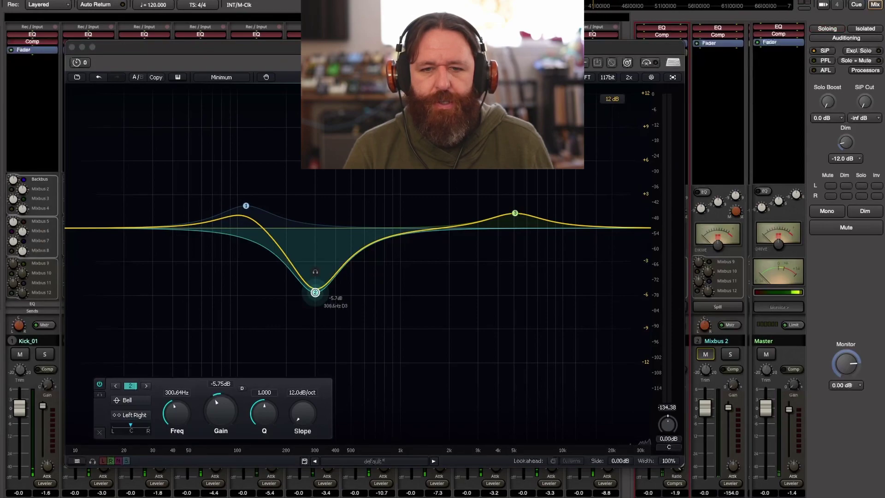
pyautogui.moveTo(315, 292); pyautogui.dragTo(299, 273)
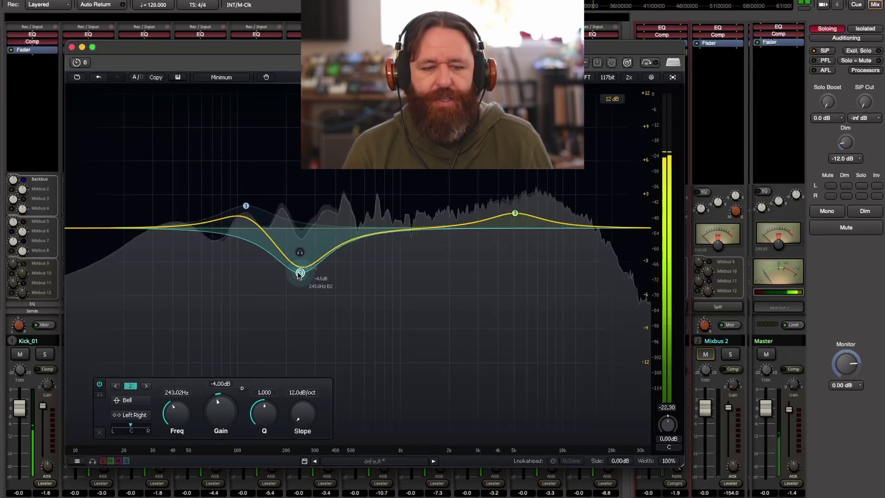
pyautogui.press('space')
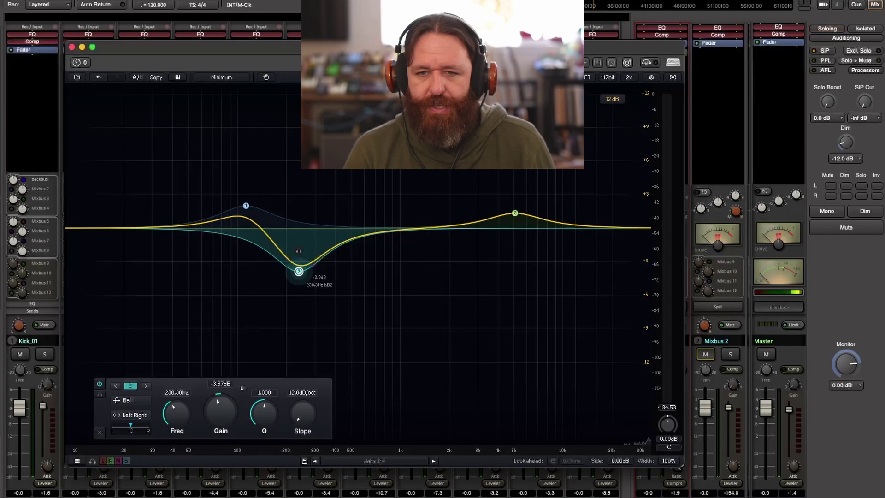
# Bypass and re-enable the 238 Hz cut during playback to compare the sound with and without it
pyautogui.press('space')
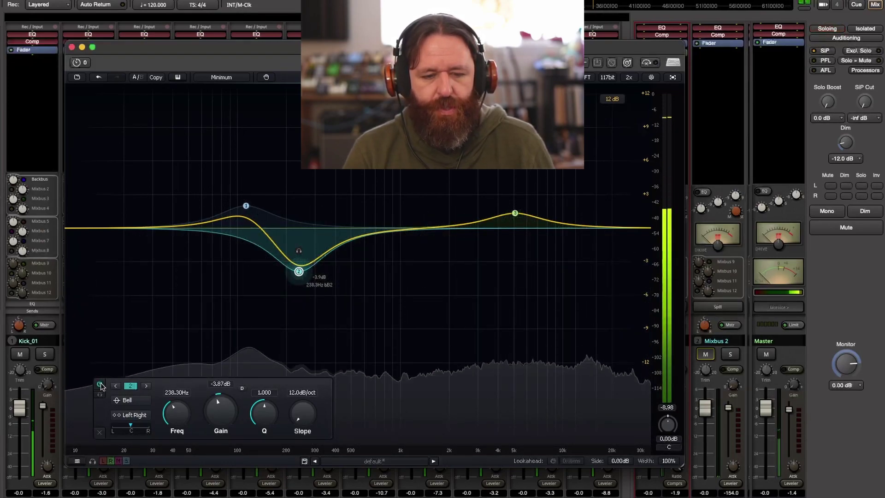
pyautogui.click(100, 385)
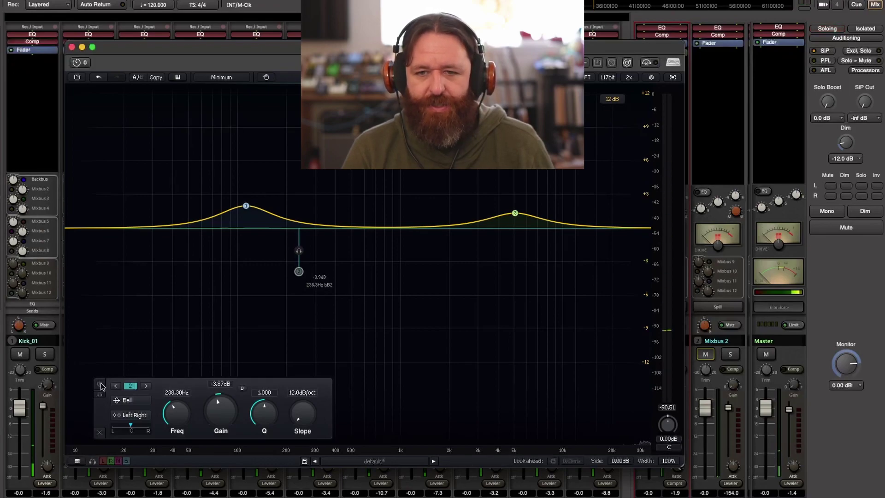
pyautogui.press('space')
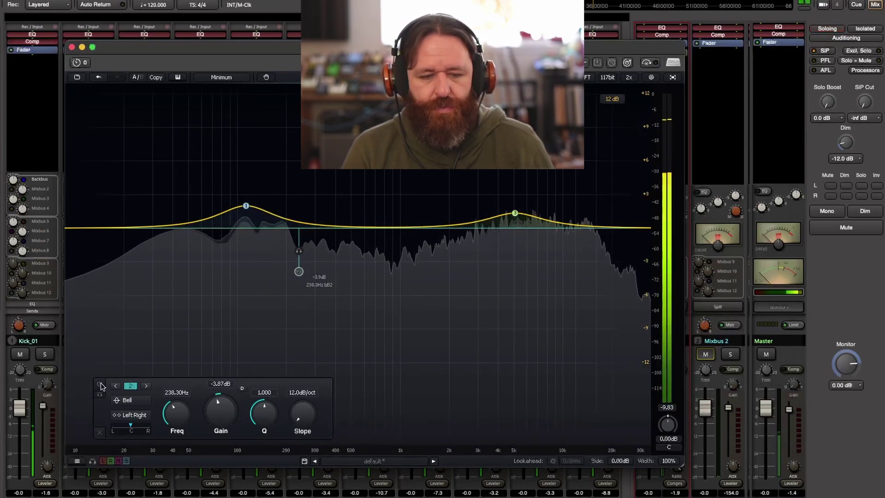
pyautogui.click(100, 385)
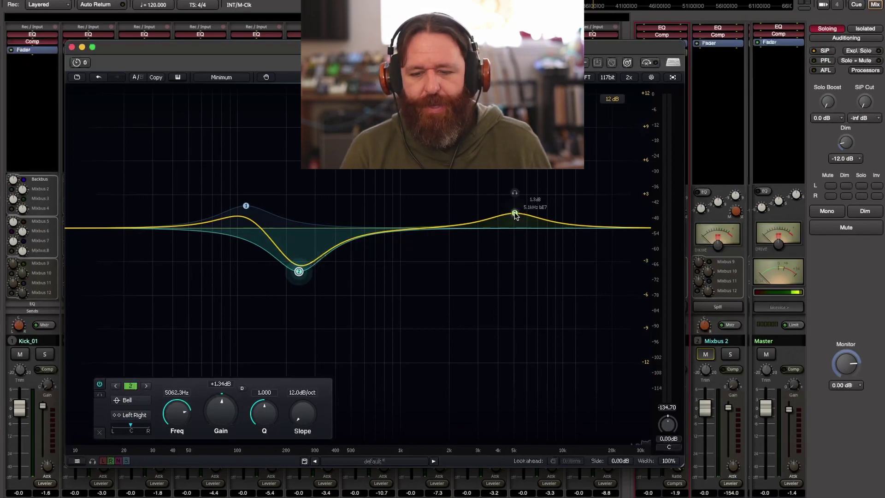
# Retune the high bell band to about +2 dB at 3.3 kHz while auditioning the song
pyautogui.moveTo(515, 214); pyautogui.dragTo(484, 206)
pyautogui.press('space')
pyautogui.press('space')
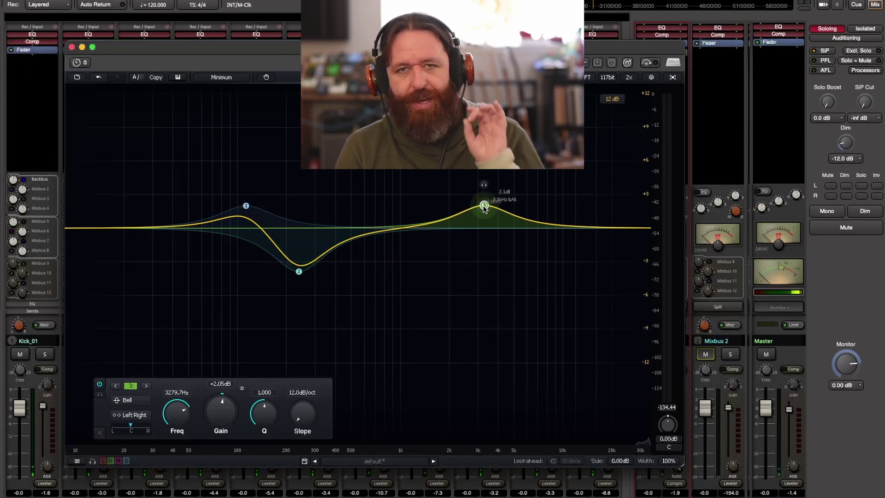
pyautogui.moveTo(484, 206); pyautogui.dragTo(485, 207)
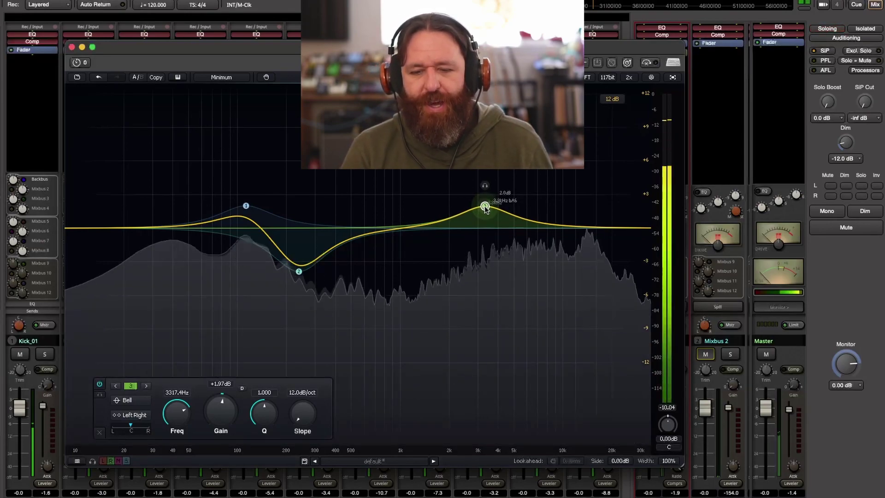
# Bypass and re-enable the 3.3 kHz boost repeatedly during playback to compare it, leaving it enabled and closing the EQ window
pyautogui.press('space')
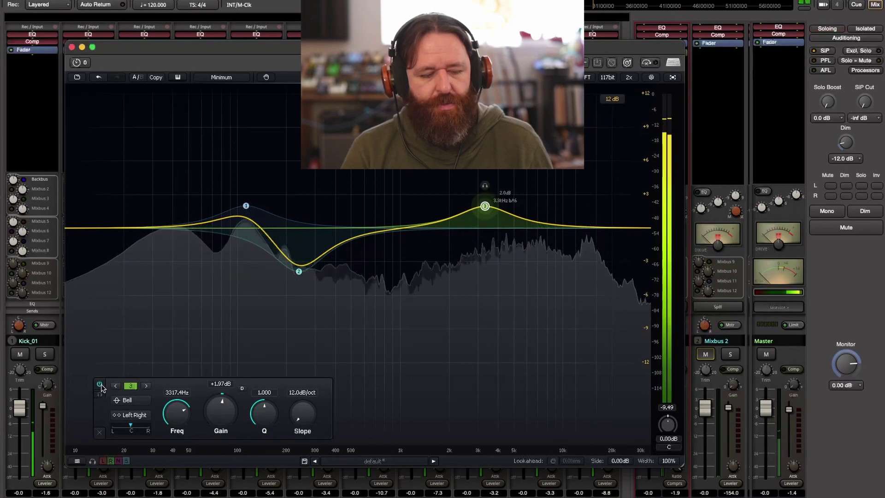
pyautogui.press('space')
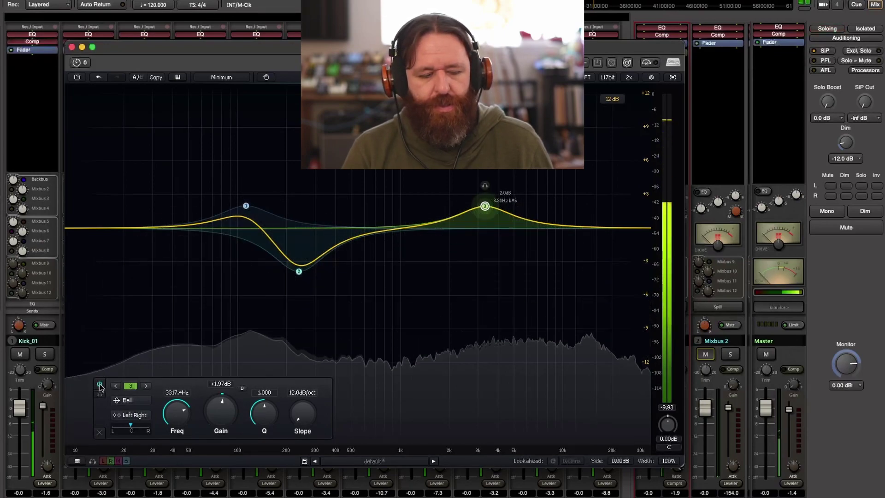
pyautogui.click(100, 385)
pyautogui.press('space')
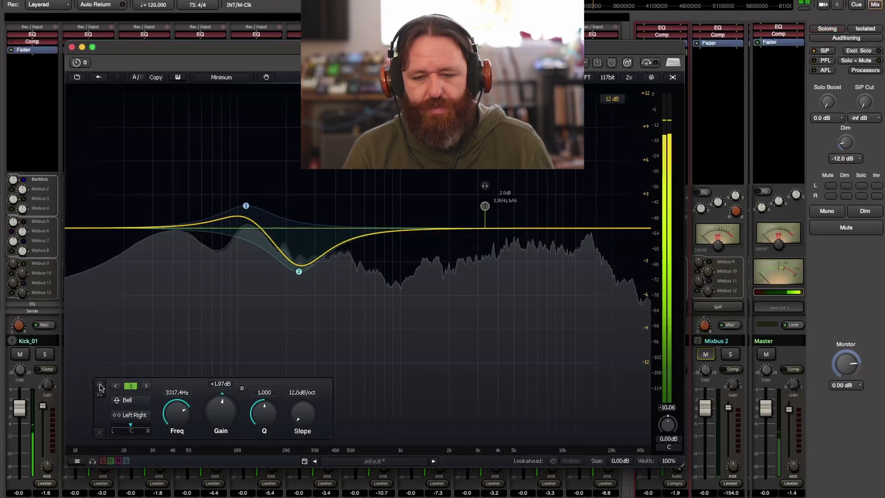
pyautogui.click(100, 385)
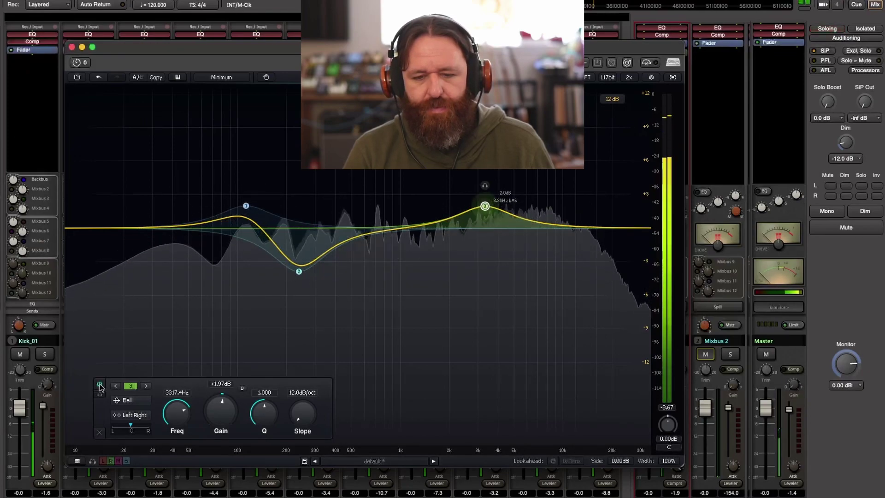
pyautogui.click(100, 385)
pyautogui.click(99, 385)
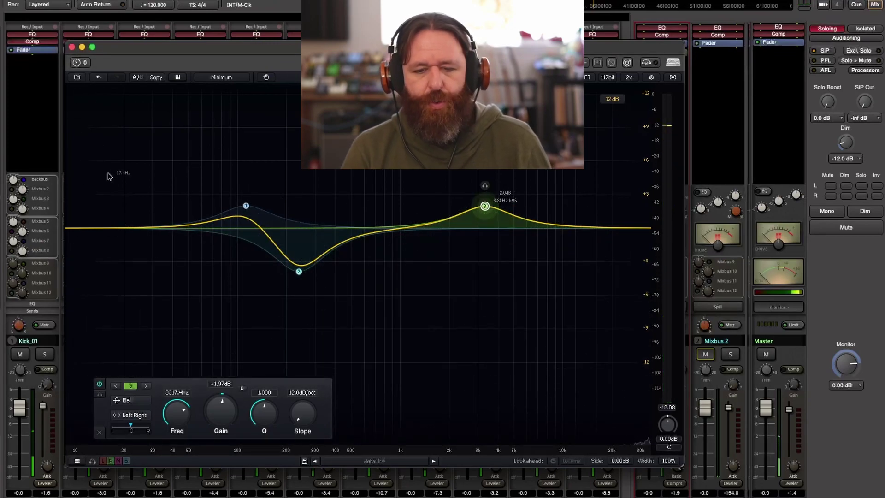
pyautogui.click(71, 46)
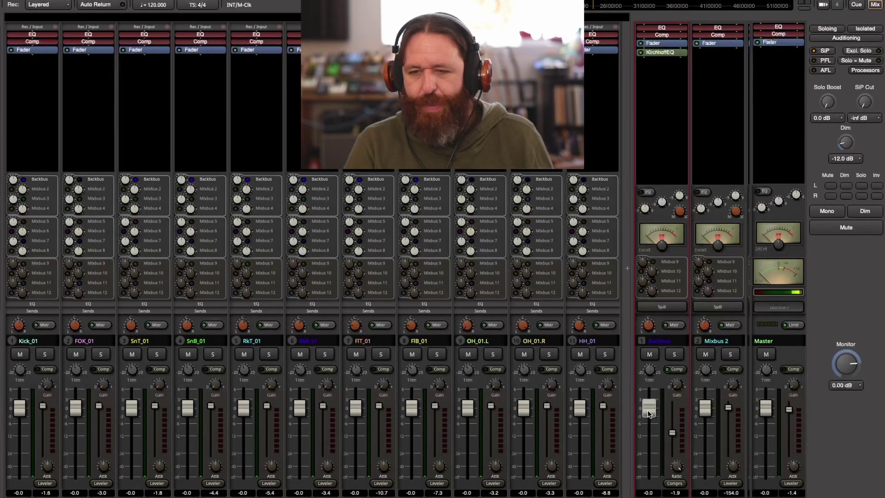
# With the Backbus out of solo, blend its fader to about -8.1 dB against the full mix and compare using its mute
pyautogui.moveTo(648, 413); pyautogui.dragTo(651, 361)
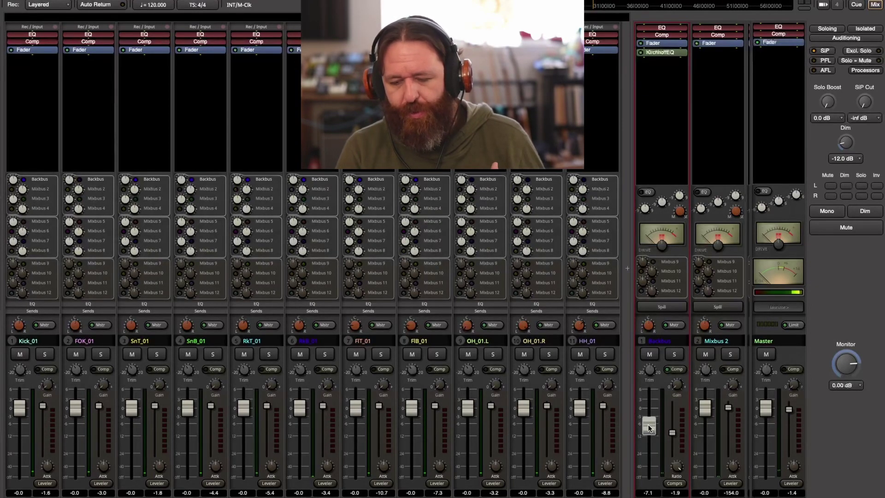
pyautogui.moveTo(648, 427)
pyautogui.mouseDown()
pyautogui.moveTo(650, 402)
pyautogui.moveTo(651, 410)
pyautogui.mouseUp()
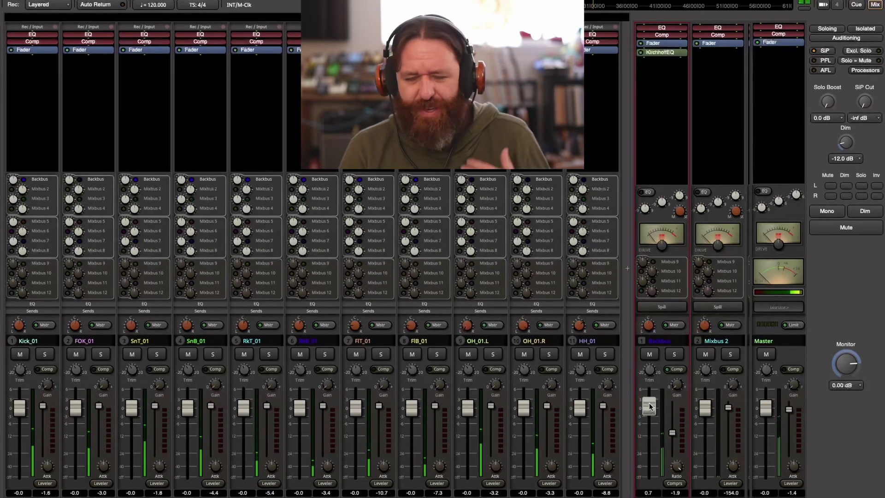
pyautogui.moveTo(649, 406); pyautogui.dragTo(659, 382)
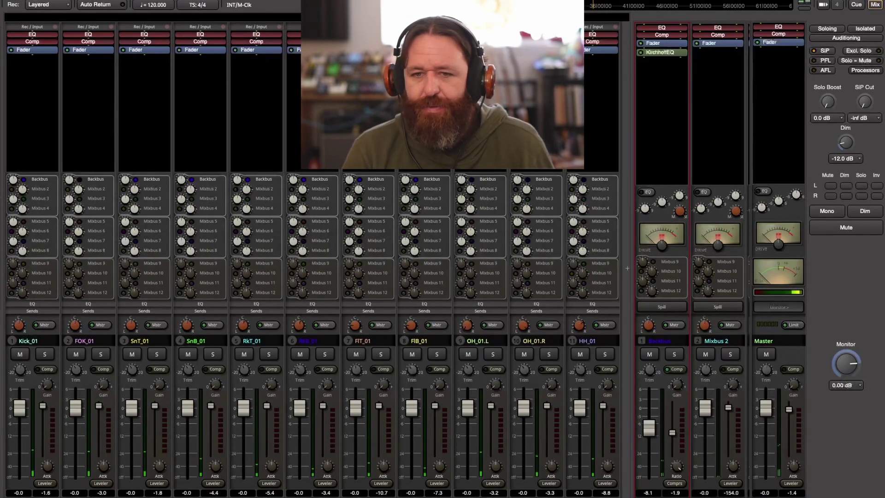
pyautogui.click(650, 355)
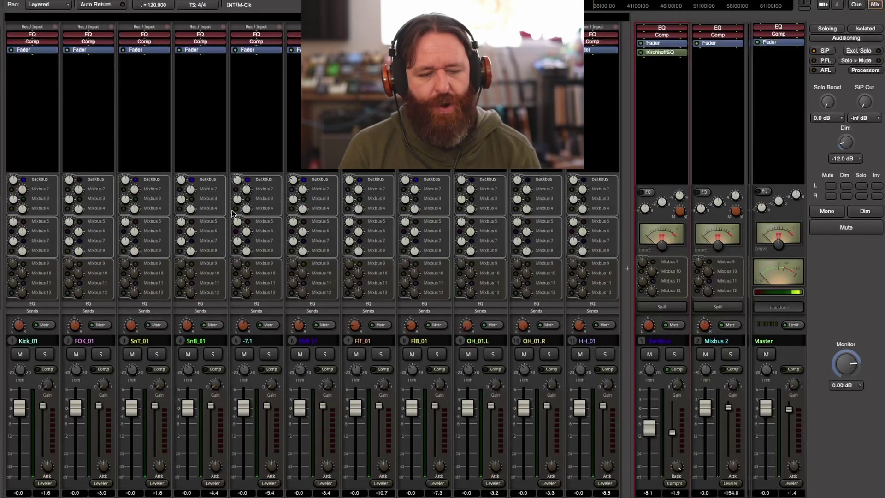
# Set the RkT_01 track's Backbus send to about -8.2 dB and compare the mix with the Backbus muted and unmuted during playback
pyautogui.scroll(1, 233, 213)
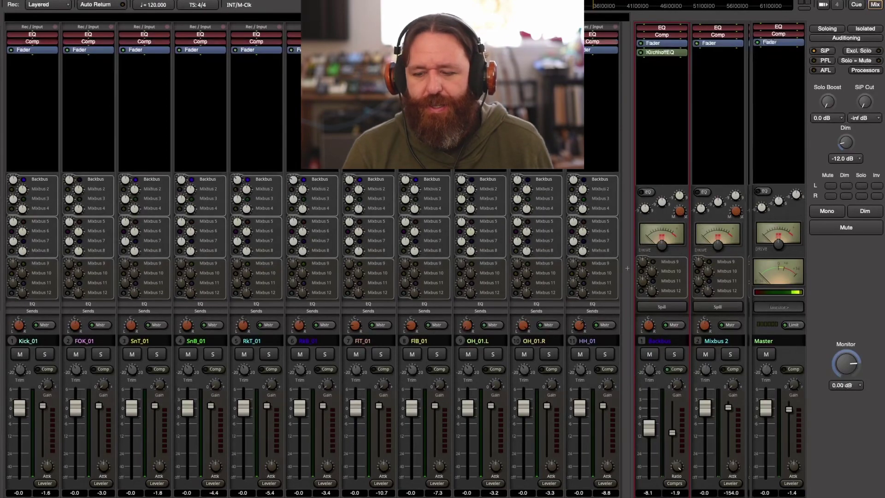
pyautogui.press('space')
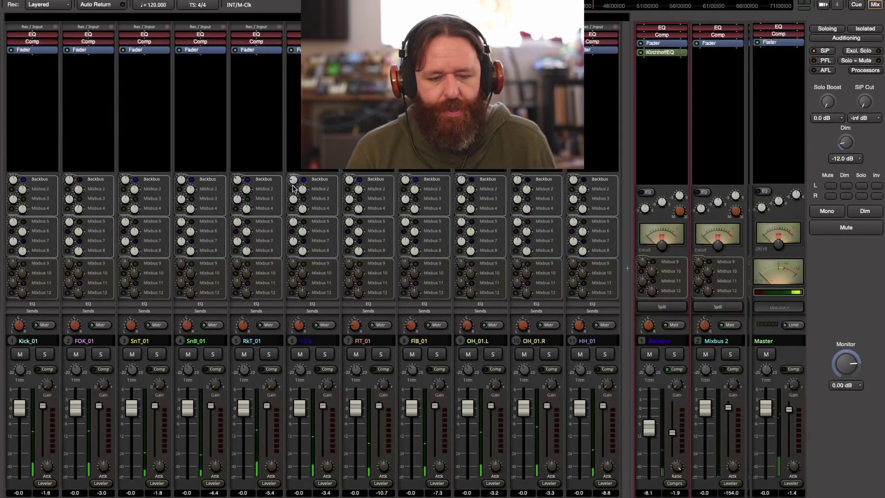
pyautogui.moveTo(238, 183)
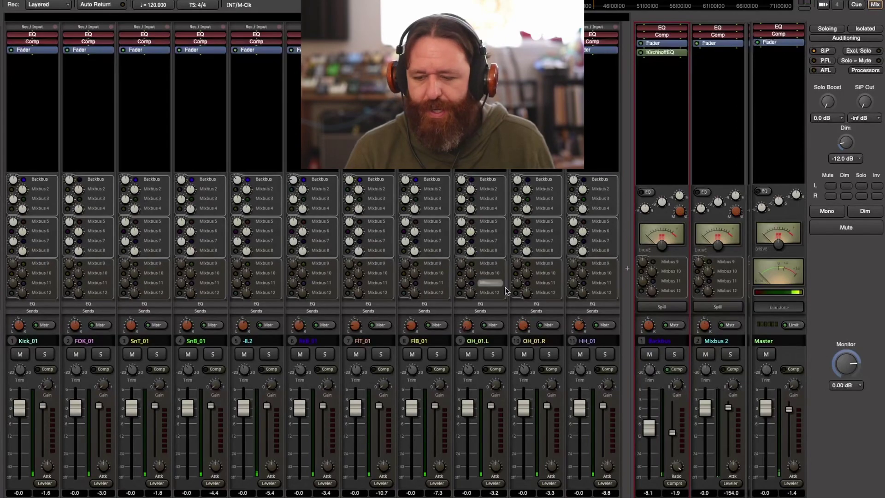
pyautogui.click(649, 355)
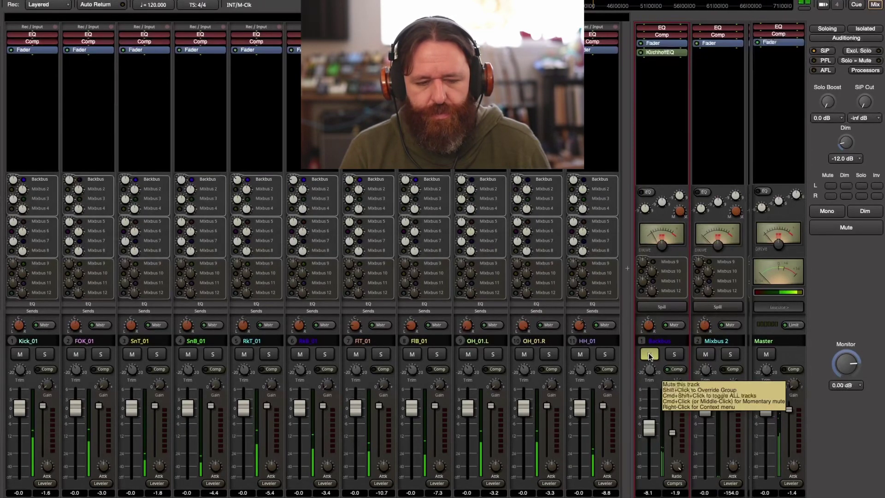
pyautogui.click(649, 355)
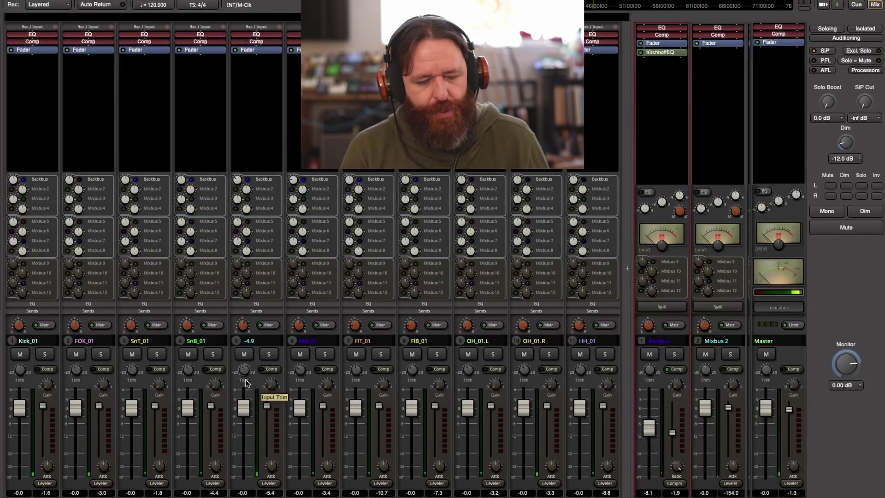
# Lower the input trim of the RkT_01 track to about -8.8 dB while the song plays
pyautogui.scroll(-1, 246, 381)
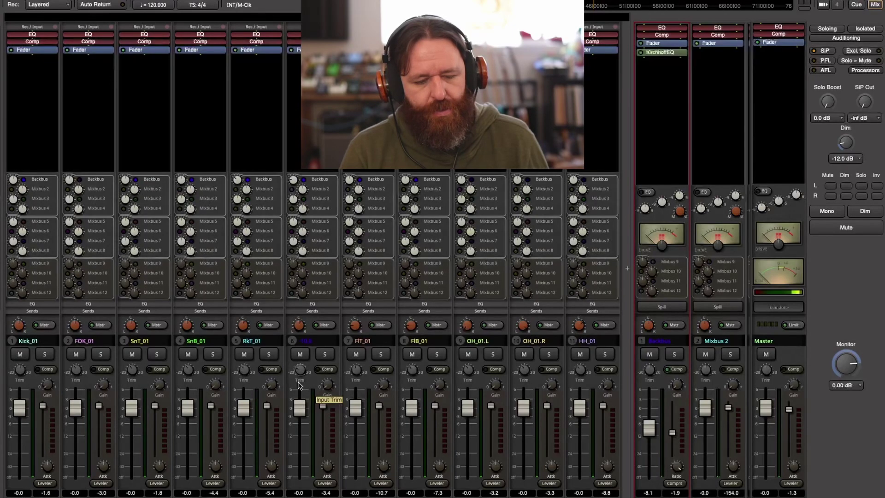
pyautogui.press('space')
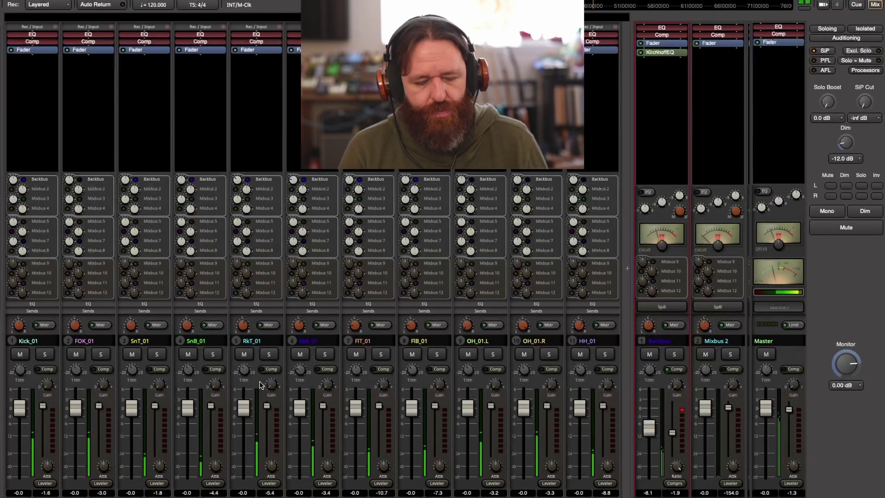
pyautogui.scroll(-1, 244, 377)
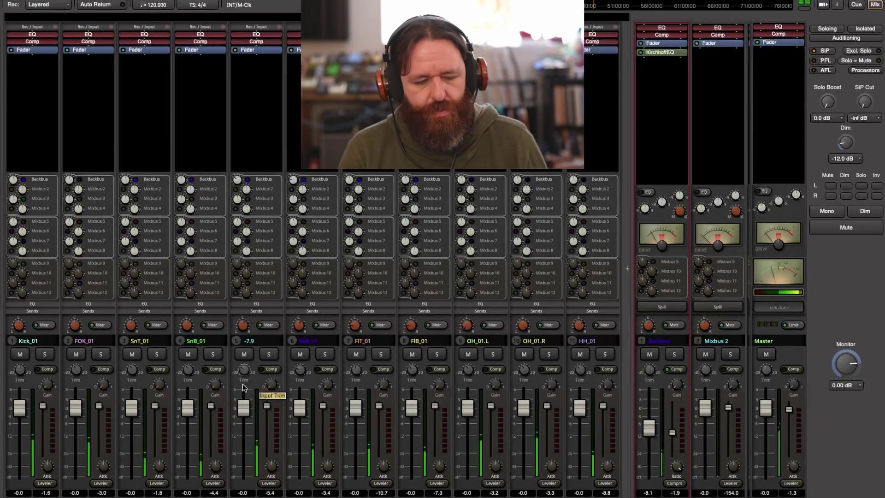
pyautogui.scroll(-1, 243, 385)
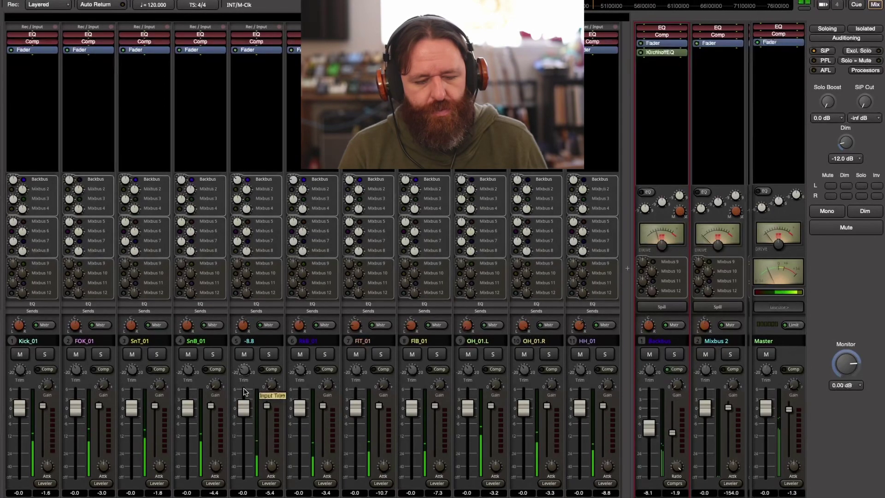
# Raise the input trim of the FlT_01 track to about 2.4 dB and nudge up the FlB_01 track's trim
pyautogui.moveTo(299, 378)
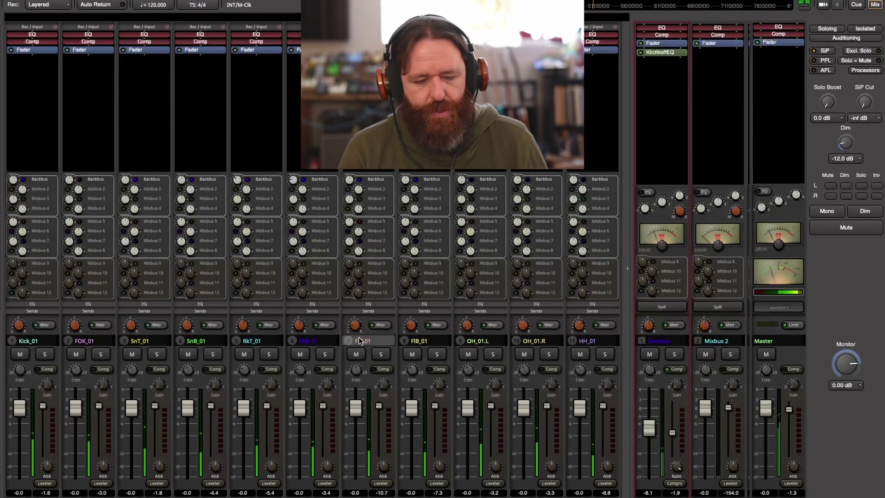
pyautogui.moveTo(358, 370)
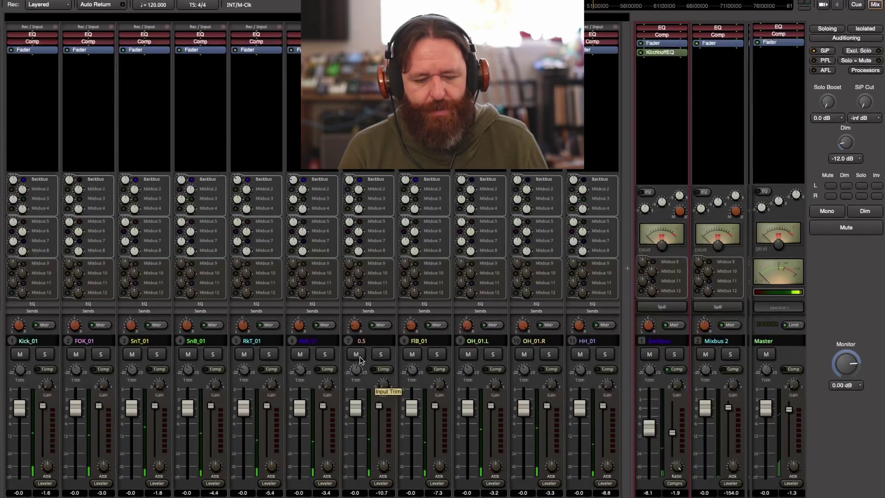
pyautogui.moveTo(364, 353); pyautogui.dragTo(364, 352)
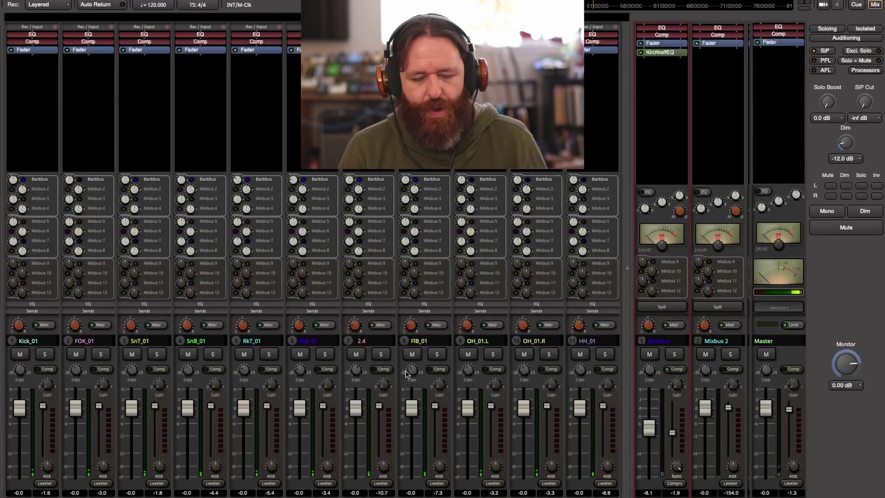
pyautogui.moveTo(414, 368)
pyautogui.scroll(2, 415, 368)
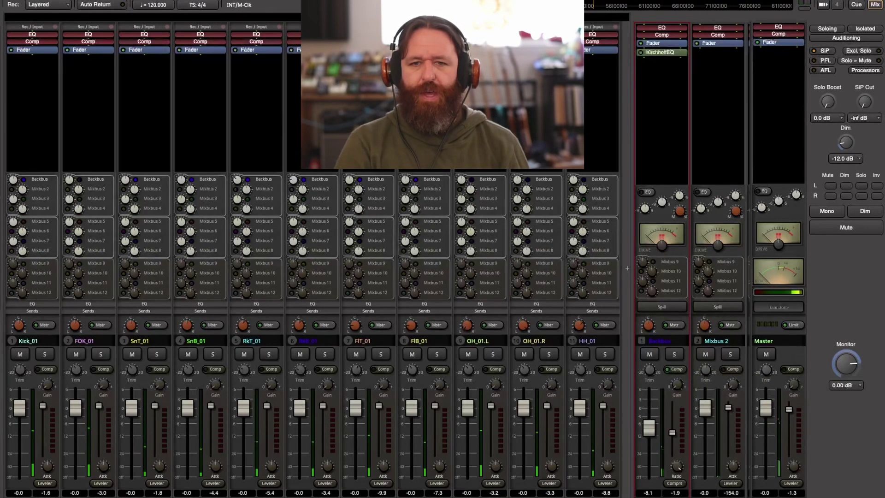
# Mute and unmute the Backbus during playback to compare the rebalanced drums with and without it, leaving it unmuted
pyautogui.click(648, 356)
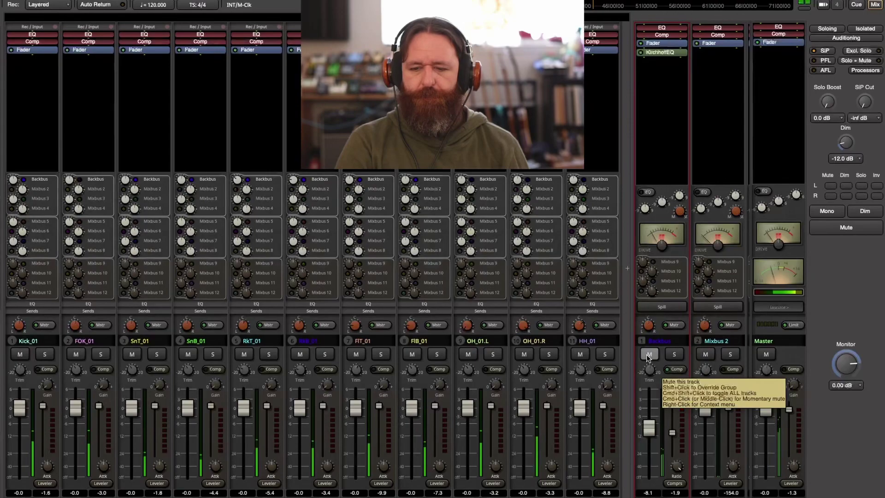
pyautogui.click(648, 356)
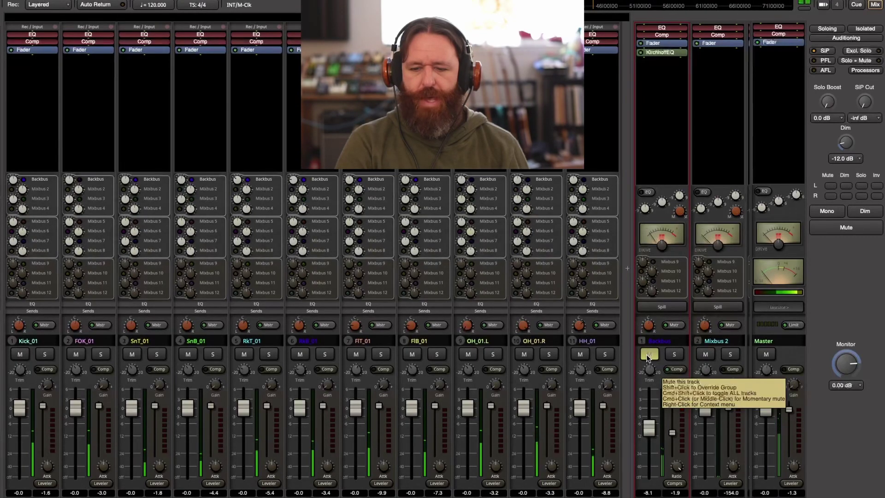
pyautogui.click(648, 356)
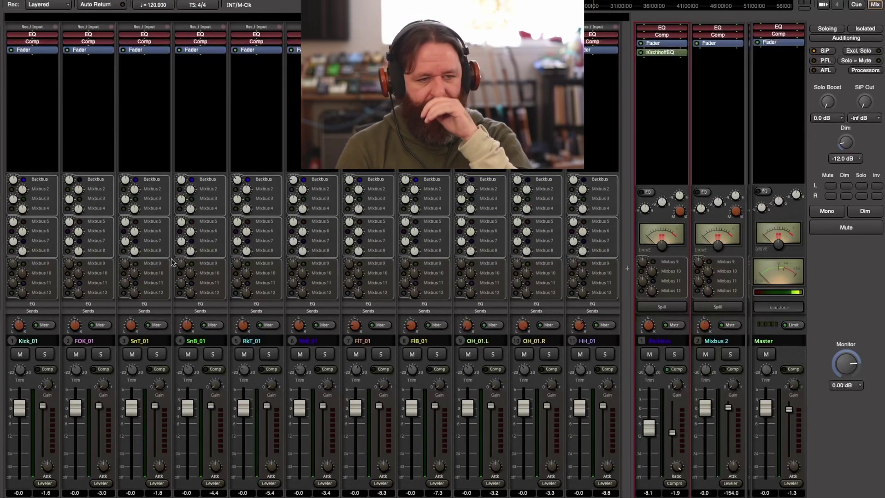
# Rename the Mixbus 2 bus to Snare Rev
pyautogui.click(723, 344)
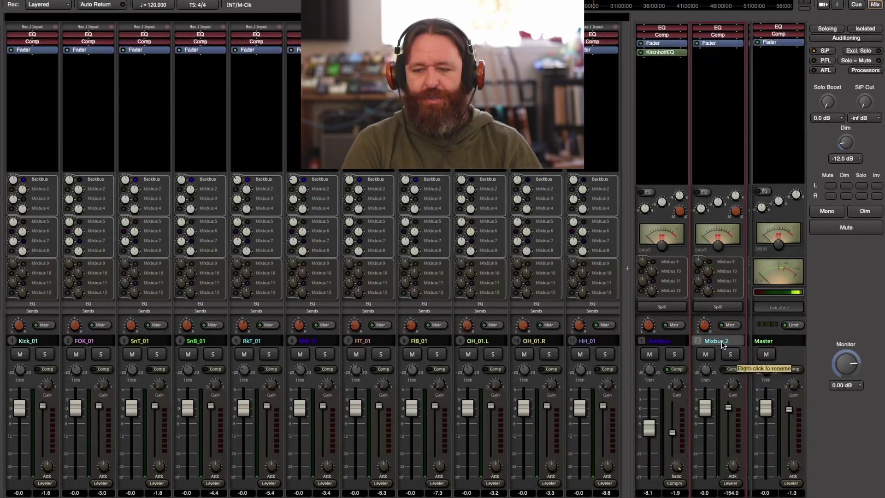
pyautogui.rightClick(722, 345)
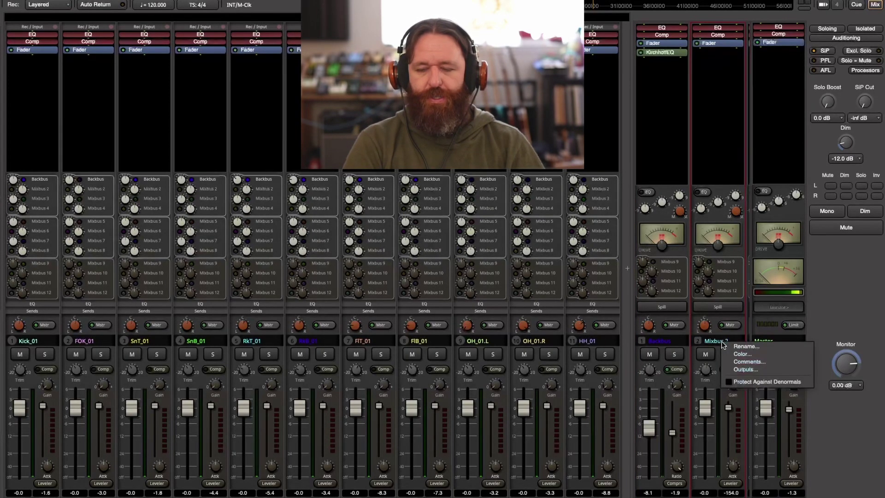
pyautogui.click(737, 347)
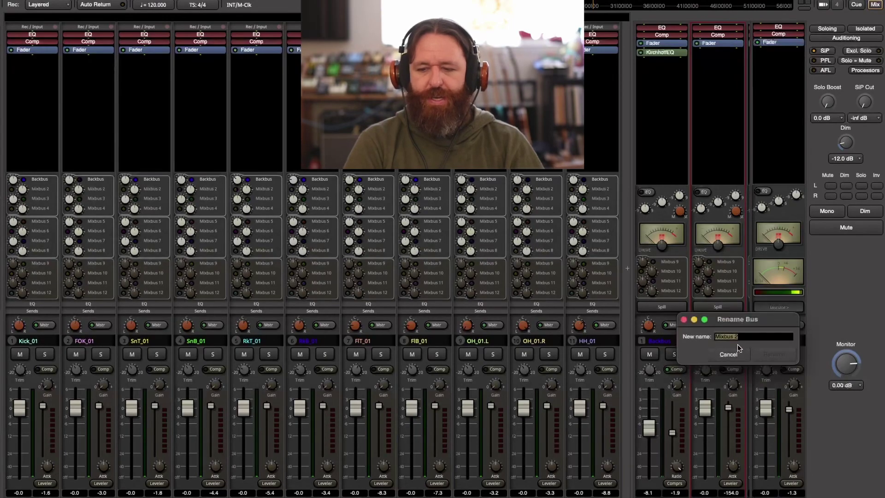
pyautogui.write('Snare Rev')
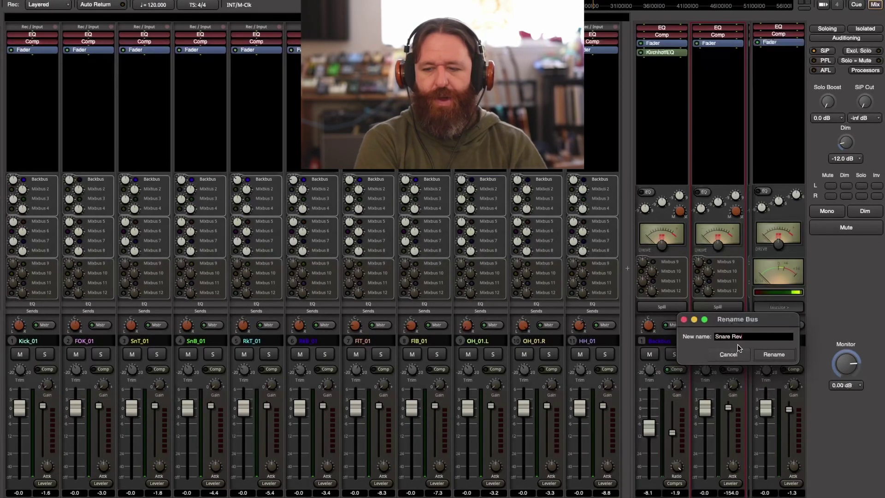
pyautogui.press('Return')
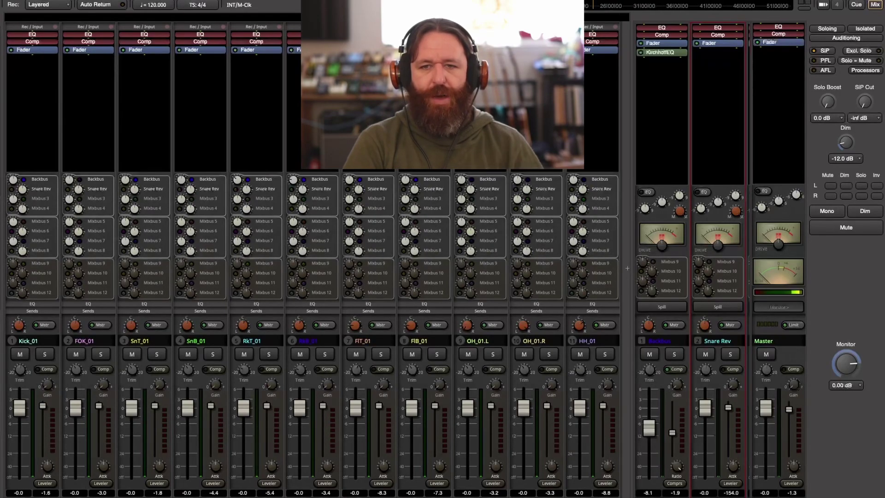
# Audition SnT_01 and SnB_01 in solo during playback, and enable the SnT_01 track's send to the Snare Rev bus
pyautogui.click(156, 357)
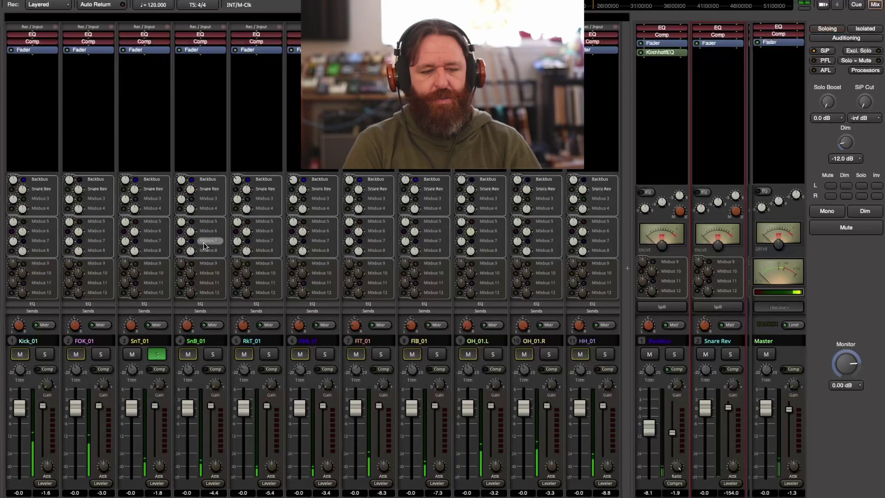
pyautogui.click(206, 356)
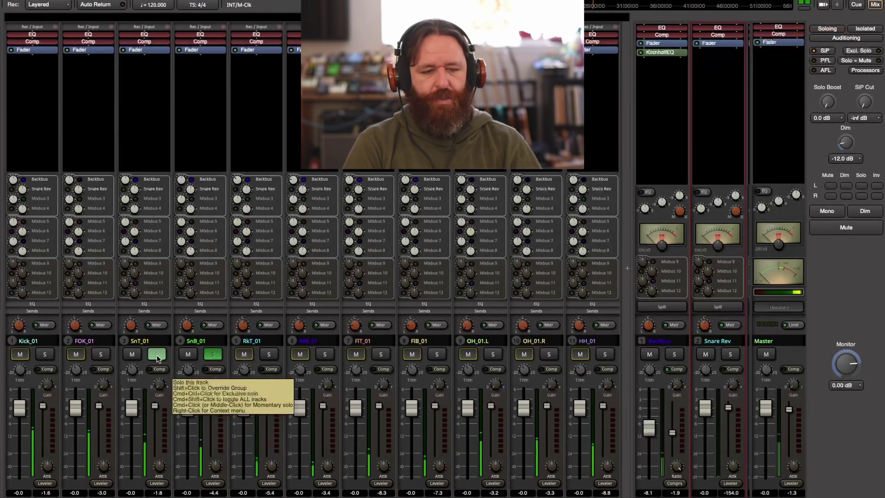
pyautogui.keyDown('ctrl'); pyautogui.keyDown('super'); pyautogui.click(205, 357); pyautogui.keyUp('super'); pyautogui.keyUp('ctrl')
pyautogui.keyDown('ctrl'); pyautogui.keyDown('super'); pyautogui.click(157, 354); pyautogui.keyUp('super'); pyautogui.keyUp('ctrl')
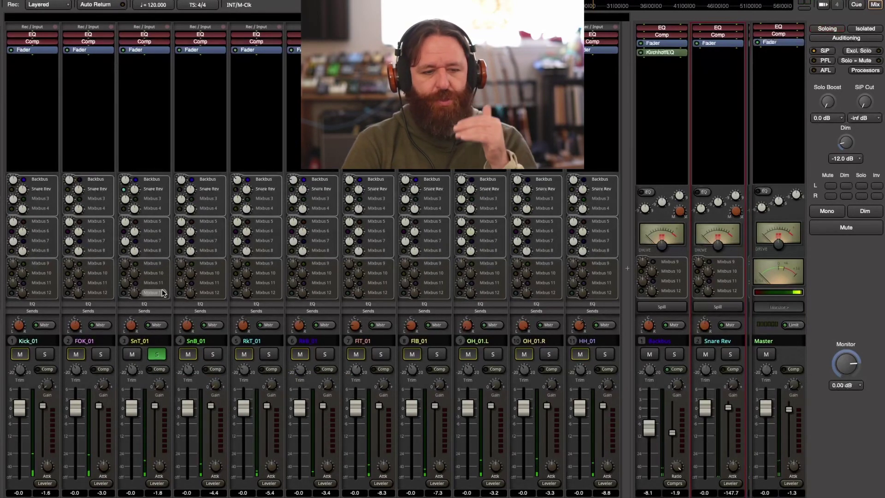
# Solo the Snare Rev bus instead of SnT_01 and insert DMGAudio's Expurgate (AudioUnit) plugin on it
pyautogui.click(156, 356)
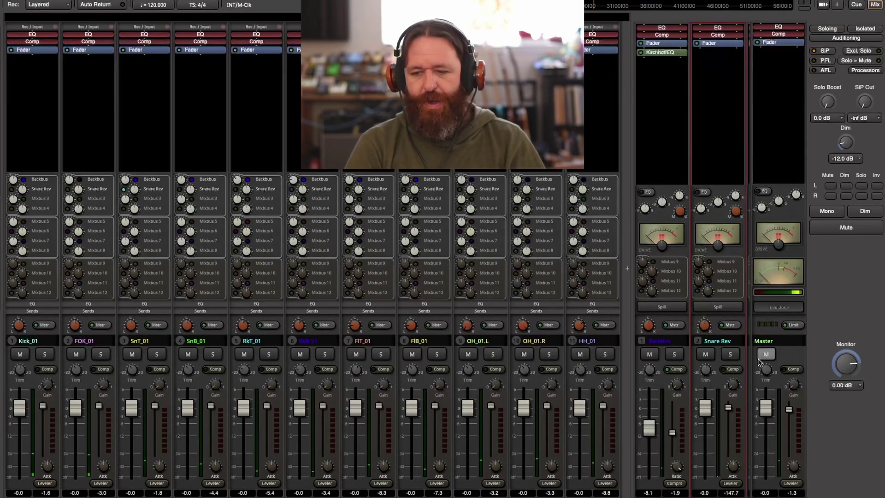
pyautogui.click(730, 355)
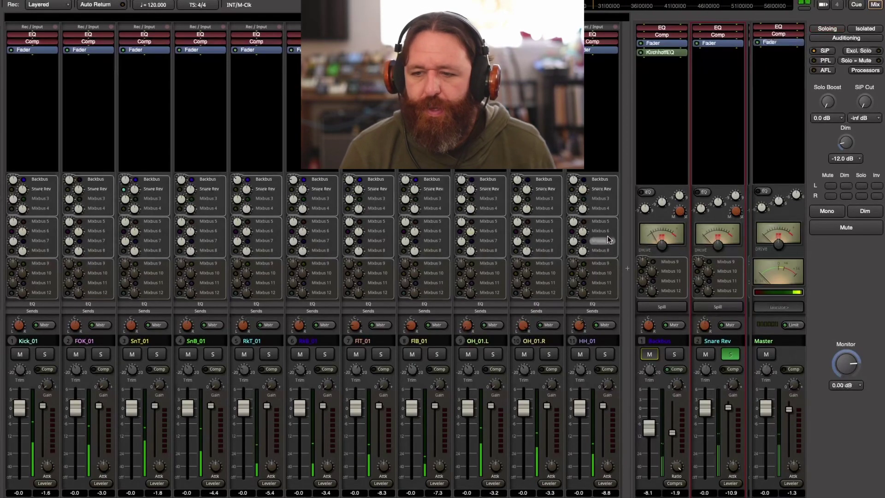
pyautogui.rightClick(723, 70)
pyautogui.moveTo(765, 136)
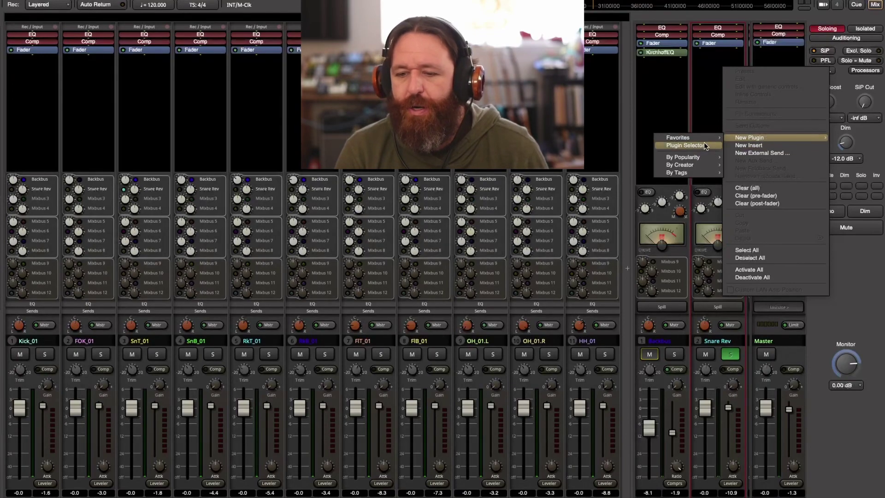
pyautogui.moveTo(701, 164)
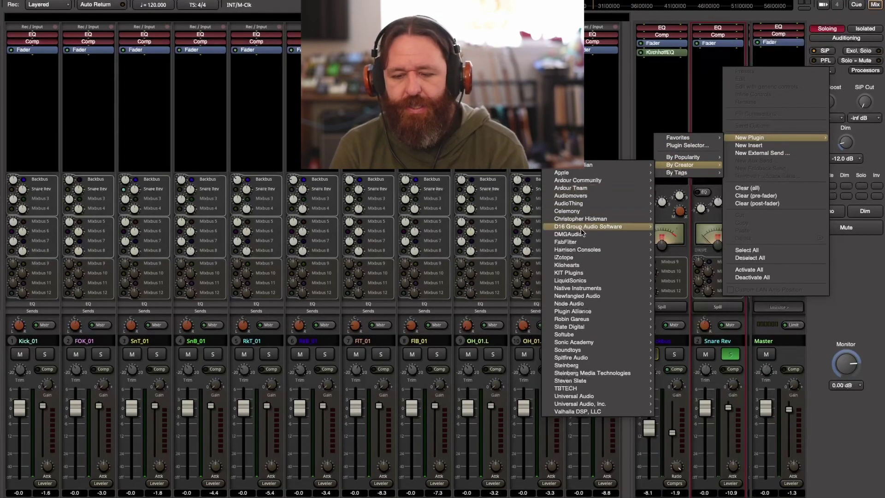
pyautogui.moveTo(592, 334)
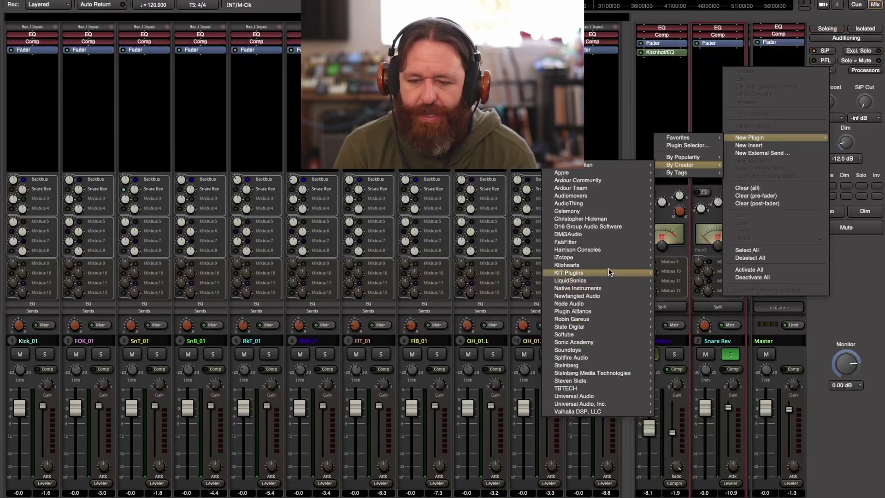
pyautogui.moveTo(600, 236)
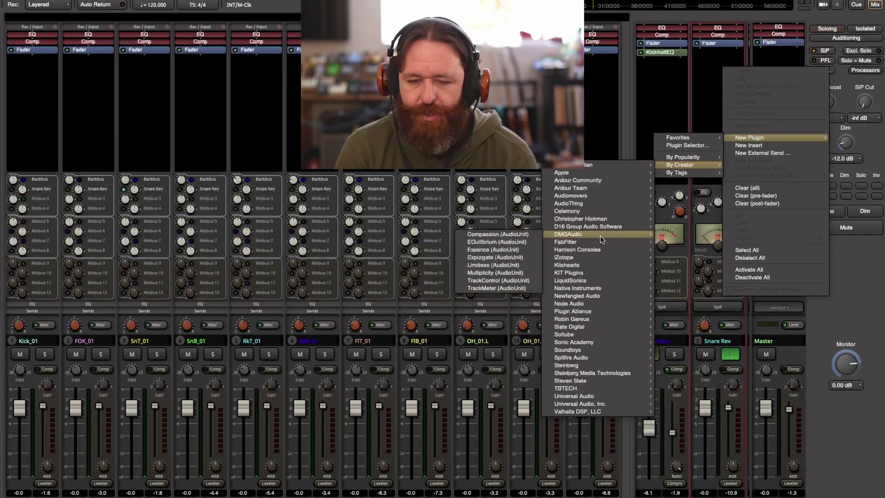
pyautogui.click(519, 257)
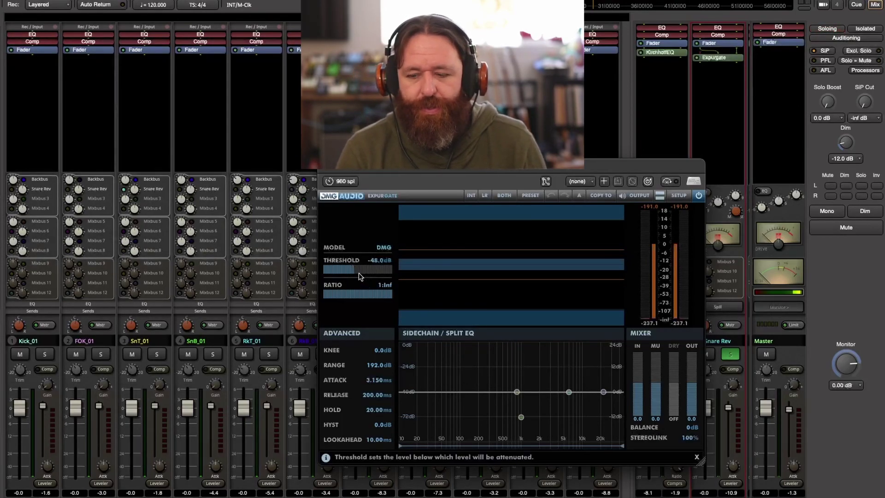
# Move the Expurgate window aside and raise its gate threshold to -36.2 dB during playback
pyautogui.moveTo(645, 165); pyautogui.dragTo(537, 155)
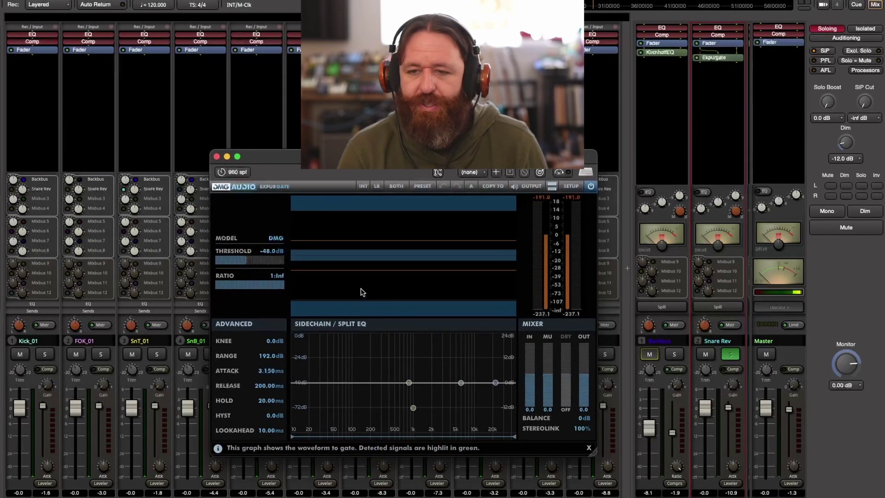
pyautogui.press('space')
pyautogui.click(247, 262)
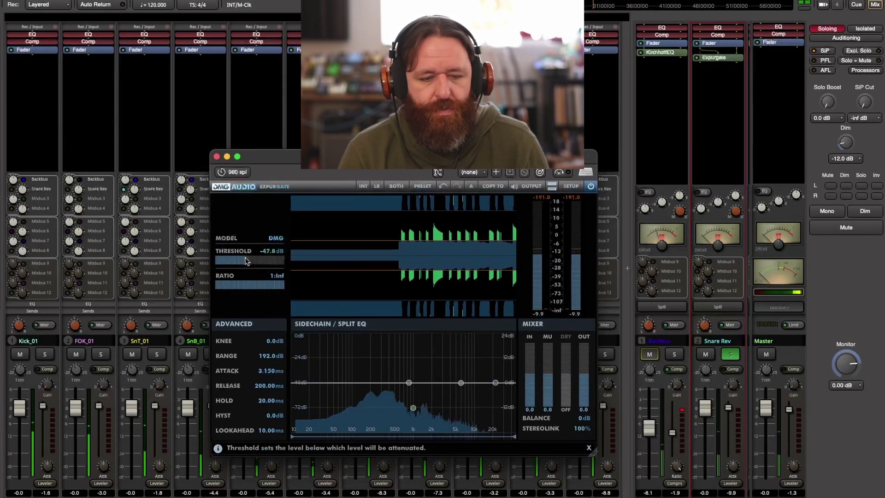
pyautogui.moveTo(246, 261); pyautogui.dragTo(270, 263)
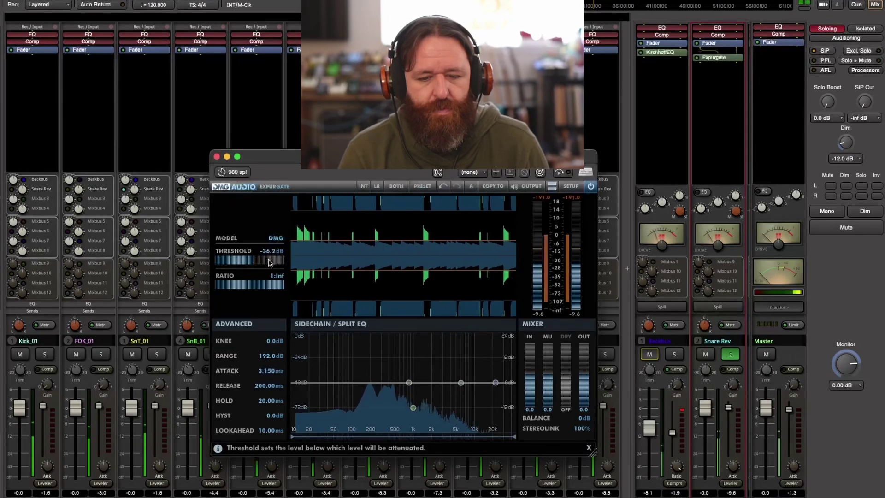
# Enable the 24 dB high-pass filter in Expurgate's sidechain EQ and set it to 409 Hz during playback
pyautogui.moveTo(408, 383)
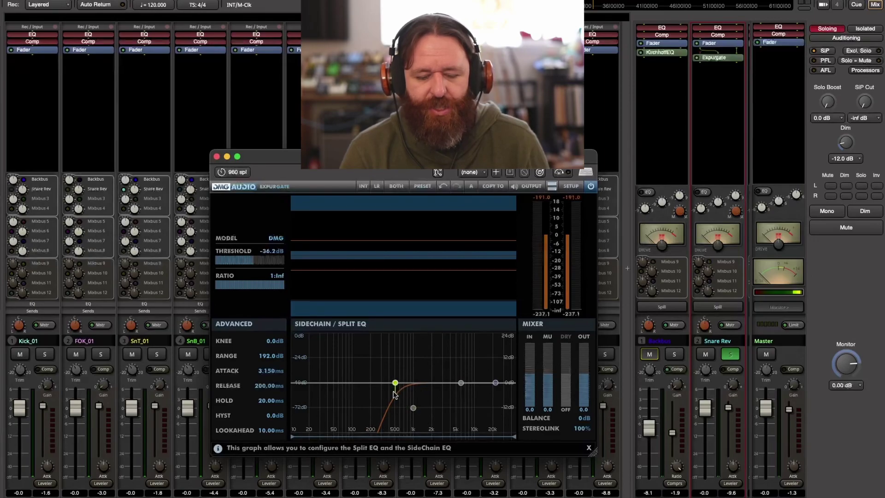
pyautogui.press('space')
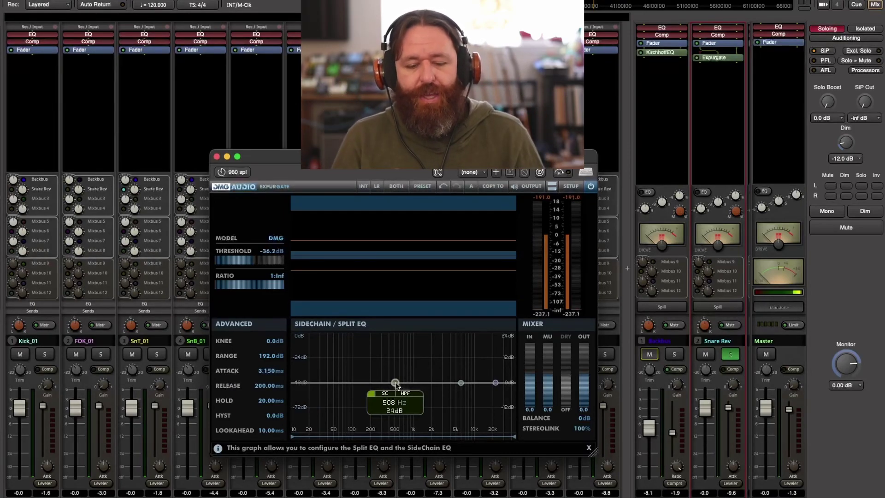
pyautogui.click(395, 382)
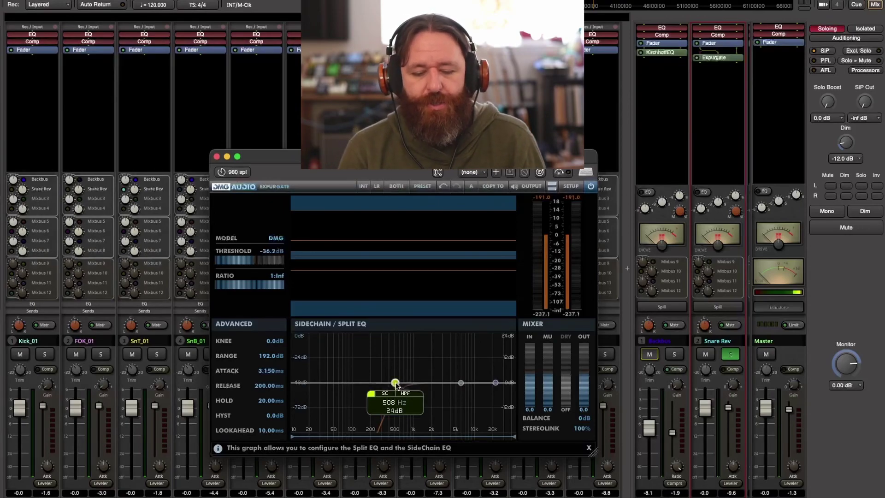
pyautogui.press('space')
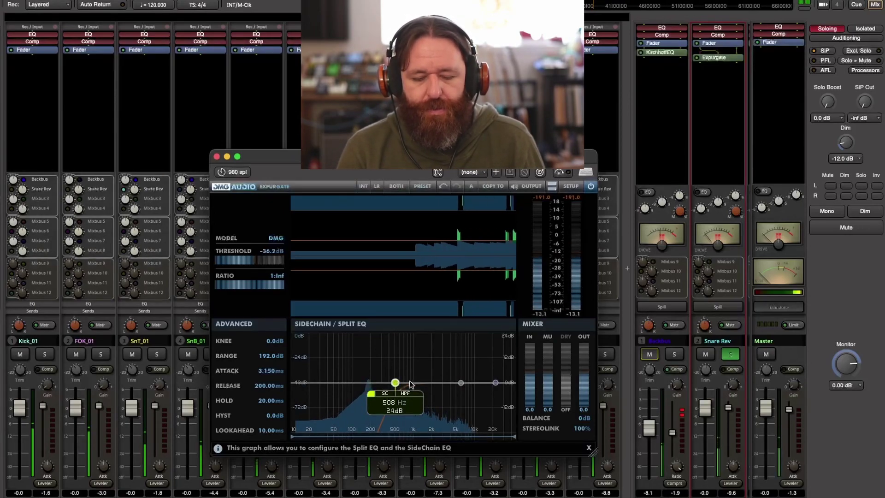
pyautogui.moveTo(395, 383)
pyautogui.mouseDown()
pyautogui.moveTo(340, 383)
pyautogui.moveTo(386, 384)
pyautogui.mouseUp()
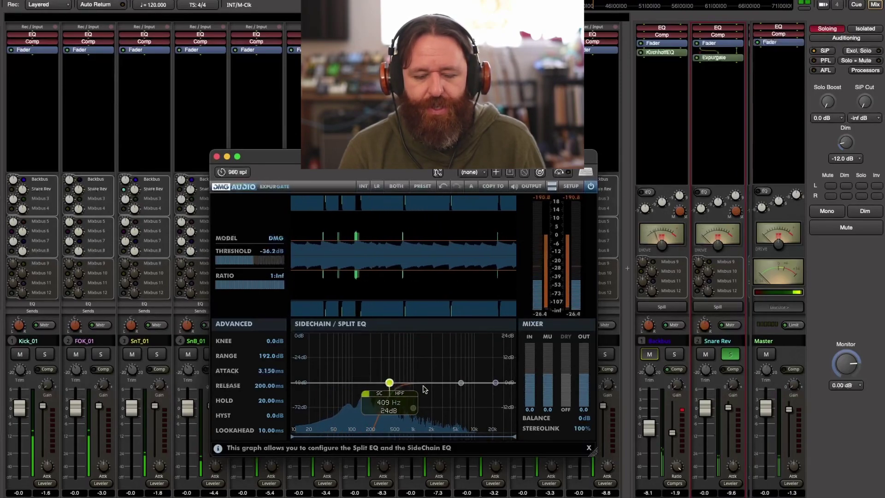
# Add a sidechain EQ peak around 1.3 kHz, boosted by 6.1 dB at first, and reduce its boost during playback
pyautogui.moveTo(461, 383); pyautogui.dragTo(442, 378)
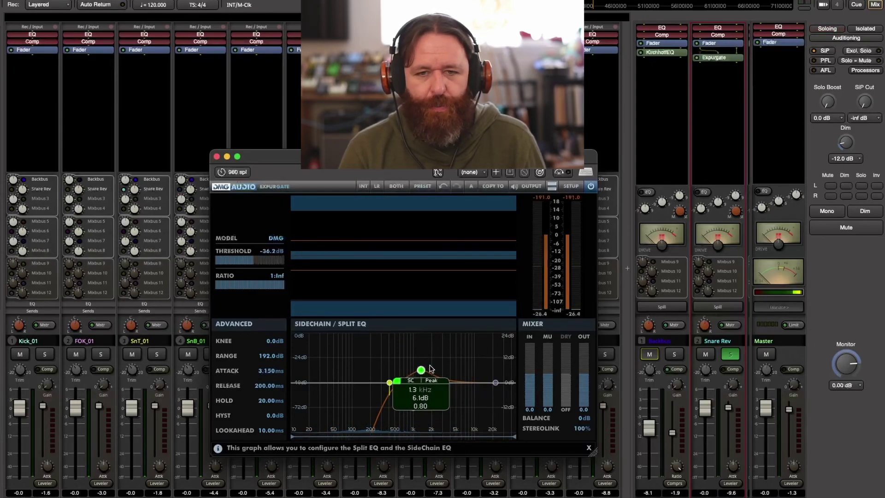
pyautogui.press('space')
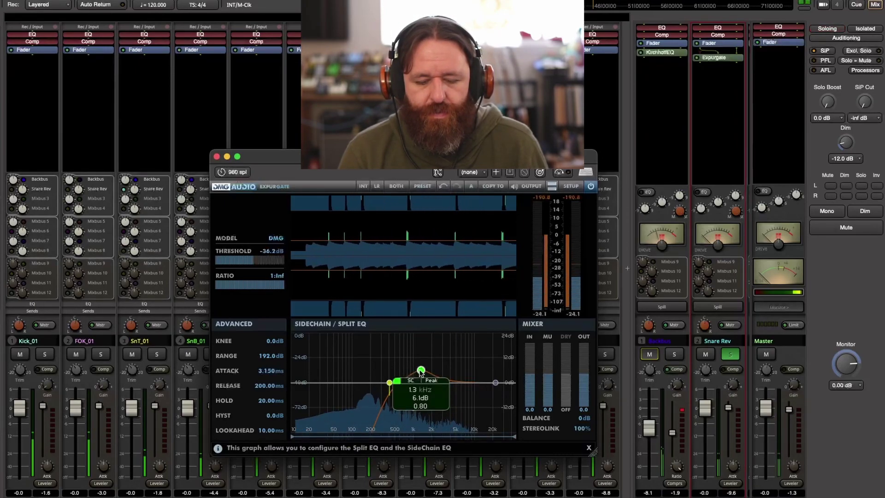
pyautogui.moveTo(421, 372); pyautogui.dragTo(412, 373)
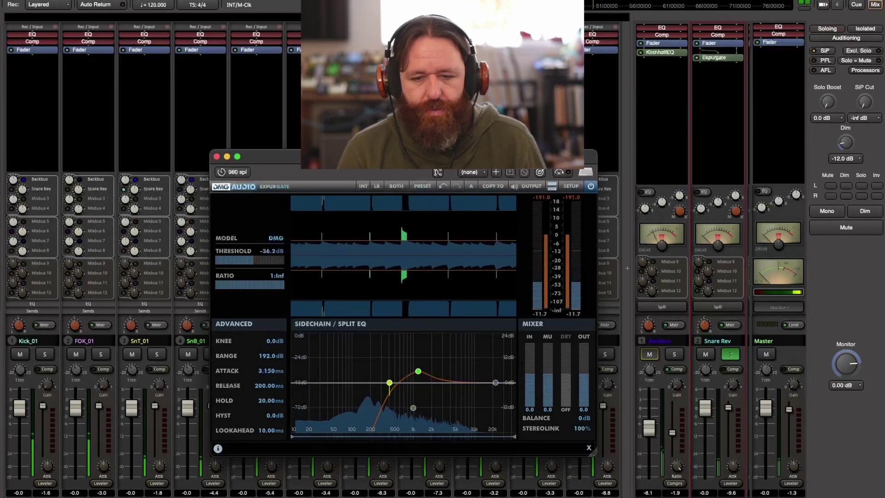
pyautogui.moveTo(419, 372)
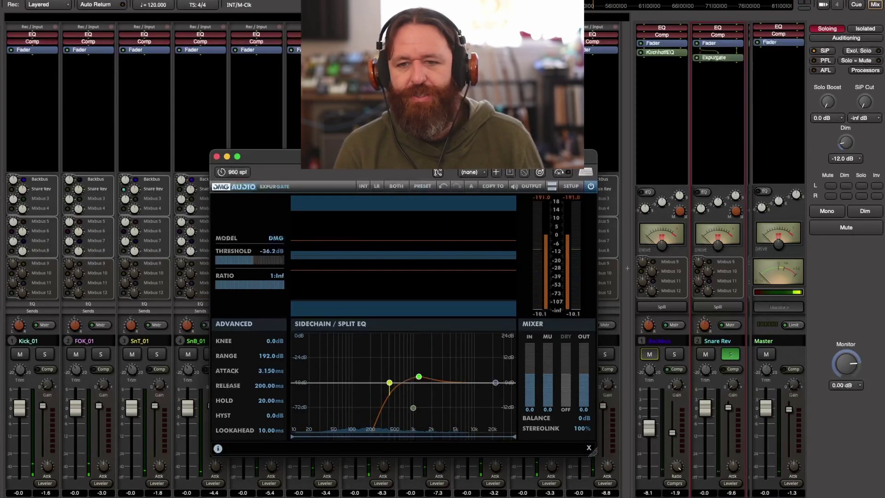
# Set the gate's attack to 0.999 ms and its release to 502.50 ms while listening to the solo snare
pyautogui.click(394, 5)
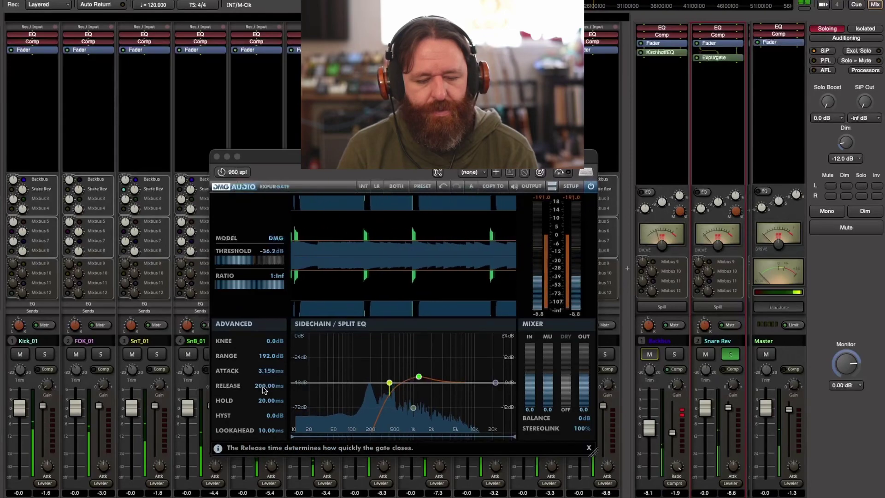
pyautogui.moveTo(263, 389); pyautogui.dragTo(268, 371)
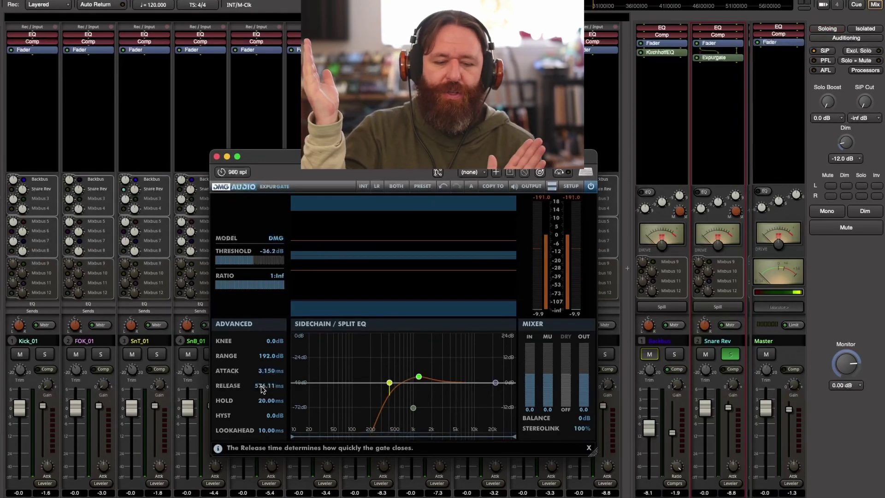
pyautogui.moveTo(265, 372); pyautogui.dragTo(264, 392)
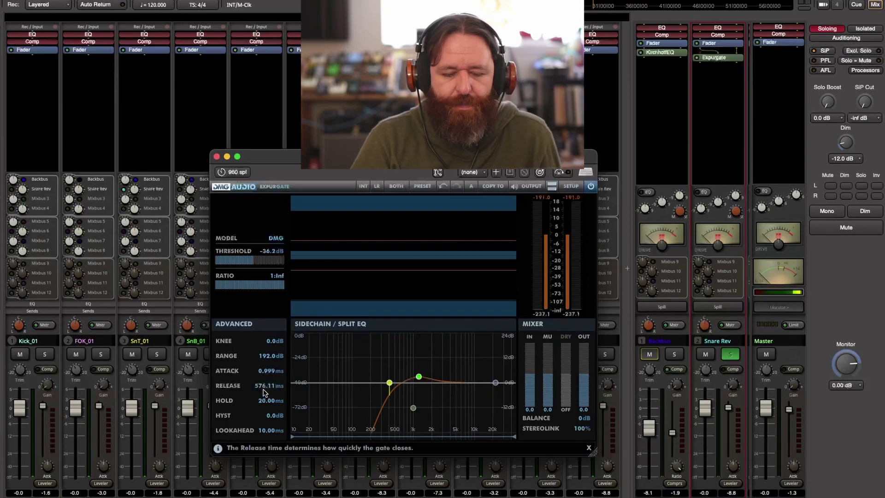
pyautogui.press('space')
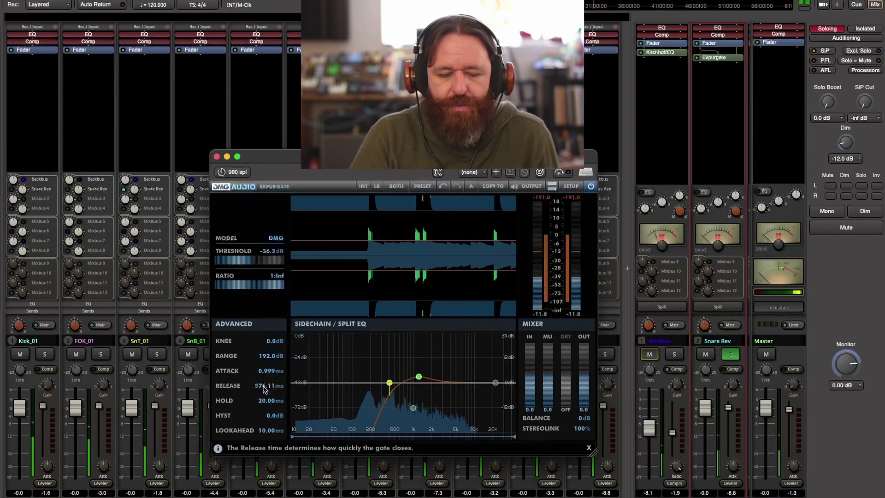
pyautogui.moveTo(264, 387)
pyautogui.mouseDown()
pyautogui.moveTo(264, 448)
pyautogui.moveTo(278, 391)
pyautogui.mouseUp()
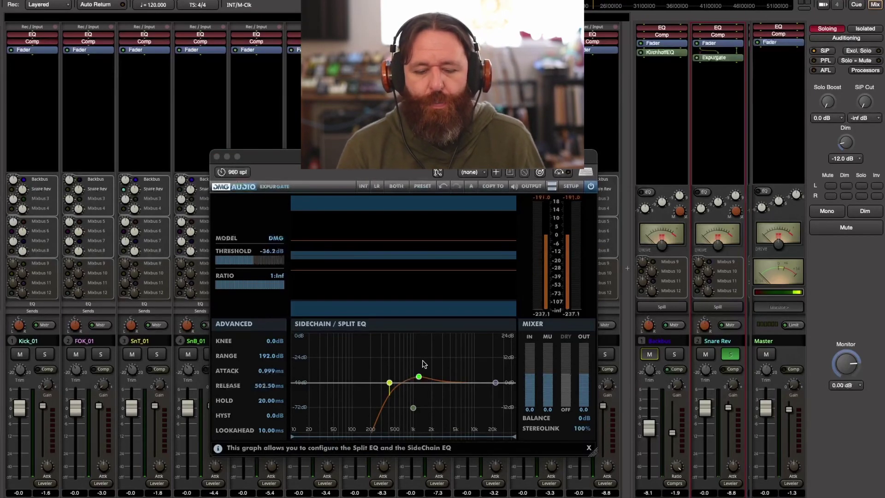
# Compare the sound with Expurgate bypassed, move the plugin ahead of the fader on the Snare Rev bus, and close its window
pyautogui.press('space')
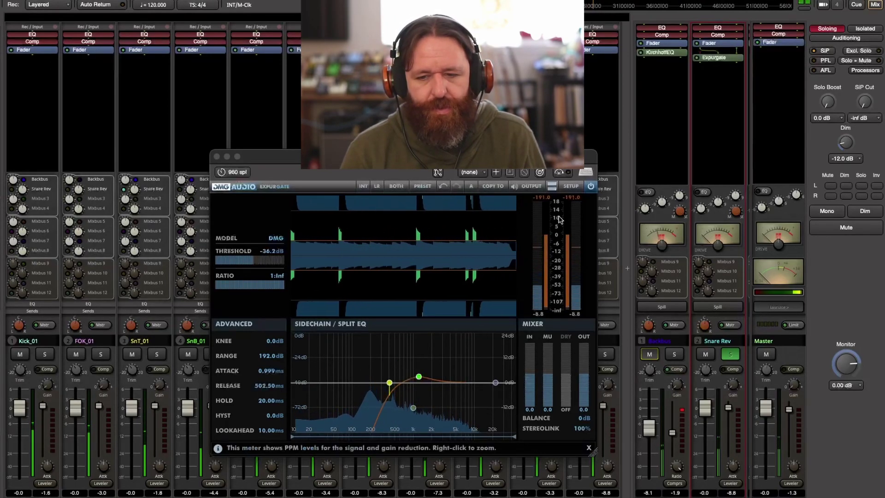
pyautogui.click(591, 187)
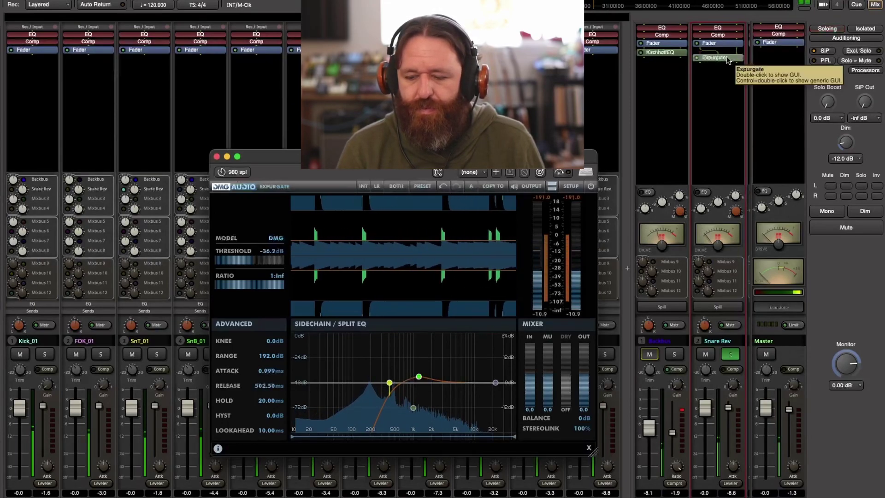
pyautogui.moveTo(727, 60); pyautogui.dragTo(726, 45)
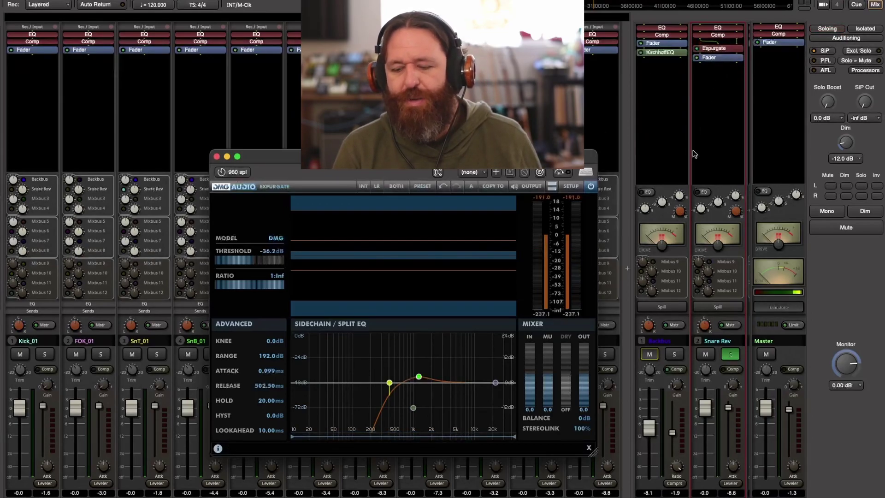
pyautogui.click(216, 156)
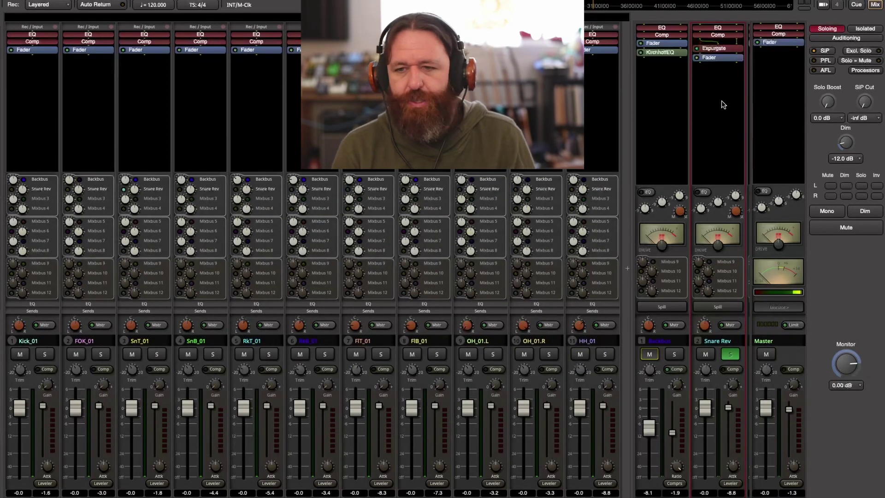
# Insert VerbSuite Classics after the fader on the Snare Rev bus and load the FG-480 Snare Plate, moving its window clear
pyautogui.rightClick(718, 83)
pyautogui.moveTo(759, 154)
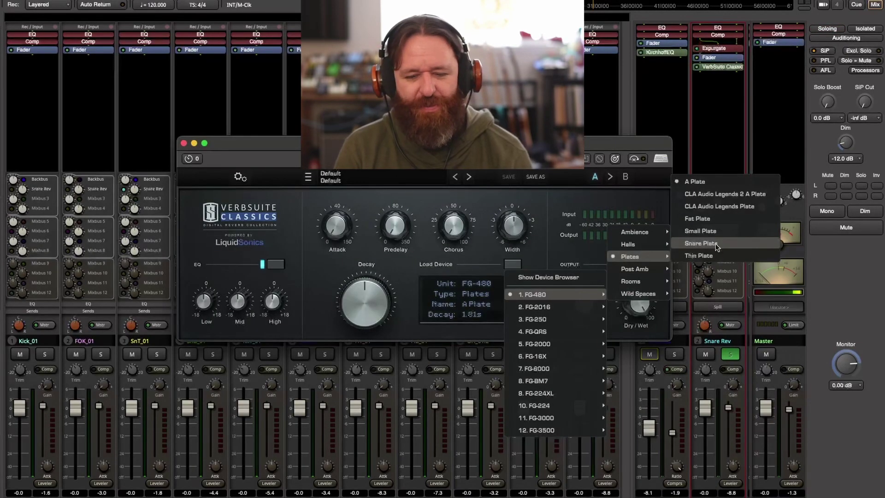
pyautogui.click(701, 244)
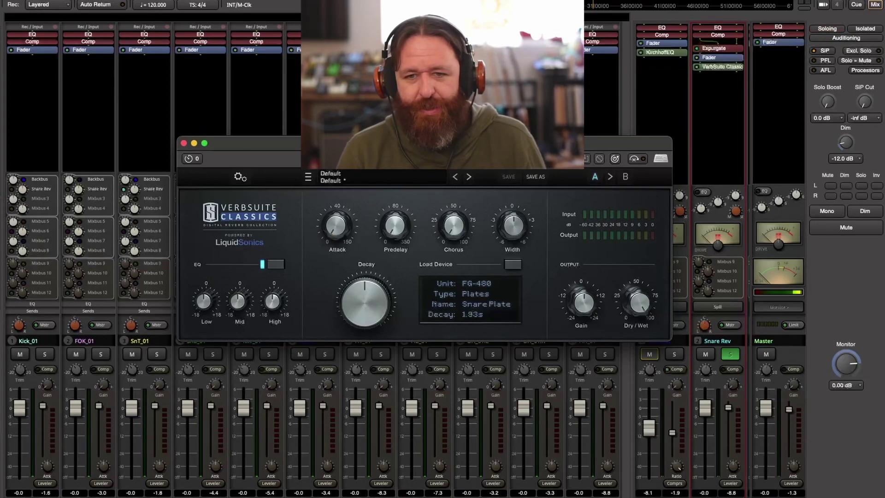
pyautogui.moveTo(484, 143); pyautogui.dragTo(453, 165)
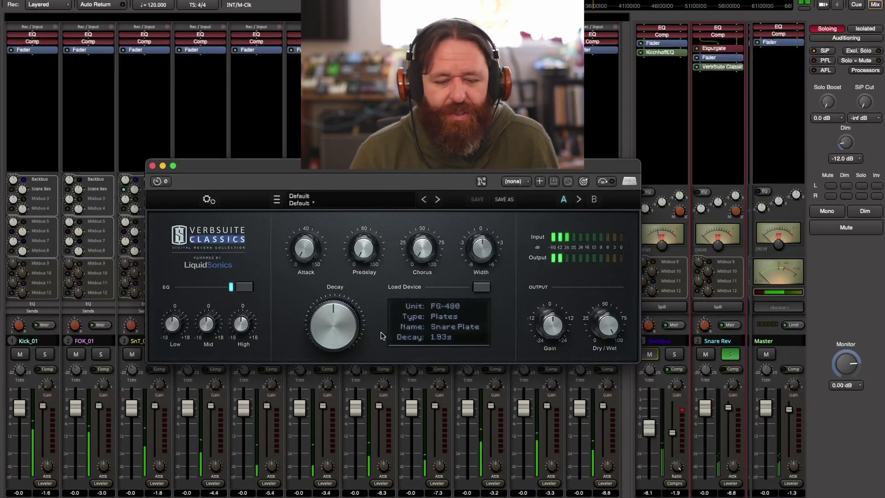
# Try out boosts and cuts on the reverb's Mid and High EQ bands during playback
pyautogui.moveTo(205, 325)
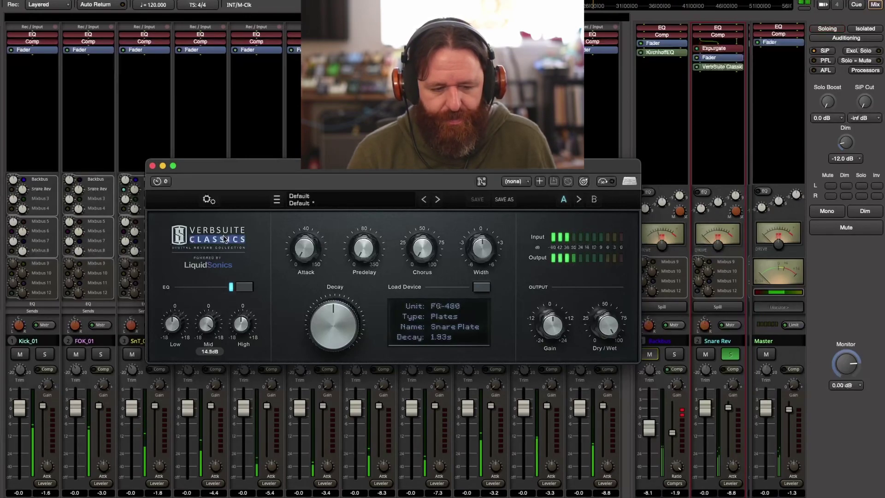
pyautogui.moveTo(224, 238); pyautogui.dragTo(212, 282)
pyautogui.moveTo(242, 322)
pyautogui.mouseDown()
pyautogui.moveTo(244, 310)
pyautogui.moveTo(242, 337)
pyautogui.mouseUp()
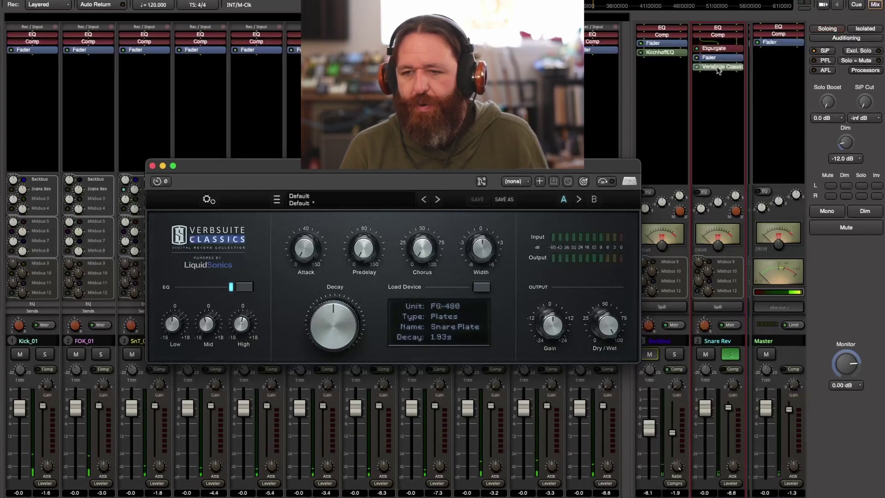
# Move VerbSuite Classics ahead of the fader on the Snare Rev bus, directly after Expurgate, and close its window
pyautogui.moveTo(722, 67); pyautogui.dragTo(724, 58)
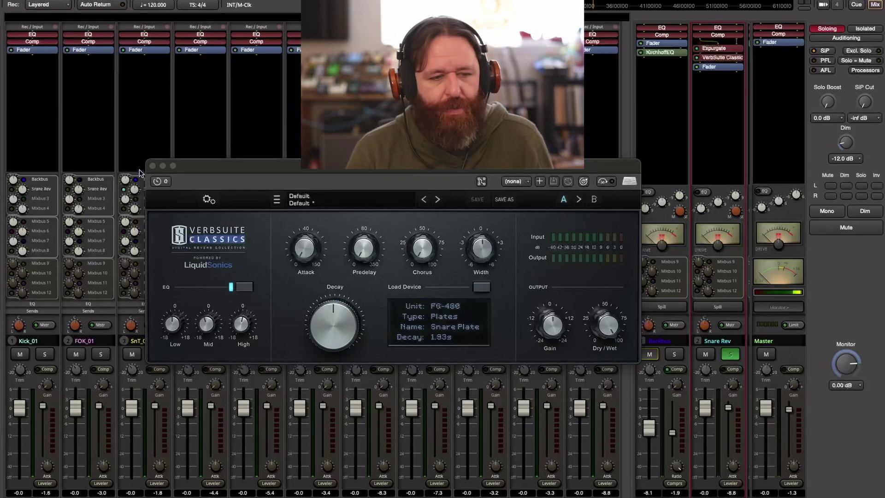
pyautogui.click(153, 166)
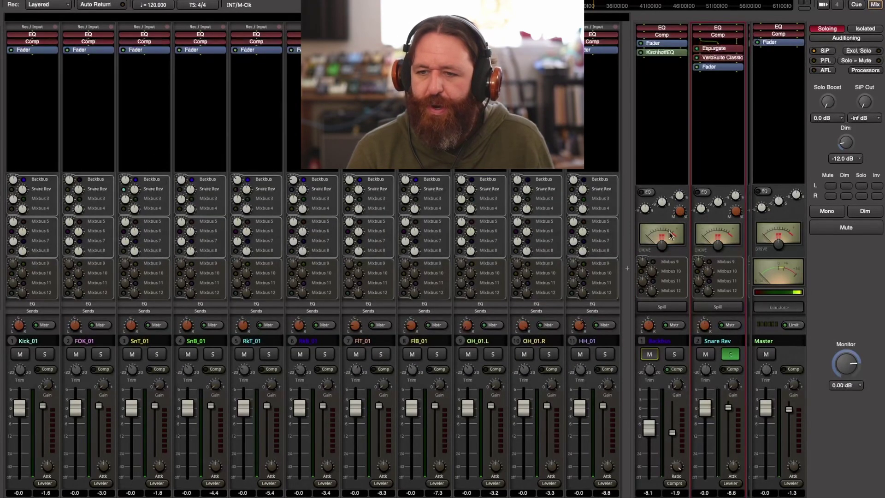
# Unsolo the Snare Rev bus, pull its fader fully down, and blend it into the full mix at -11.5 dB during playback
pyautogui.click(725, 356)
pyautogui.moveTo(702, 409); pyautogui.dragTo(702, 476)
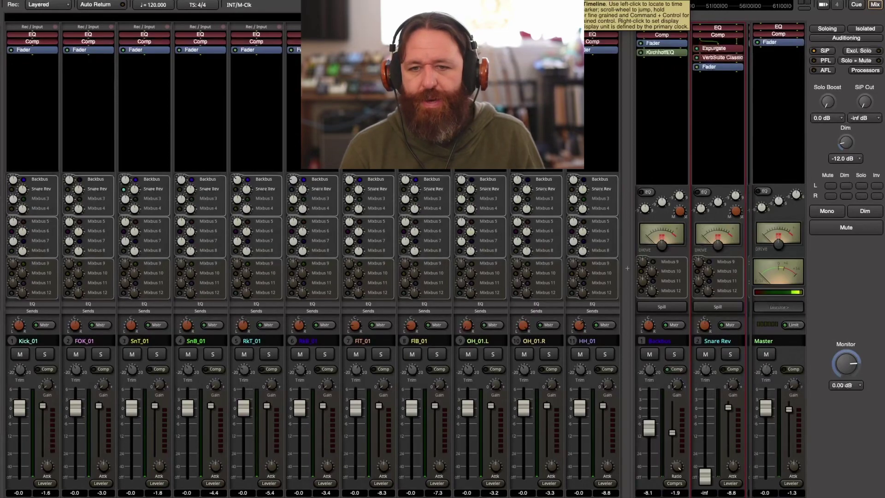
pyautogui.click(541, 6)
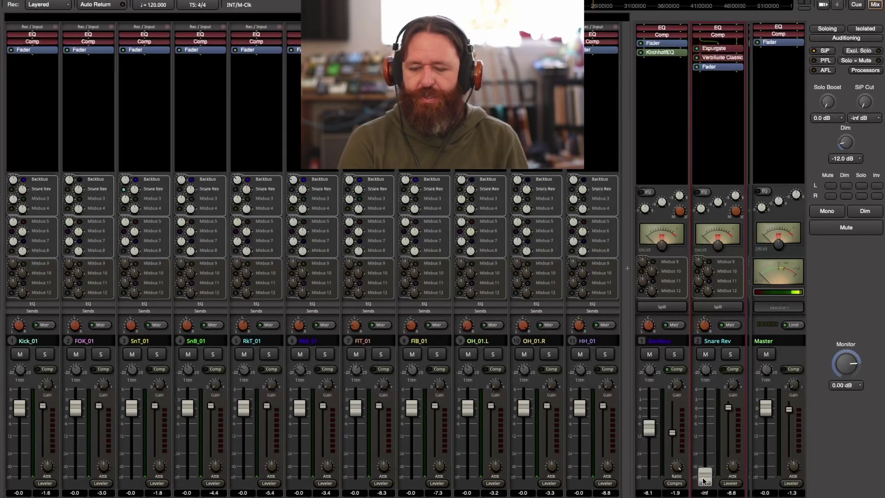
pyautogui.moveTo(703, 481); pyautogui.dragTo(703, 378)
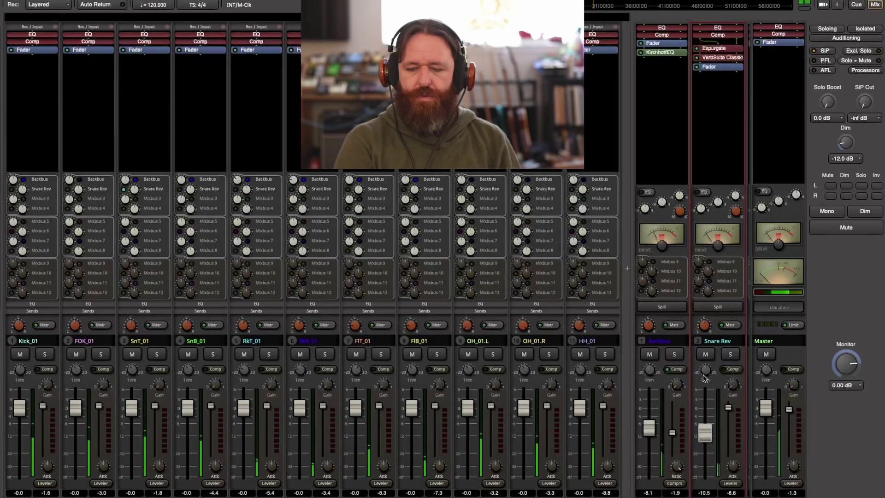
pyautogui.moveTo(703, 378); pyautogui.dragTo(703, 383)
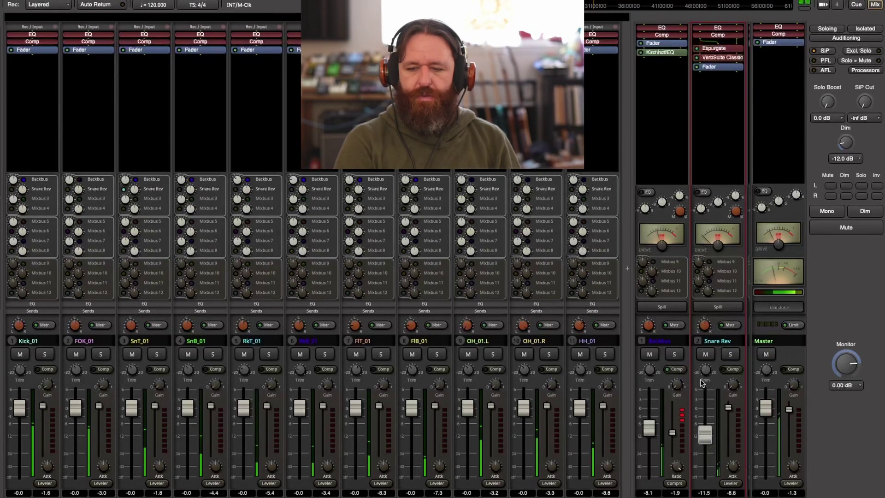
# Compare the mix with the Snare Rev bus muted and unmuted, and review the VerbSuite Classics settings
pyautogui.click(709, 353)
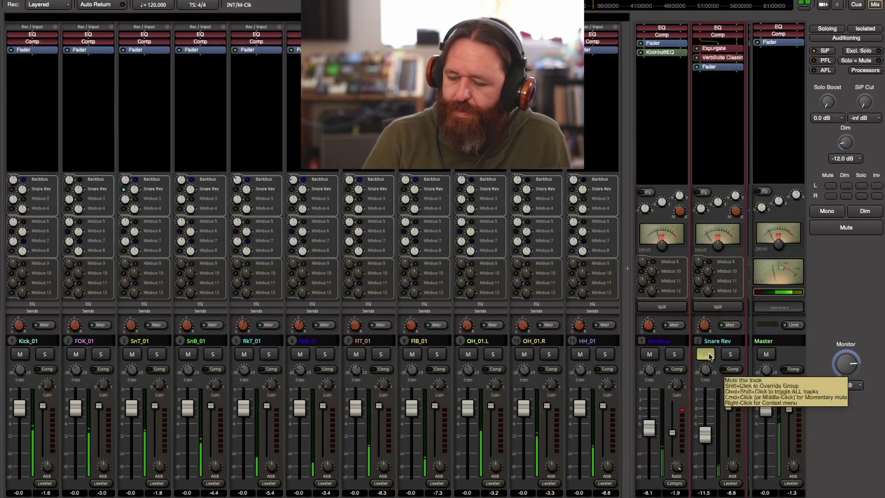
pyautogui.click(709, 352)
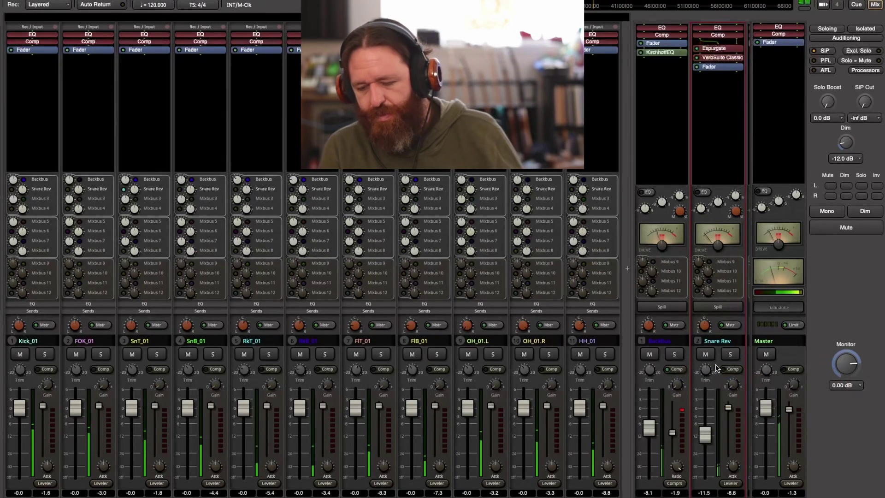
pyautogui.doubleClick(723, 57)
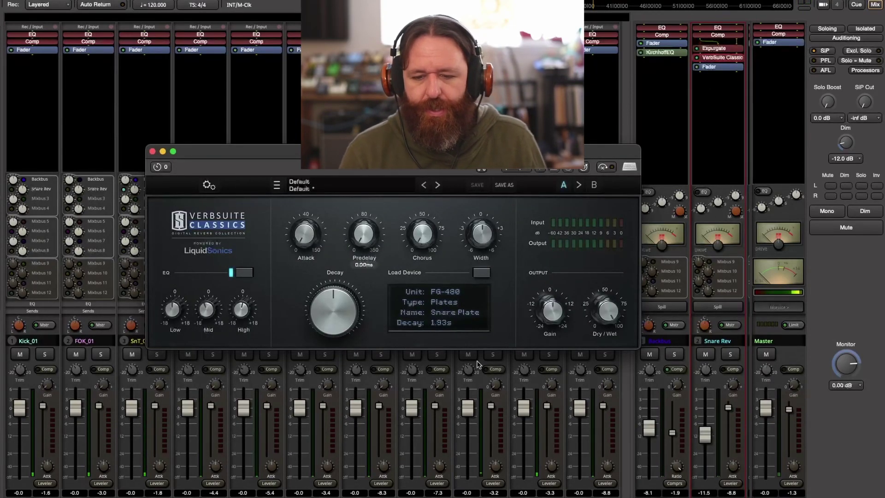
pyautogui.click(152, 152)
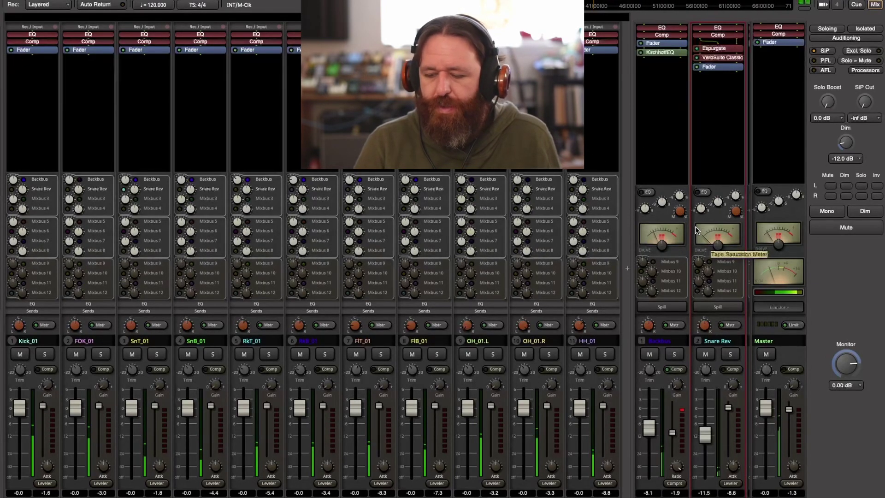
# Raise the Snare Rev bus fader to -10.2 dB and solo the SnT_01 track
pyautogui.click(534, 341)
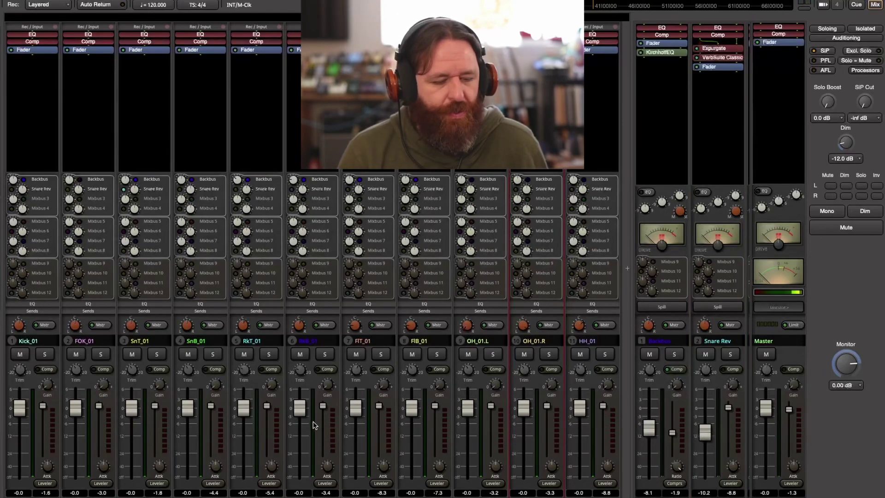
pyautogui.click(159, 355)
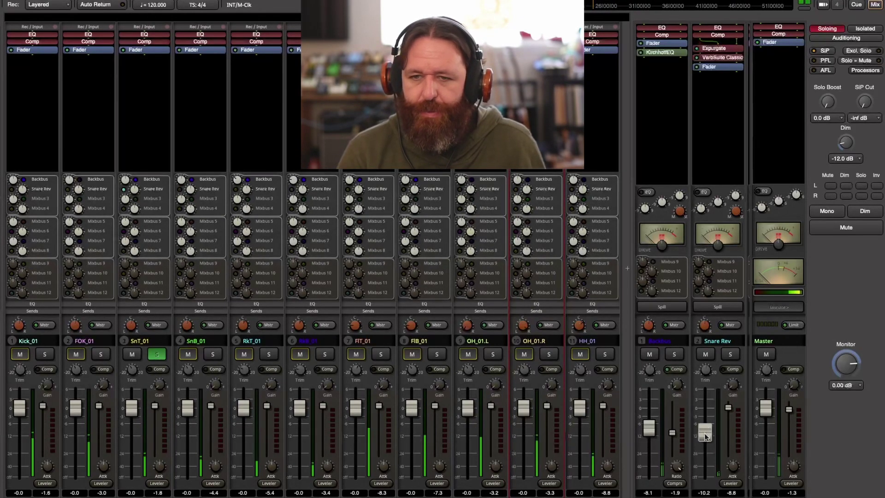
# Rebalance the Snare Rev bus against the soloed SnT_01 track and raise its fader to -0.8 dB
pyautogui.moveTo(706, 436)
pyautogui.mouseDown()
pyautogui.moveTo(718, 381)
pyautogui.moveTo(718, 445)
pyautogui.mouseUp()
pyautogui.moveTo(711, 477); pyautogui.dragTo(711, 440)
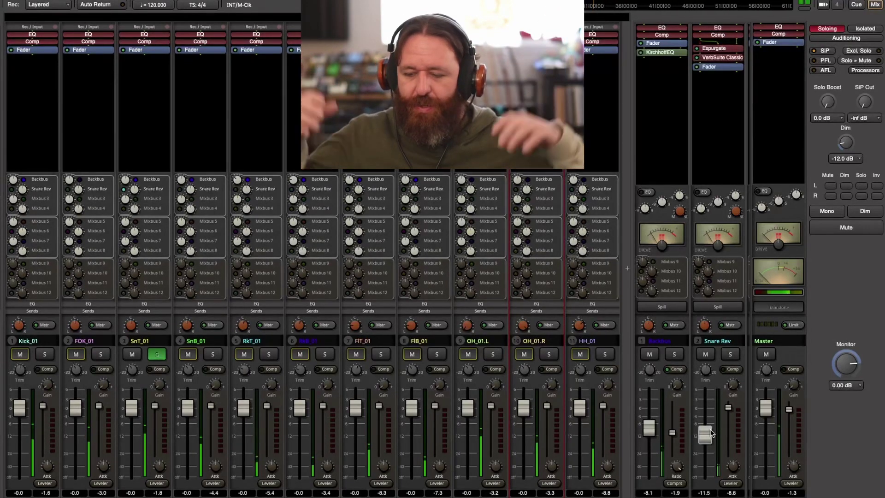
pyautogui.moveTo(712, 433); pyautogui.dragTo(716, 386)
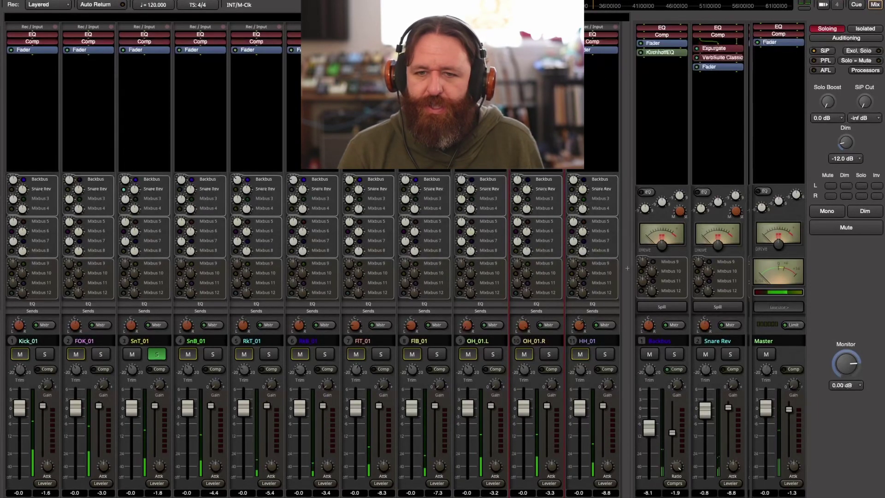
# Open VerbSuite Classics on the Snare Rev bus and shorten the plate's decay to 1.45 s during playback
pyautogui.doubleClick(721, 59)
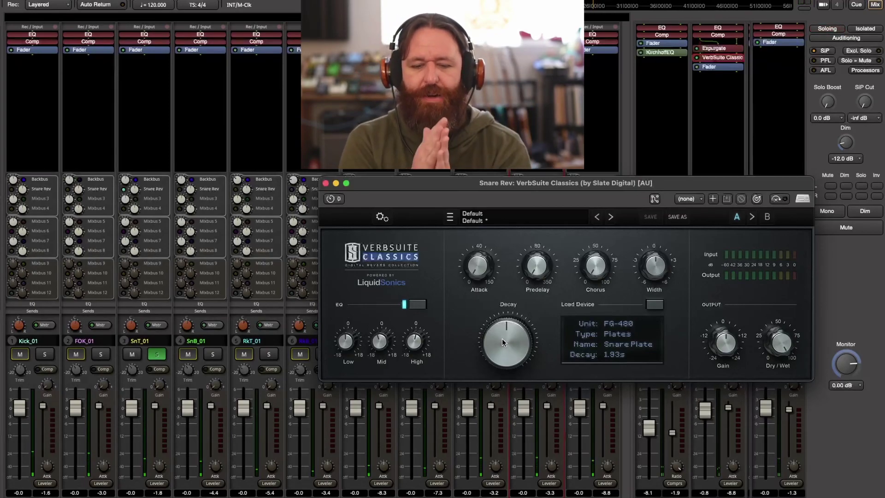
pyautogui.moveTo(508, 338); pyautogui.dragTo(500, 352)
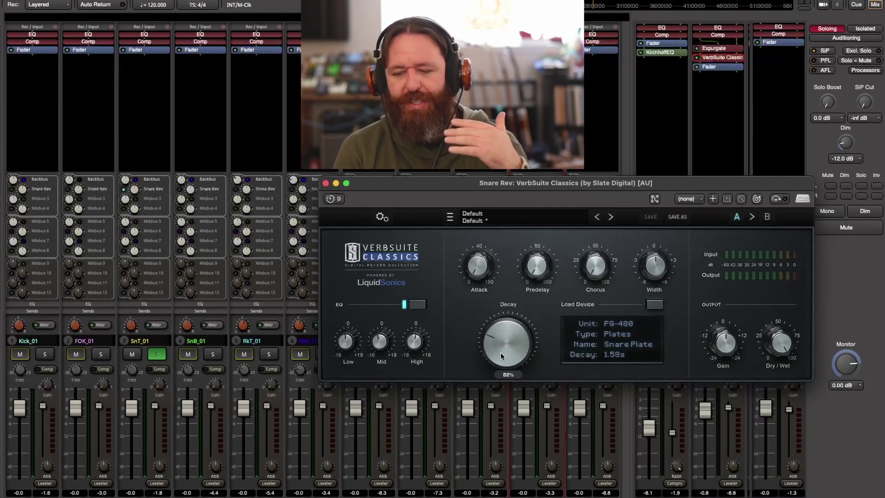
pyautogui.press('space')
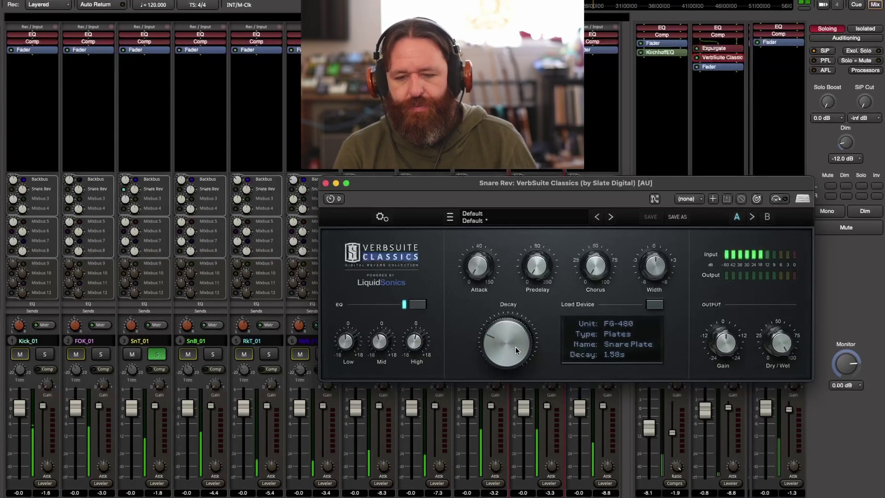
pyautogui.moveTo(515, 346); pyautogui.dragTo(514, 354)
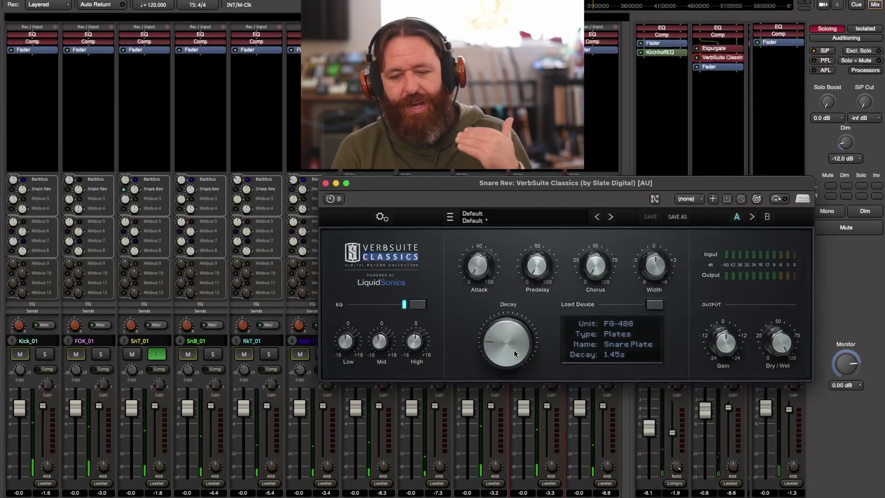
# Audition a long 2.50 s decay on the snare plate, and bring the decay back down to 1.38 s
pyautogui.moveTo(513, 350); pyautogui.dragTo(550, 220)
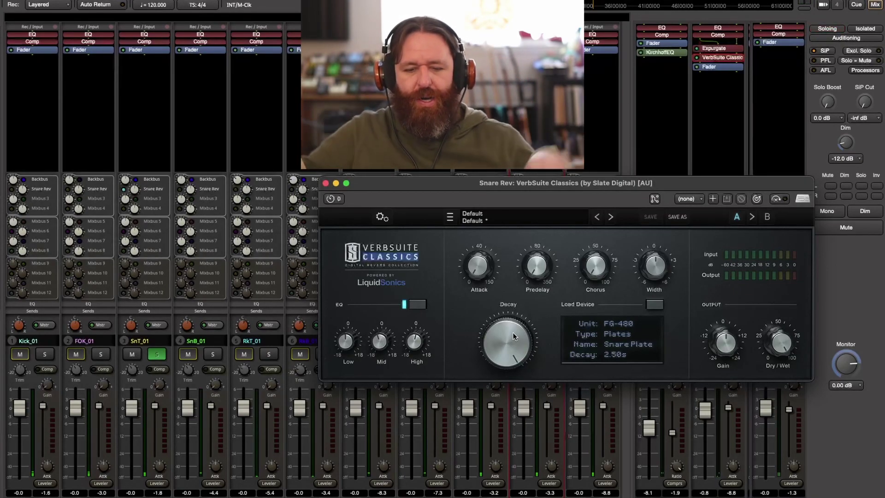
pyautogui.moveTo(516, 333); pyautogui.dragTo(489, 415)
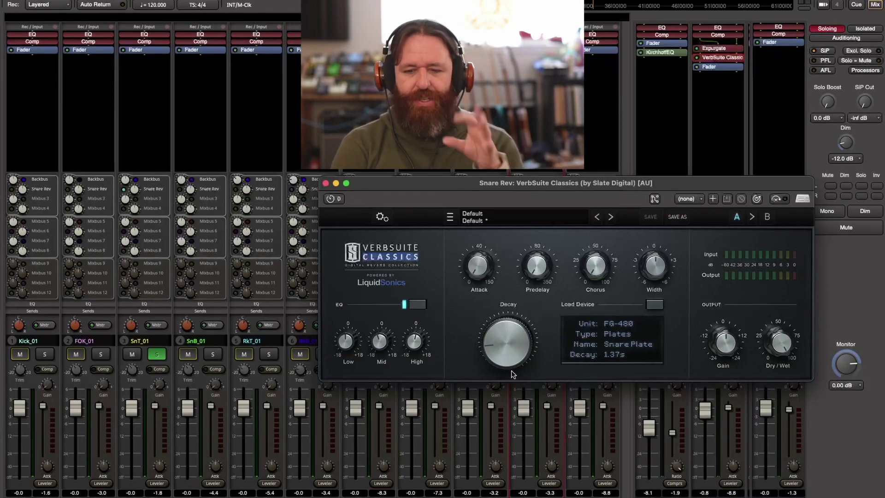
pyautogui.moveTo(512, 366)
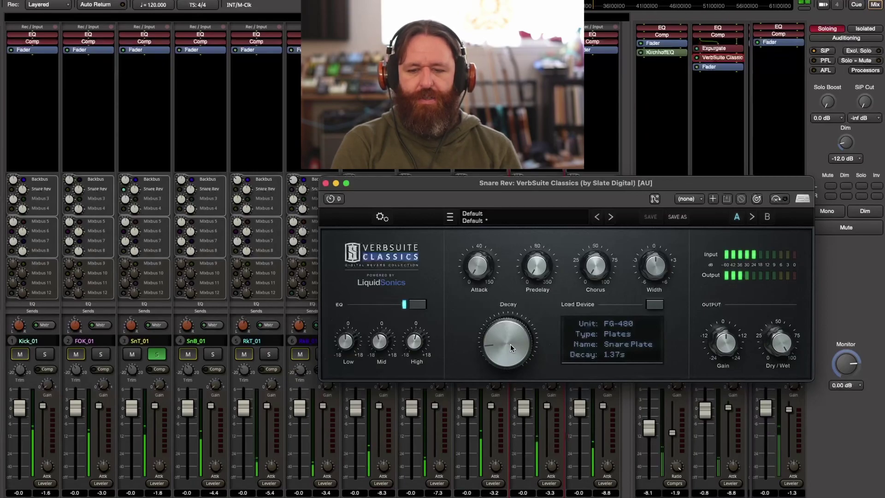
pyautogui.moveTo(515, 348)
pyautogui.mouseDown()
pyautogui.moveTo(508, 353)
pyautogui.moveTo(513, 341)
pyautogui.moveTo(510, 349)
pyautogui.mouseUp()
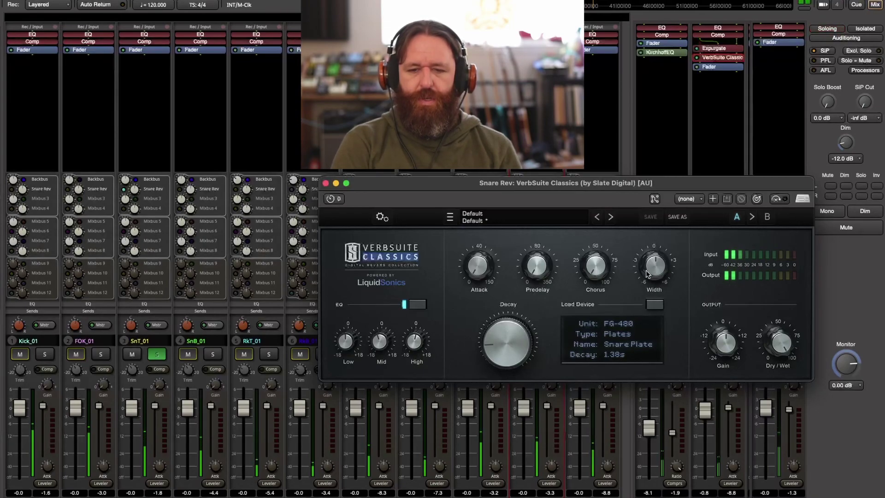
# Widen the snare plate, trying Width up to 6.00 dB, and shorten its decay to 1.26 s
pyautogui.moveTo(659, 271)
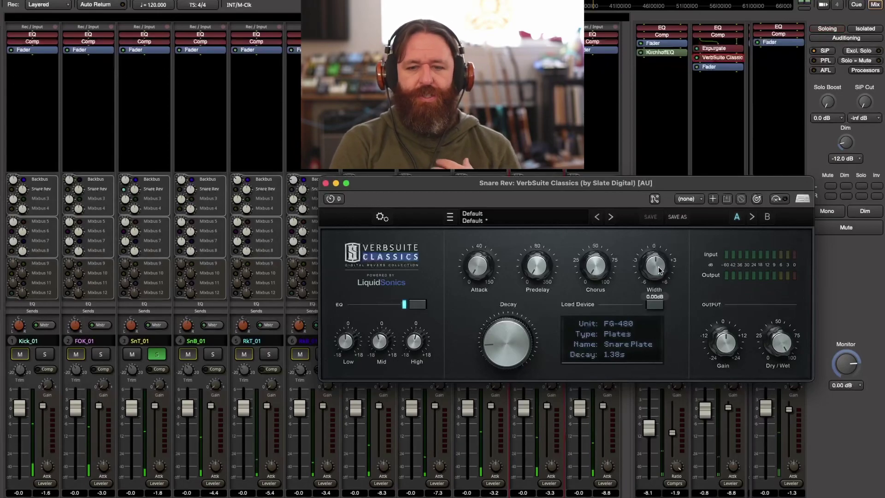
pyautogui.moveTo(659, 270); pyautogui.dragTo(662, 223)
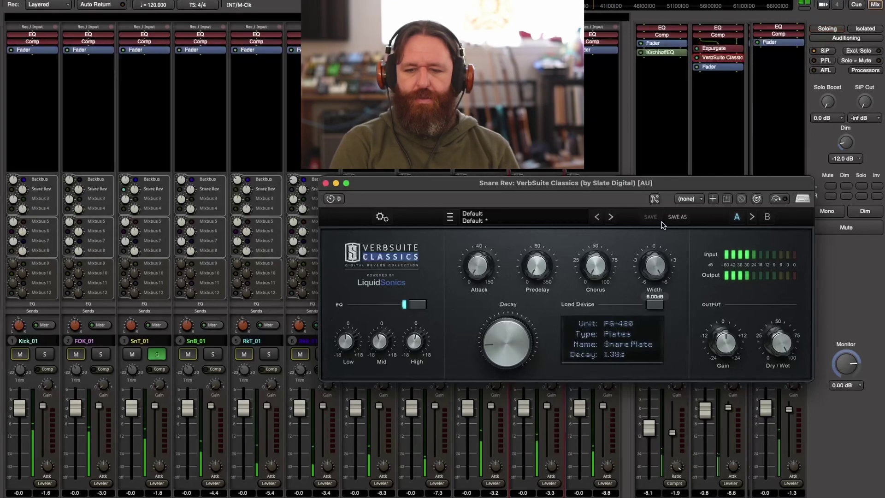
pyautogui.moveTo(640, 289); pyautogui.dragTo(646, 275)
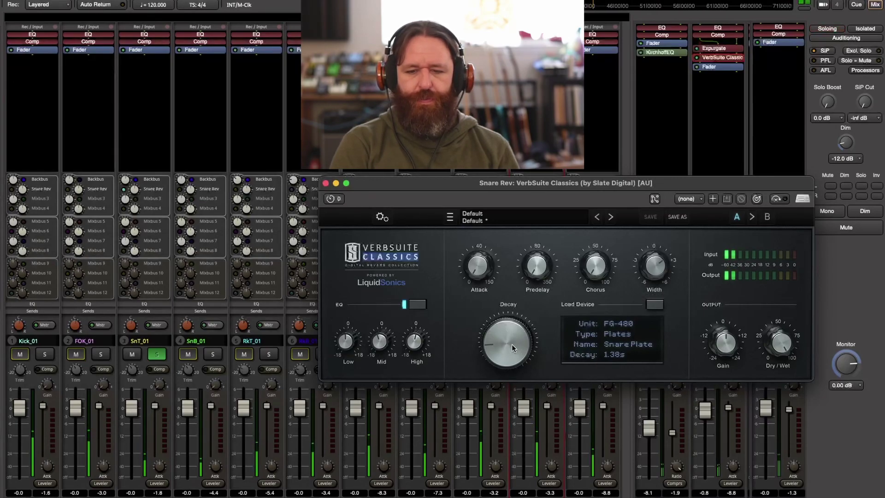
pyautogui.moveTo(513, 347); pyautogui.dragTo(513, 349)
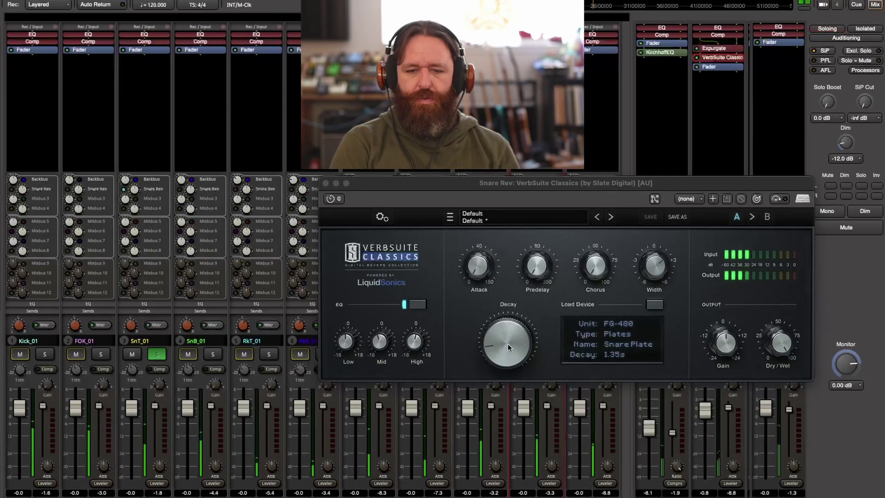
pyautogui.moveTo(509, 347); pyautogui.dragTo(507, 348)
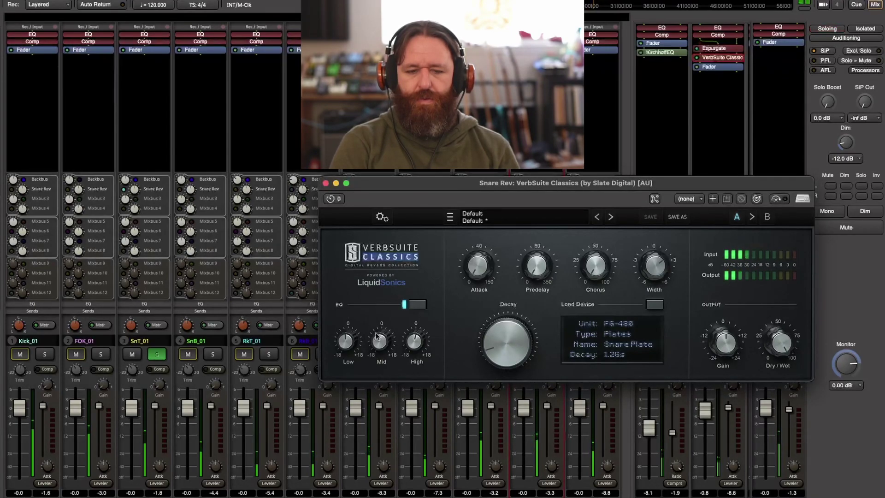
# Cut the reverb's low EQ to -3.2 dB, trim its high EQ slightly, and close the VerbSuite Classics window
pyautogui.doubleClick(382, 343)
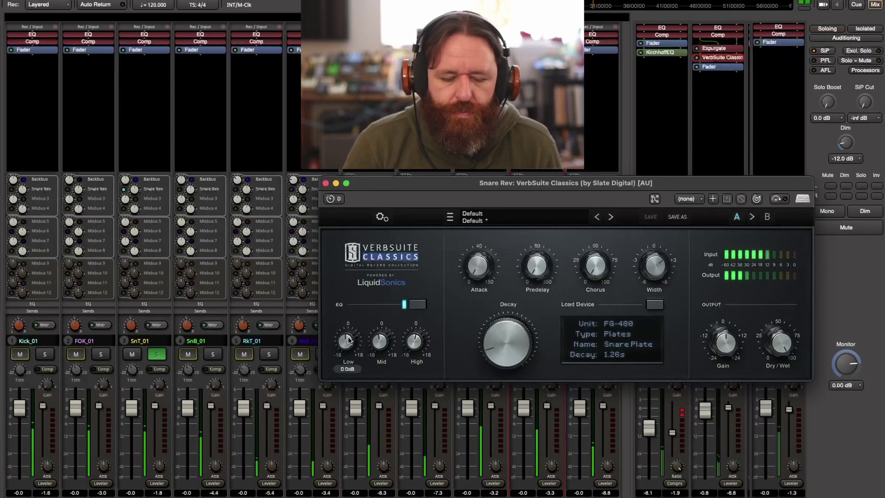
pyautogui.moveTo(348, 340); pyautogui.dragTo(346, 345)
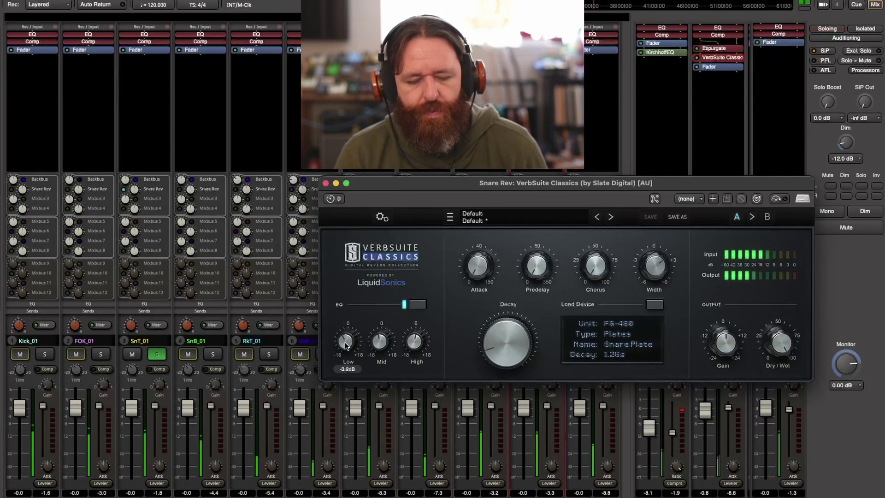
pyautogui.moveTo(413, 341); pyautogui.dragTo(412, 343)
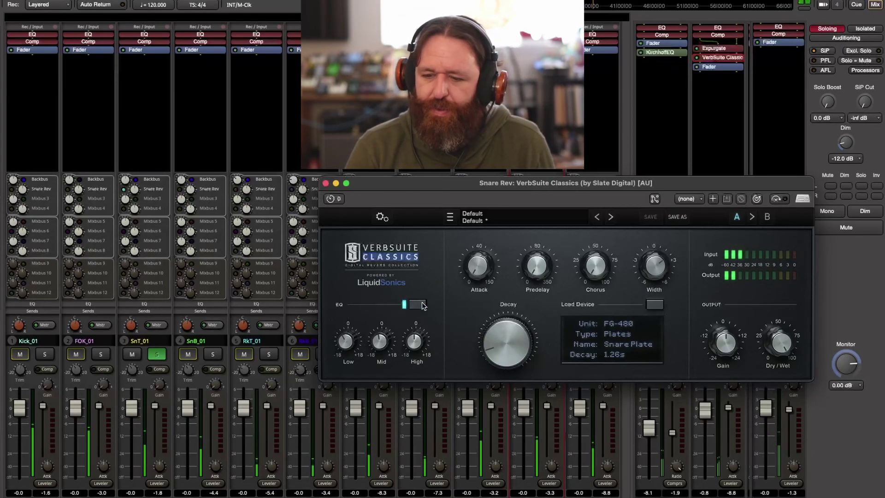
pyautogui.click(325, 183)
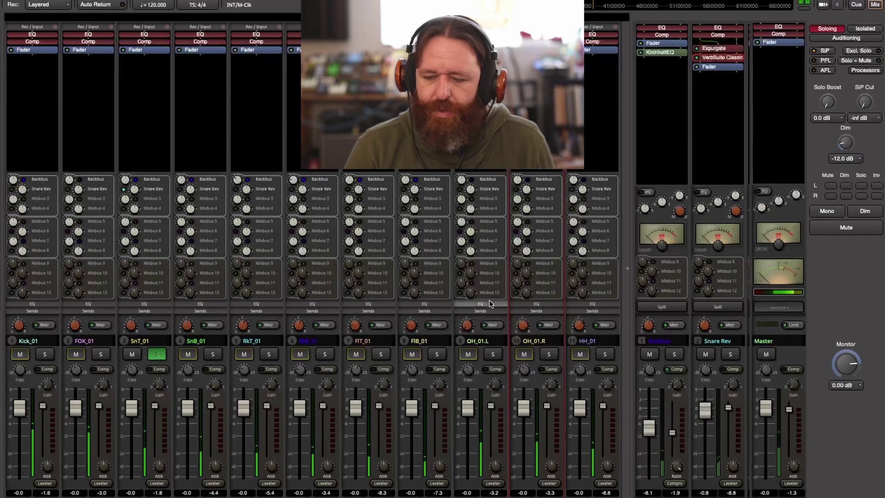
# Clear the solo, blend the Snare Rev bus from silence to -8.7 dB in the full mix, and compare it muted and unmuted
pyautogui.moveTo(705, 409); pyautogui.dragTo(706, 477)
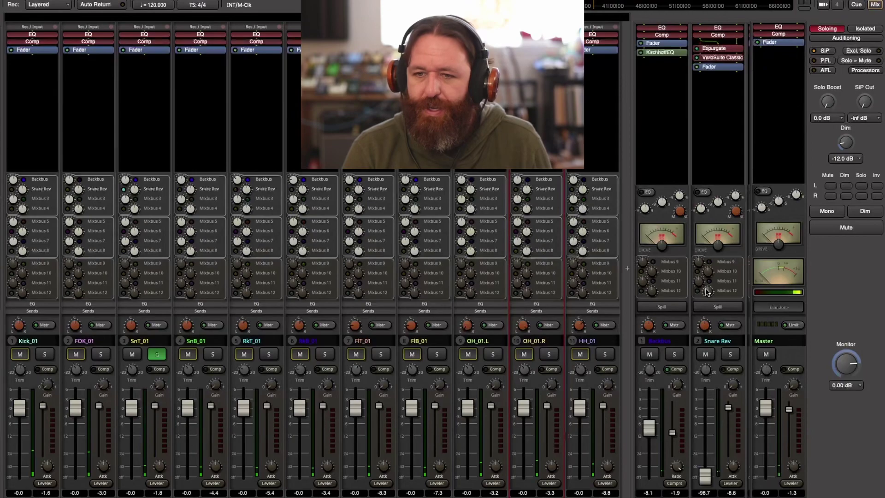
pyautogui.click(827, 29)
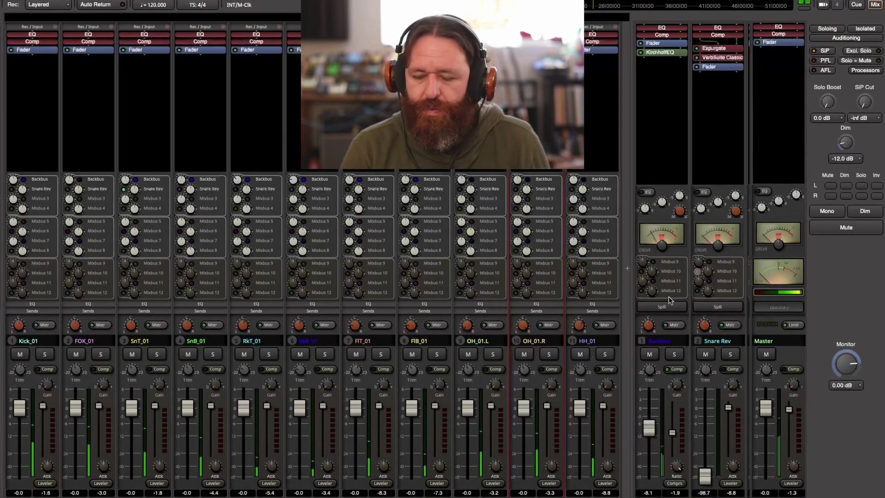
pyautogui.moveTo(706, 474); pyautogui.dragTo(701, 366)
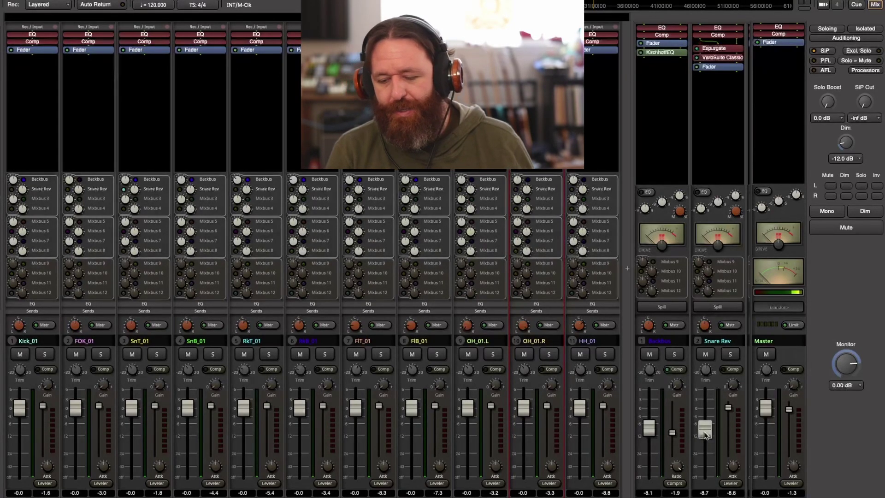
pyautogui.moveTo(706, 435); pyautogui.dragTo(706, 460)
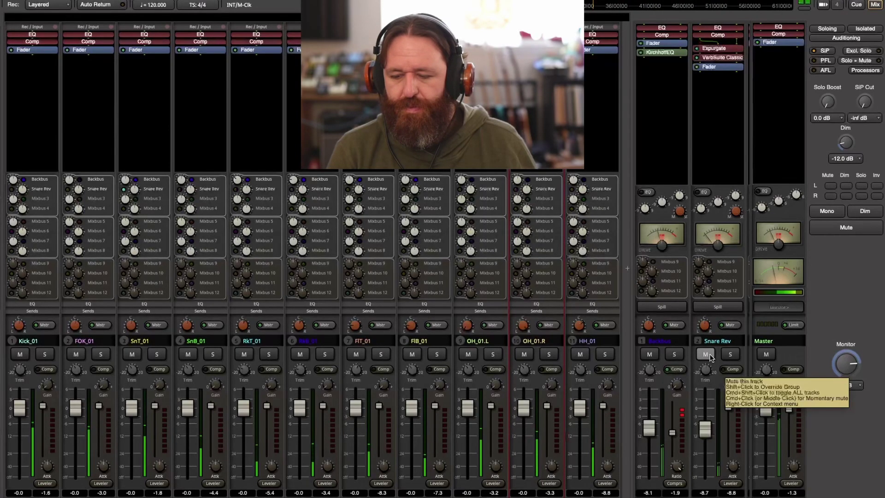
pyautogui.click(709, 355)
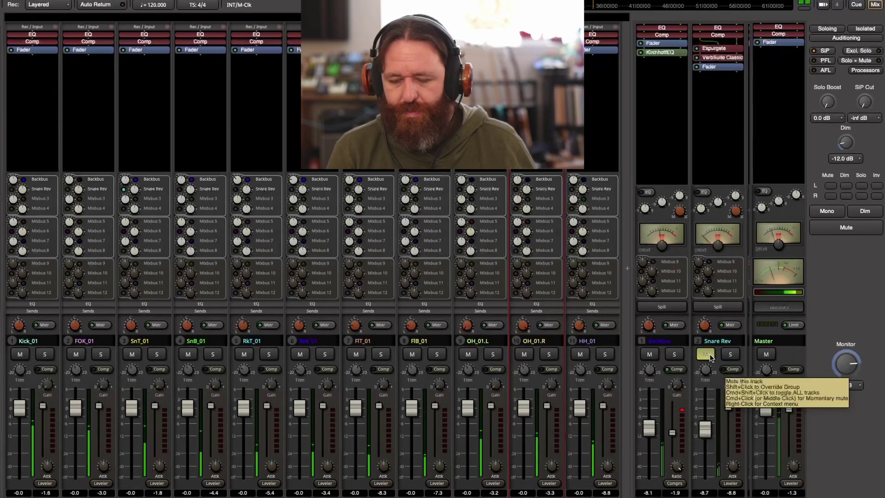
pyautogui.click(709, 355)
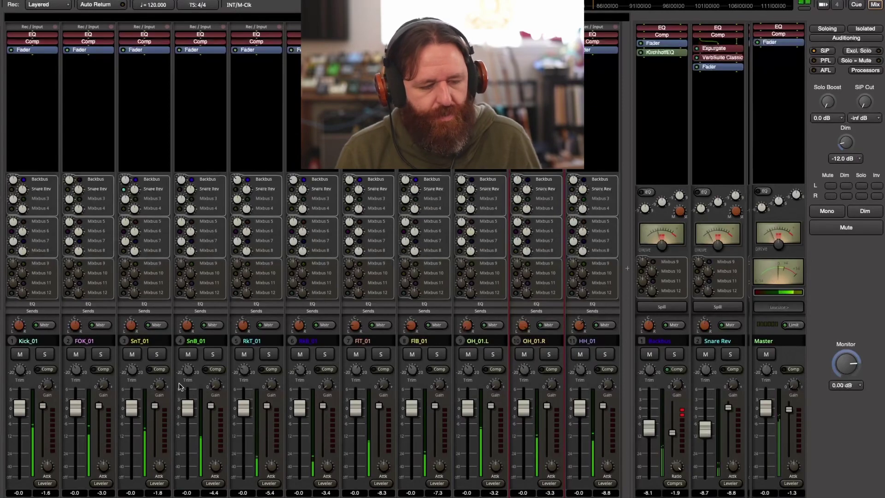
# Show the channel EQs, enable the one on SnT_01, and boost its high-mid band while sweeping the frequency from about 2 kHz
pyautogui.click(155, 304)
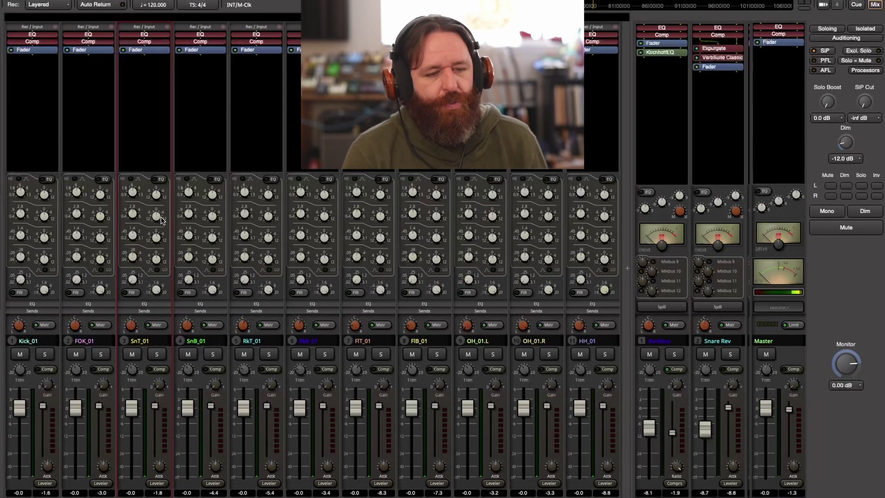
pyautogui.moveTo(159, 216)
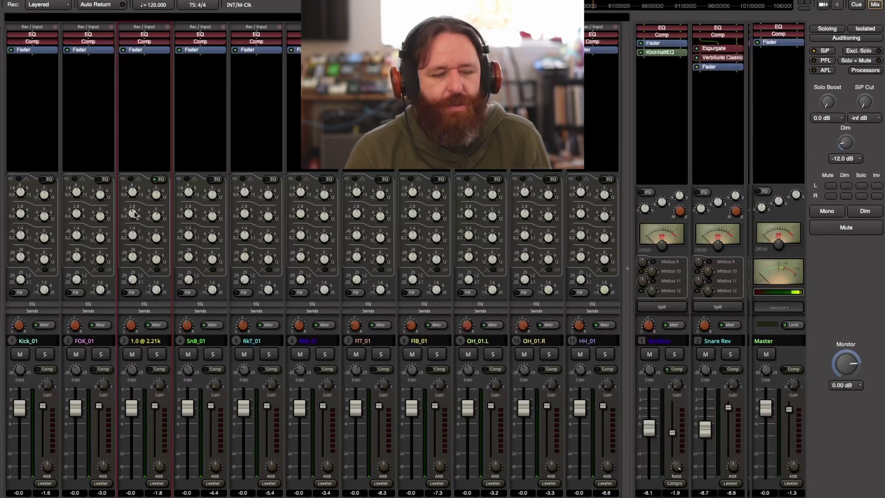
pyautogui.moveTo(124, 211); pyautogui.dragTo(128, 220)
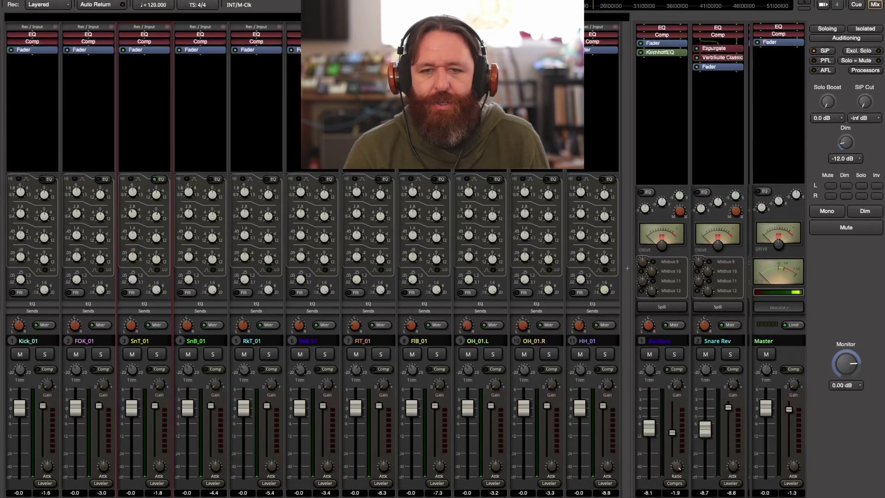
pyautogui.moveTo(156, 216); pyautogui.dragTo(150, 290)
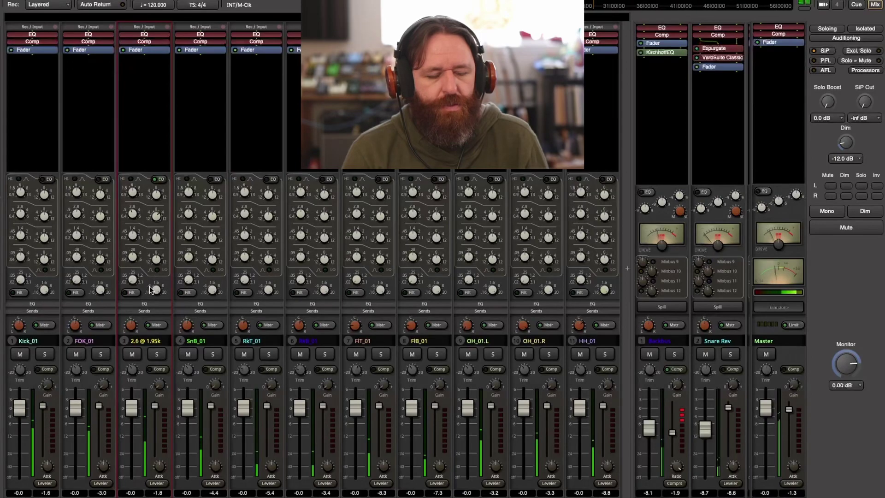
pyautogui.moveTo(134, 212); pyautogui.dragTo(163, 158)
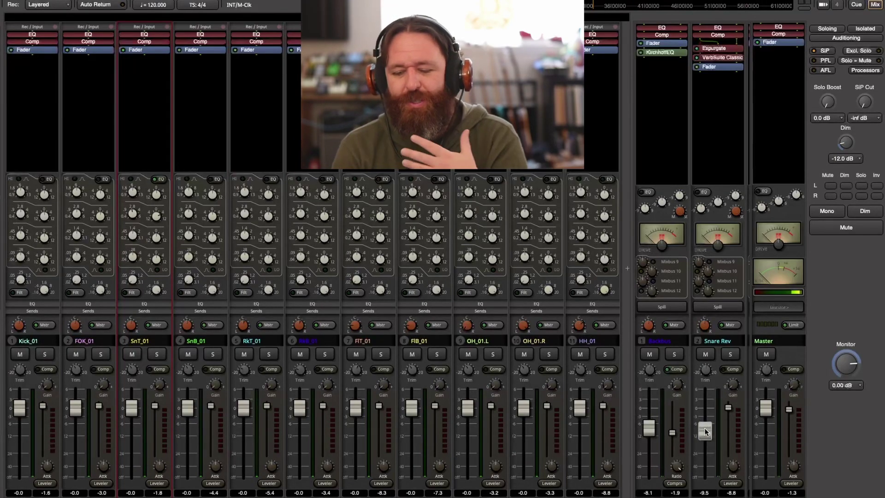
# Lower the Snare Rev fader to -11.9 dB and push the SnT_01 high-mid boost to 6.3 dB around 2.47 kHz
pyautogui.moveTo(705, 431); pyautogui.dragTo(704, 442)
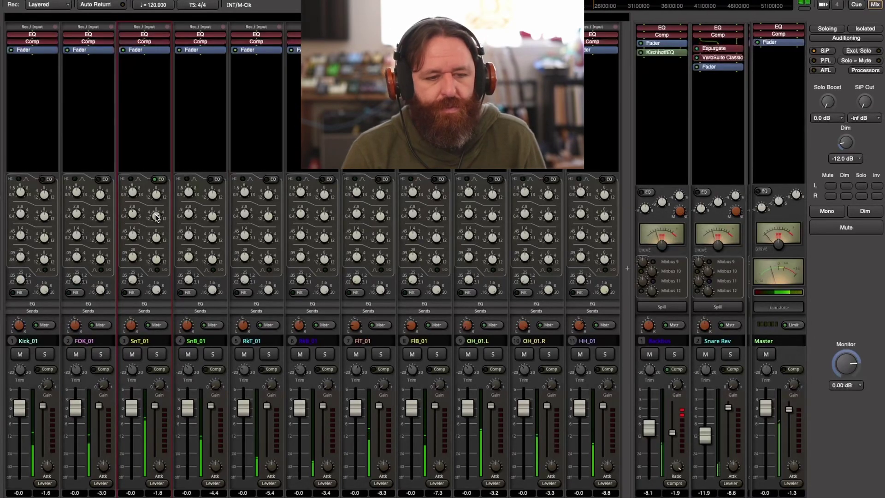
pyautogui.moveTo(156, 217); pyautogui.dragTo(149, 264)
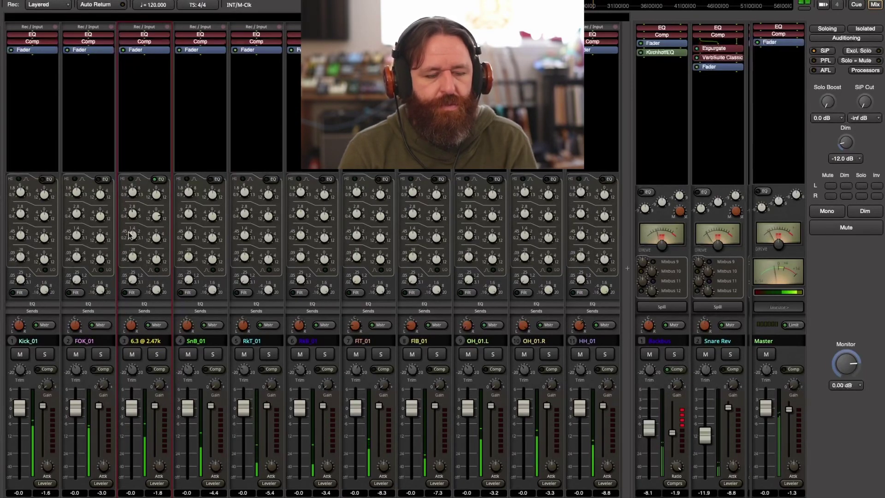
pyautogui.moveTo(134, 218); pyautogui.dragTo(139, 243)
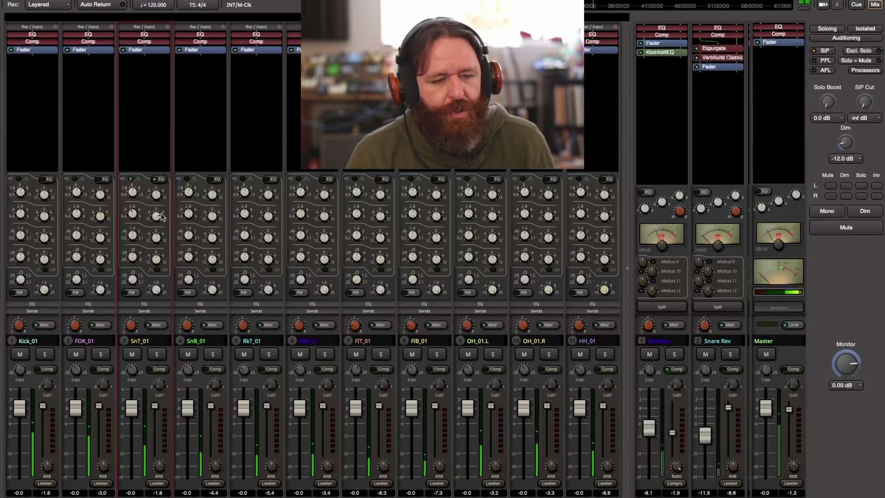
# Switch the SnT_01 high EQ band to a bell shape and raise its gain
pyautogui.click(131, 179)
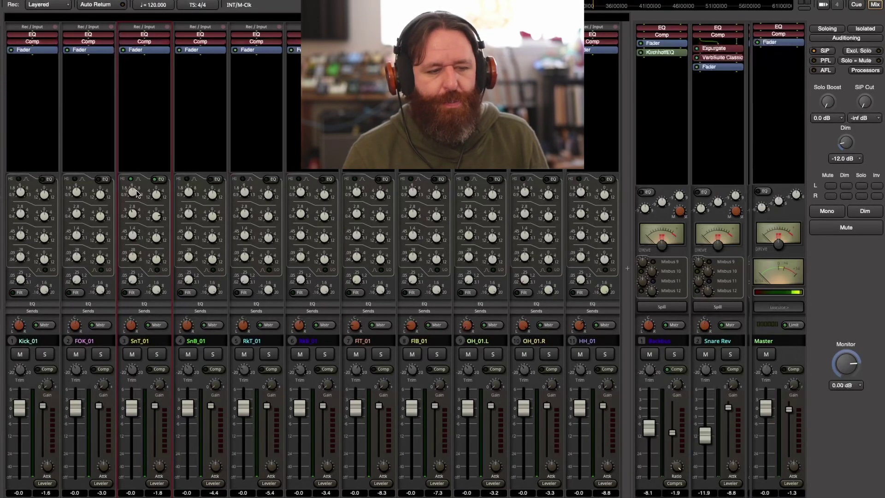
pyautogui.moveTo(132, 205)
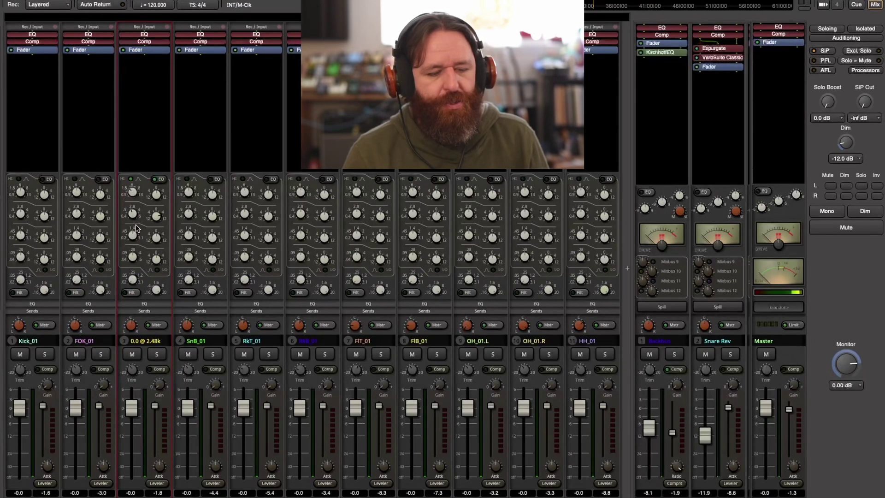
pyautogui.scroll(3, 159, 193)
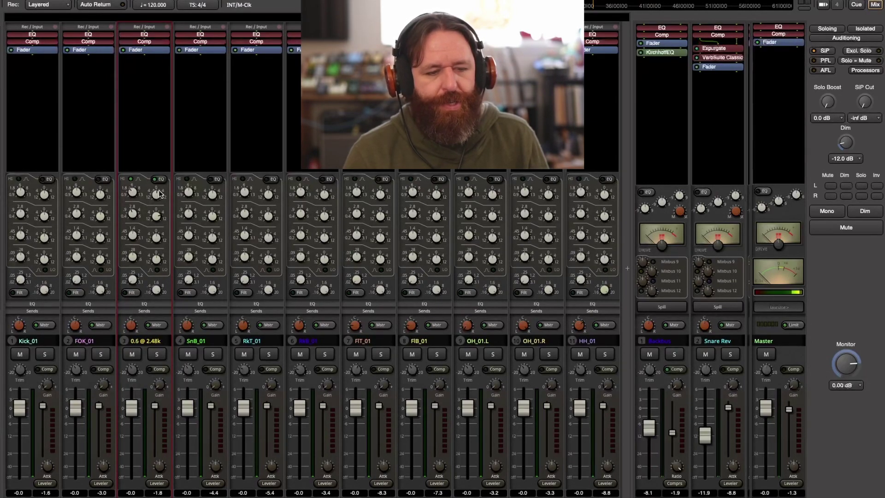
pyautogui.moveTo(159, 193); pyautogui.dragTo(159, 167)
# Lower the Snare Rev fader to -15.2 dB and adjust the SnT_01 upper EQ boost to 2.0 dB at 2.39 kHz
pyautogui.moveTo(705, 435); pyautogui.dragTo(708, 446)
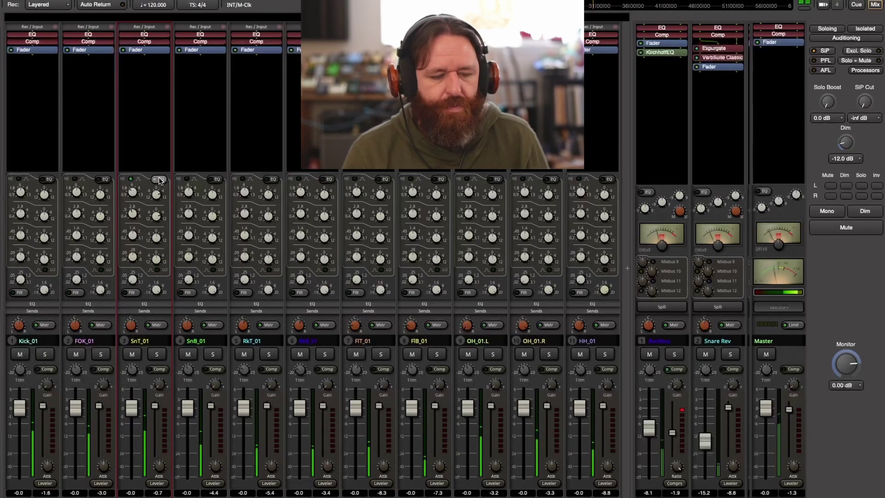
pyautogui.moveTo(157, 201)
pyautogui.moveTo(157, 201); pyautogui.dragTo(158, 203)
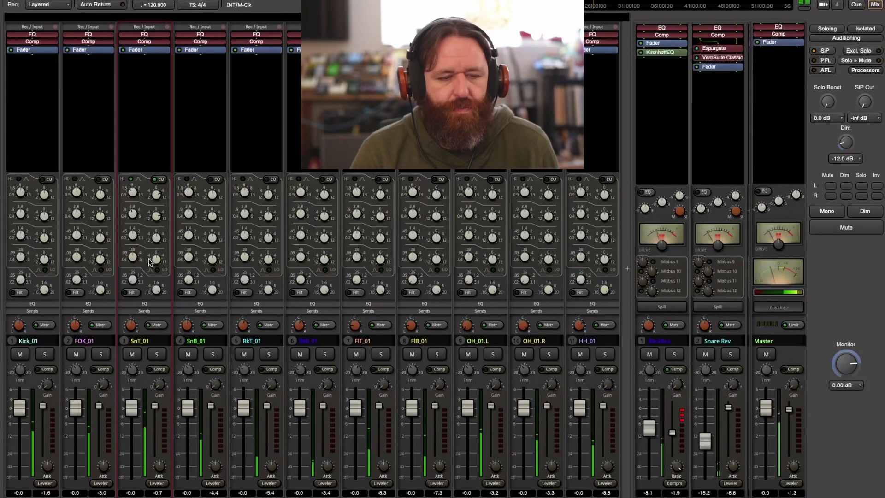
pyautogui.moveTo(155, 232)
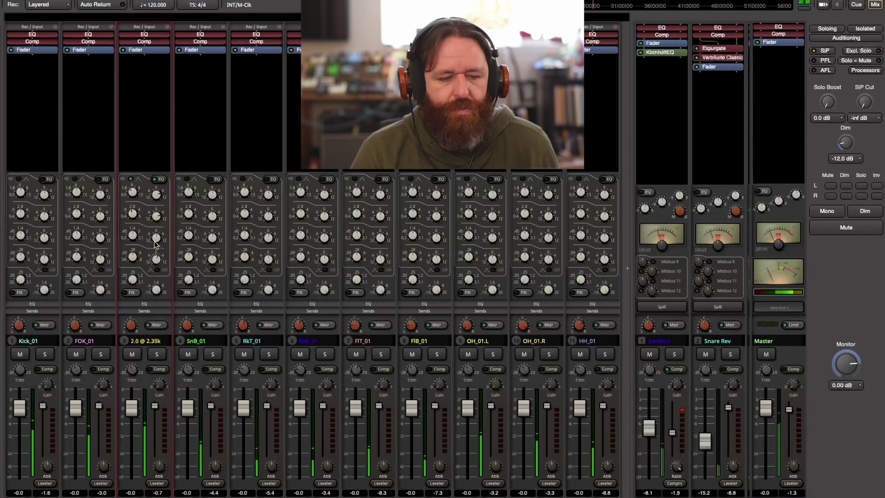
# Switch the SnT_01 EQ low band's shape, boost it by about 12.8 dB, sweep it to about 149 Hz and pull back the gain
pyautogui.click(157, 270)
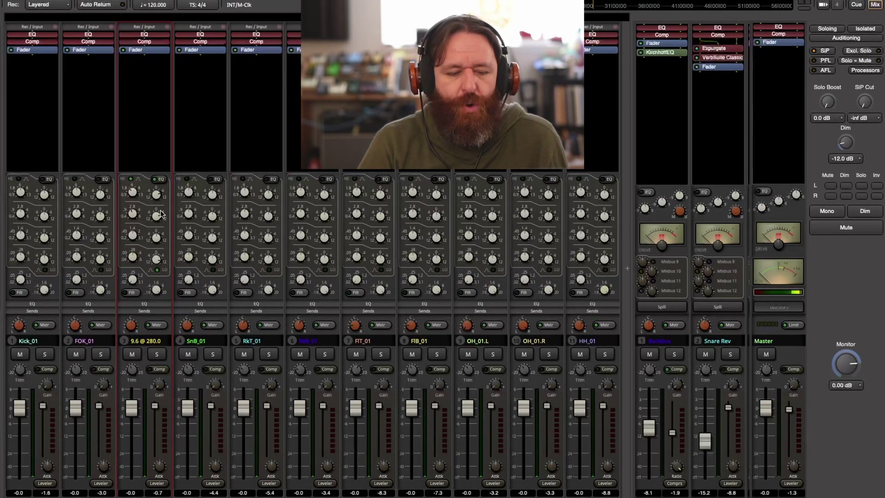
pyautogui.moveTo(161, 213); pyautogui.dragTo(165, 195)
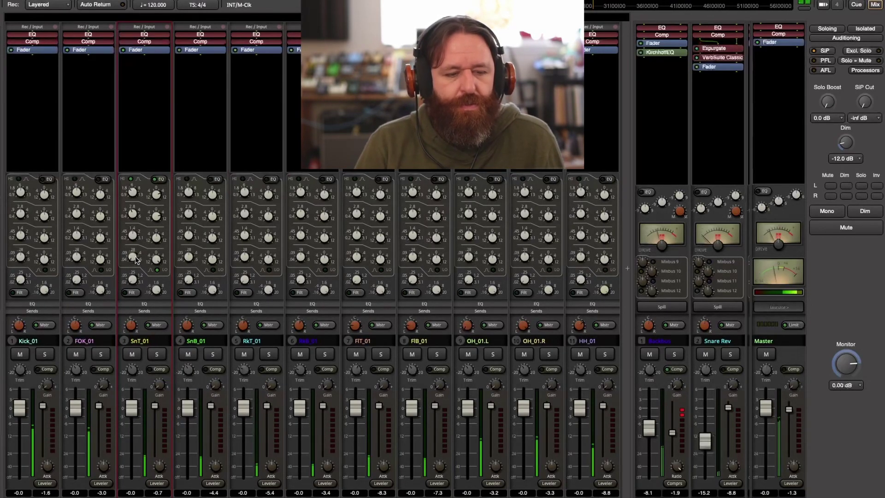
pyautogui.moveTo(133, 257); pyautogui.dragTo(136, 255)
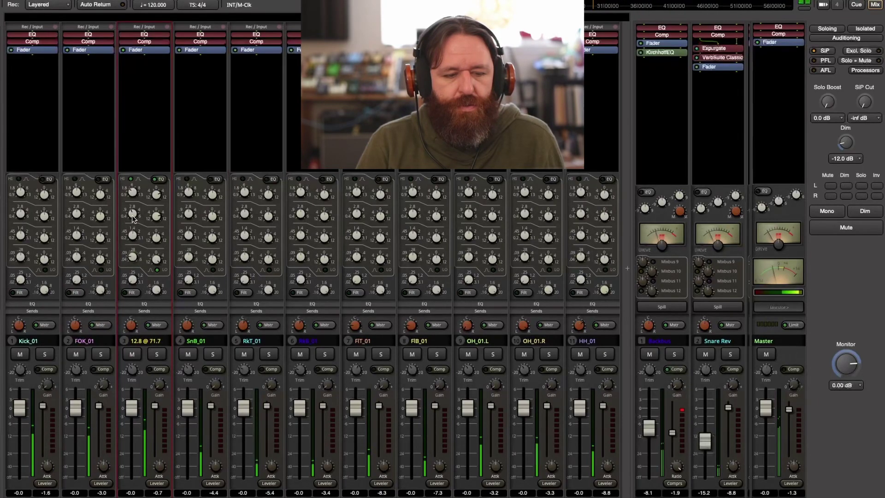
pyautogui.moveTo(133, 218); pyautogui.dragTo(134, 201)
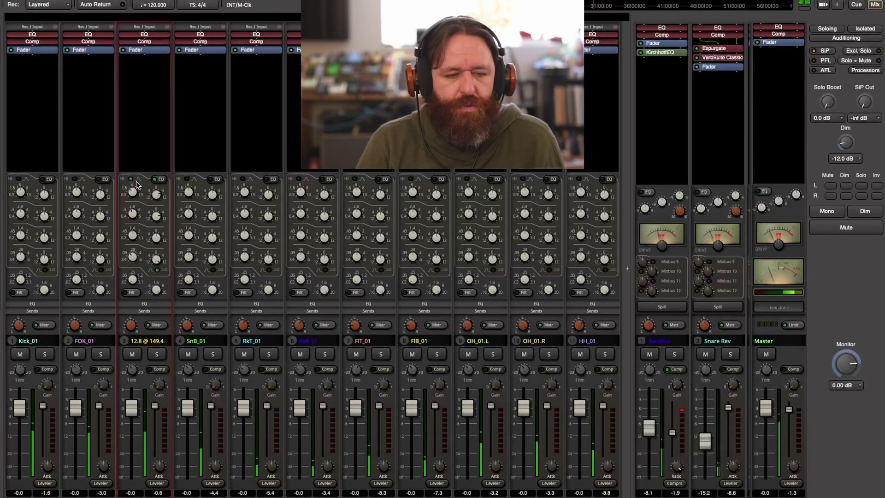
pyautogui.moveTo(136, 185); pyautogui.dragTo(134, 187)
pyautogui.moveTo(157, 258); pyautogui.dragTo(155, 313)
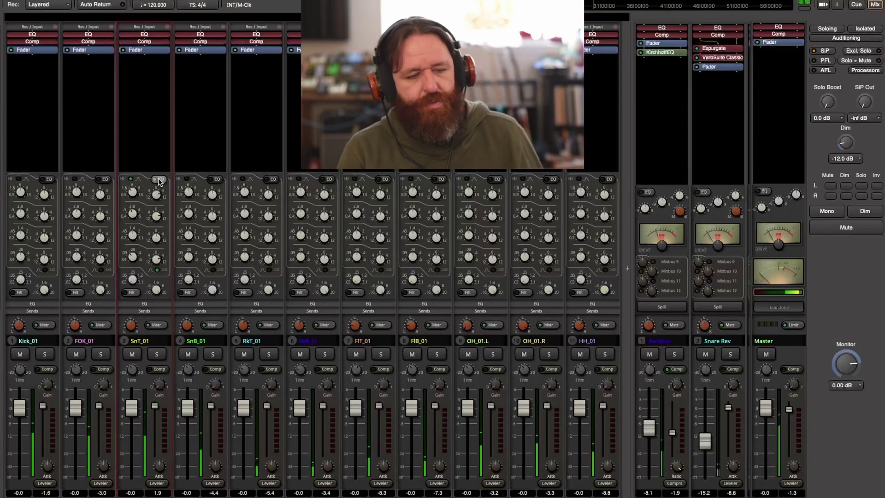
# Solo the SnT_01 track and restart playback to audition it alone
pyautogui.click(159, 354)
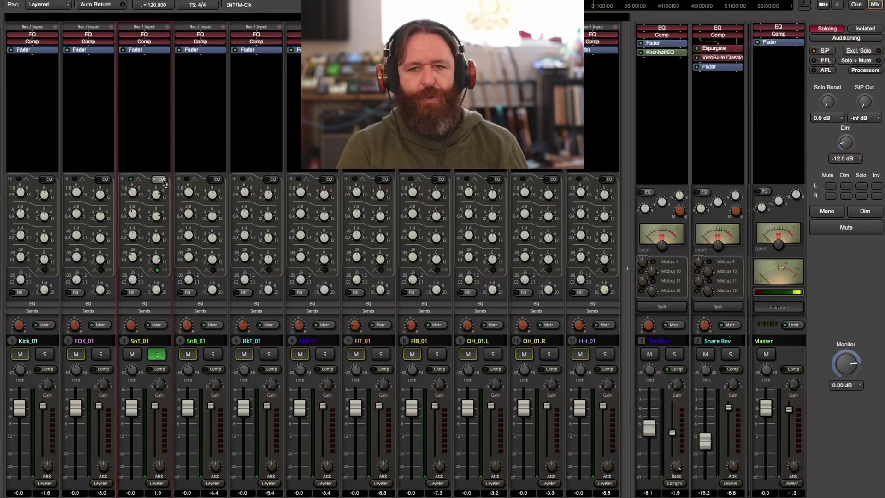
pyautogui.press('space')
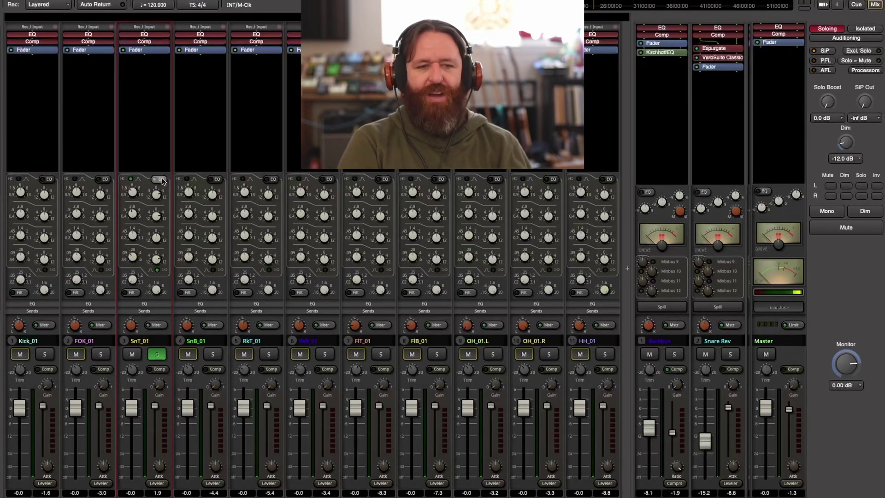
pyautogui.press('space')
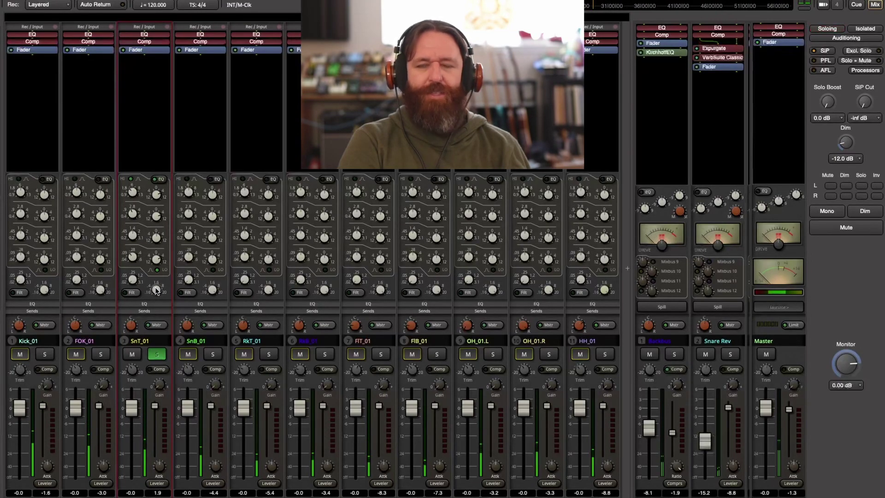
# Engage the SnT_01 filters and sweep the low-pass cutoff down to about 5.04 kHz and back up
pyautogui.moveTo(157, 291); pyautogui.dragTo(156, 300)
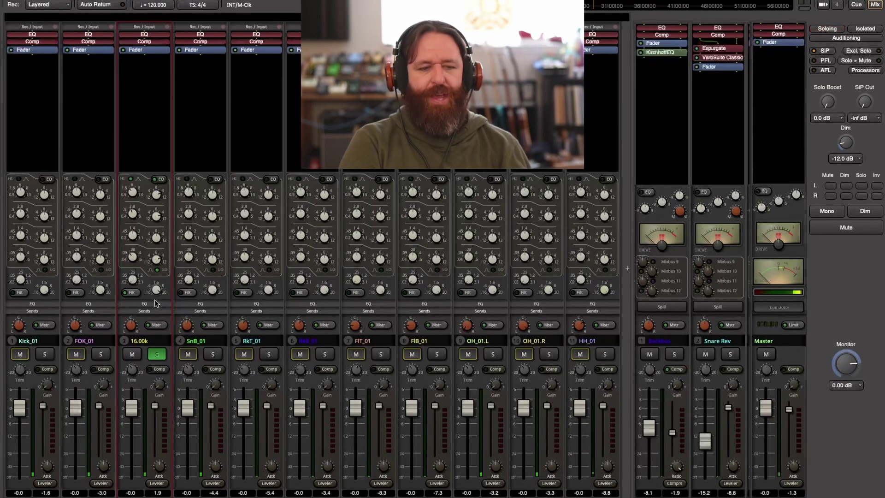
pyautogui.moveTo(154, 302); pyautogui.dragTo(156, 301)
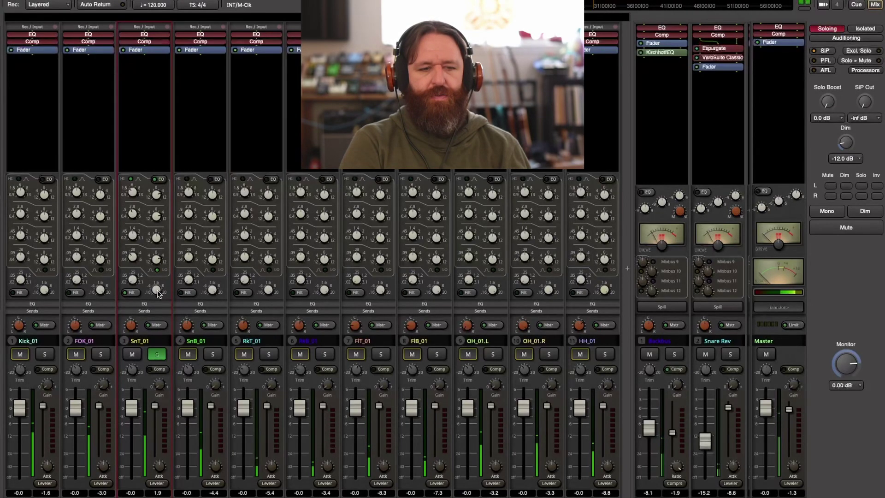
pyautogui.moveTo(158, 292); pyautogui.dragTo(176, 231)
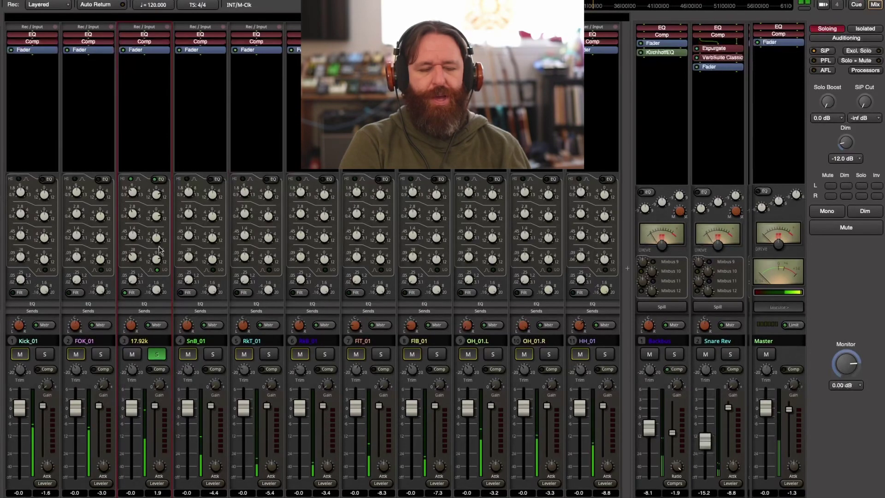
pyautogui.click(130, 292)
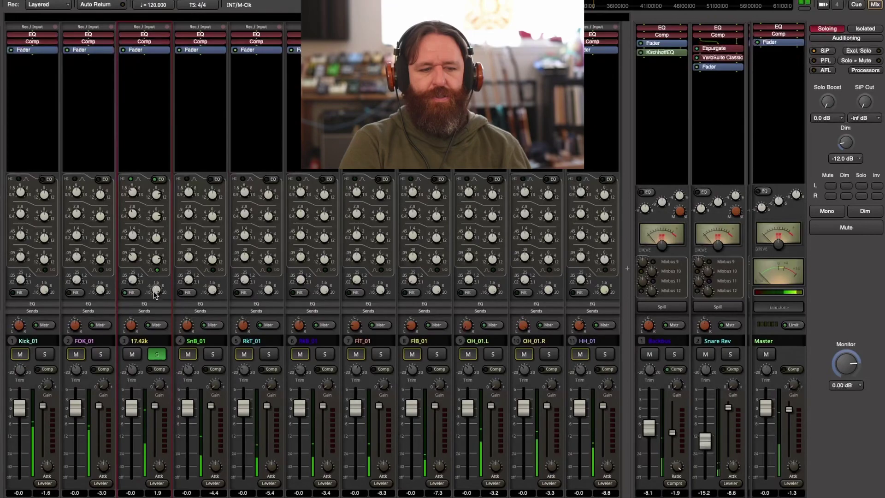
pyautogui.moveTo(155, 294); pyautogui.dragTo(153, 307)
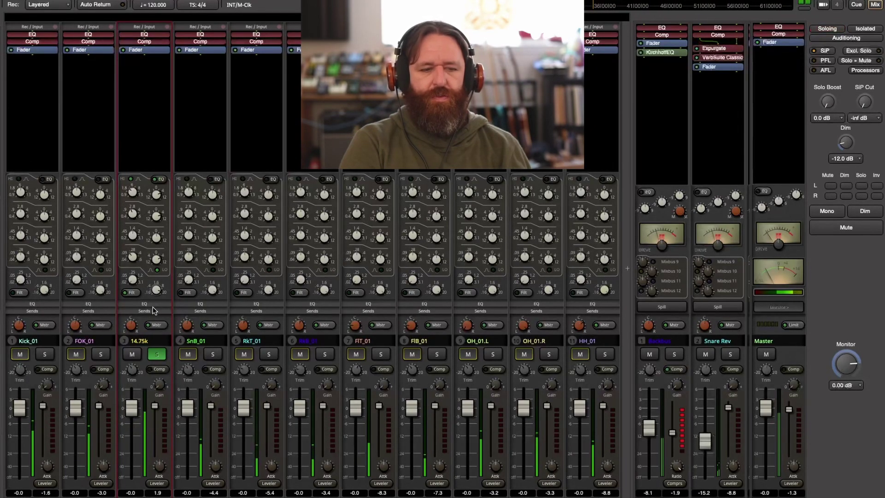
pyautogui.moveTo(153, 314); pyautogui.dragTo(154, 372)
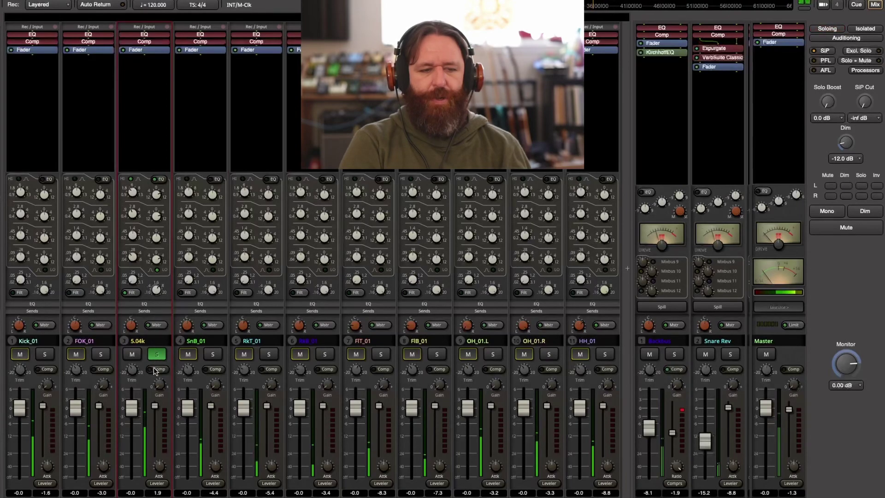
pyautogui.moveTo(156, 367); pyautogui.dragTo(161, 313)
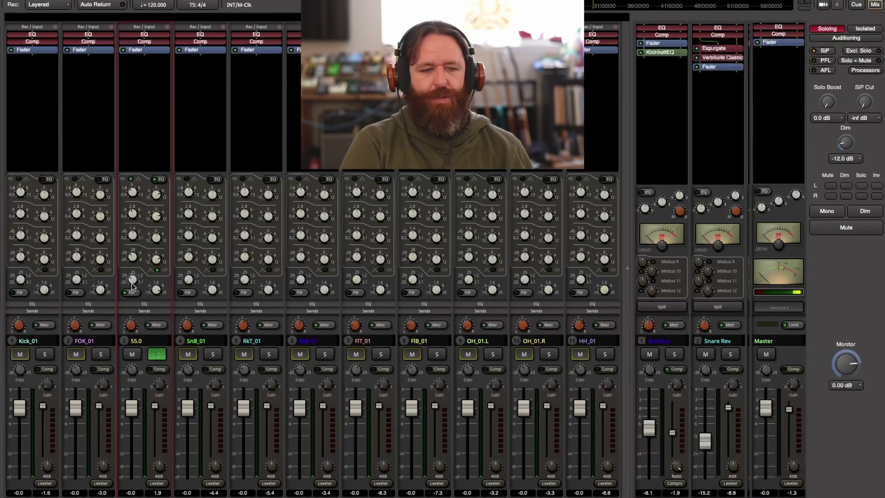
# Raise the SnT_01 high-pass filter to about 100 Hz and compare the sound with the filters bypassed
pyautogui.moveTo(132, 282)
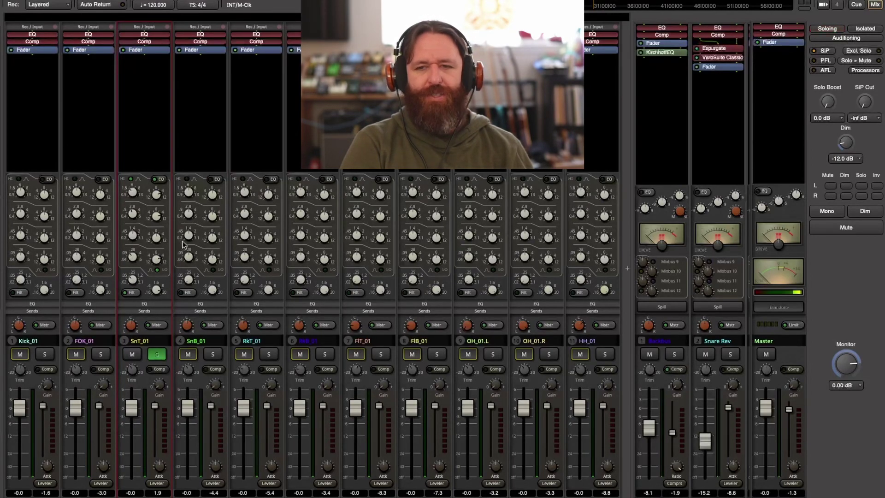
pyautogui.scroll(-3, 130, 282)
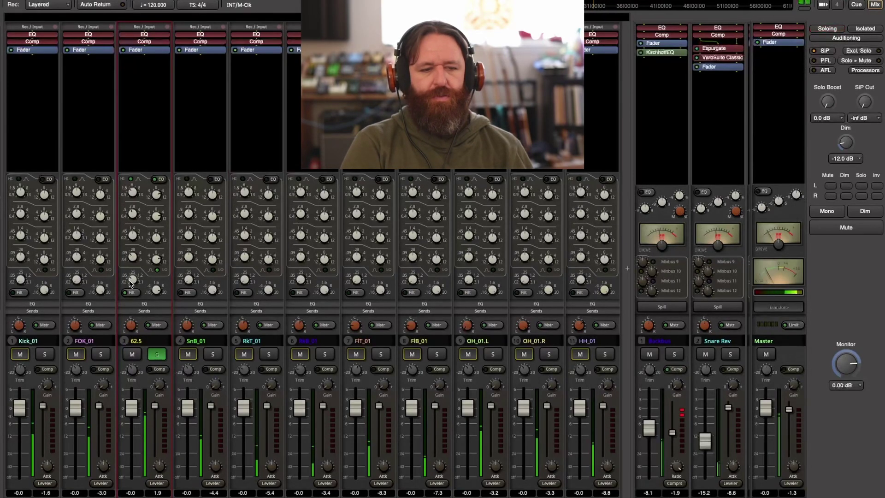
pyautogui.moveTo(130, 283)
pyautogui.mouseDown()
pyautogui.moveTo(131, 269)
pyautogui.moveTo(127, 276)
pyautogui.mouseUp()
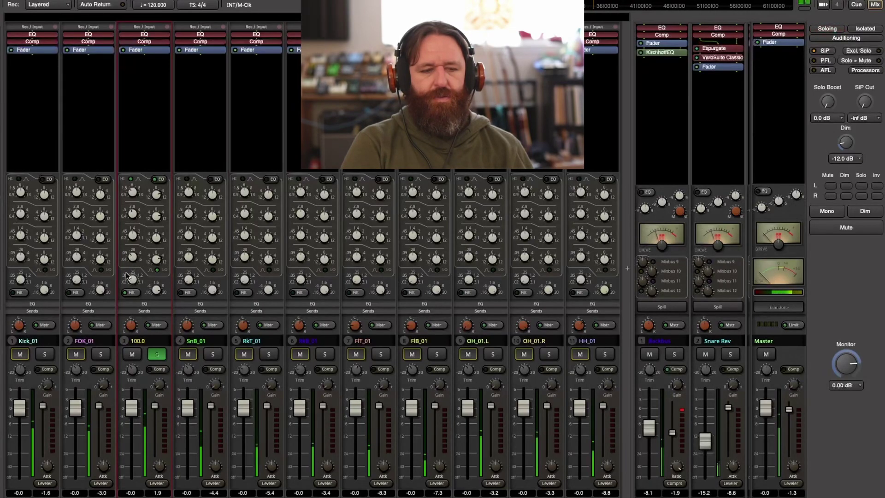
pyautogui.click(130, 293)
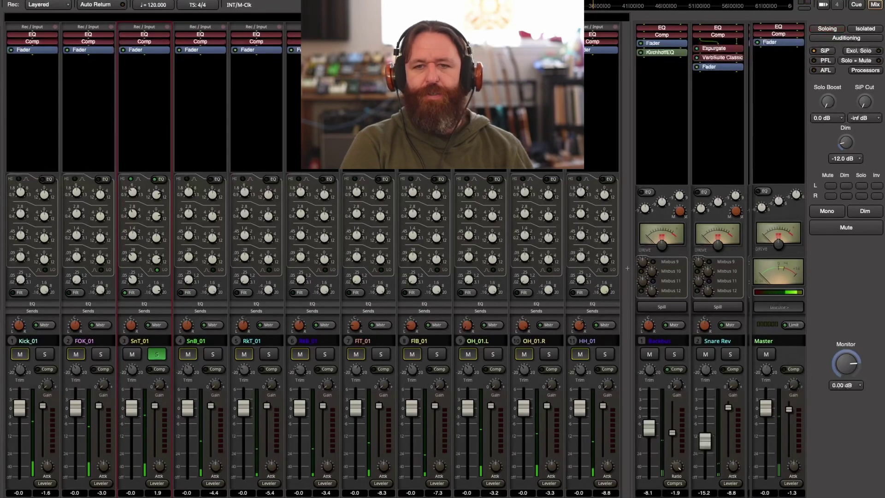
pyautogui.click(129, 293)
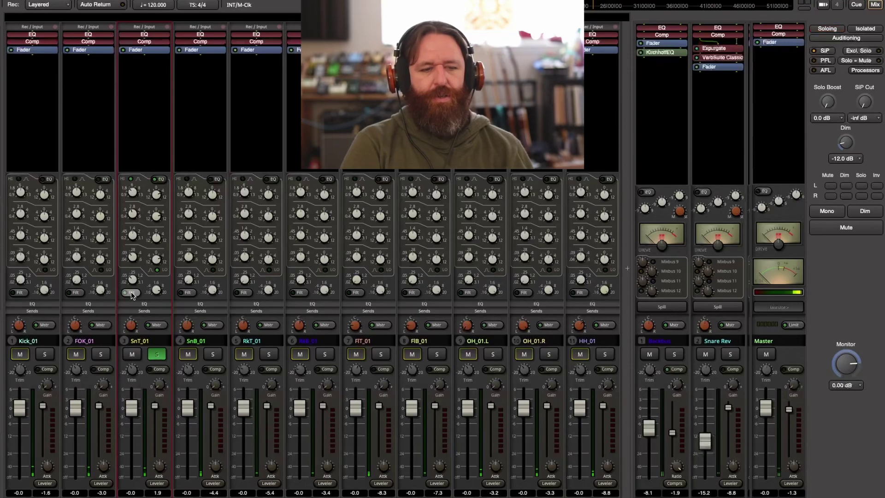
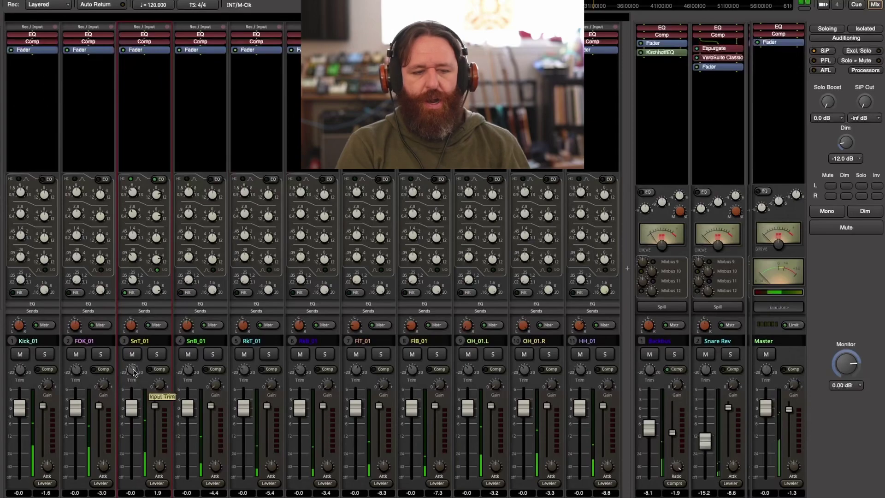
pyautogui.scroll(-4, 134, 371)
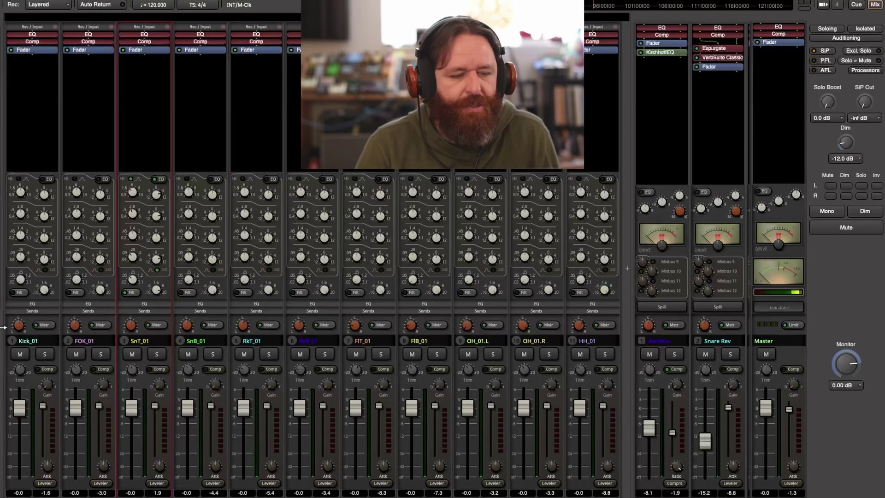
# Audition the Kick_01 track in solo, and clear the solo to hear the full drum mix
pyautogui.click(46, 354)
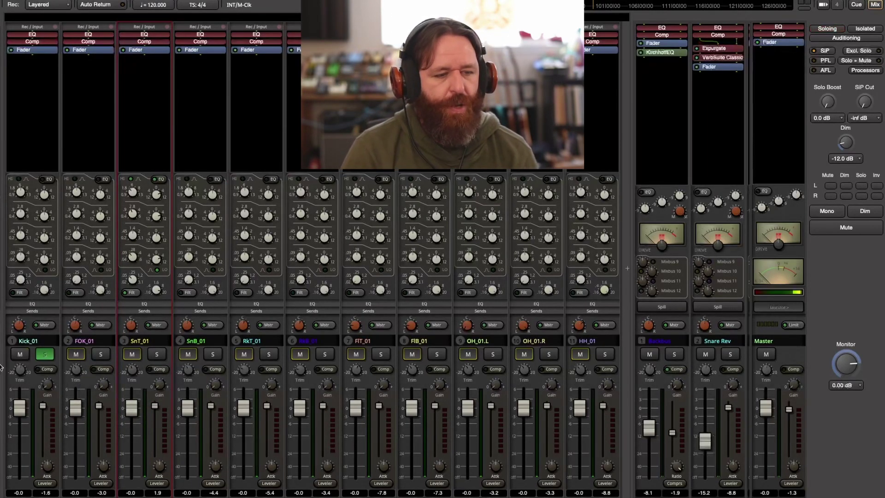
pyautogui.press('space')
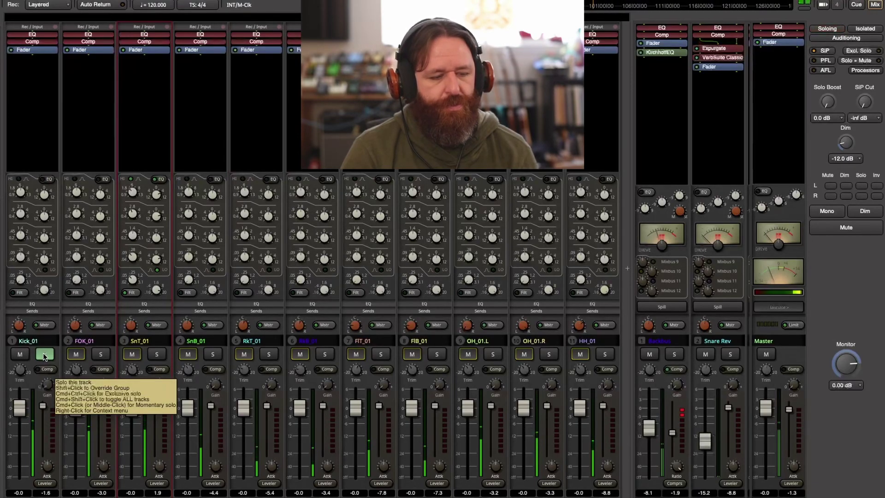
pyautogui.click(44, 355)
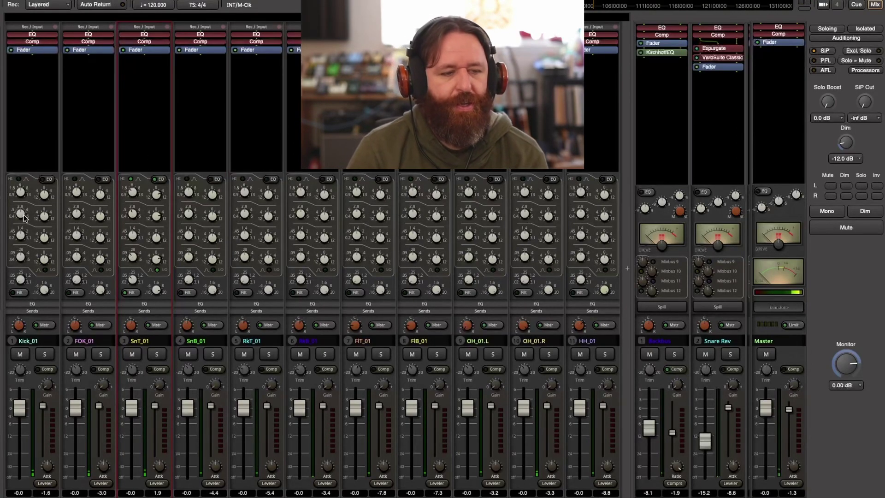
# Boost the Kick_01 EQ's high-mid band by about 13.5 dB and sweep its frequency from 2.80 kHz to about 3.53 kHz
pyautogui.moveTo(46, 216)
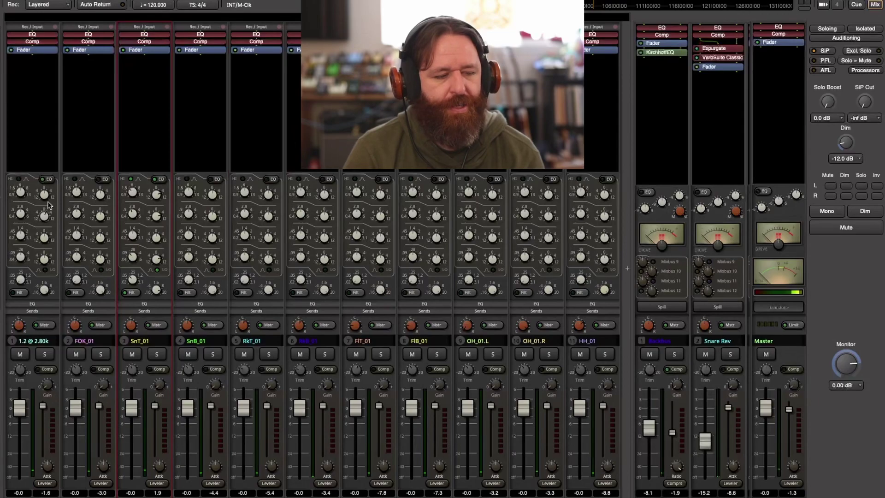
pyautogui.moveTo(51, 200); pyautogui.dragTo(53, 194)
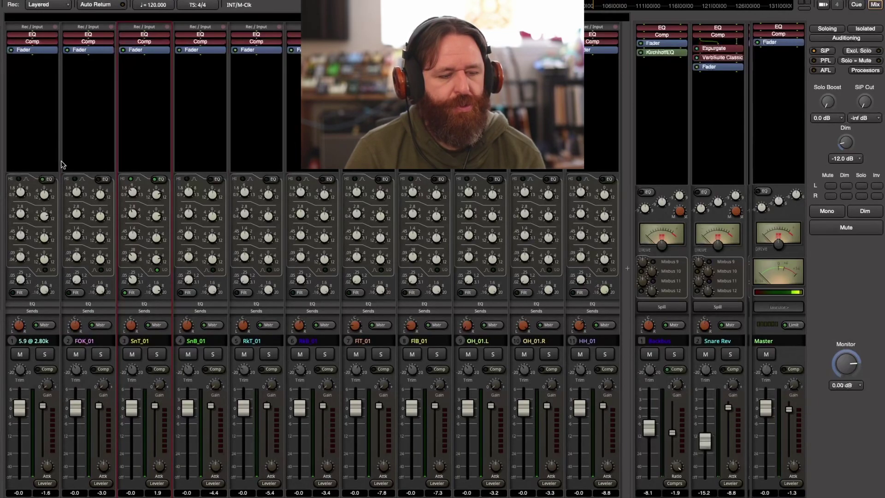
pyautogui.moveTo(26, 199); pyautogui.dragTo(48, 167)
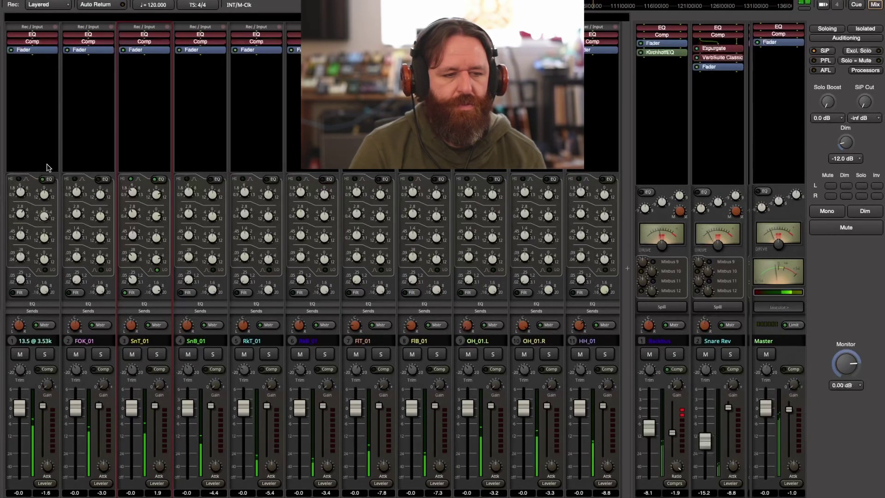
pyautogui.moveTo(21, 215); pyautogui.dragTo(51, 213)
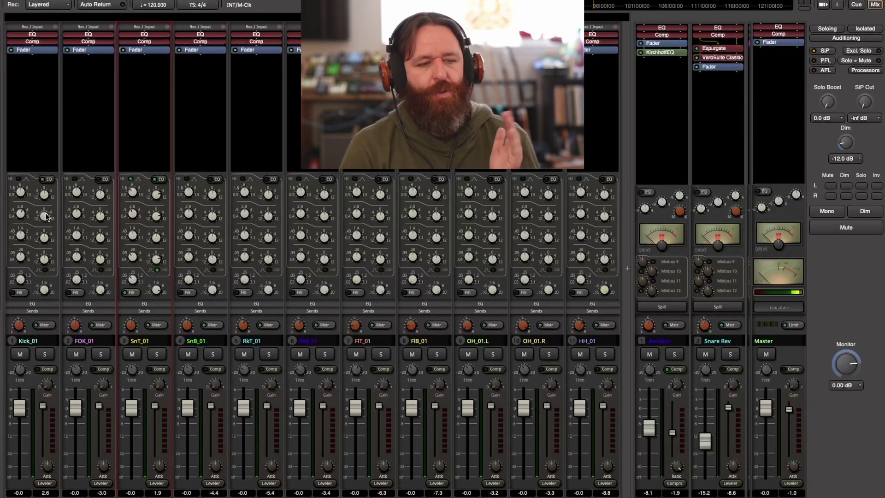
# Pull back the Kick_01 high-mid boost and fine-tune its gain by ear during playback
pyautogui.moveTo(46, 216); pyautogui.dragTo(25, 320)
pyautogui.press('space')
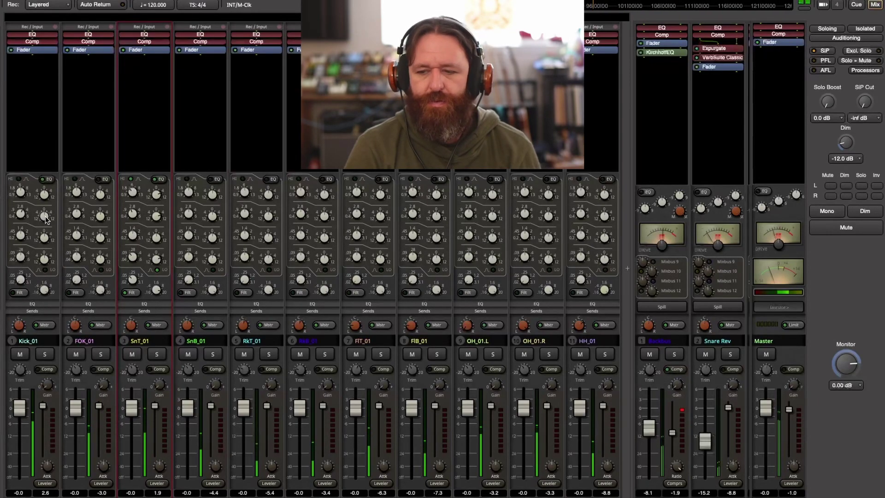
pyautogui.moveTo(46, 220); pyautogui.dragTo(44, 190)
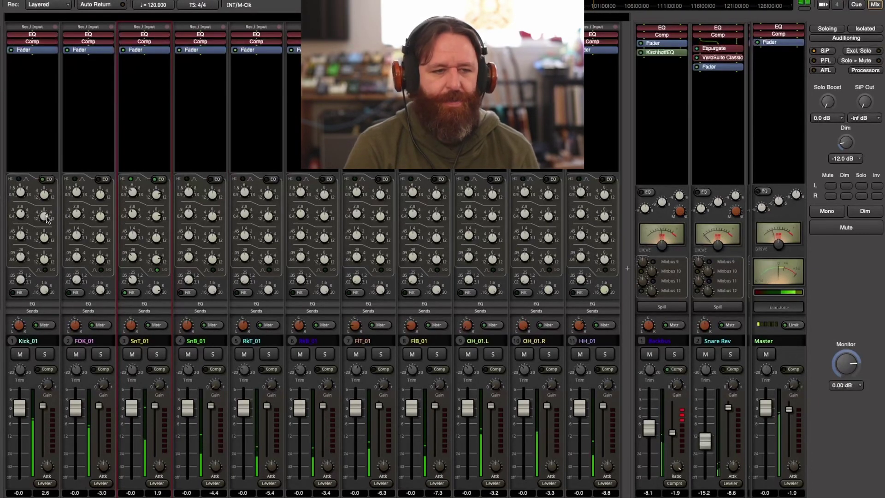
pyautogui.moveTo(48, 219); pyautogui.dragTo(47, 216)
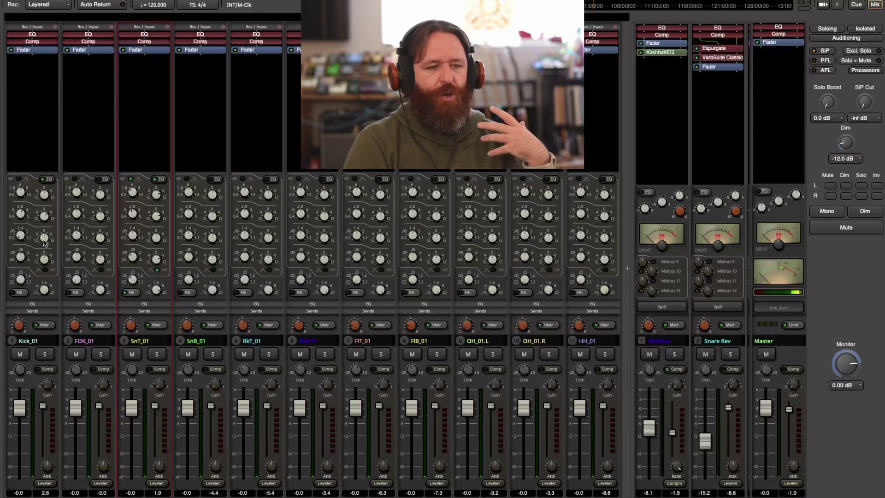
# Cut the Kick_01 EQ's low-mid band at 200 Hz by about 2.0 dB while the mix plays
pyautogui.moveTo(45, 239); pyautogui.dragTo(43, 242)
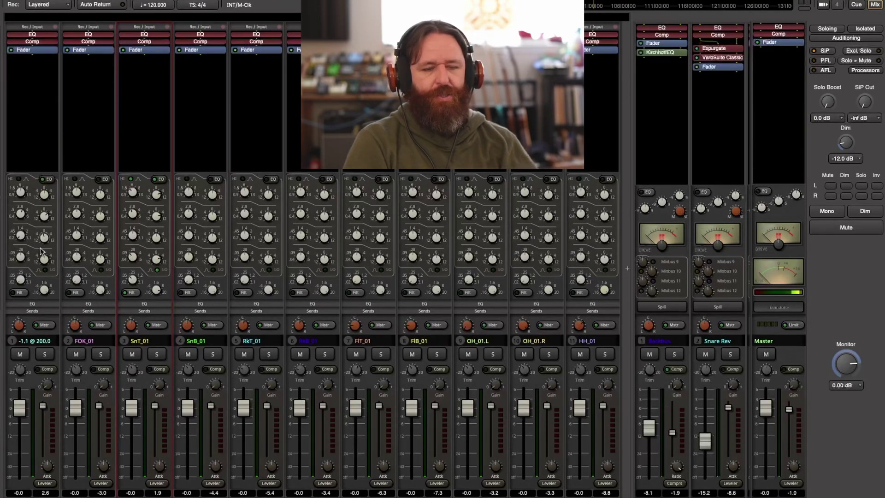
pyautogui.press('space')
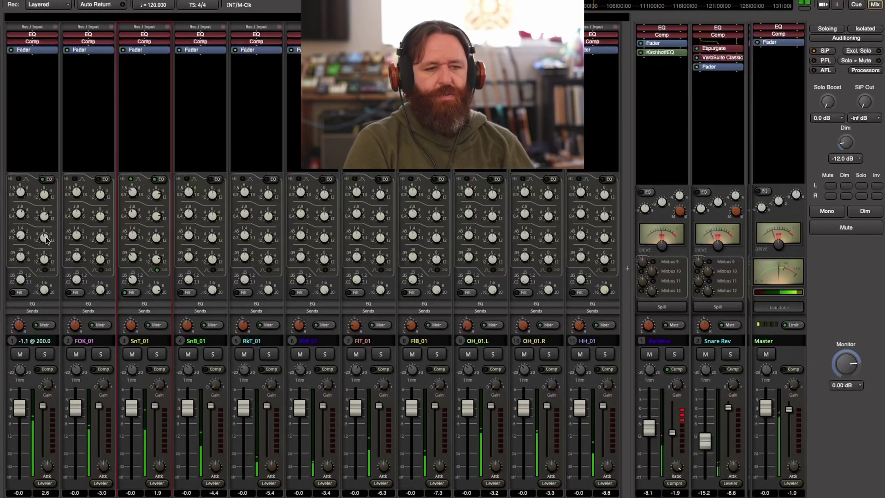
pyautogui.moveTo(46, 239); pyautogui.dragTo(33, 365)
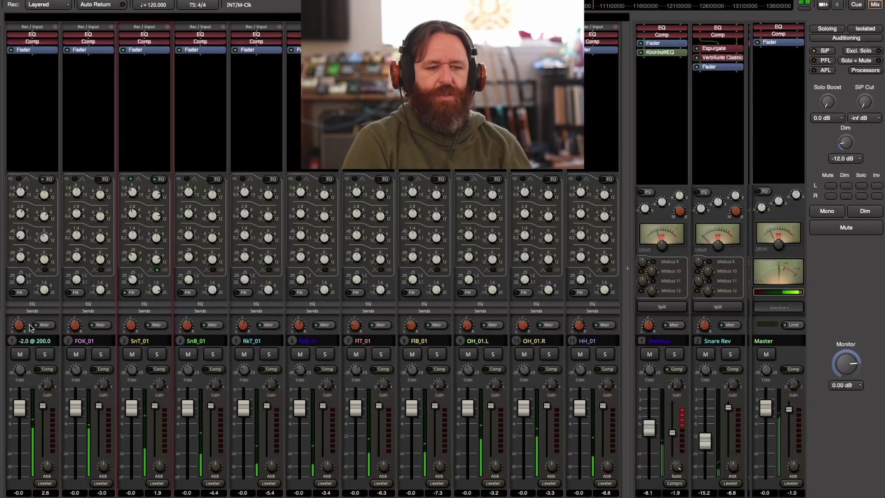
# Compare the Kick_01 sound with its EQ bypassed and re-enabled during playback
pyautogui.moveTo(31, 327); pyautogui.dragTo(31, 325)
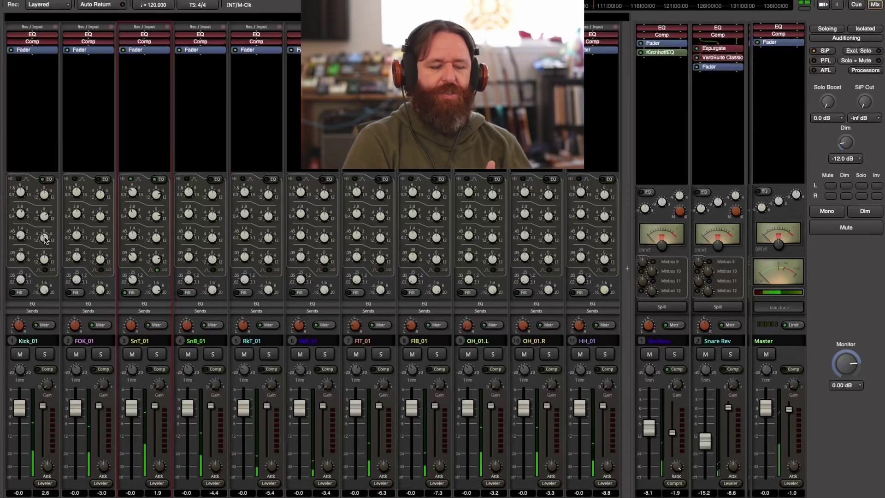
pyautogui.moveTo(44, 239); pyautogui.dragTo(47, 239)
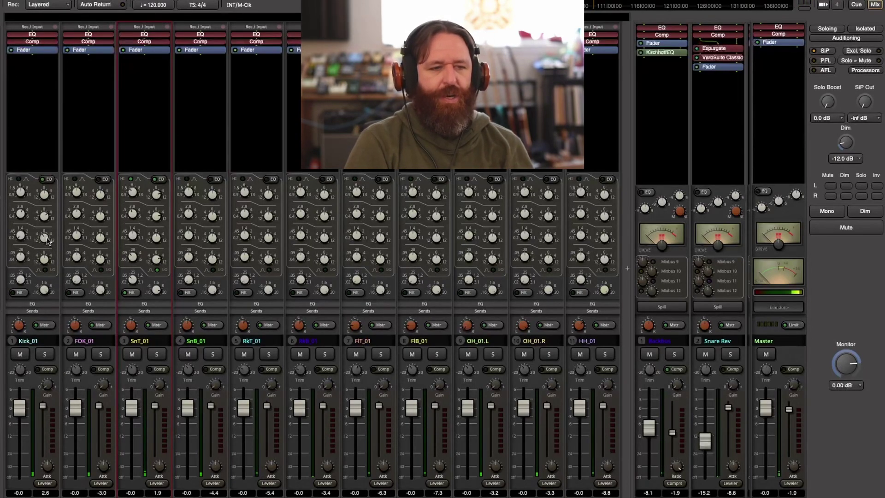
pyautogui.click(48, 180)
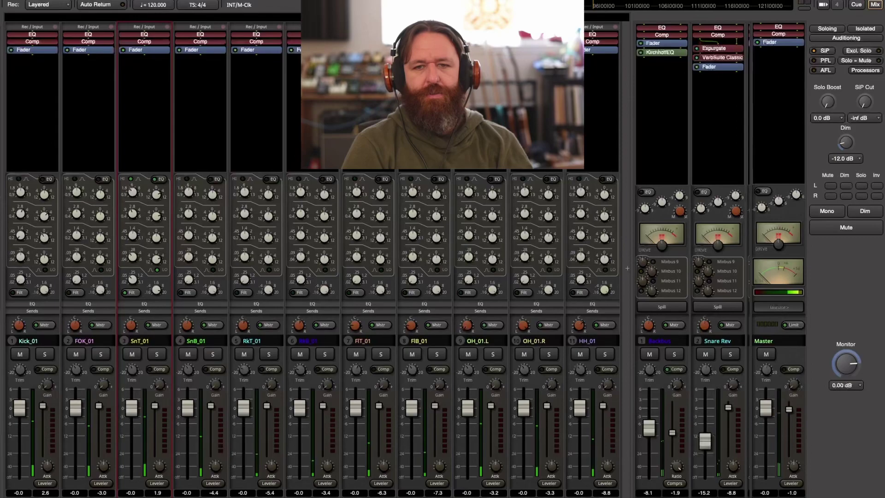
pyautogui.click(49, 180)
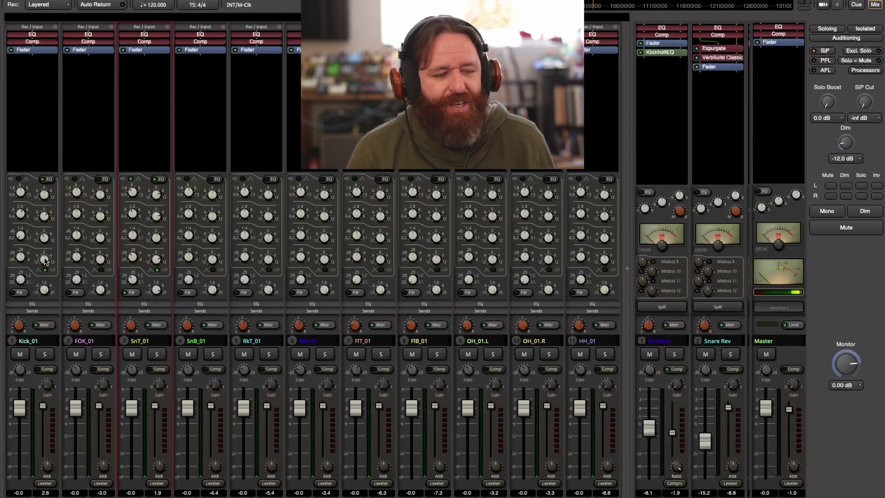
# Boost the Kick_01 EQ's low band by about 3.7 dB around 43.8 Hz while the mix plays
pyautogui.moveTo(53, 239)
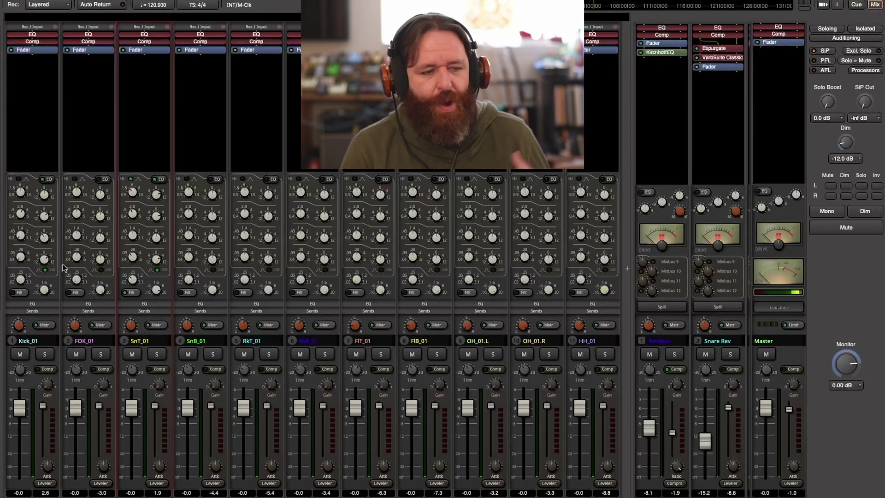
pyautogui.press('space')
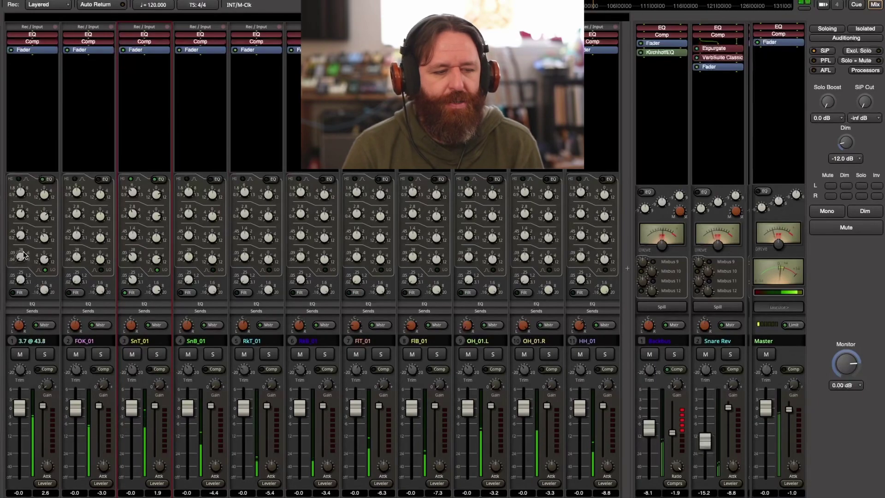
pyautogui.moveTo(21, 239); pyautogui.dragTo(22, 235)
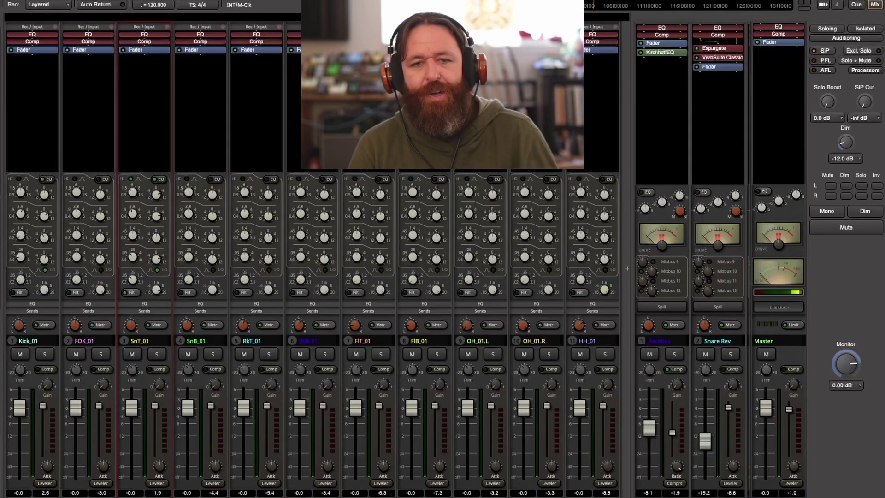
# Move along the timeline and audition the full drum mix
pyautogui.scroll(-20, 489, 4)
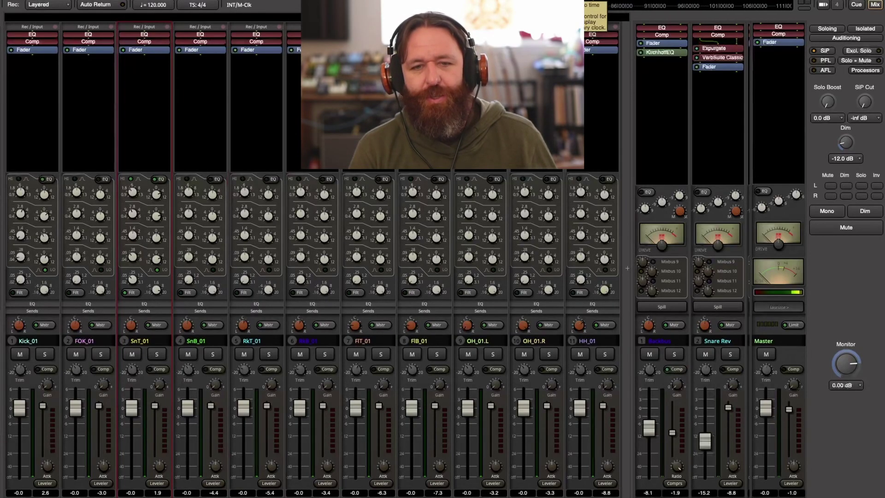
pyautogui.scroll(-7, 488, 4)
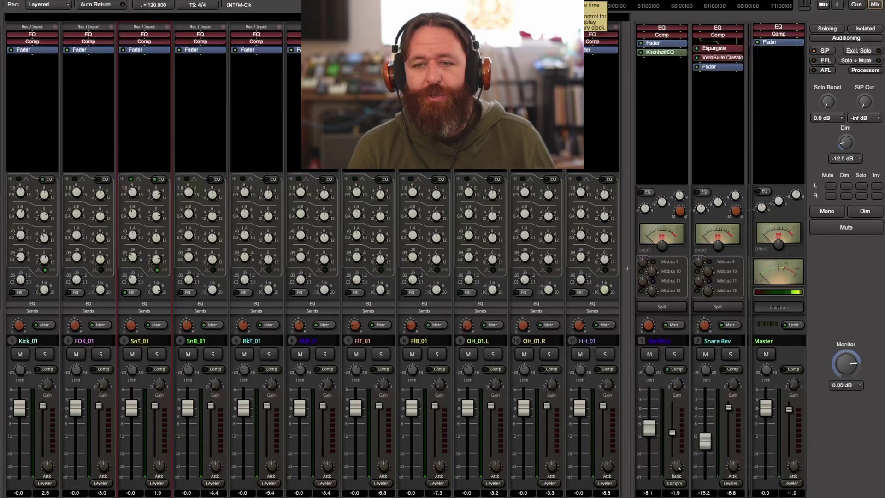
pyautogui.scroll(-3, 489, 5)
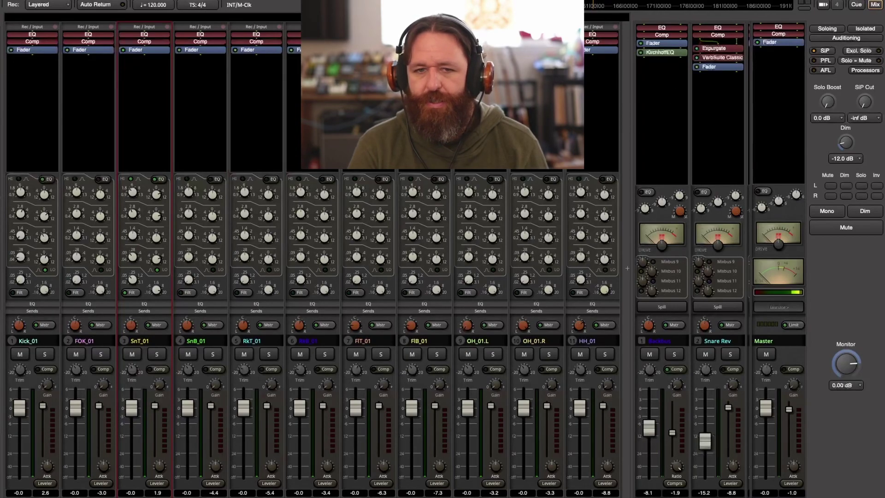
pyautogui.press('space')
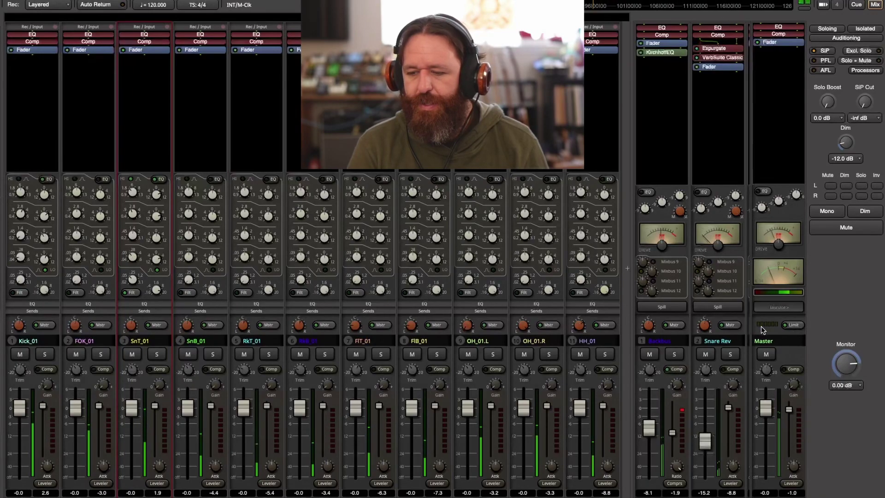
pyautogui.press('space')
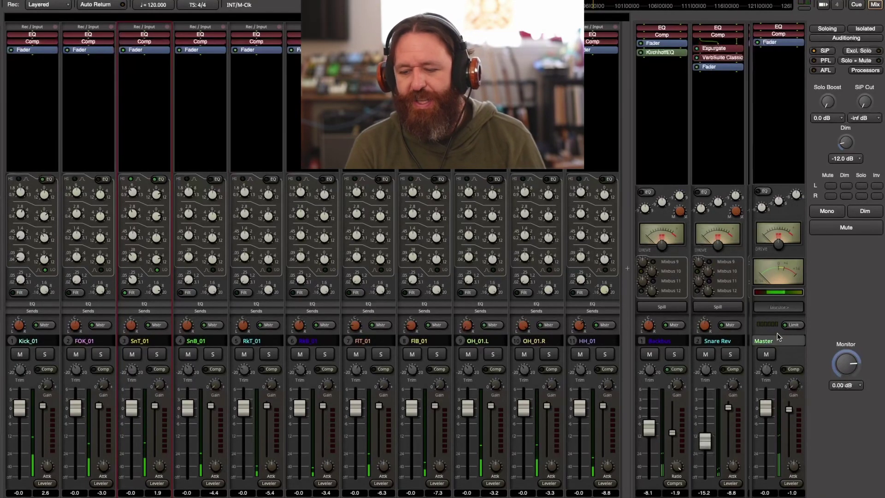
# Display the channels' mixbus sends and rename the Mixbus 9 bus to Drums
pyautogui.click(206, 311)
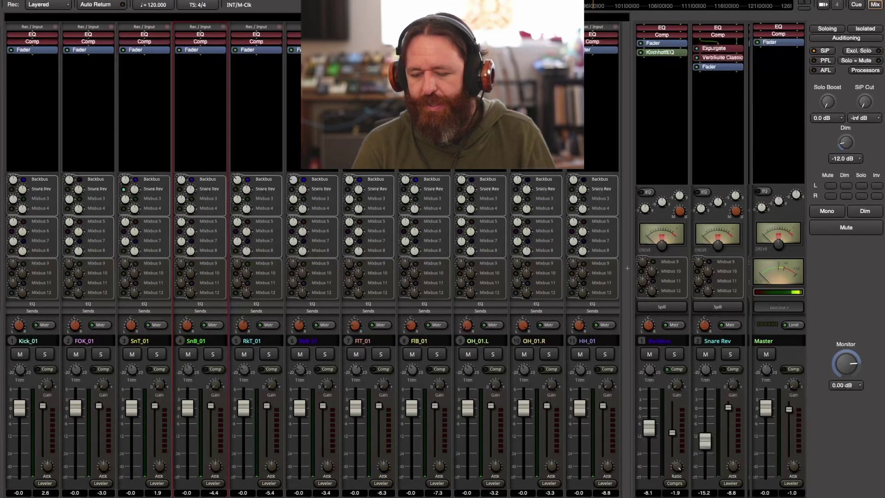
pyautogui.hscroll(5, 692, 258)
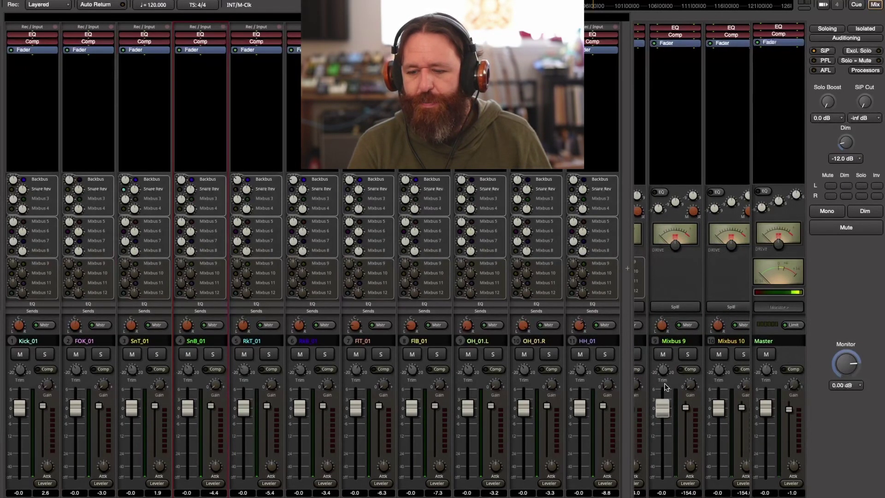
pyautogui.click(676, 343)
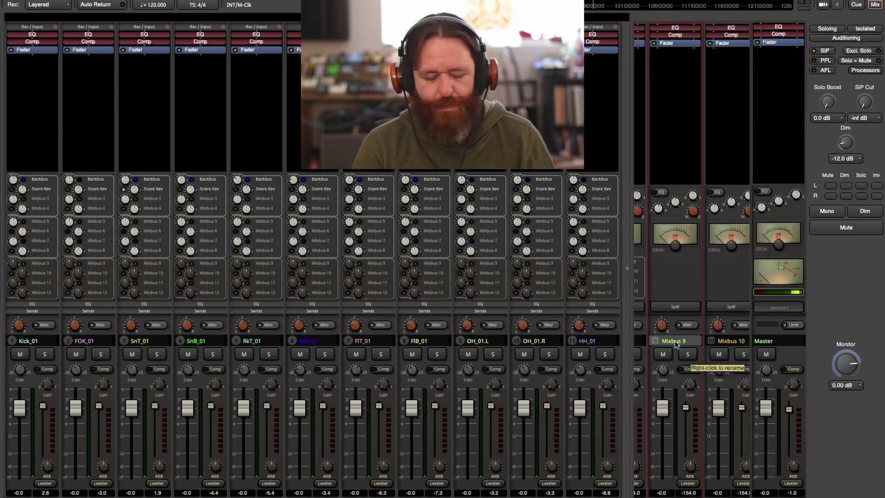
pyautogui.rightClick(675, 343)
pyautogui.click(685, 344)
pyautogui.write('D')
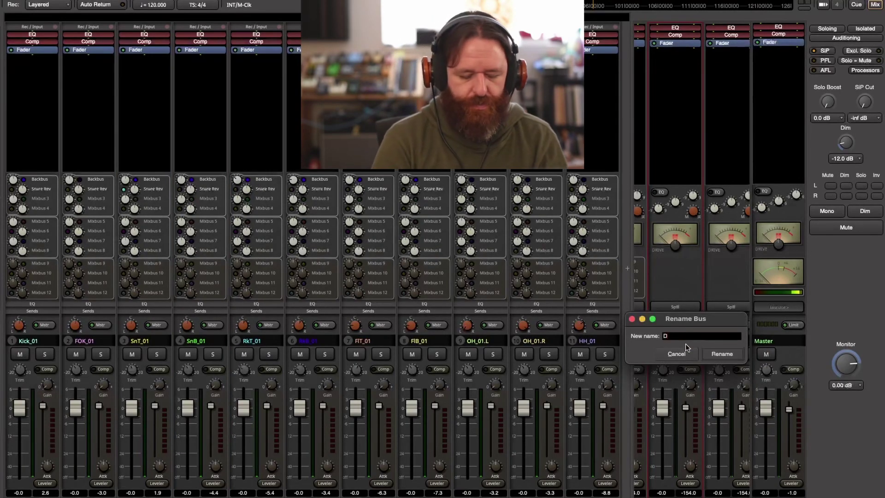
pyautogui.write('ryu')
pyautogui.press('BackSpace')
pyautogui.press('BackSpace')
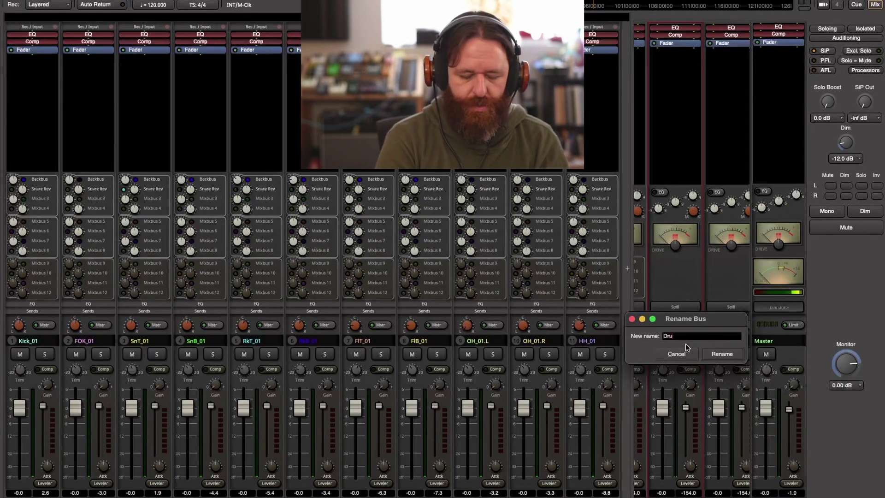
pyautogui.press('Return')
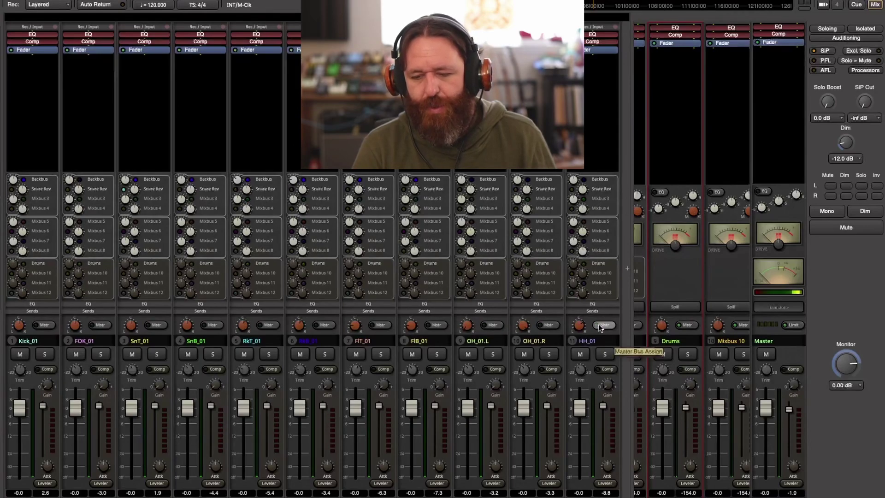
# Take the eleven drum channels off the Master bus and assign them, along with Backbus and Snare Rev, to the Drums bus
pyautogui.press('space')
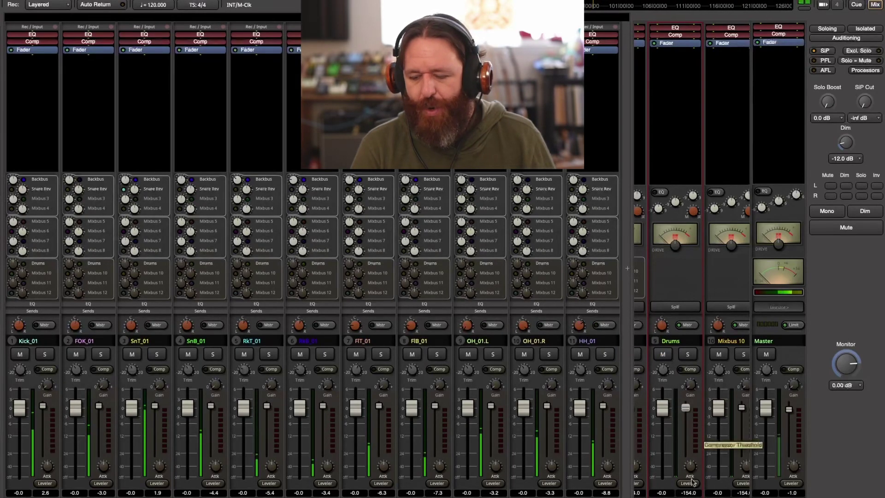
pyautogui.hscroll(-8, 670, 368)
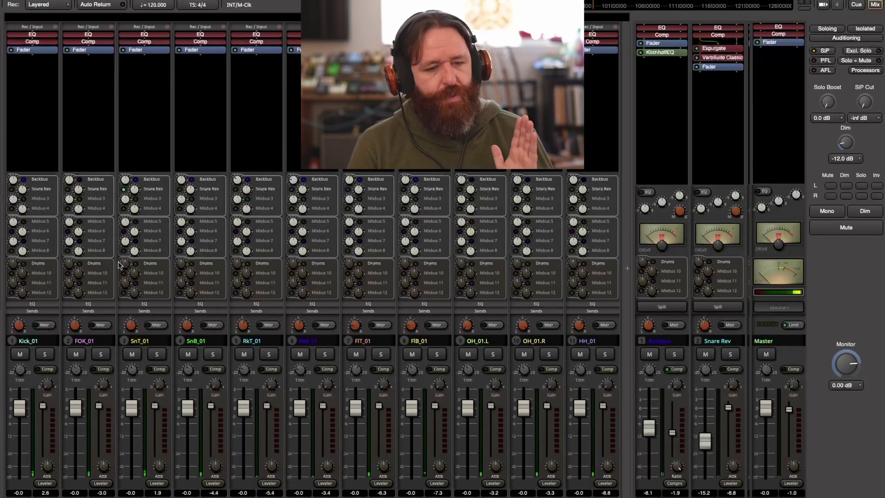
pyautogui.click(23, 263)
pyautogui.click(79, 264)
pyautogui.click(148, 264)
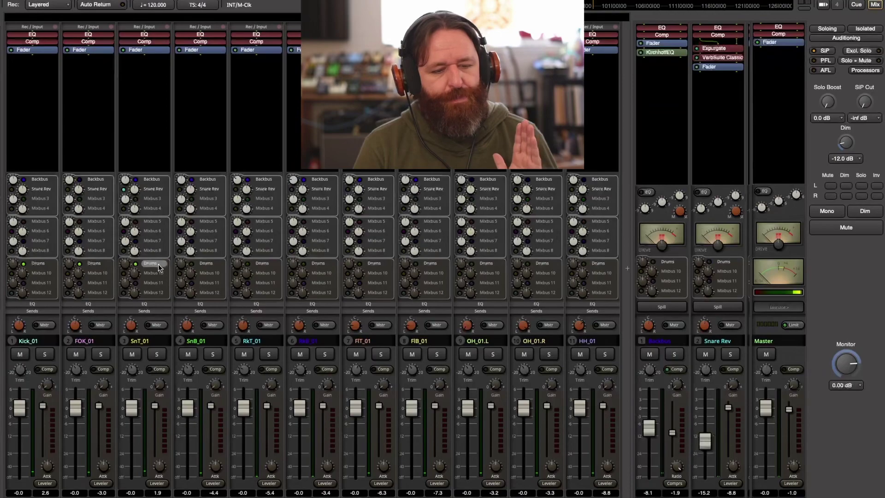
pyautogui.click(206, 264)
pyautogui.click(266, 265)
pyautogui.click(321, 264)
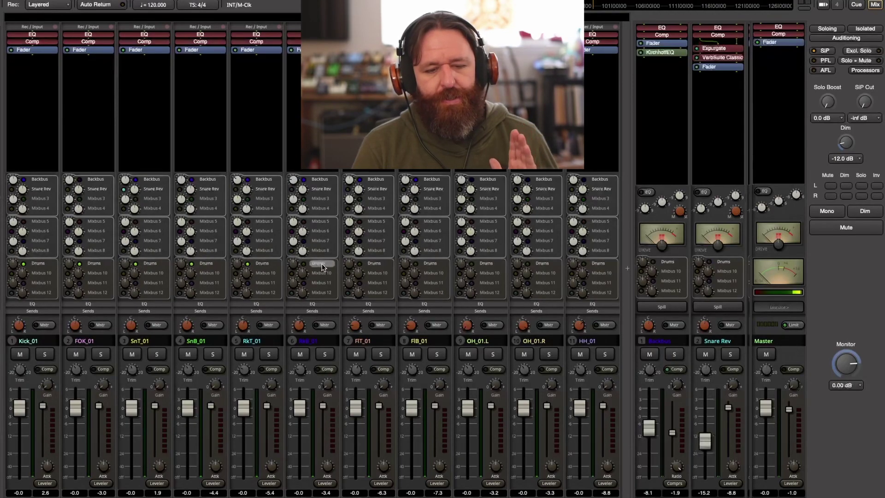
pyautogui.click(377, 265)
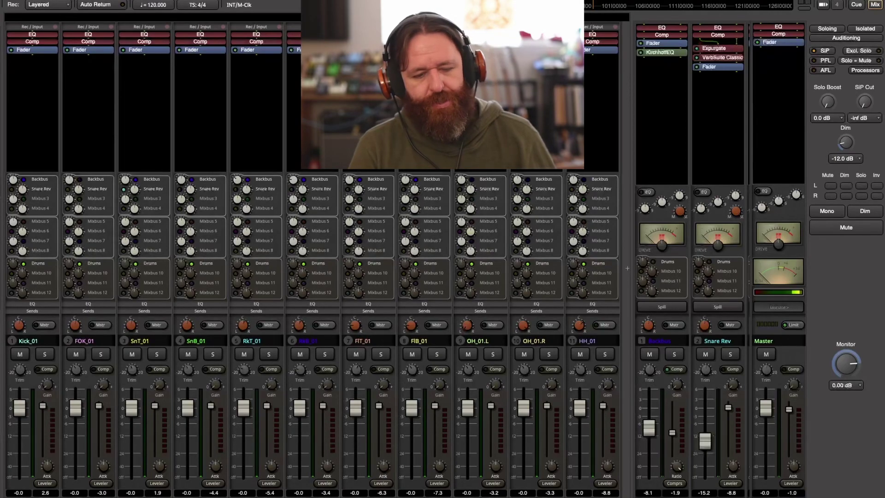
pyautogui.press('space')
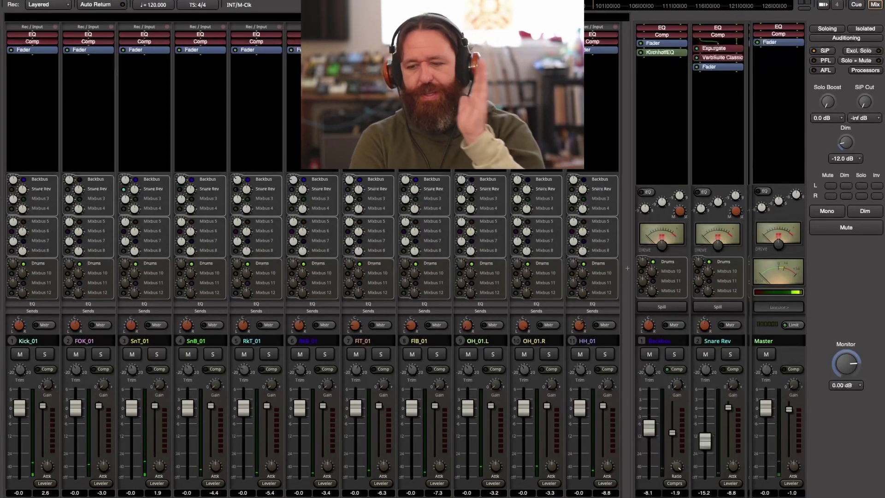
# Pull the Drums bus fader down during playback and reset it to 0 dB
pyautogui.hscroll(6, 691, 258)
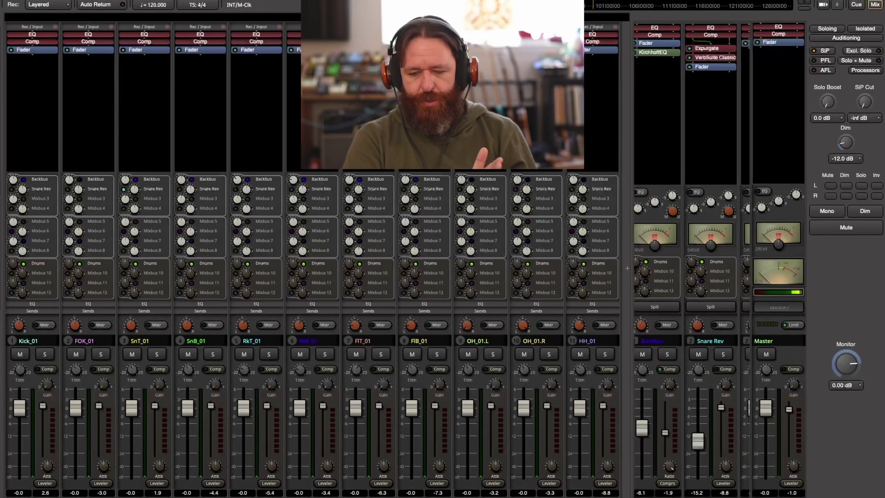
pyautogui.hscroll(3, 628, 268)
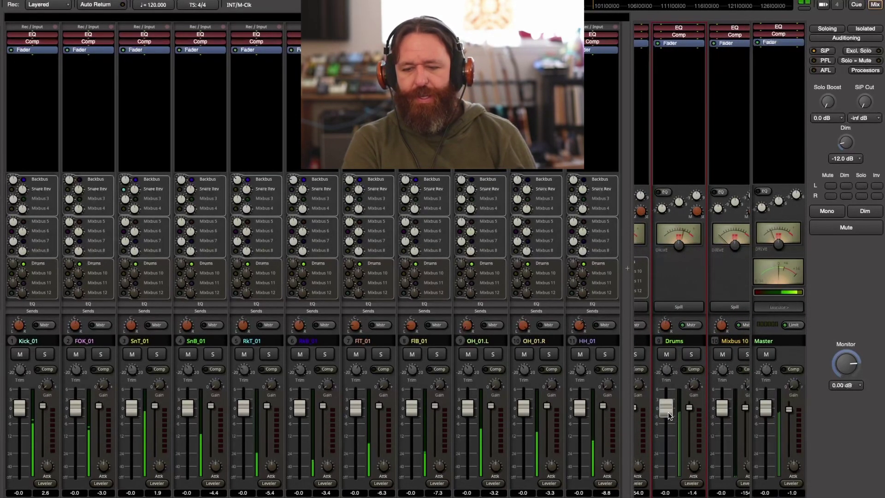
pyautogui.moveTo(666, 408); pyautogui.dragTo(667, 438)
pyautogui.keyDown('shift'); pyautogui.click(669, 437); pyautogui.keyUp('shift')
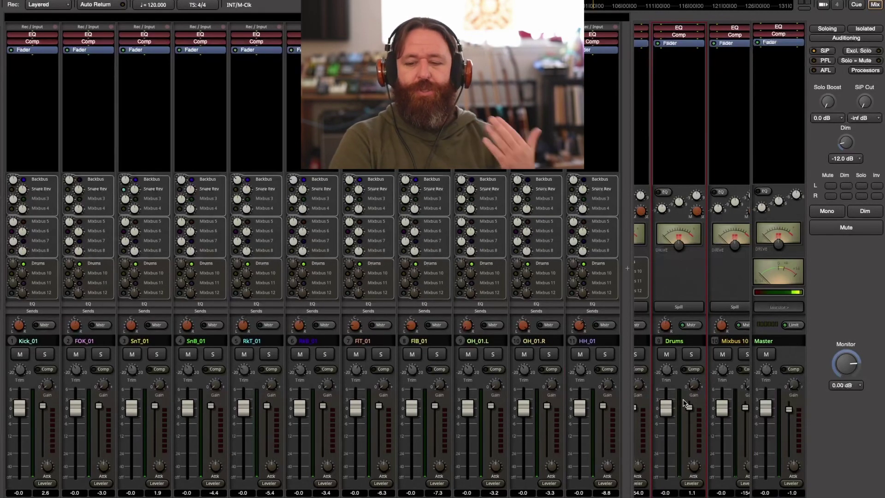
pyautogui.moveTo(668, 409)
pyautogui.mouseDown()
pyautogui.moveTo(665, 458)
pyautogui.moveTo(674, 404)
pyautogui.mouseUp()
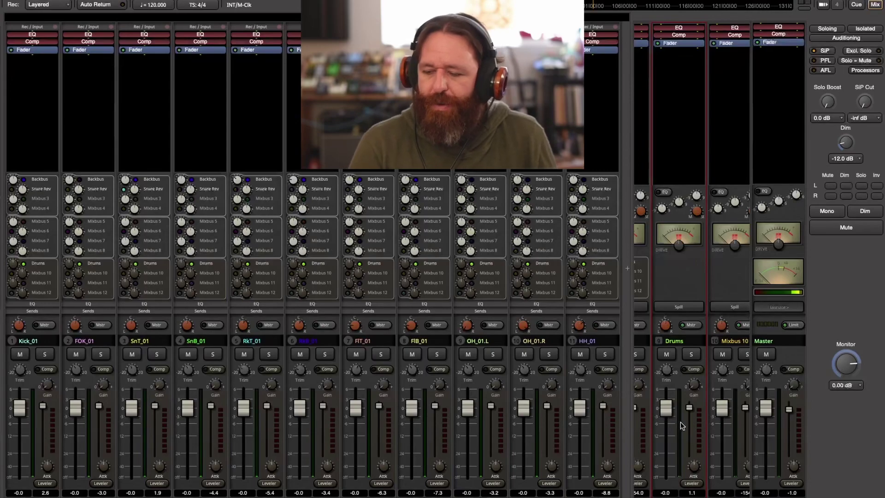
# Lower the Drums bus input trim to -6.0 dB while auditioning the mix
pyautogui.press('space')
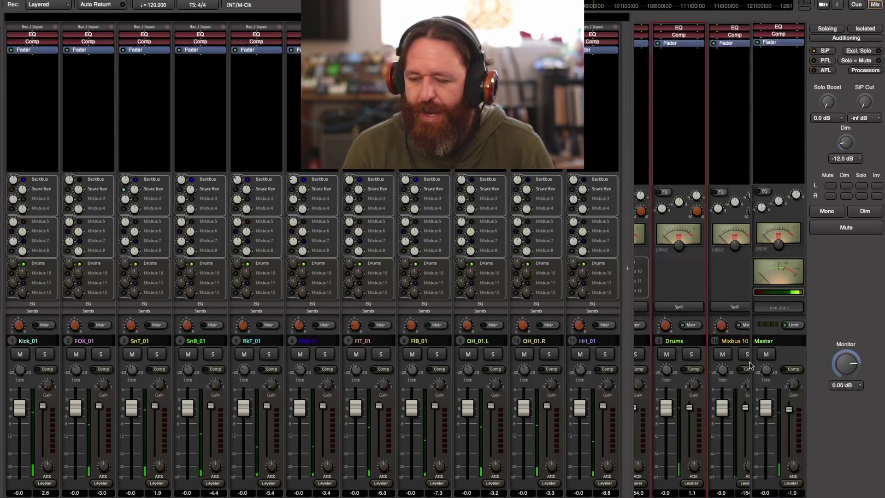
pyautogui.moveTo(666, 408)
pyautogui.mouseDown()
pyautogui.moveTo(663, 423)
pyautogui.moveTo(663, 407)
pyautogui.mouseUp()
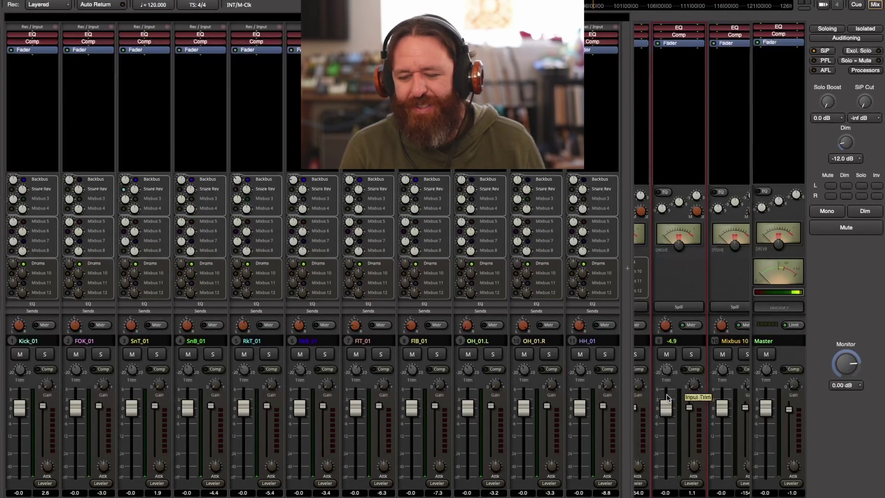
pyautogui.press('space')
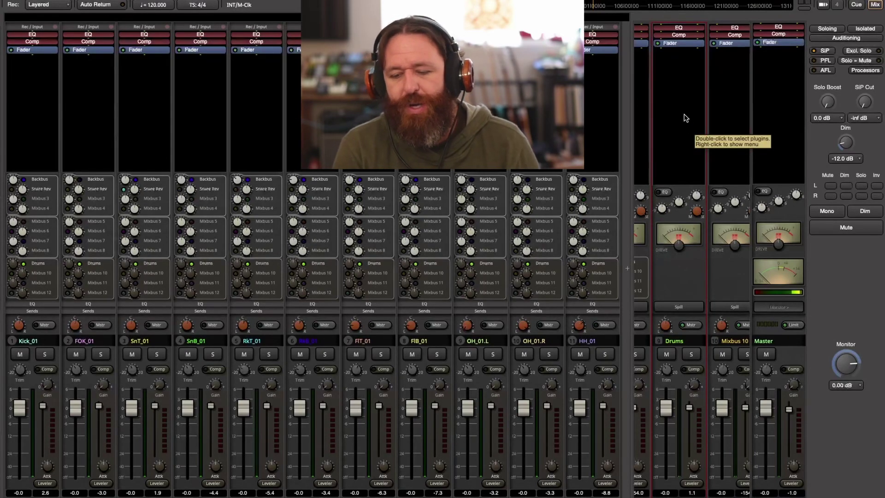
pyautogui.moveTo(669, 372)
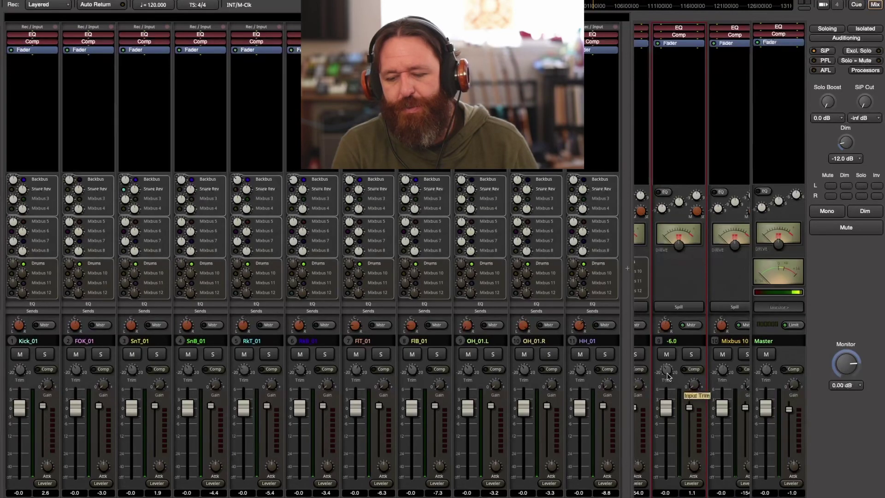
pyautogui.press('space')
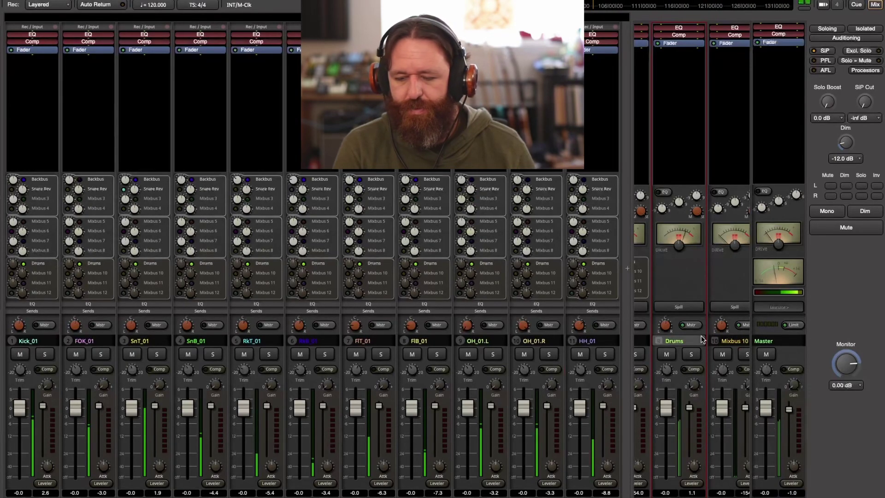
# Insert Plugin Alliance's bx_townhouse Buss Compressor (AudioUnit) after the fader on the Drums bus and position its window over the mixer
pyautogui.rightClick(683, 68)
pyautogui.moveTo(738, 135)
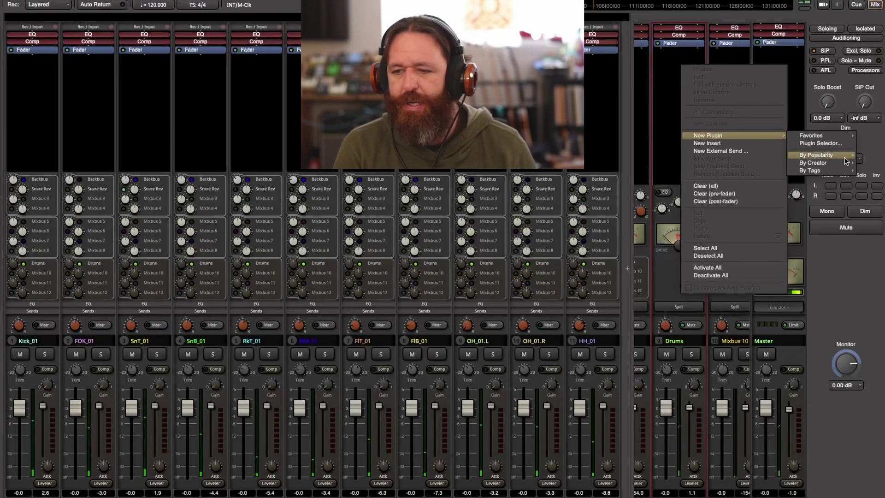
pyautogui.moveTo(845, 164)
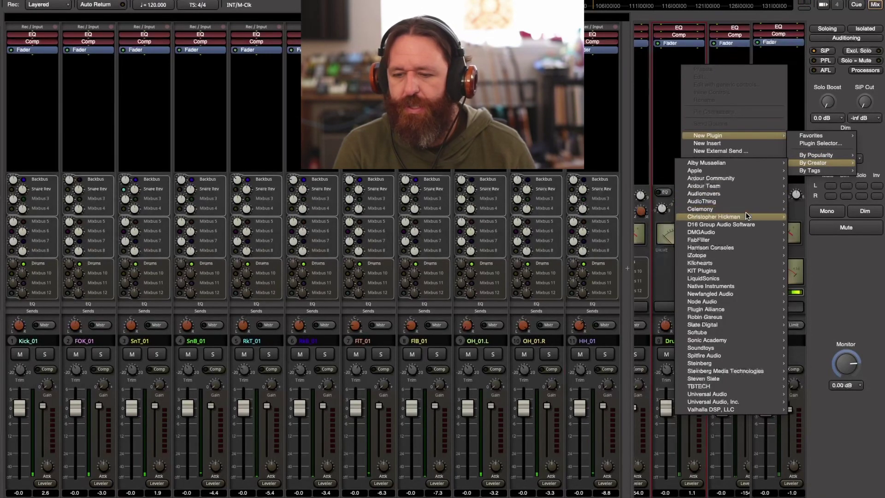
pyautogui.moveTo(730, 434)
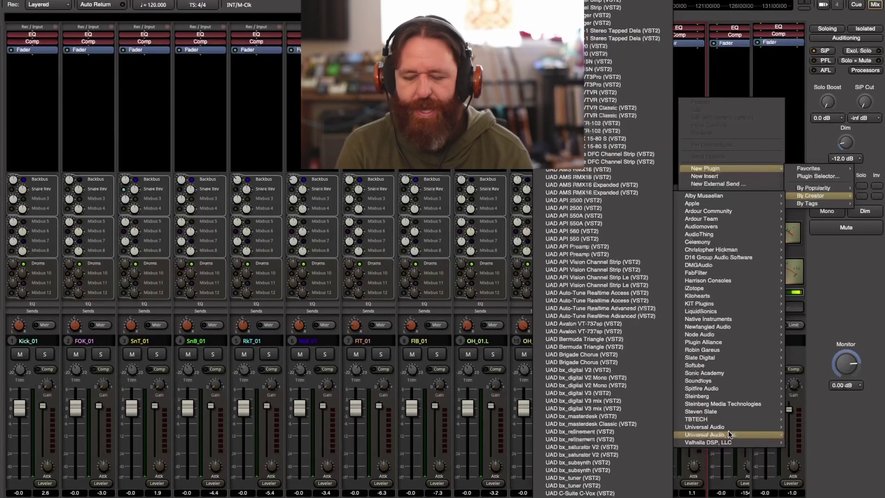
pyautogui.moveTo(729, 404)
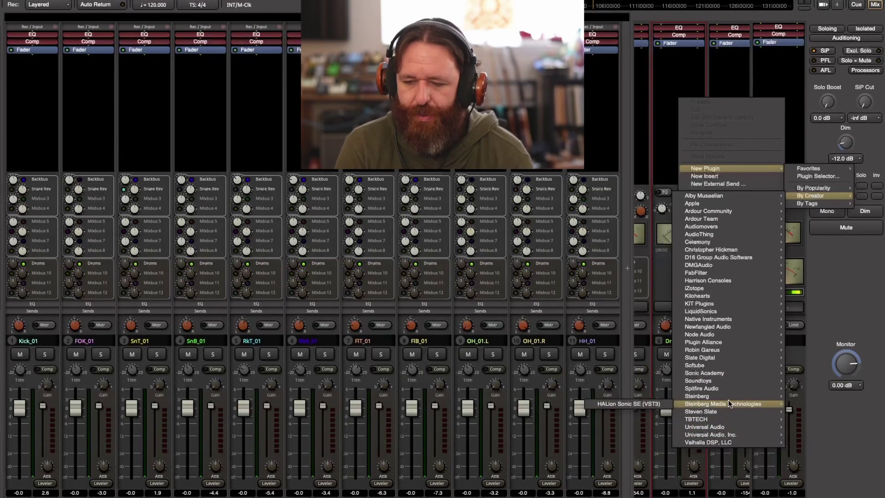
pyautogui.moveTo(747, 329)
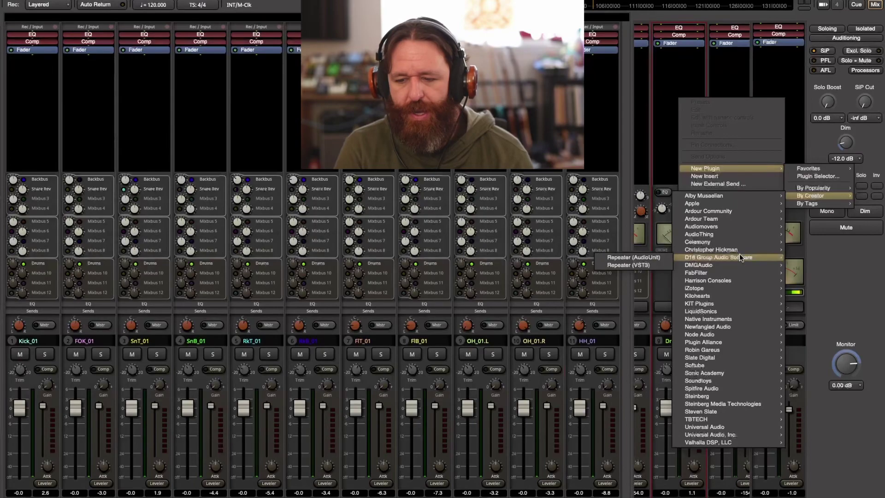
pyautogui.moveTo(742, 280)
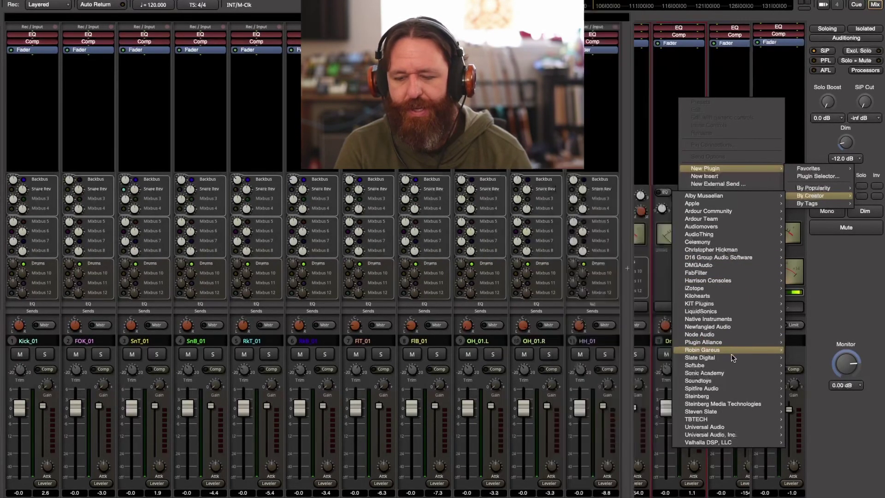
pyautogui.moveTo(732, 358)
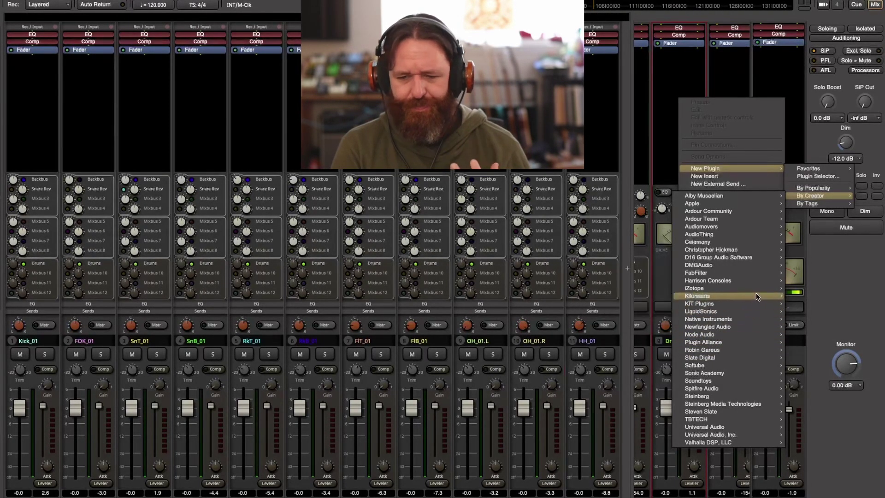
pyautogui.moveTo(764, 270)
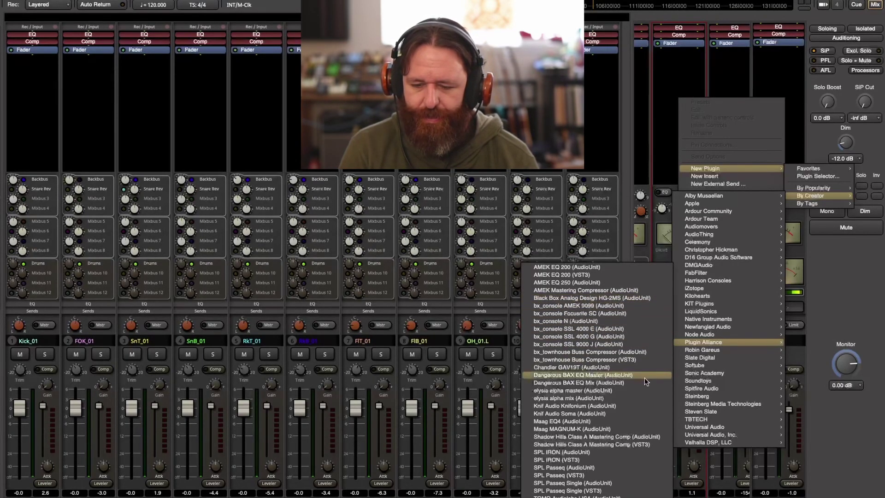
pyautogui.click(599, 352)
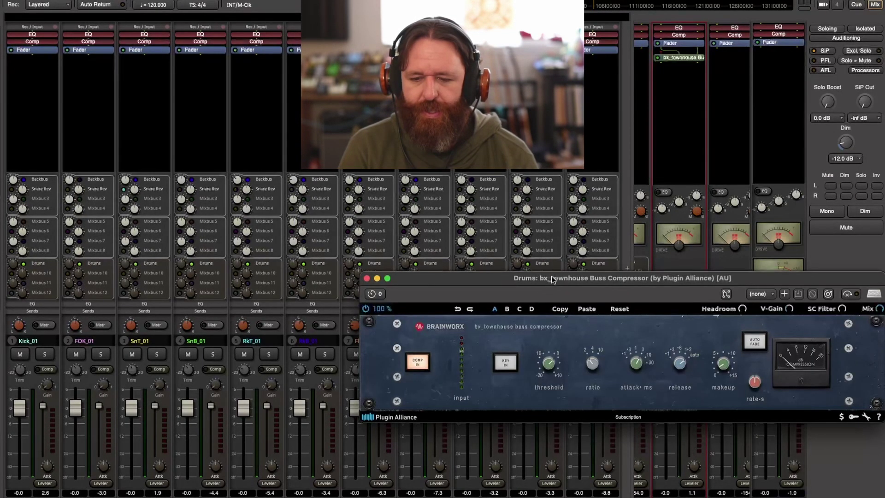
pyautogui.moveTo(375, 235); pyautogui.dragTo(333, 227)
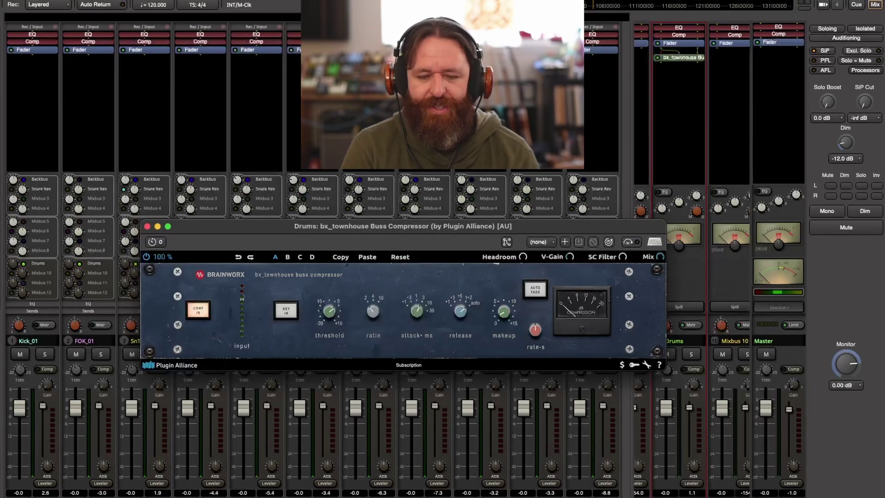
# Set the Drums bus compressor's ratio to 4 and its threshold to about +2.4 dB while the drums play
pyautogui.click(373, 316)
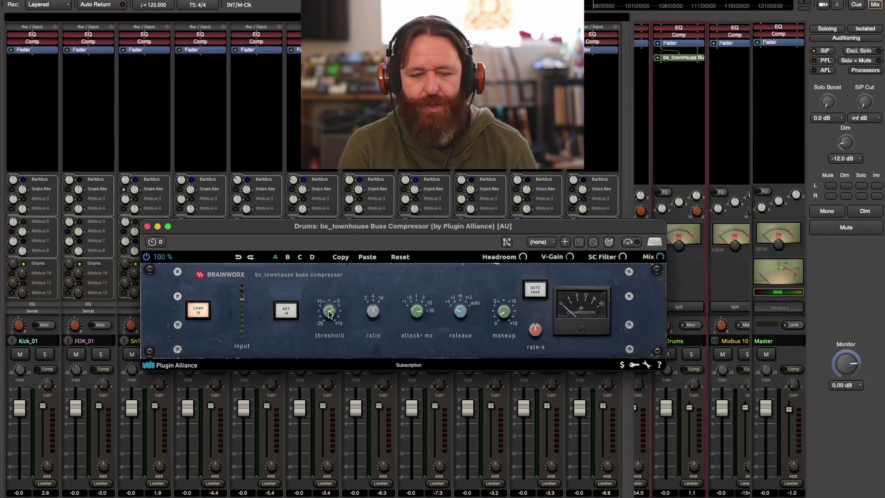
pyautogui.moveTo(329, 316); pyautogui.dragTo(335, 273)
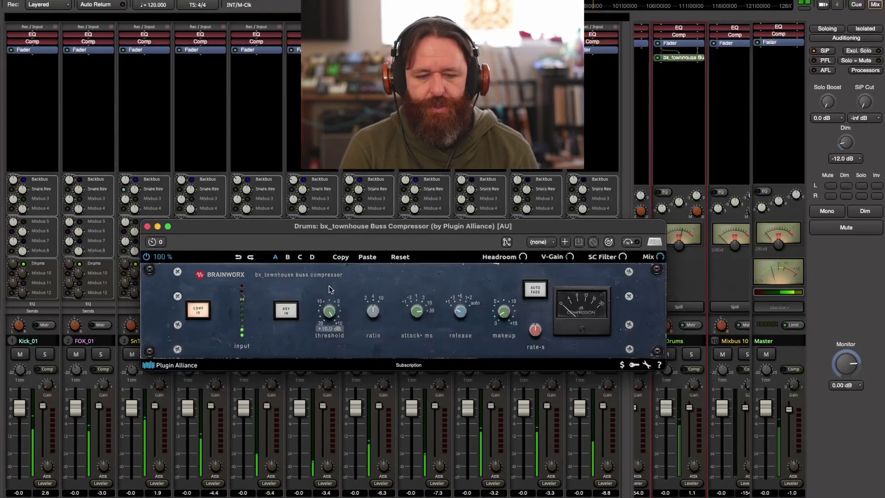
pyautogui.moveTo(329, 290); pyautogui.dragTo(325, 303)
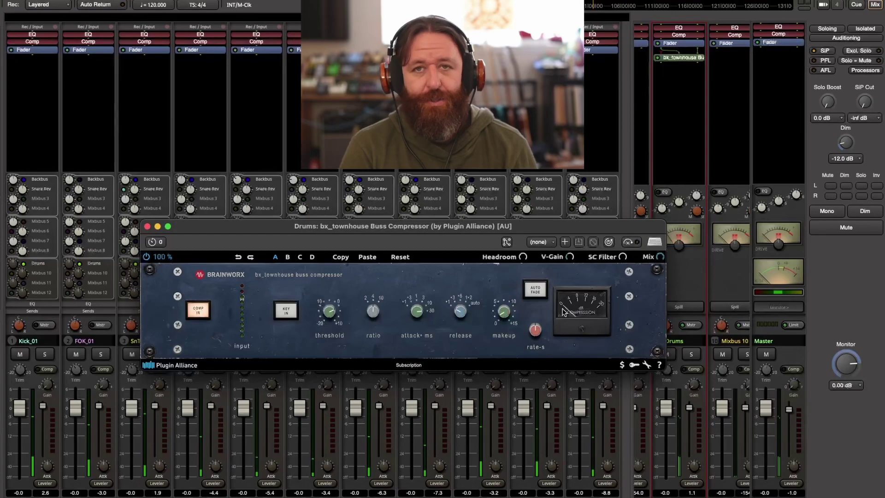
pyautogui.moveTo(334, 314); pyautogui.dragTo(330, 311)
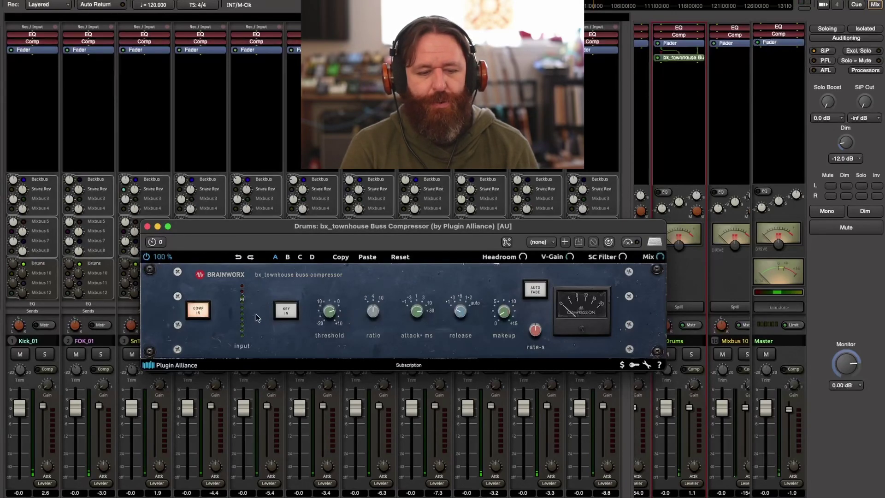
# Compare the drum mix with the bus compressor bypassed and engaged during playback, ending with it engaged
pyautogui.click(198, 310)
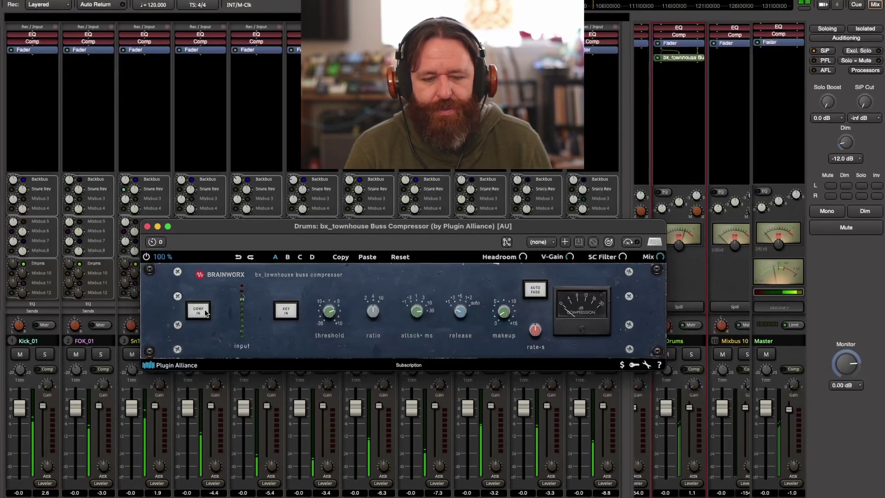
pyautogui.click(205, 312)
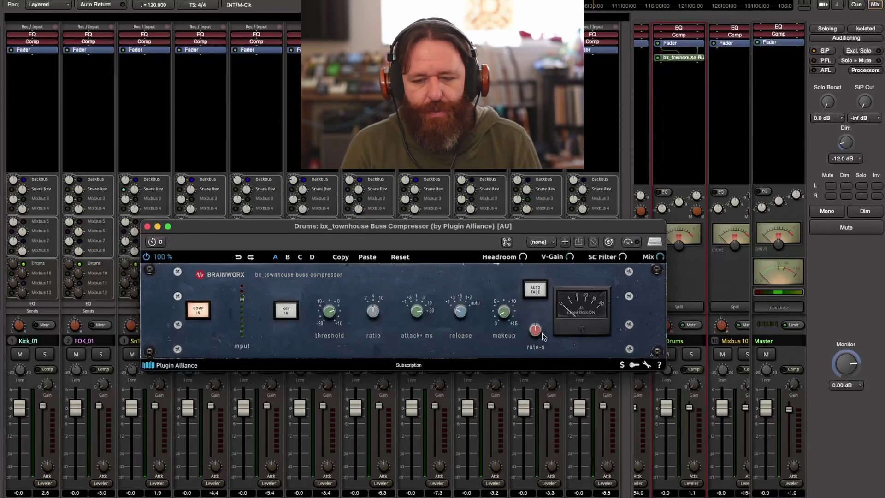
pyautogui.moveTo(332, 316)
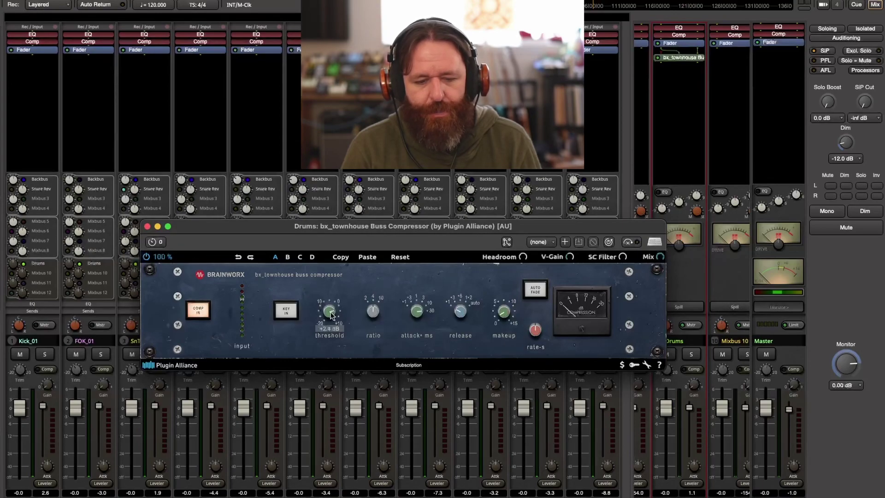
pyautogui.press('space')
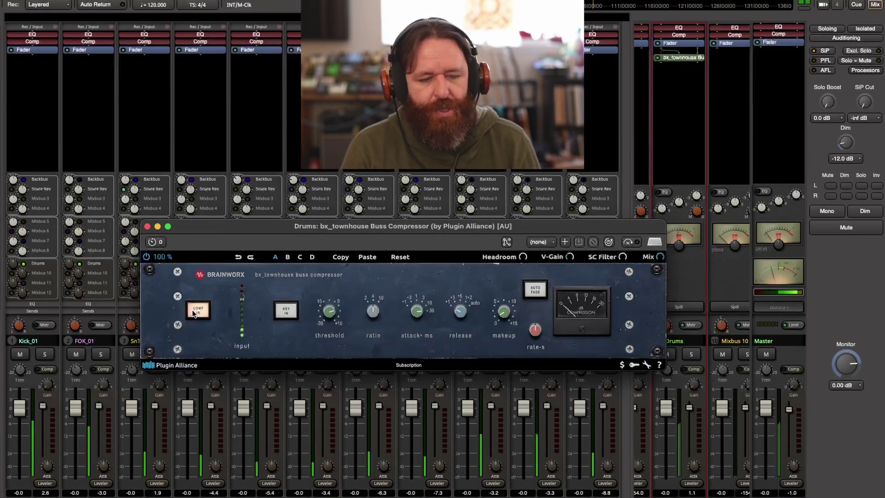
pyautogui.click(198, 311)
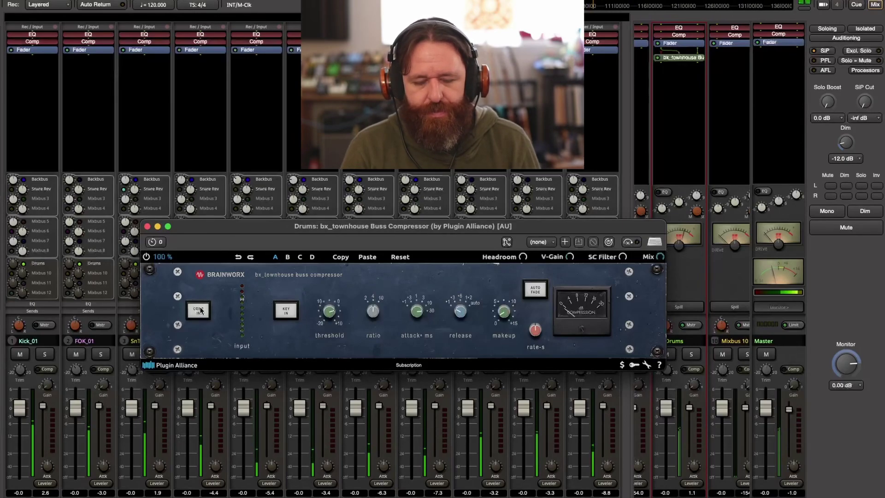
pyautogui.click(199, 310)
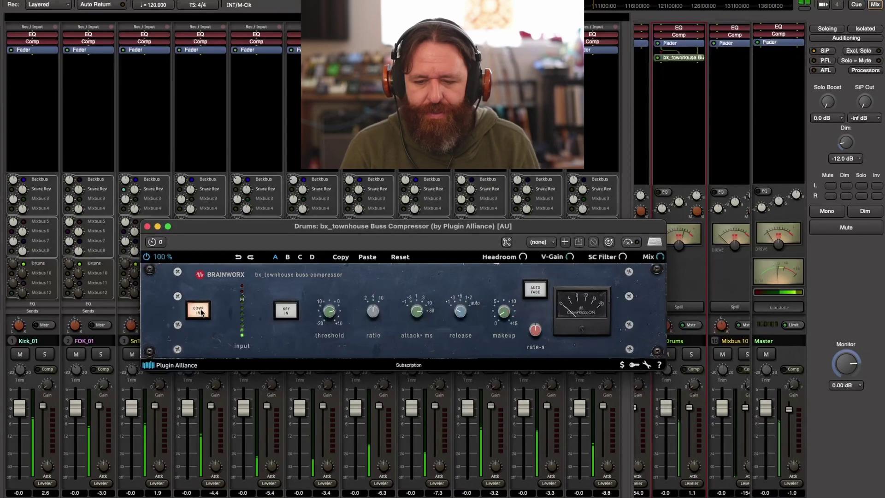
pyautogui.click(200, 311)
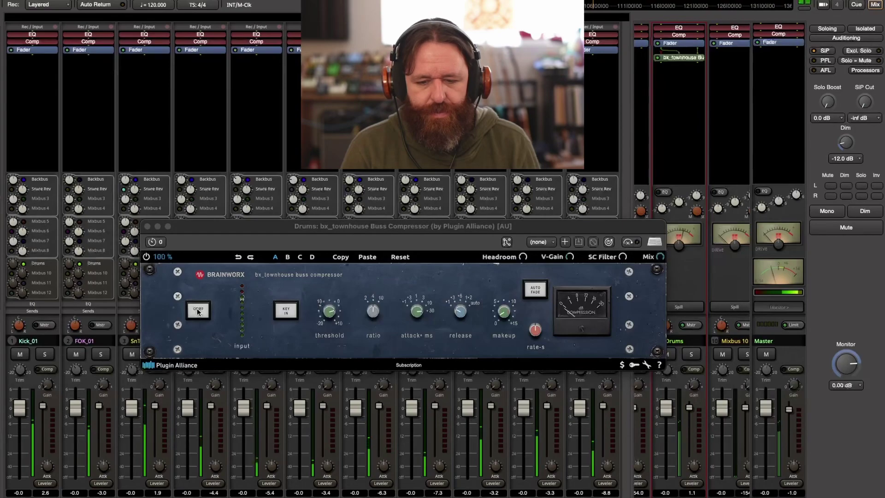
pyautogui.click(199, 310)
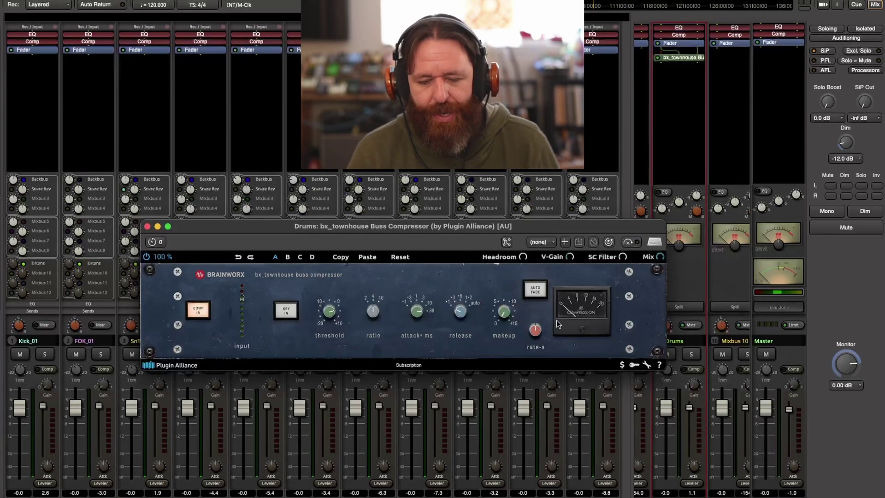
pyautogui.click(198, 312)
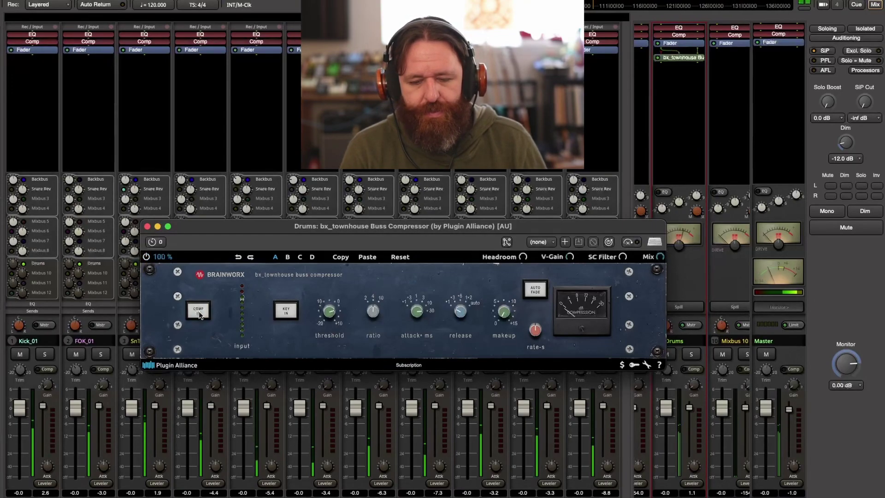
pyautogui.click(198, 311)
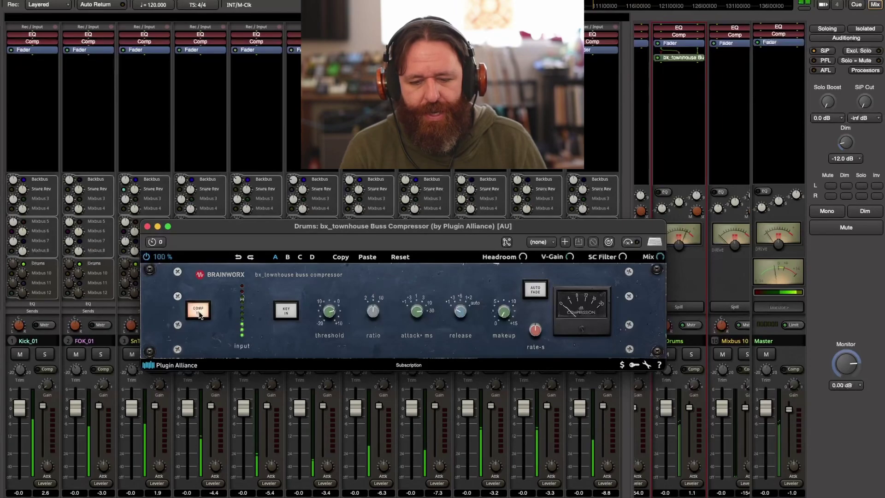
pyautogui.click(199, 312)
pyautogui.click(199, 311)
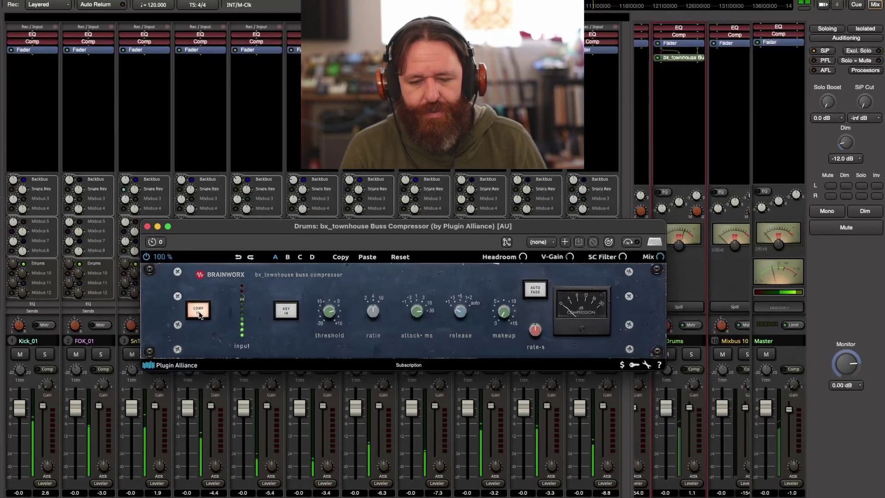
pyautogui.click(198, 312)
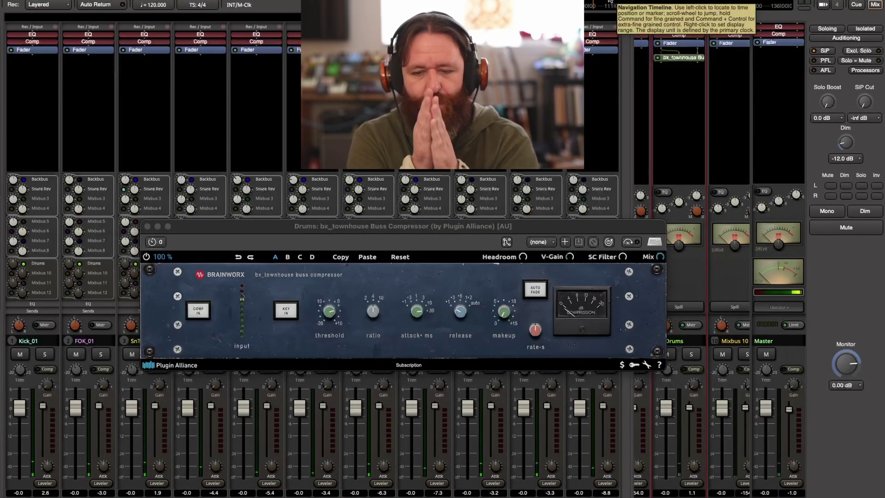
pyautogui.click(199, 312)
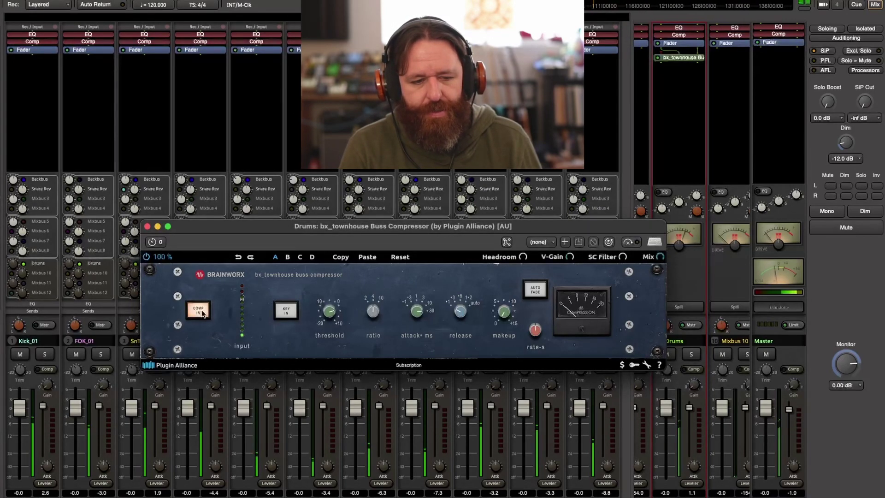
pyautogui.click(199, 311)
pyautogui.click(199, 311)
pyautogui.click(202, 313)
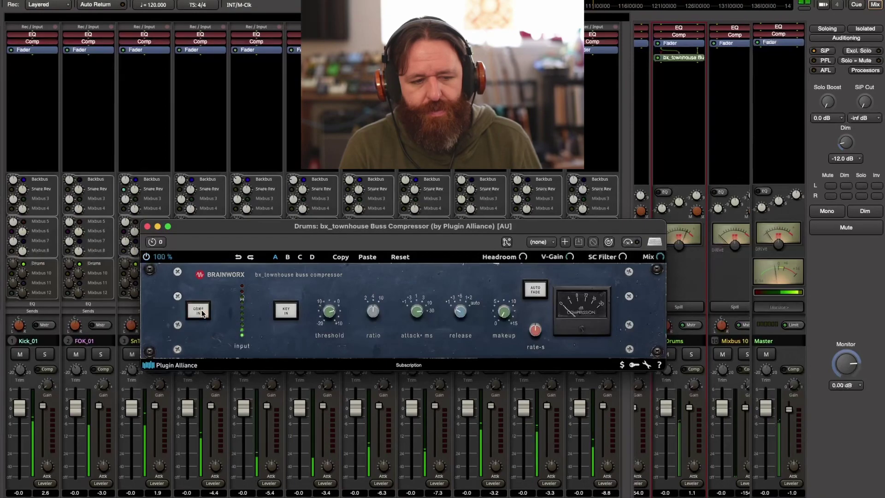
pyautogui.click(202, 313)
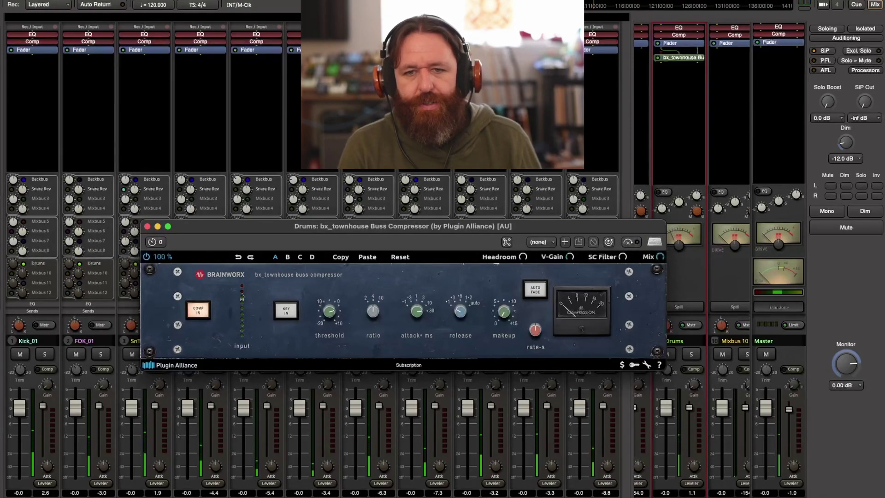
# Slightly adjust the compressor's makeup gain, audition the drums and close the compressor window
pyautogui.moveTo(505, 314)
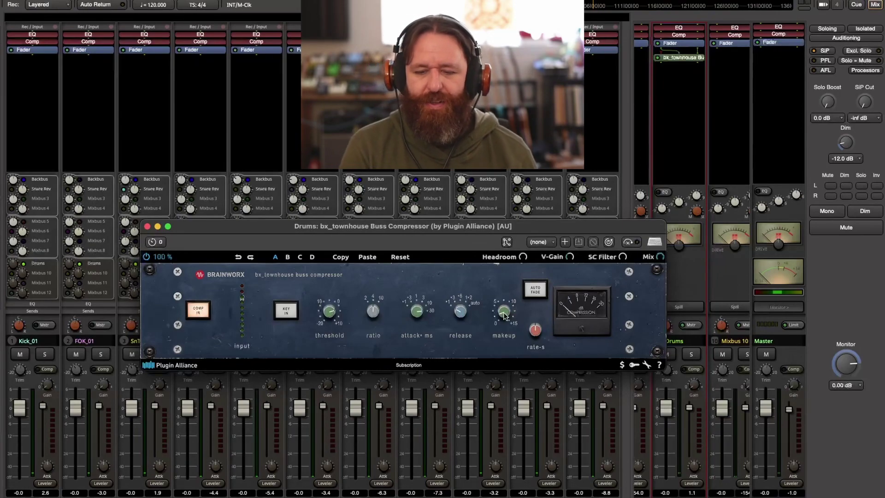
pyautogui.moveTo(505, 316); pyautogui.dragTo(506, 315)
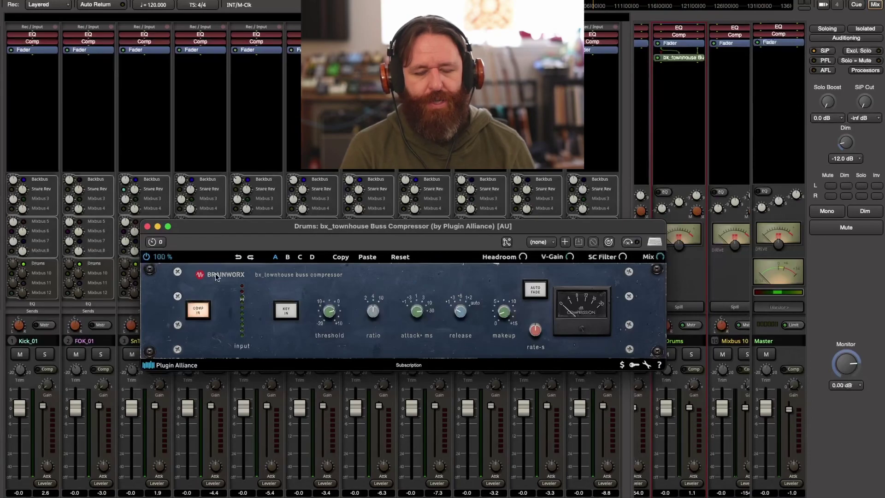
pyautogui.press('space')
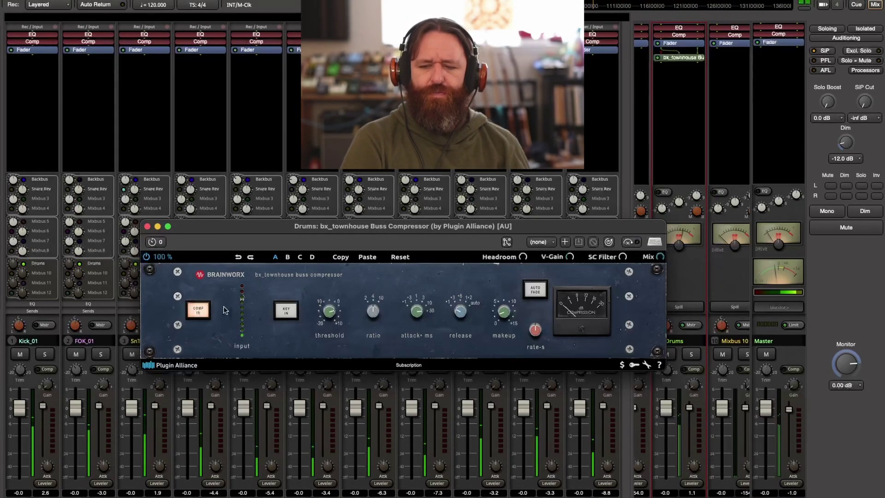
pyautogui.click(147, 227)
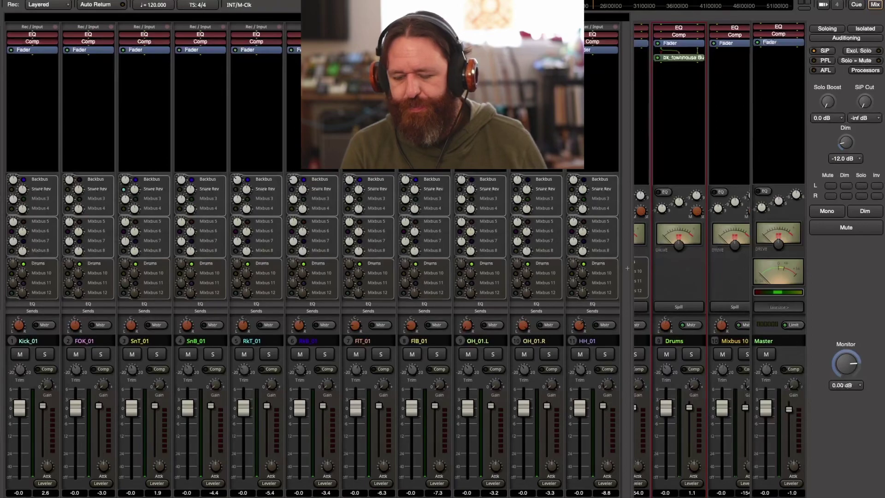
# Audition the mix from an earlier part of the song with the Backbus and Snare Rev strips in view
pyautogui.hscroll(-3, 691, 259)
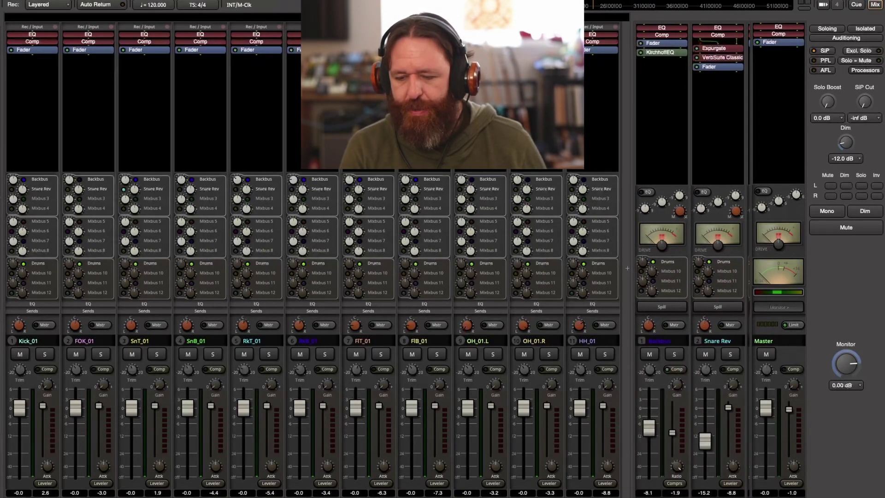
pyautogui.press('space')
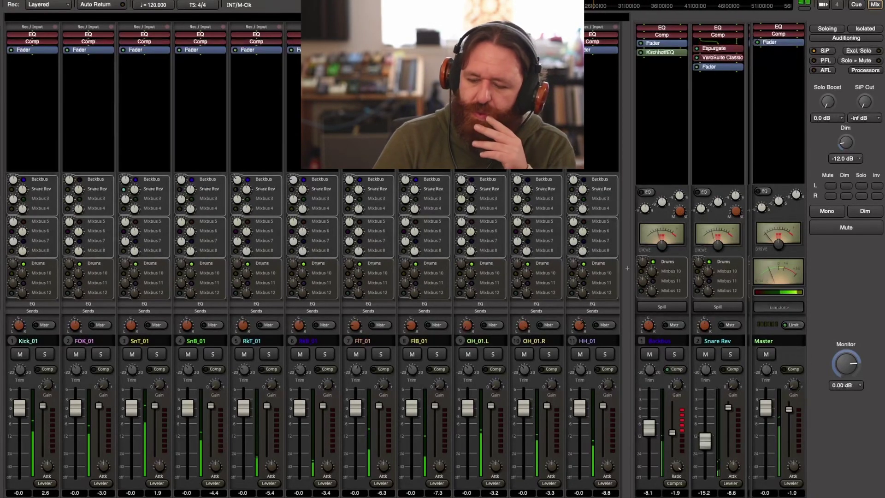
# Move the bx_townhouse compressor ahead of the fader in the Drums bus processor chain
pyautogui.hscroll(3, 734, 50)
pyautogui.hscroll(3, 735, 51)
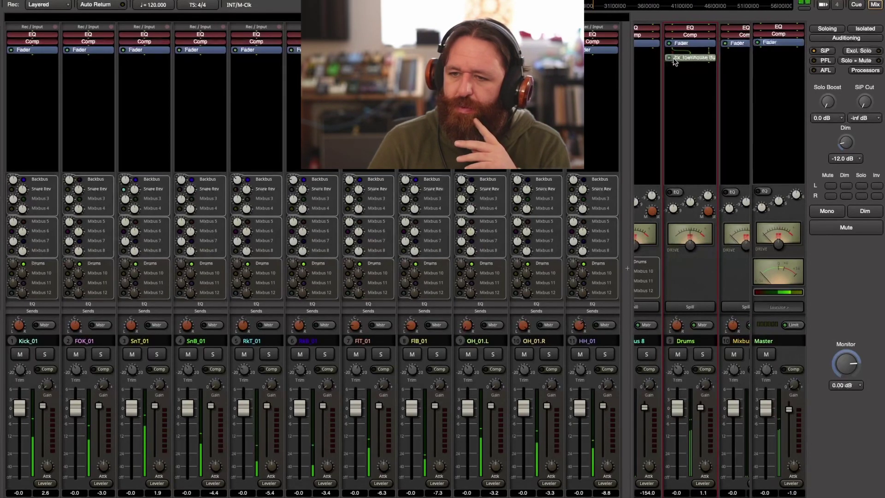
pyautogui.moveTo(671, 60); pyautogui.dragTo(690, 49)
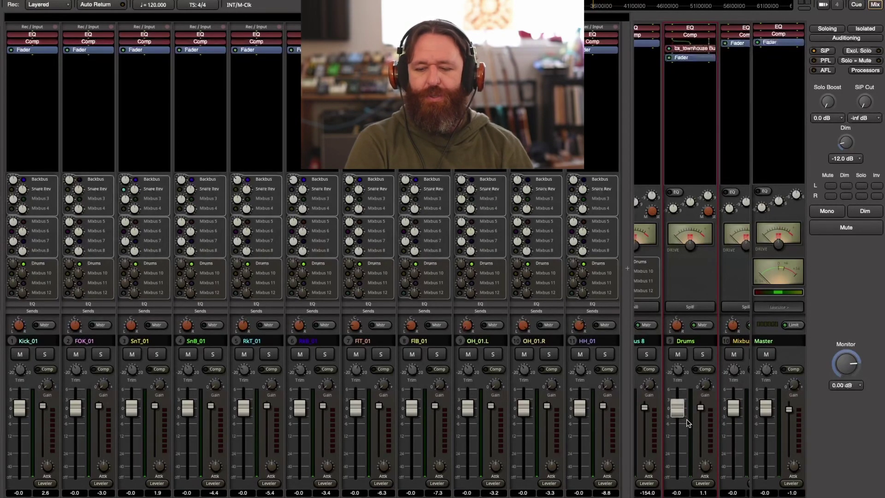
pyautogui.hscroll(-5, 692, 258)
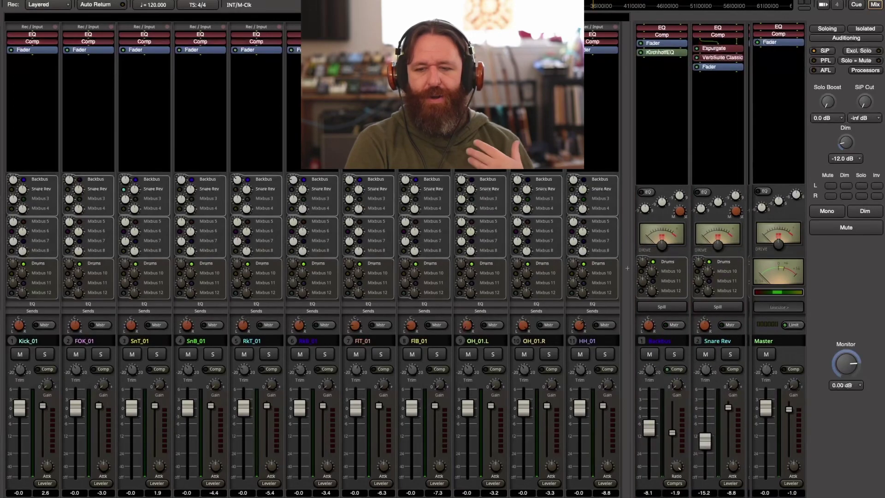
pyautogui.hscroll(8, 691, 258)
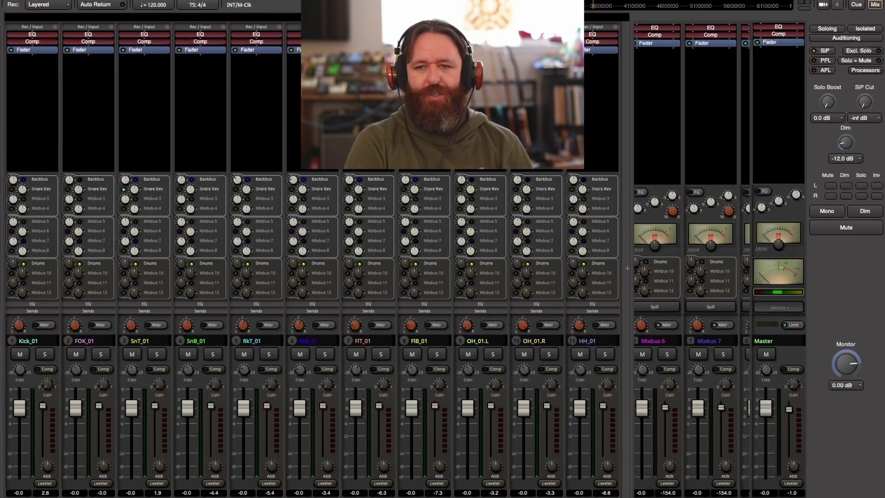
pyautogui.hscroll(2, 692, 258)
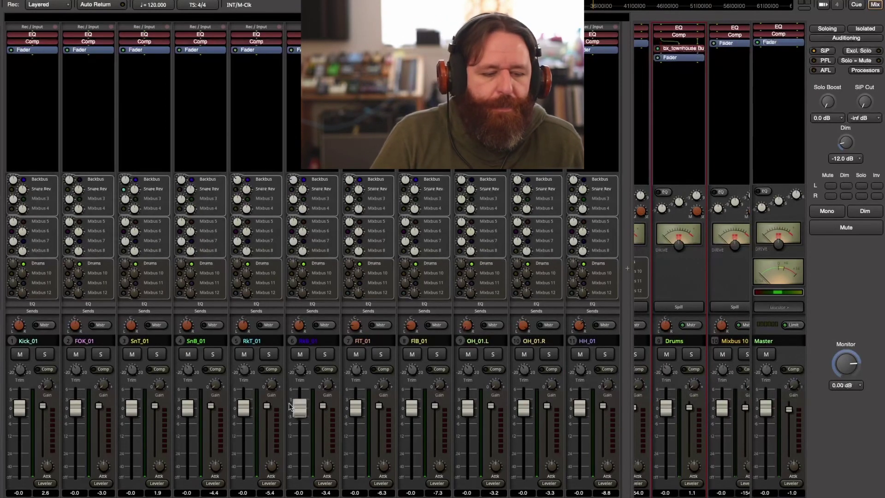
# Show the channel EQ controls, play the song and set HH_01's filter to 120 Hz
pyautogui.click(92, 304)
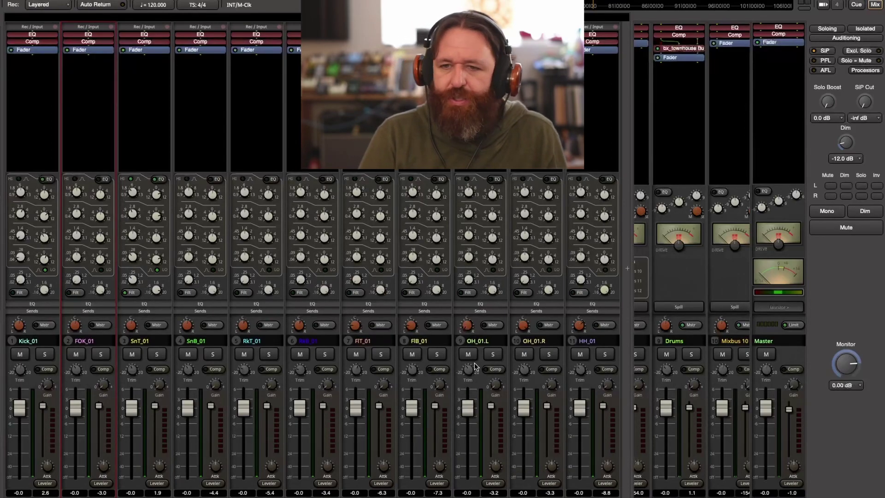
pyautogui.press('space')
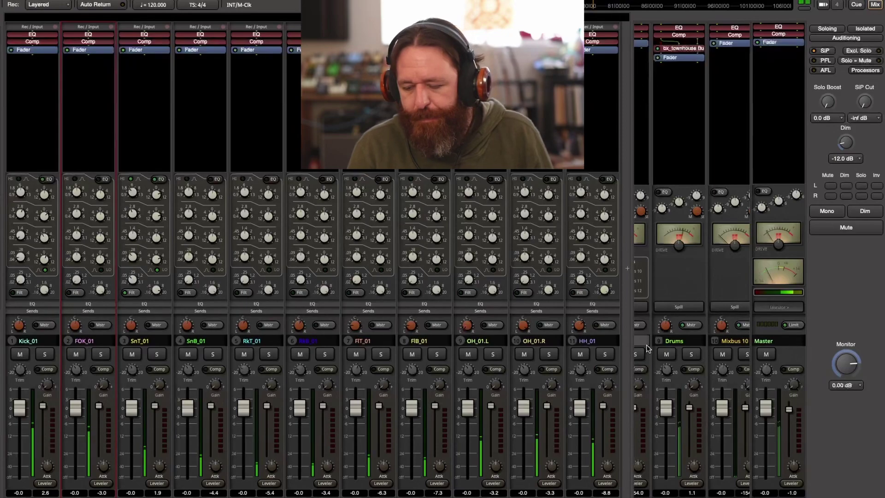
pyautogui.hscroll(-5, 696, 41)
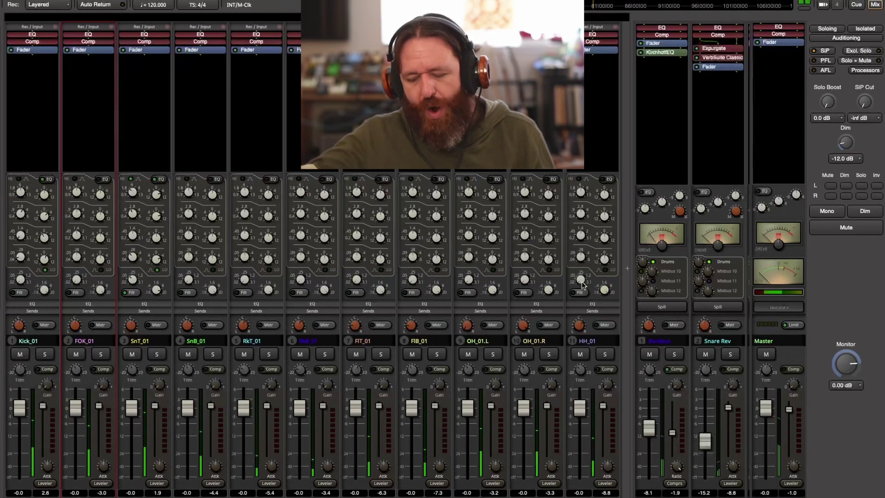
pyautogui.moveTo(582, 284); pyautogui.dragTo(582, 280)
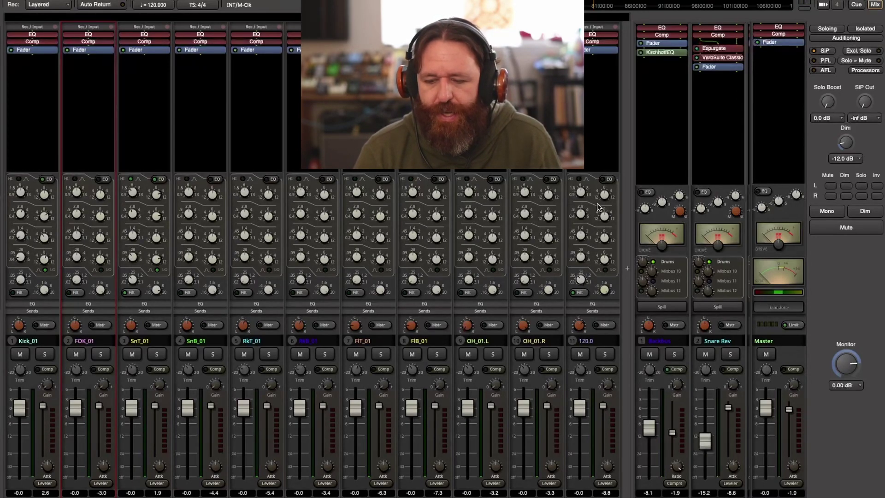
# Boost HH_01's high EQ band by about 1.7 dB at 5.04 kHz and readjust its filter frequency
pyautogui.moveTo(603, 195); pyautogui.dragTo(607, 187)
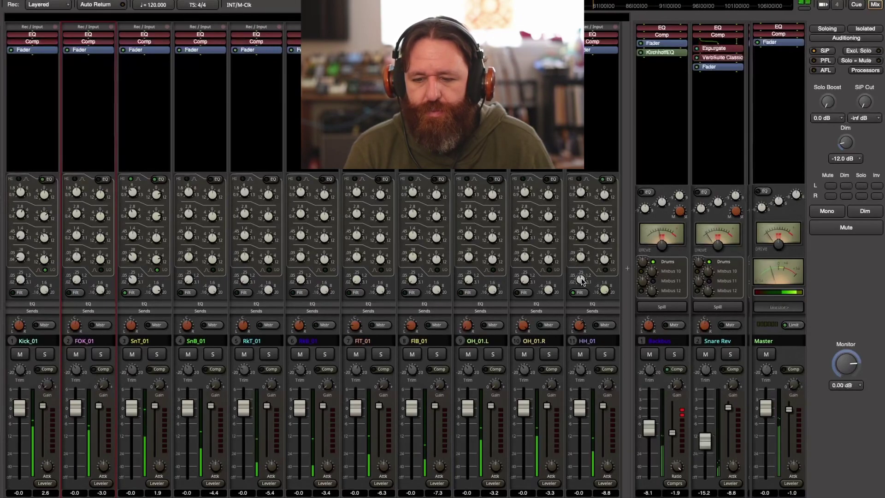
pyautogui.moveTo(581, 280); pyautogui.dragTo(581, 285)
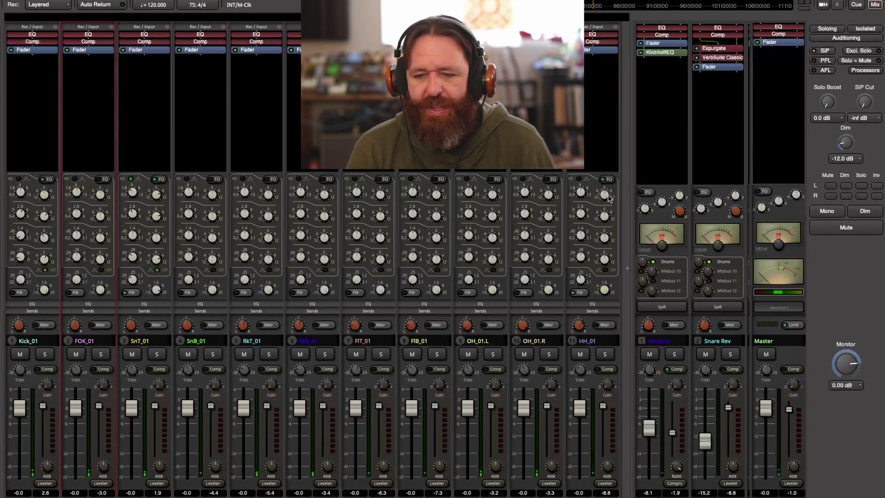
pyautogui.moveTo(609, 194)
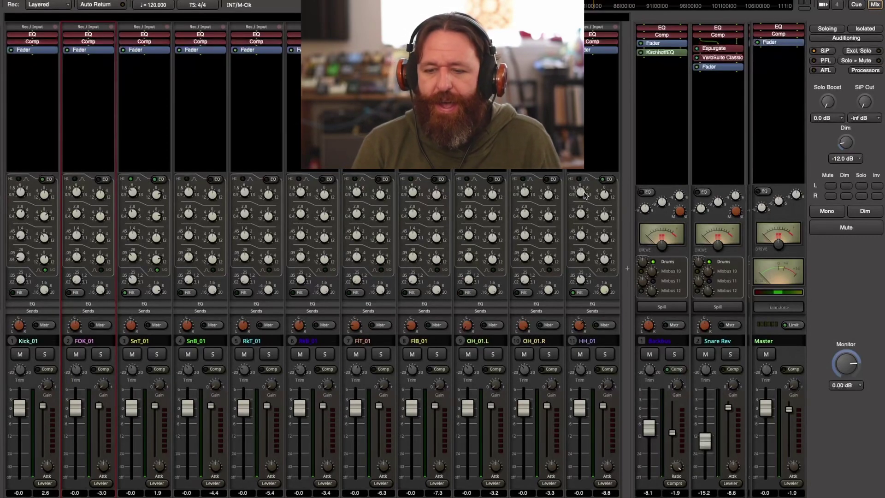
pyautogui.moveTo(584, 200)
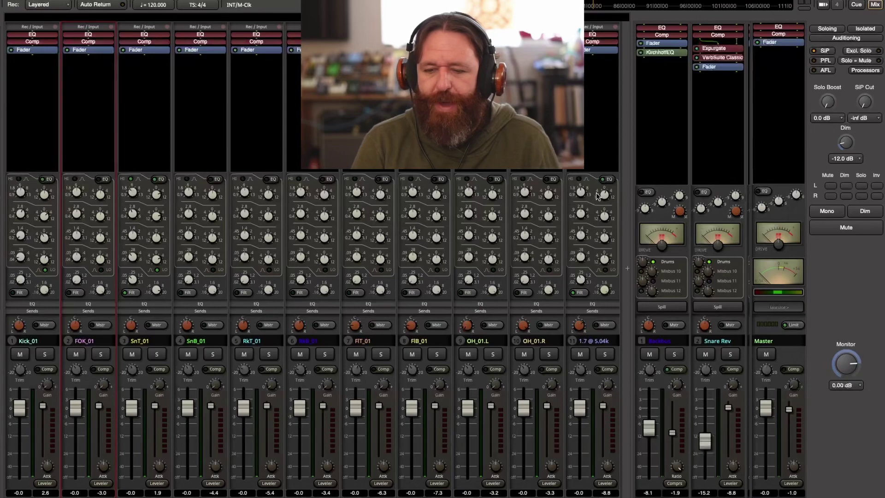
# Fine-tune HH_01's high-band EQ gain while the drums play
pyautogui.press('space')
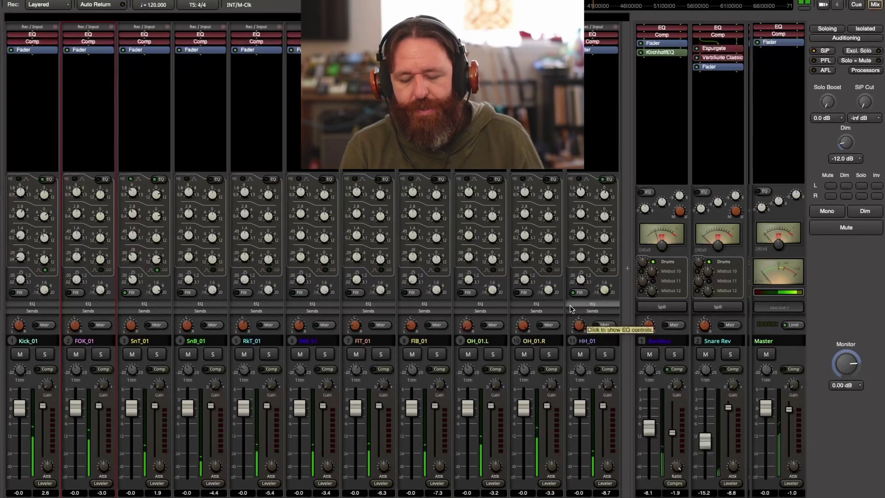
pyautogui.moveTo(605, 191); pyautogui.dragTo(604, 188)
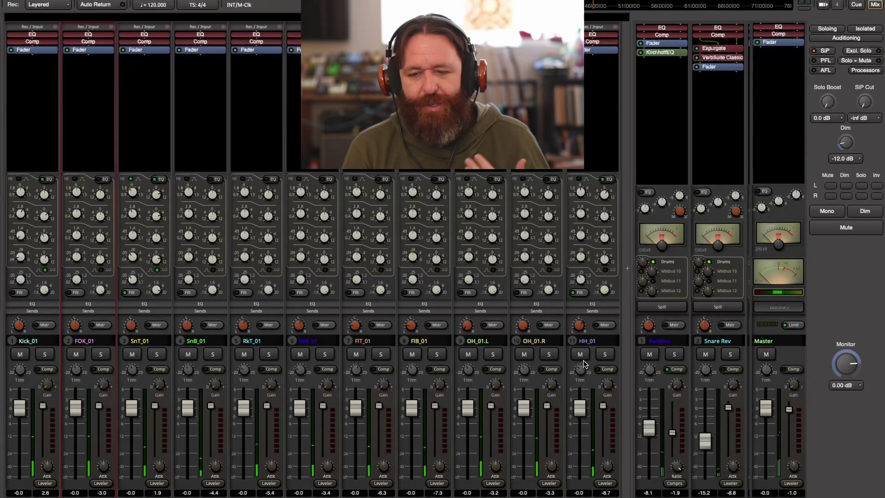
pyautogui.moveTo(580, 372)
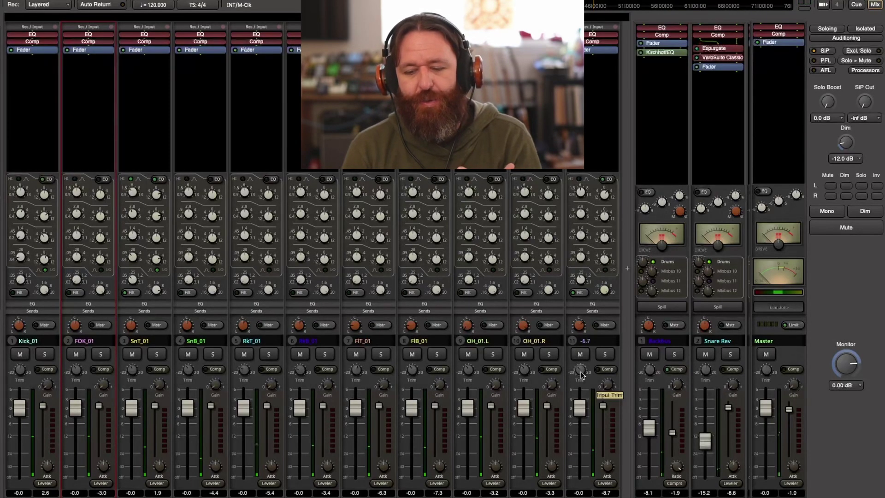
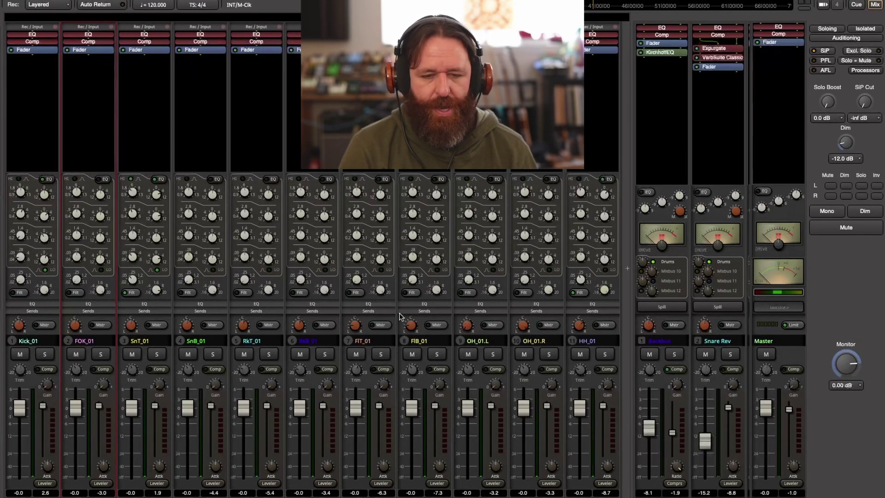
# Toggle FlB_01's low EQ band shape and set its filter frequency to about 30 Hz
pyautogui.click(380, 269)
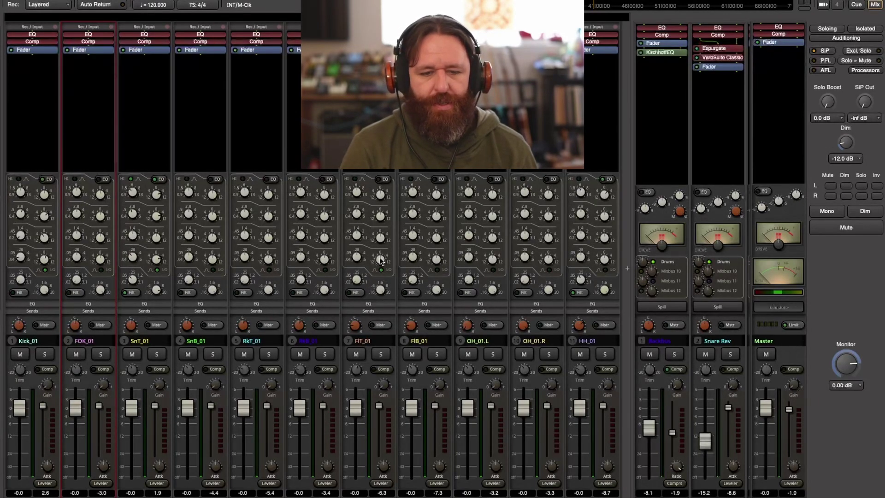
pyautogui.click(437, 269)
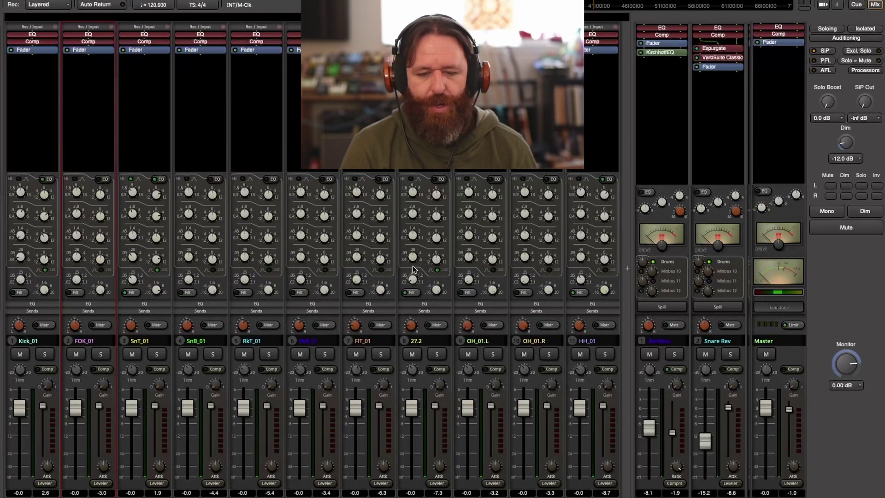
pyautogui.moveTo(413, 274); pyautogui.dragTo(415, 273)
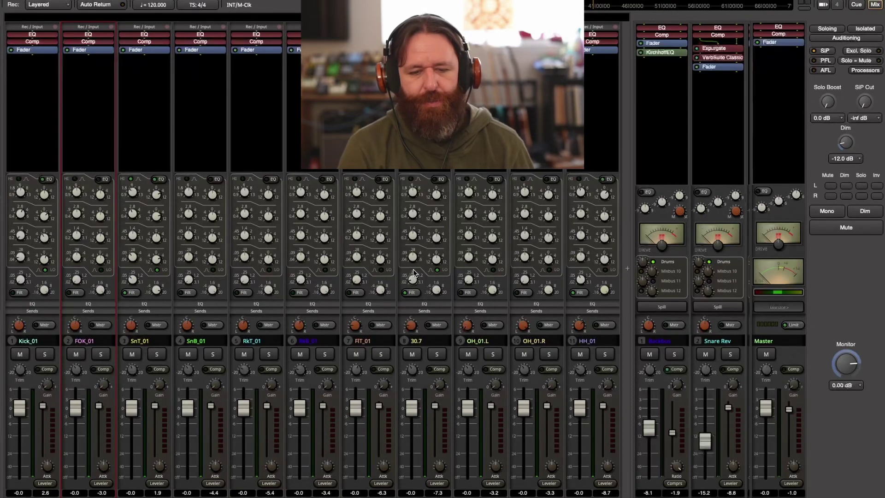
pyautogui.moveTo(416, 277); pyautogui.dragTo(417, 276)
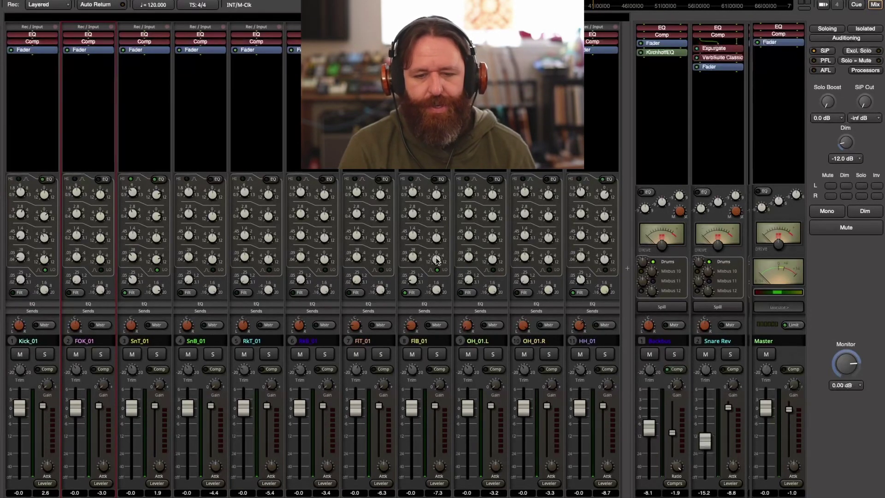
# Boost FlB_01's low EQ band by about 5 dB near 46.7 Hz and refine its frequency and gain during playback
pyautogui.moveTo(441, 222); pyautogui.dragTo(445, 218)
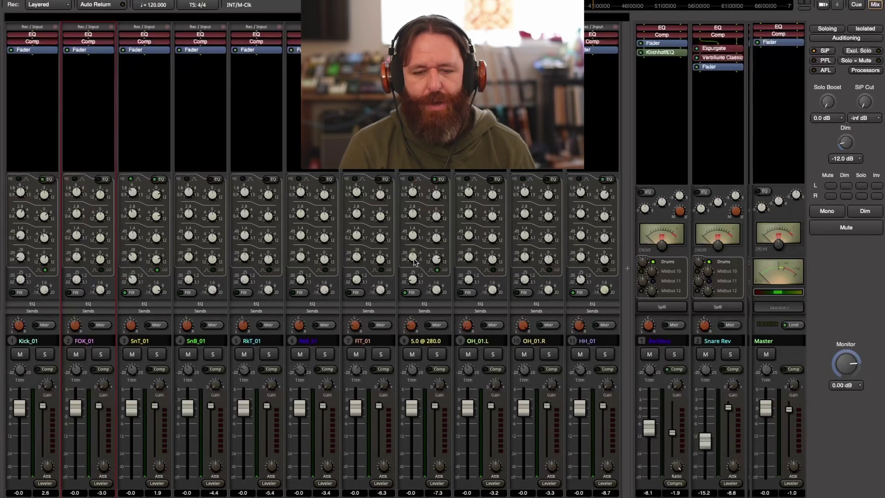
pyautogui.moveTo(420, 361); pyautogui.dragTo(418, 349)
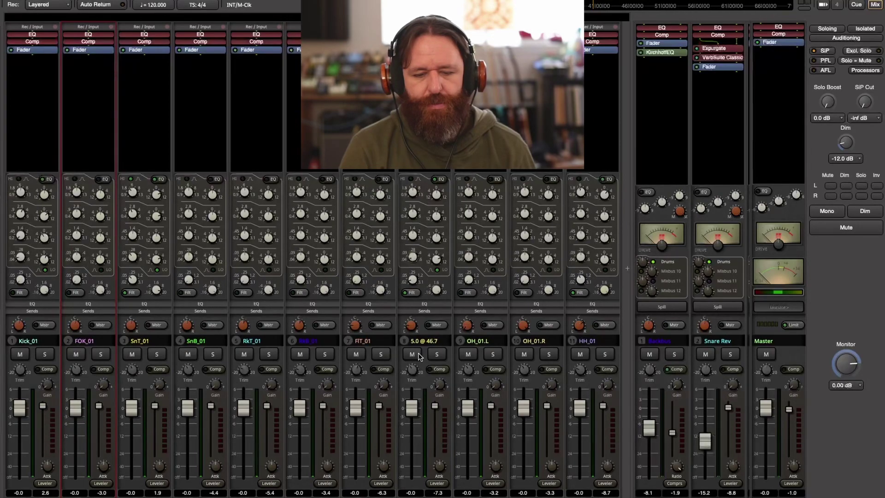
pyautogui.press('space')
pyautogui.moveTo(412, 256); pyautogui.dragTo(415, 219)
pyautogui.moveTo(436, 259); pyautogui.dragTo(436, 272)
# Compare FlB_01 with its EQ bypassed and engaged, set its input trim to -5.0 dB and resume playback
pyautogui.click(438, 180)
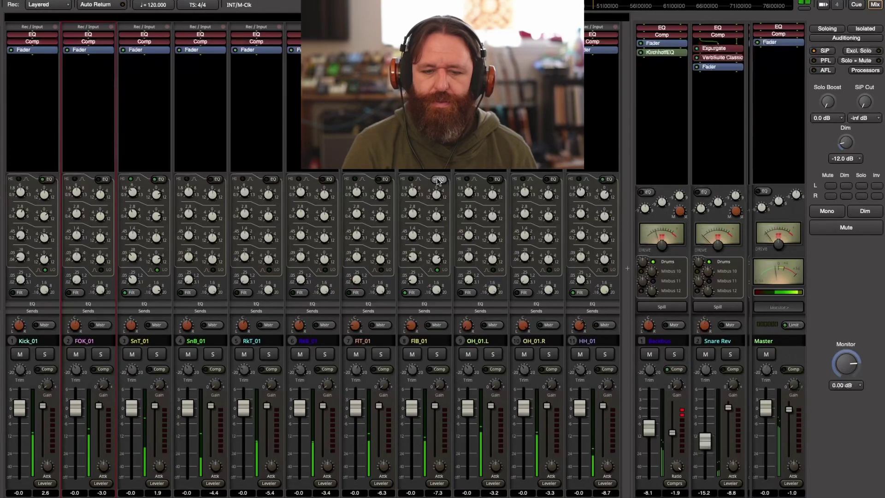
pyautogui.click(437, 180)
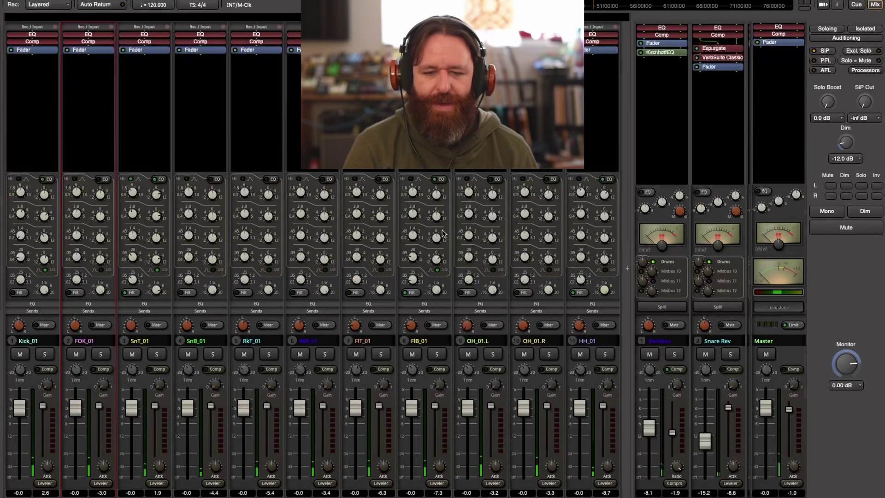
pyautogui.moveTo(413, 370); pyautogui.dragTo(412, 372)
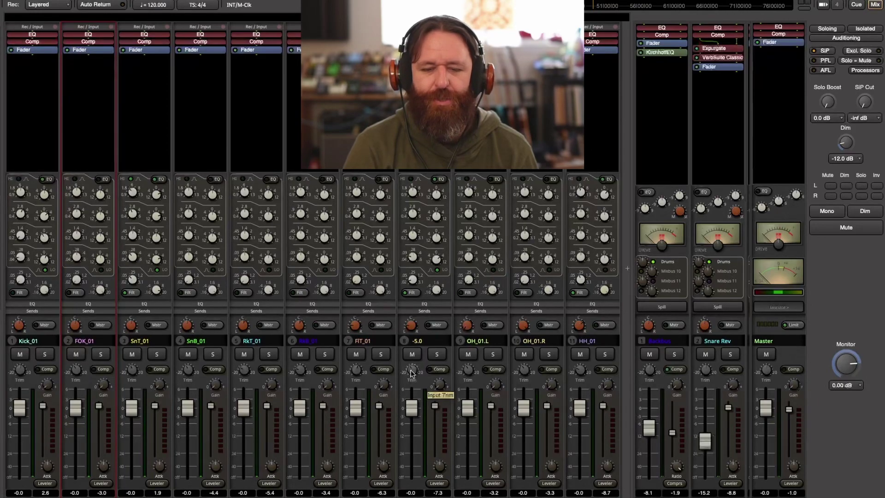
pyautogui.press('space')
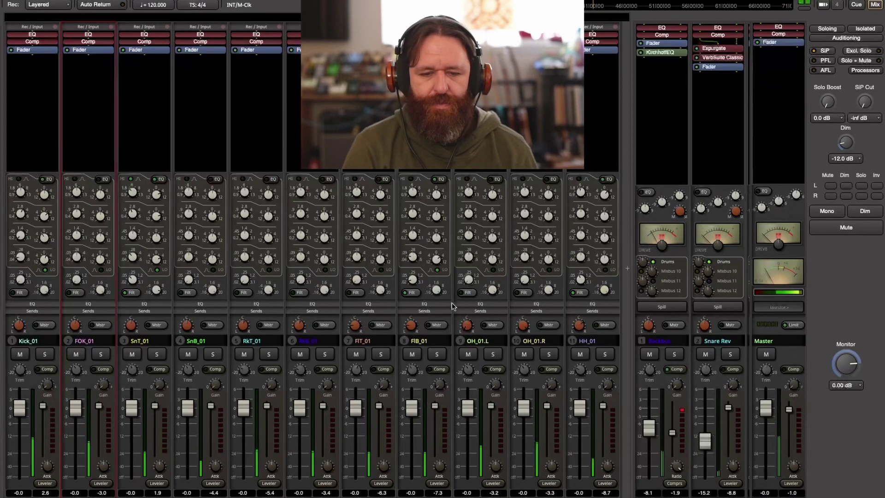
# Briefly solo FlT_01, enable its EQ and boost the high-mid band about 4.2 dB near 2 kHz, refining it during playback
pyautogui.click(381, 355)
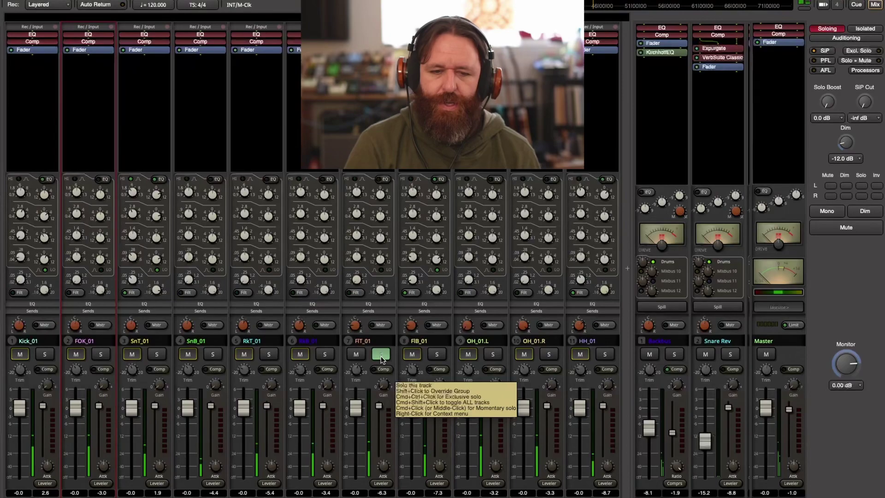
pyautogui.click(381, 355)
pyautogui.click(385, 179)
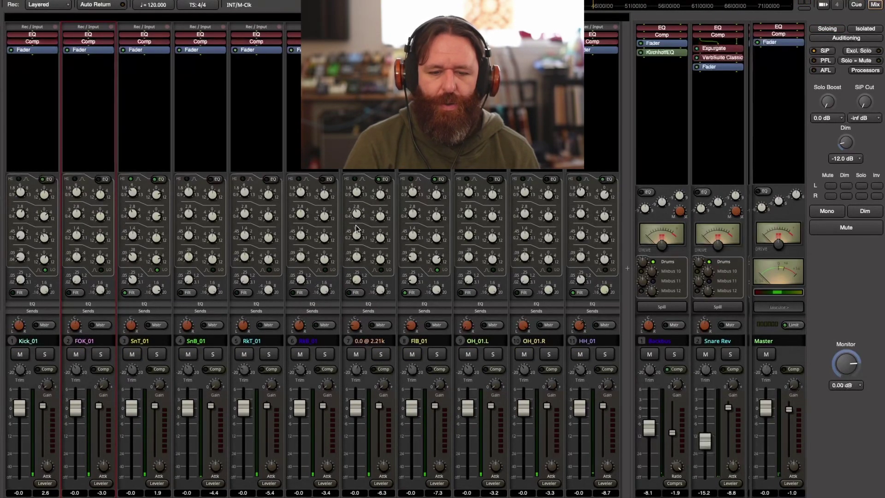
pyautogui.moveTo(383, 210); pyautogui.dragTo(391, 175)
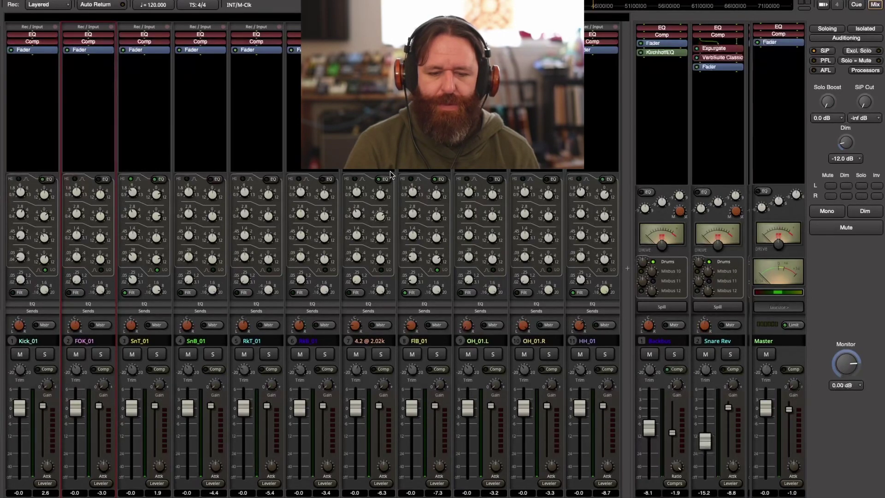
pyautogui.moveTo(361, 213); pyautogui.dragTo(366, 194)
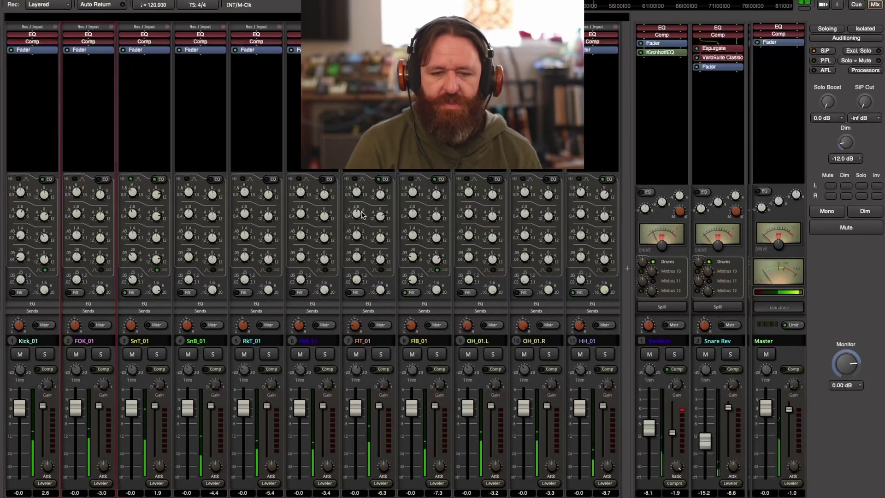
pyautogui.moveTo(379, 215); pyautogui.dragTo(378, 218)
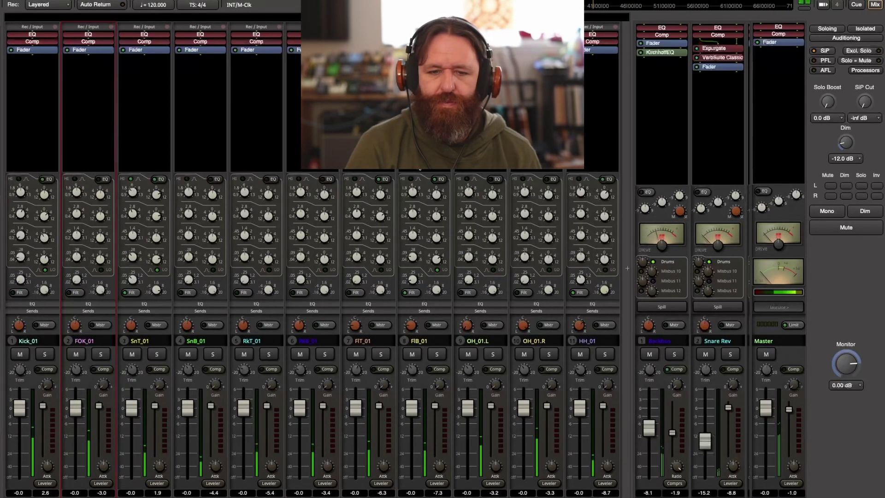
# Compare FlT_01 with its EQ bypassed and engaged while the drums play
pyautogui.click(383, 180)
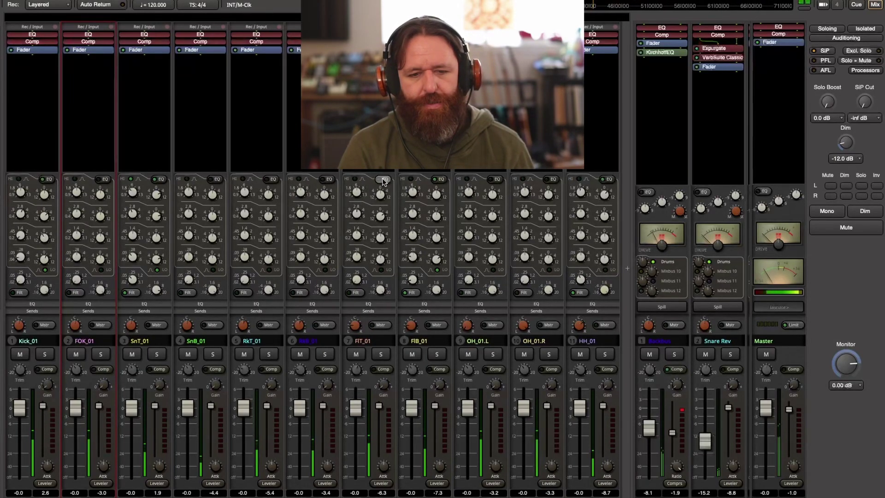
pyautogui.click(383, 180)
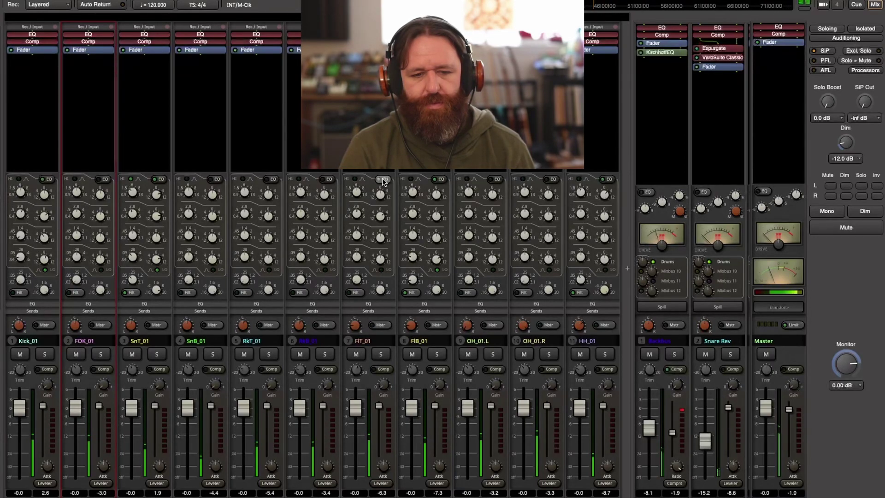
pyautogui.click(383, 179)
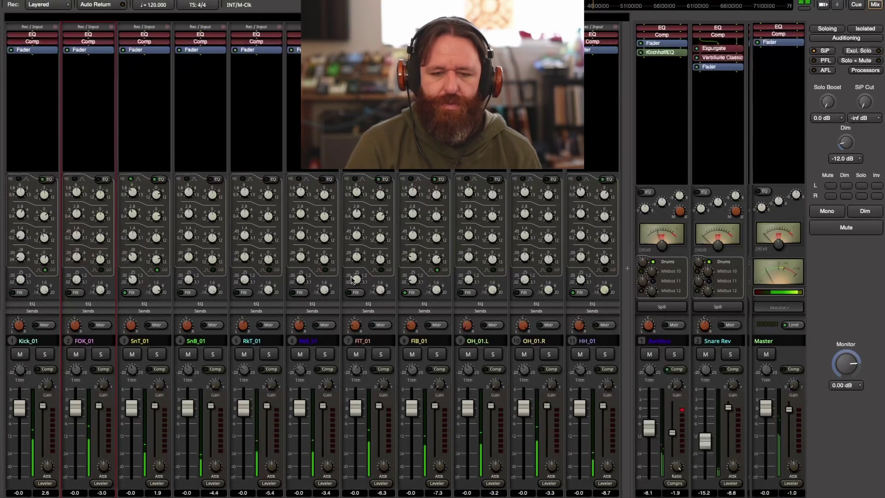
# Enable FlT_01's high-pass filter at 35 Hz, resume playback and briefly audition the channel
pyautogui.moveTo(356, 282)
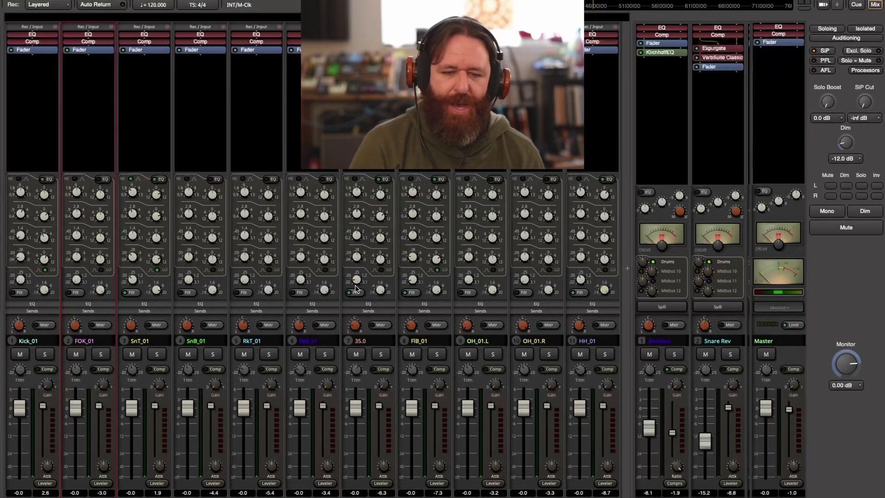
pyautogui.press('space')
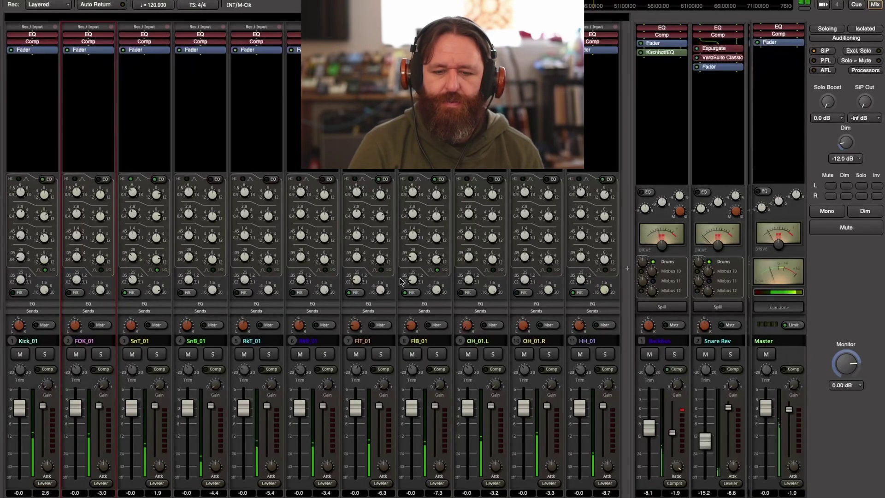
pyautogui.click(379, 358)
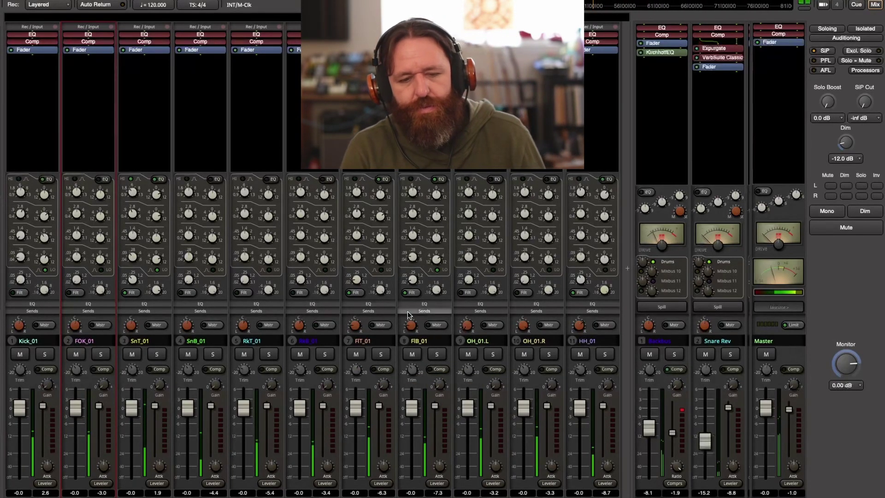
# Solo FlB_01 and FlT_01 in turn and together, comparing them with EQ bypassed and engaged, and clear the solos
pyautogui.click(434, 354)
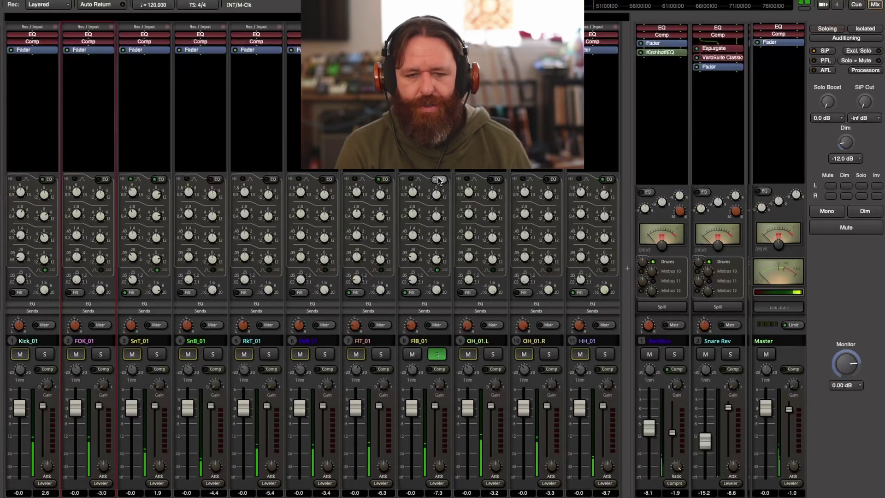
pyautogui.click(439, 180)
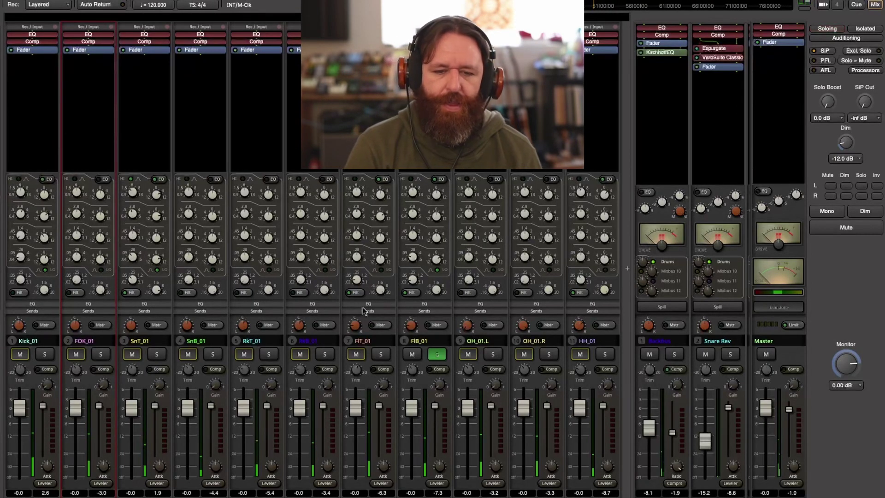
pyautogui.click(437, 353)
pyautogui.click(382, 355)
pyautogui.click(385, 179)
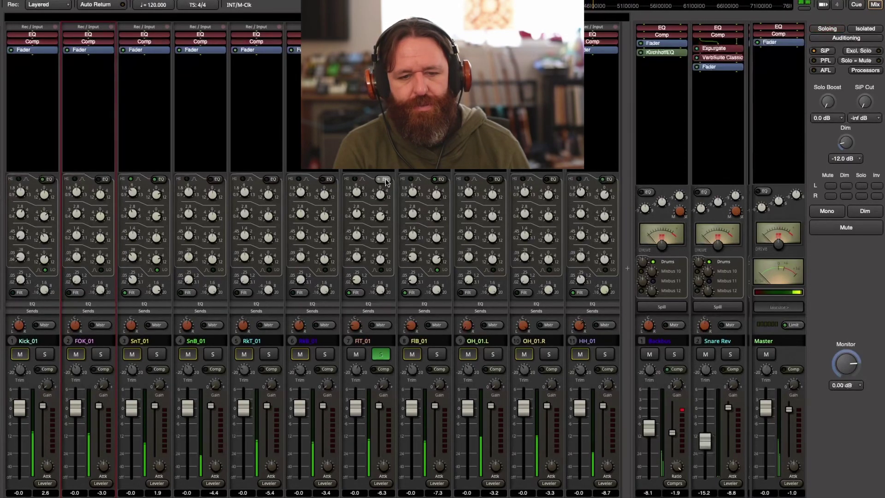
pyautogui.click(435, 354)
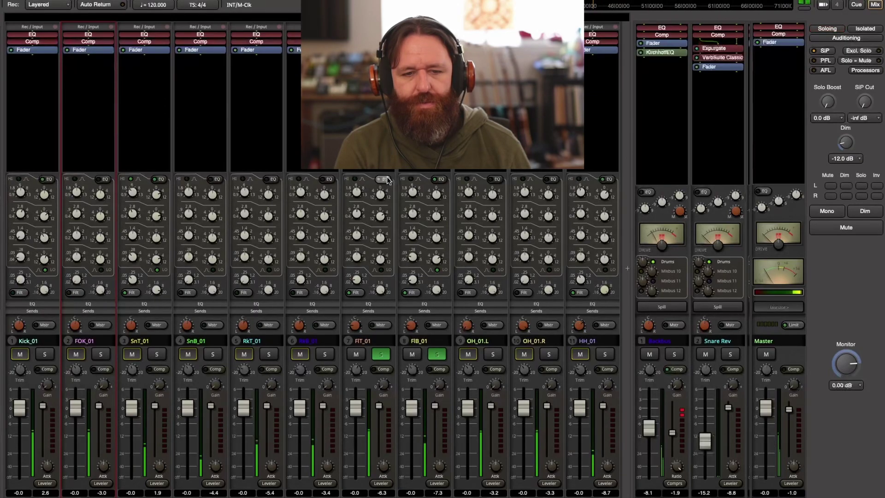
pyautogui.click(380, 354)
pyautogui.click(434, 355)
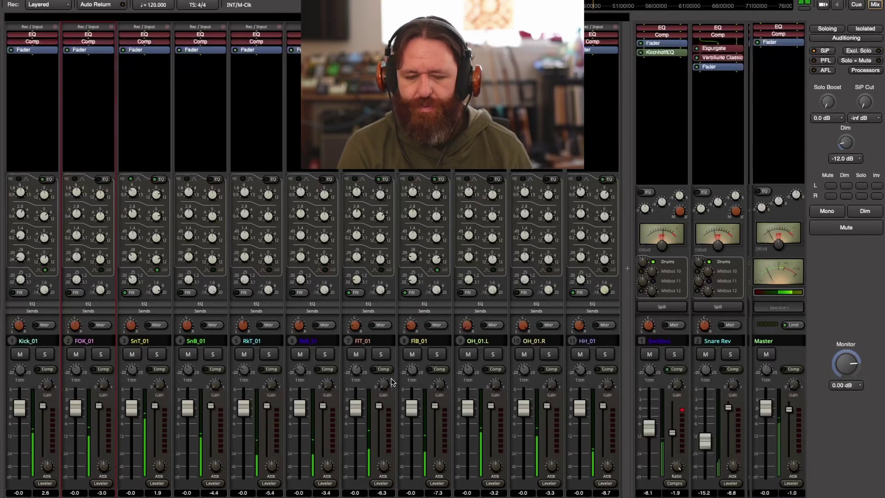
# Raise the input trim to 3.5 dB on FlT_01 and -4.4 dB on FlB_01, and set FlB_01's high-pass filter to 33.2 Hz
pyautogui.moveTo(358, 372)
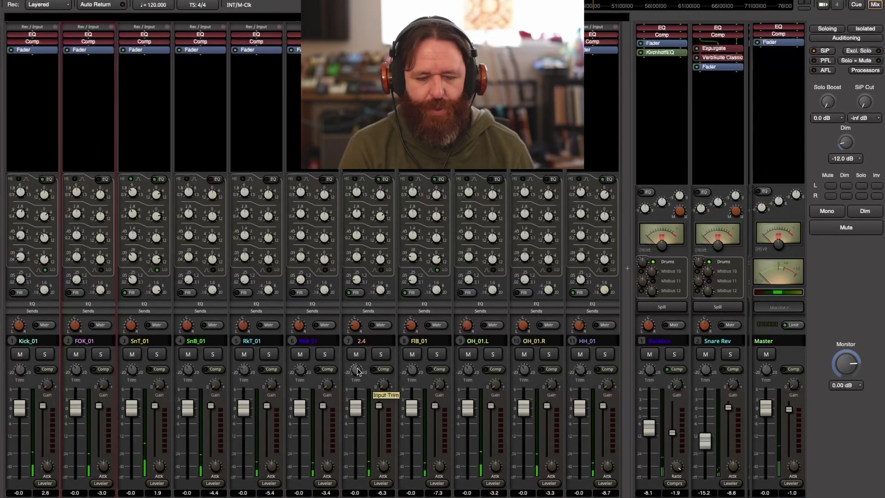
pyautogui.scroll(3, 358, 368)
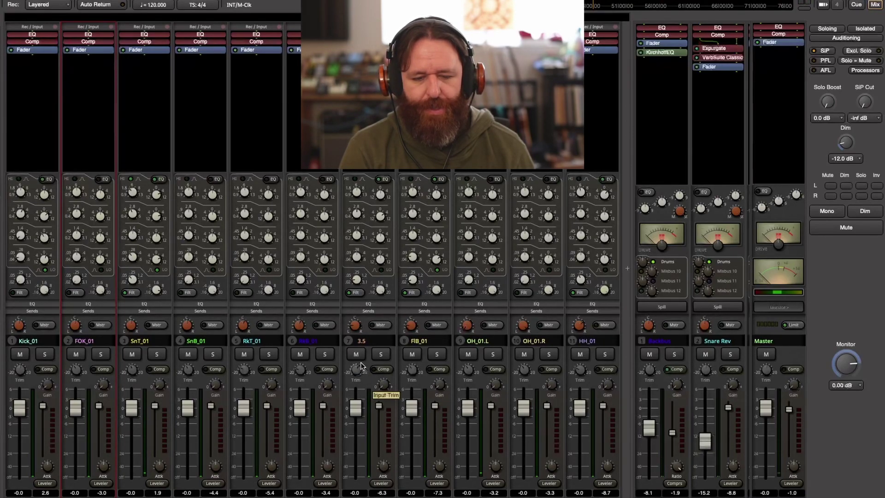
pyautogui.moveTo(414, 369)
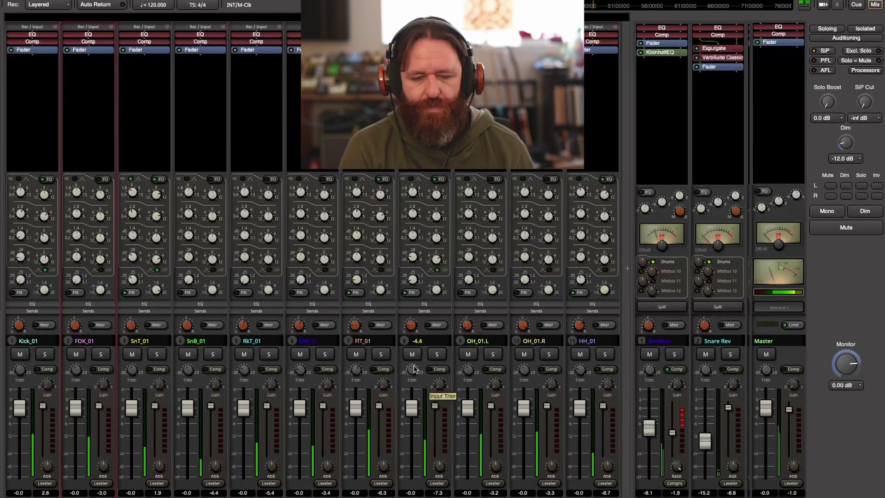
pyautogui.scroll(1, 414, 369)
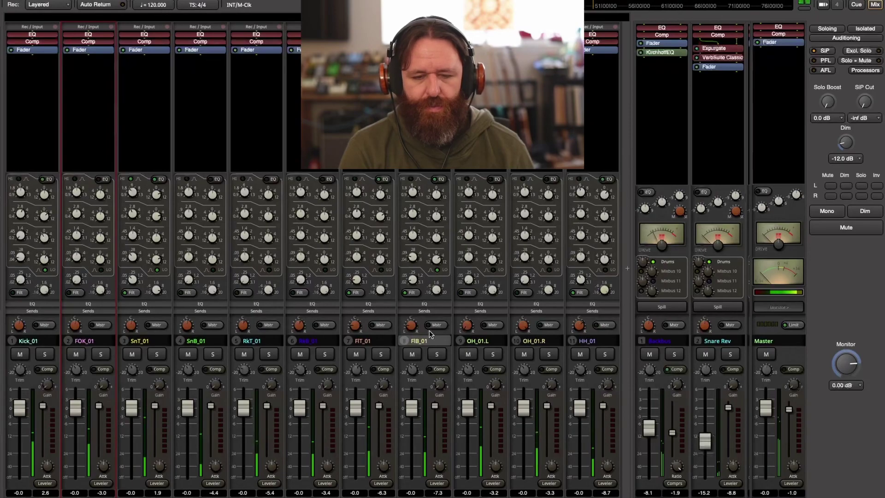
pyautogui.moveTo(413, 281)
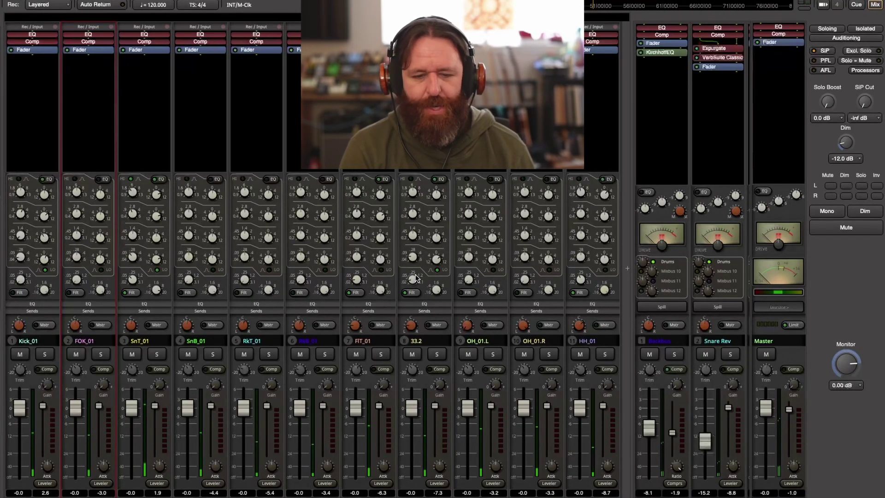
pyautogui.moveTo(359, 278)
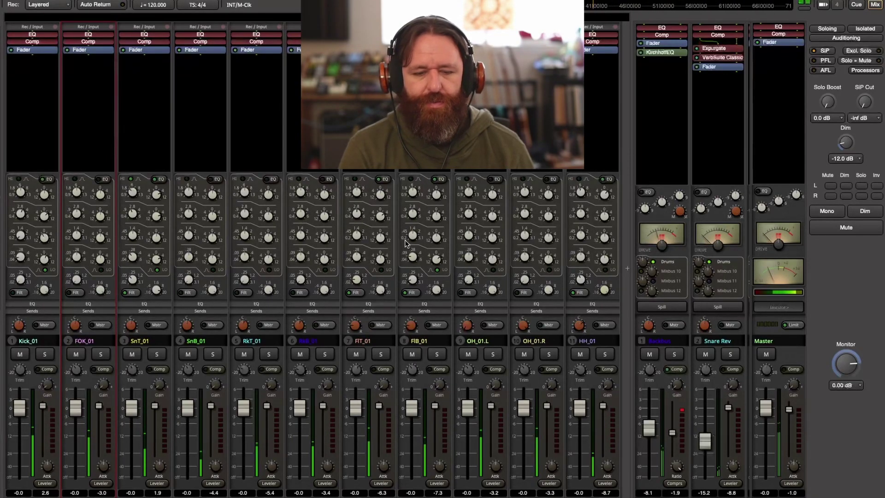
# Listen to the two overheads soloed together and OH_01.R on its own, and clear the solos
pyautogui.click(555, 354)
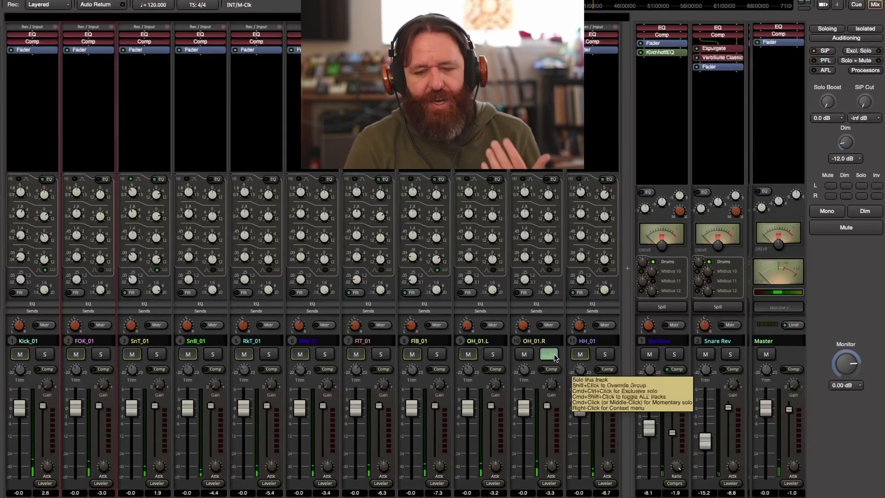
pyautogui.click(492, 355)
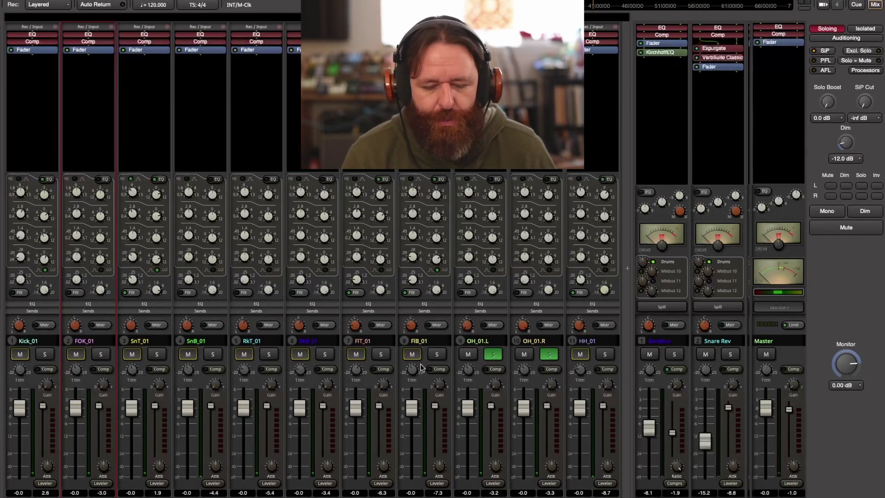
pyautogui.click(498, 357)
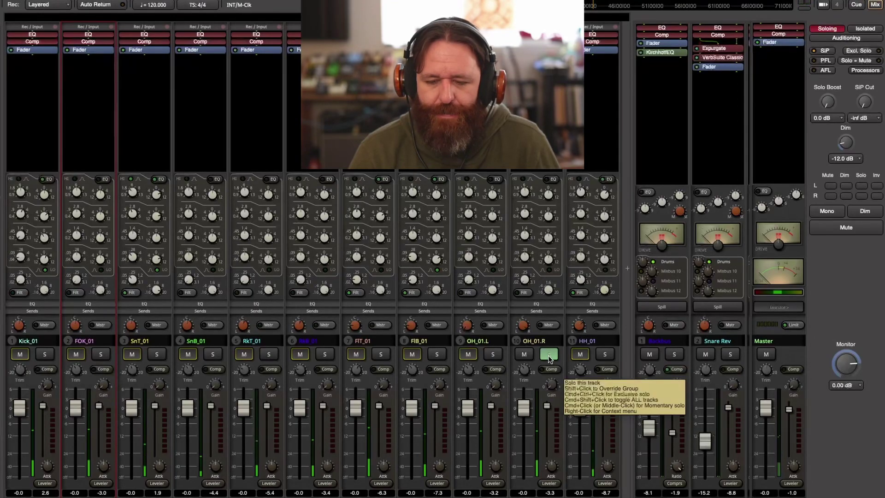
pyautogui.click(548, 356)
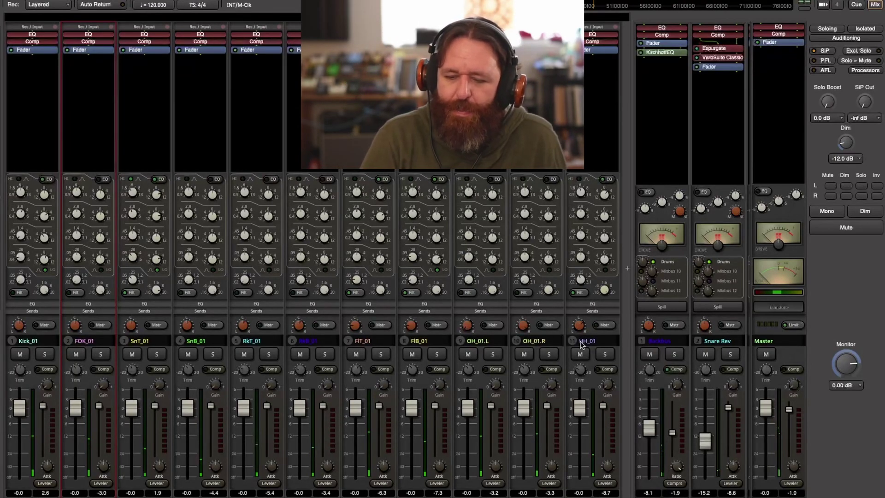
# Solo both overheads and tune OH_01.L's low-mid EQ band to about 396 Hz
pyautogui.click(549, 354)
pyautogui.click(492, 354)
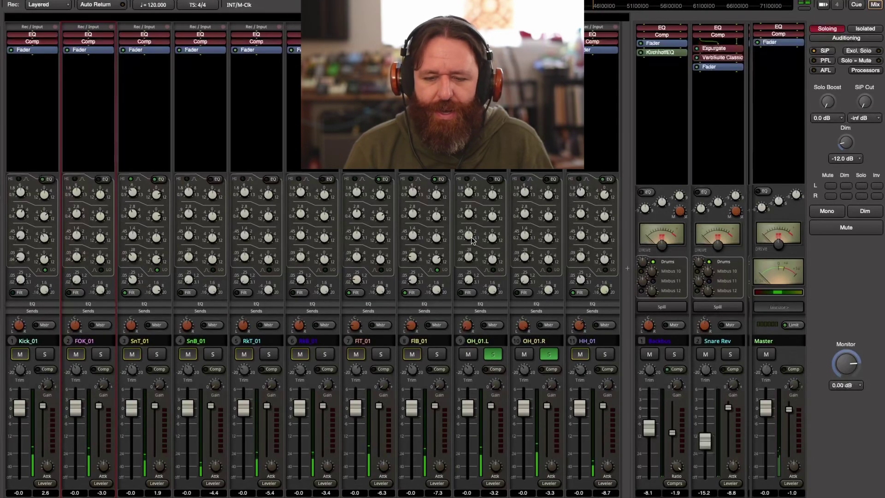
pyautogui.moveTo(471, 238)
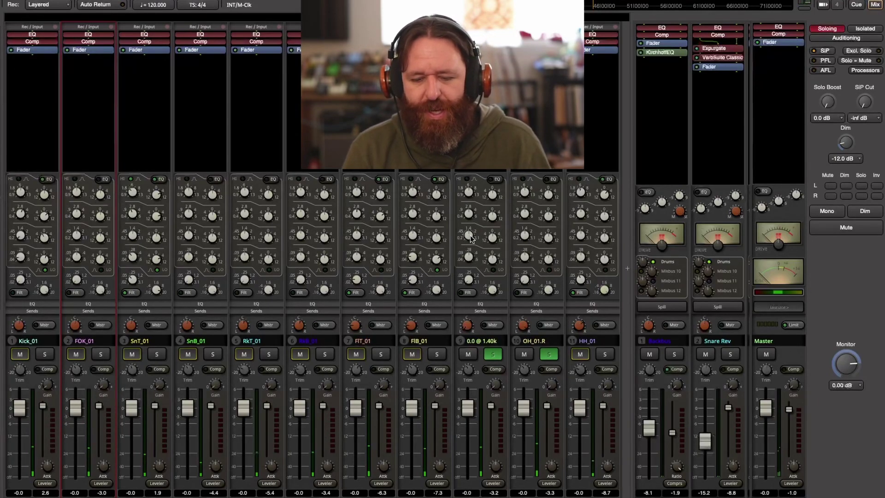
pyautogui.moveTo(466, 267)
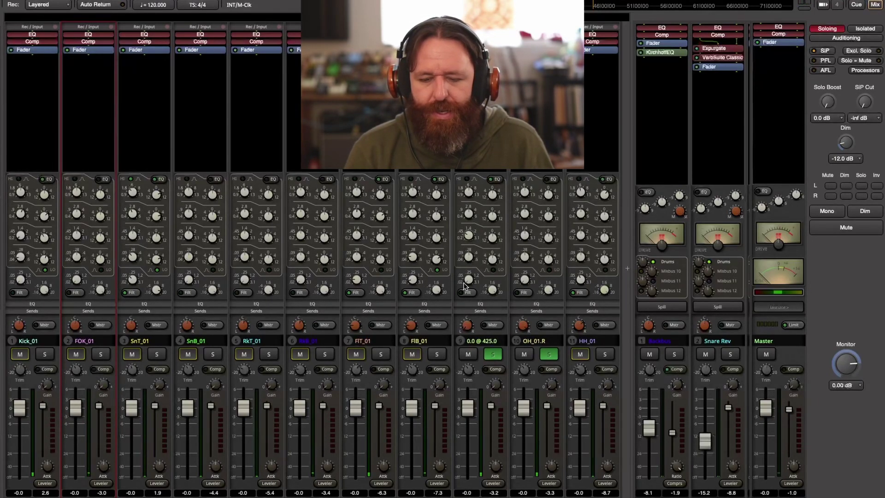
pyautogui.moveTo(461, 294)
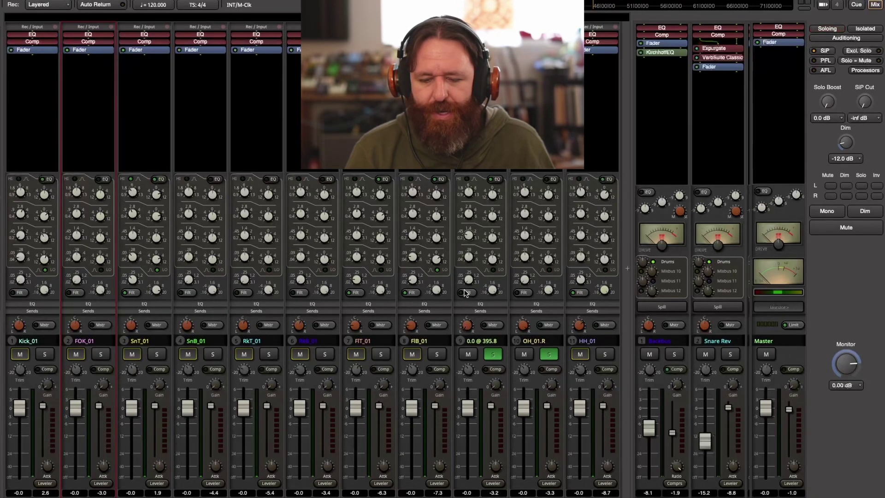
# Set OH_01.R's low-mid EQ band to 400 Hz and gradually cut its gain
pyautogui.moveTo(549, 239)
pyautogui.moveTo(543, 258); pyautogui.dragTo(525, 289)
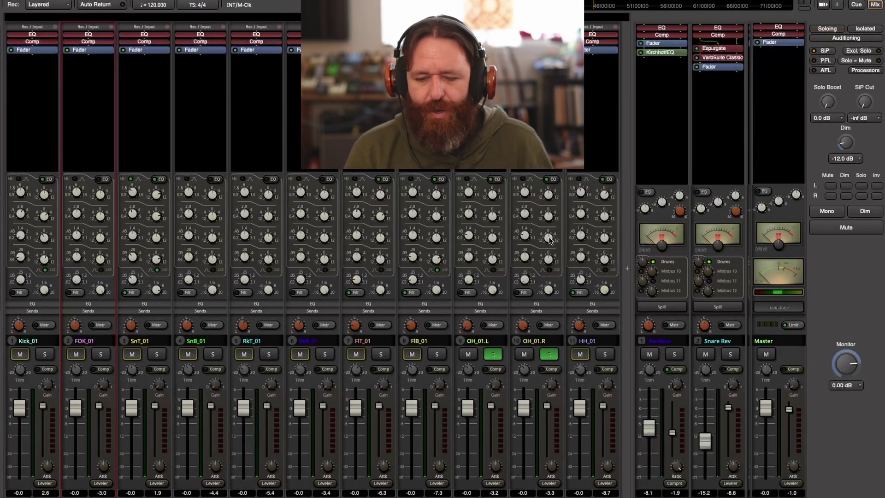
pyautogui.scroll(-1, 550, 240)
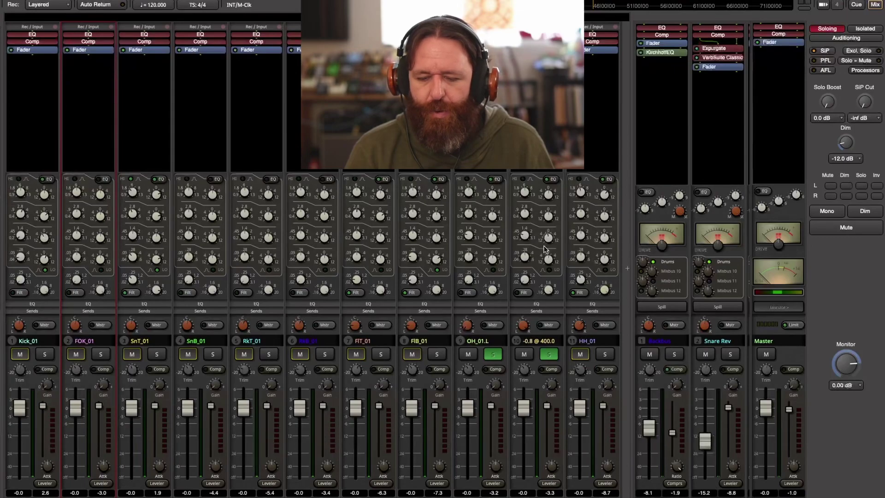
pyautogui.scroll(-1, 542, 247)
pyautogui.scroll(-1, 493, 246)
pyautogui.scroll(-2, 493, 248)
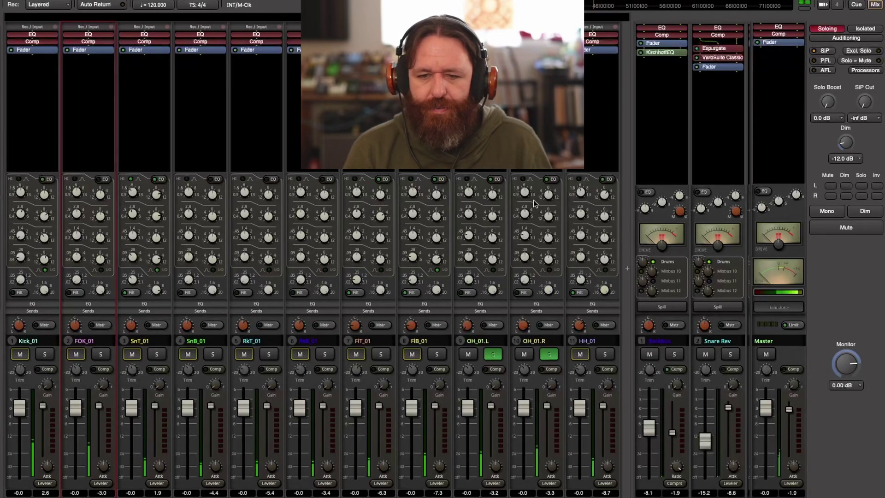
# Compare the overheads with EQ bypassed and engaged, first soloed and also within the full drum mix
pyautogui.click(496, 179)
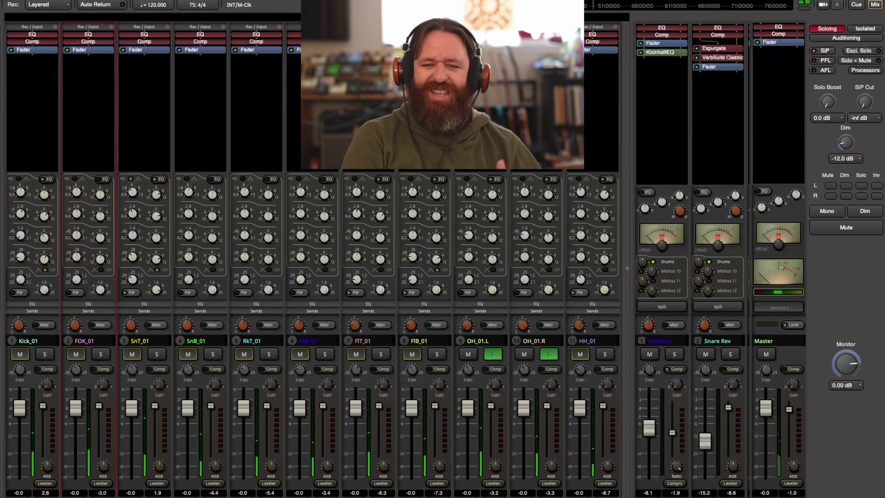
pyautogui.click(548, 354)
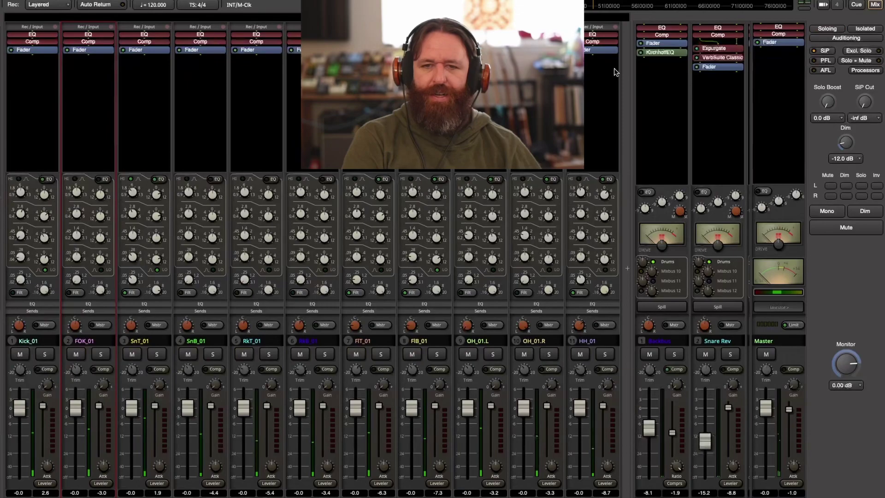
pyautogui.click(495, 179)
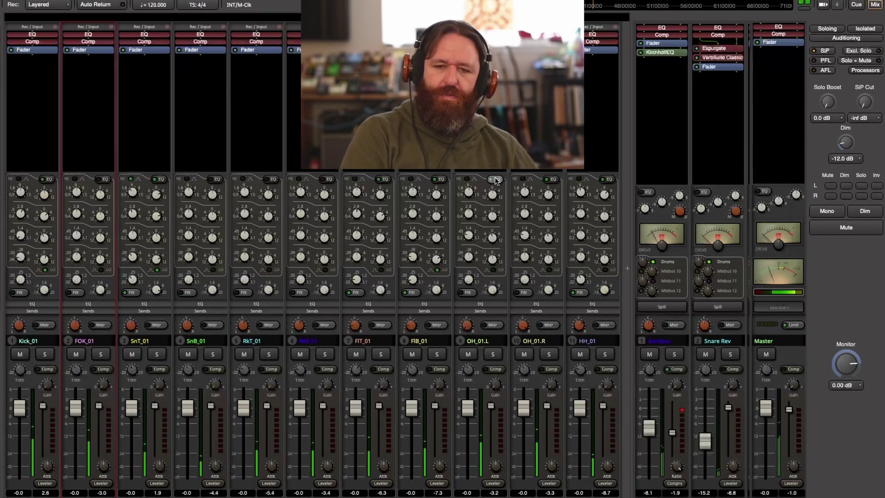
pyautogui.click(552, 179)
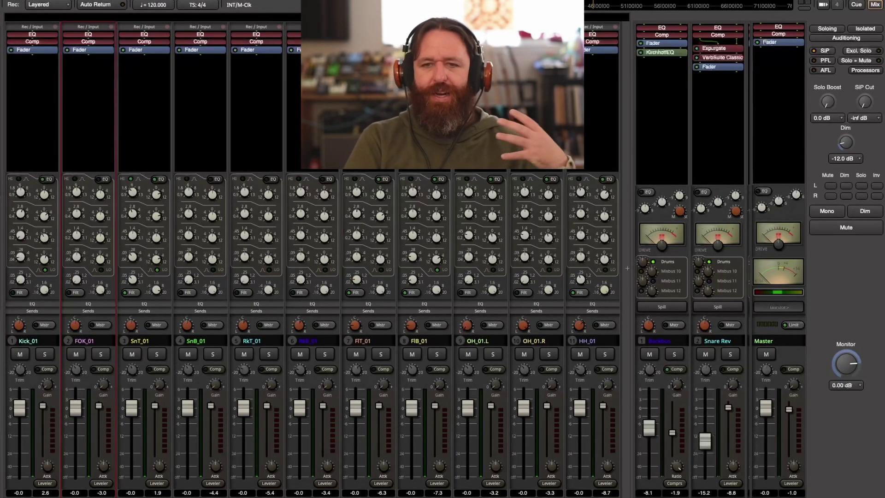
# Move playback further along the song and boost the overheads' high EQ band, with OH_01.L at 1.2 dB and 14.5 kHz
pyautogui.moveTo(597, 10); pyautogui.dragTo(434, 11)
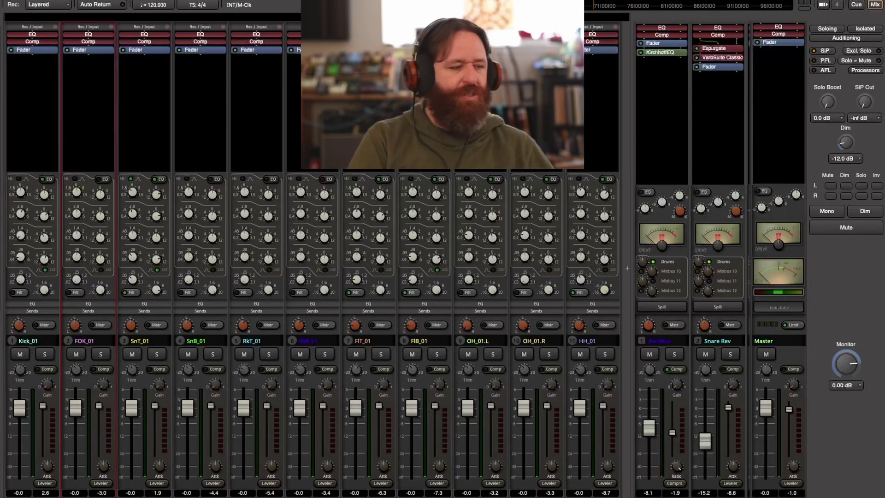
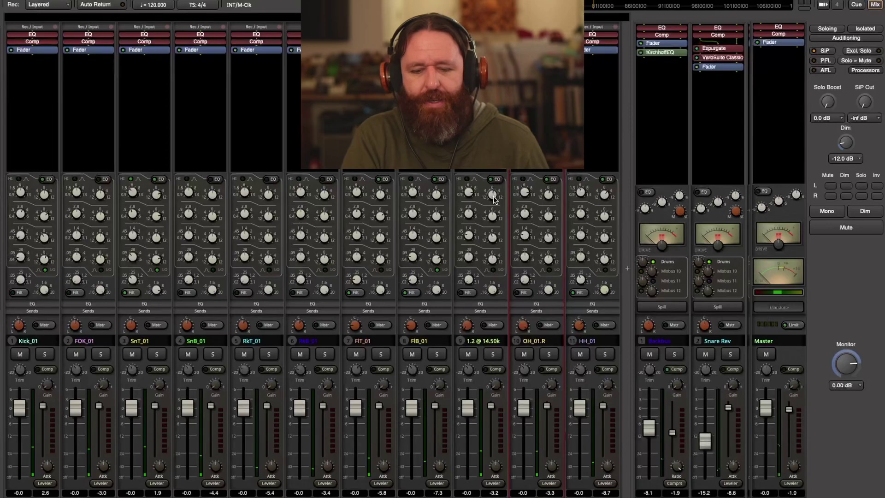
pyautogui.moveTo(548, 197)
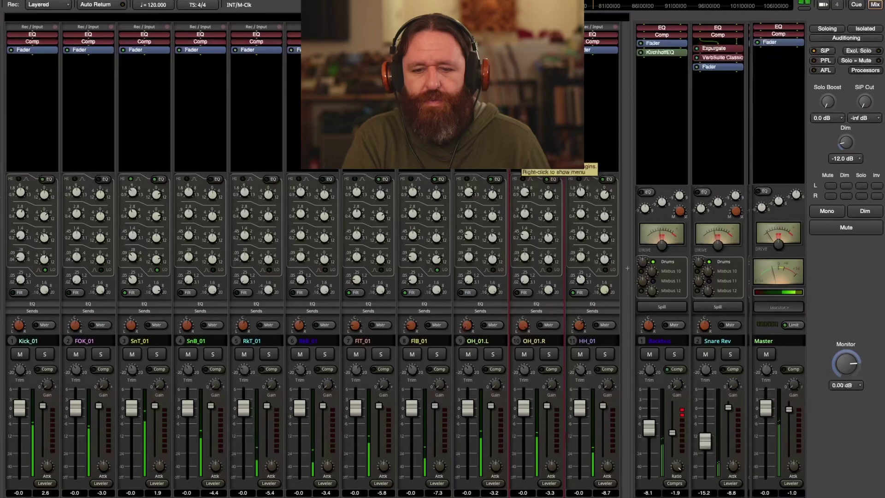
# Compare both overheads with their high-band boost bypassed and engaged while the full drum mix plays
pyautogui.click(496, 179)
pyautogui.click(551, 179)
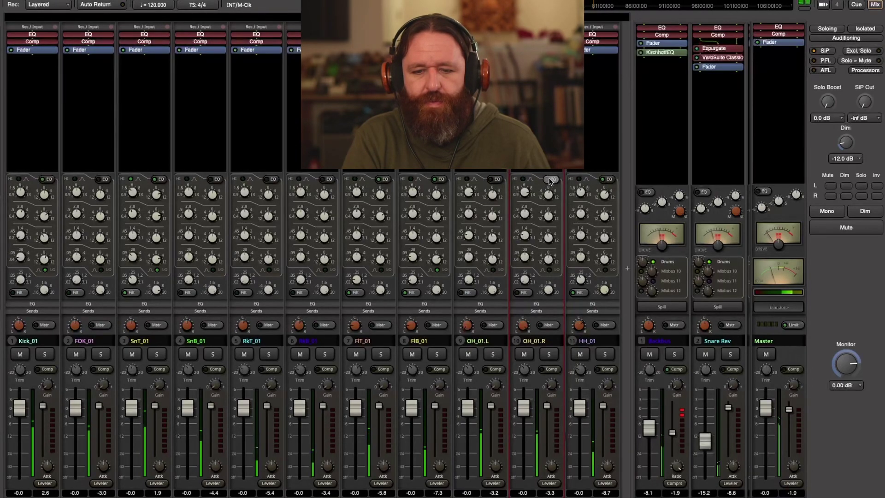
pyautogui.click(496, 180)
pyautogui.click(496, 179)
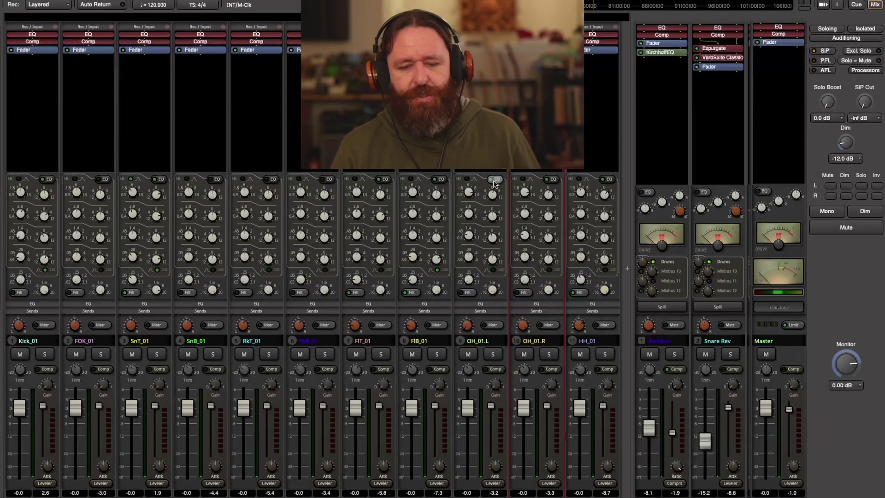
# Audition both overhead channels in solo during playback and return to the full drum mix
pyautogui.click(493, 354)
pyautogui.click(548, 354)
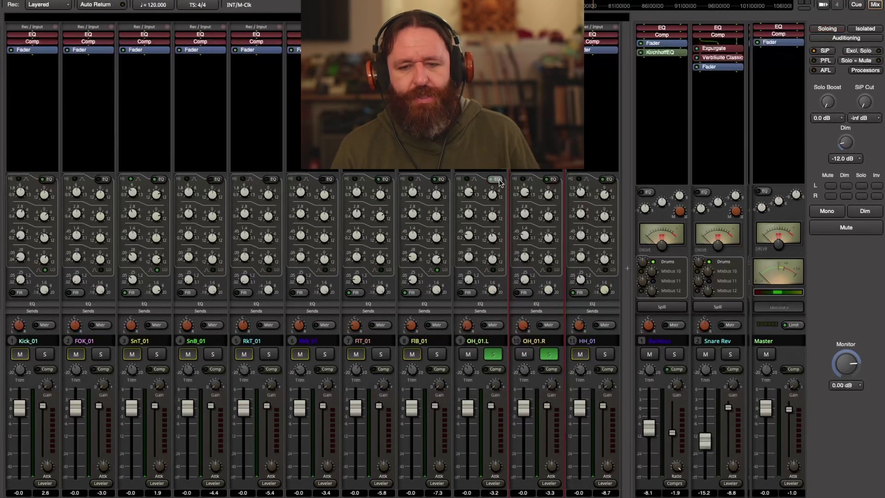
pyautogui.press('space')
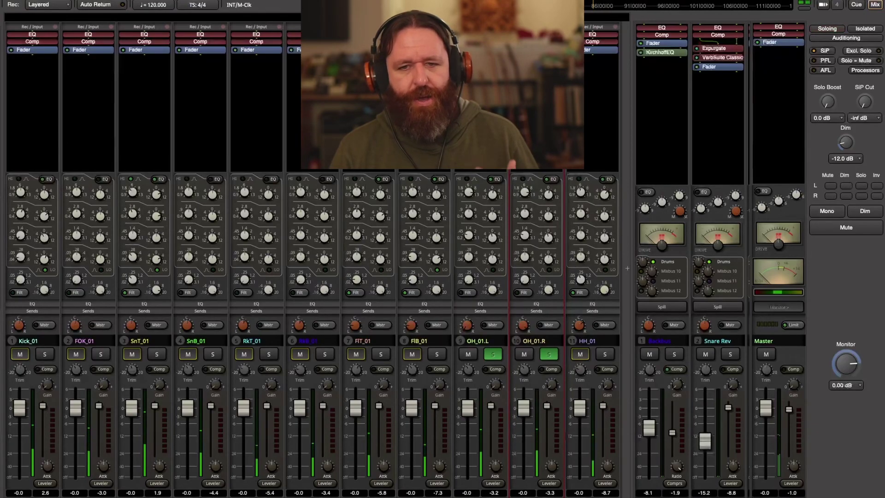
pyautogui.click(493, 354)
pyautogui.click(543, 356)
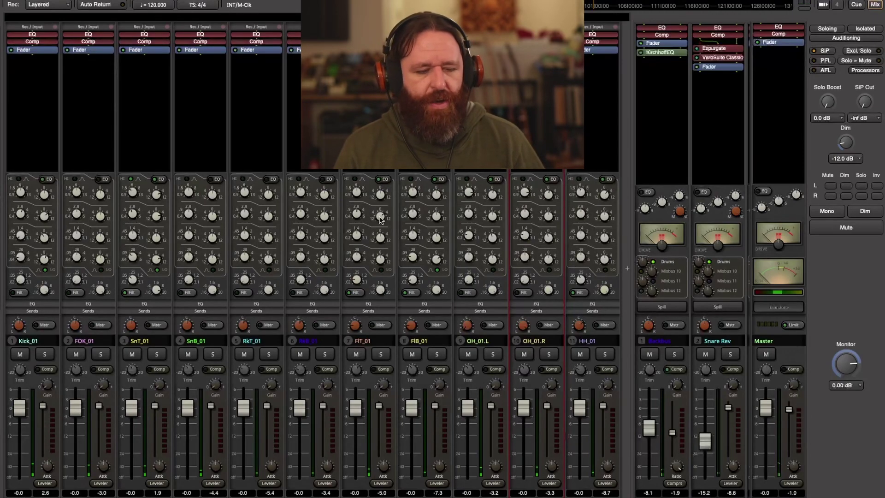
# Compare the snare bottom channel SnB_01 soloed on its own and together with SnT_01
pyautogui.click(213, 355)
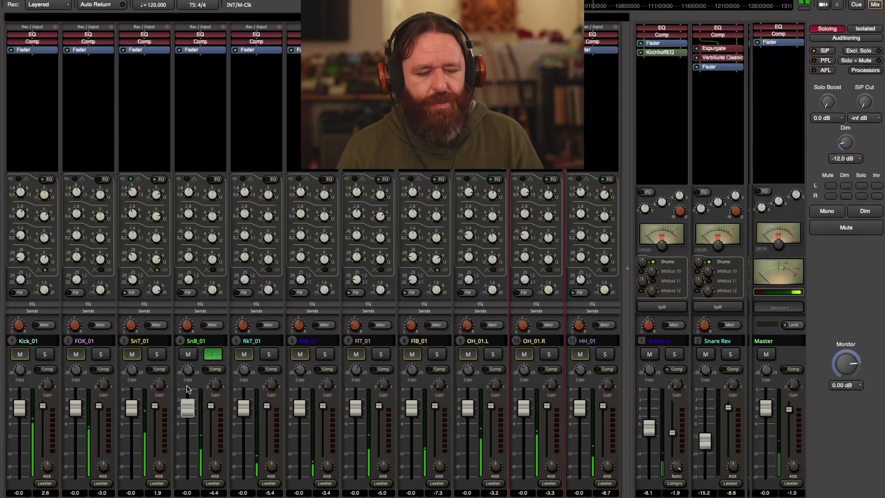
pyautogui.click(157, 356)
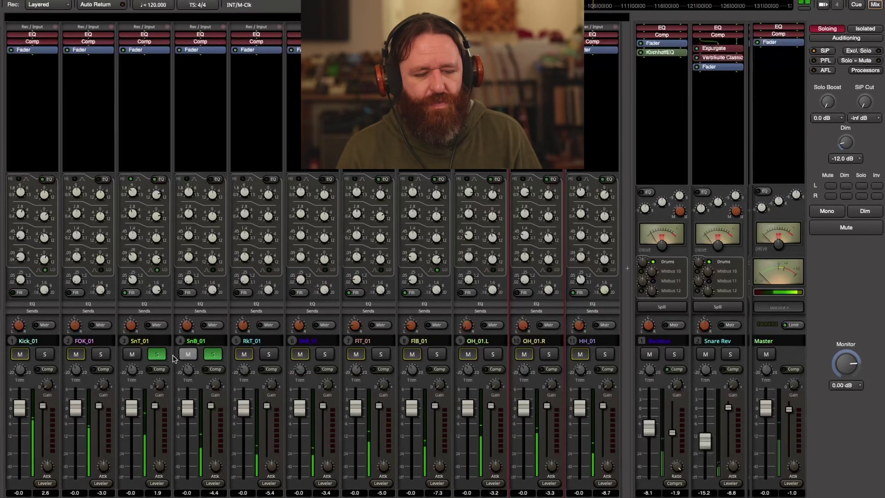
pyautogui.keyDown('ctrl'); pyautogui.keyDown('super'); pyautogui.click(212, 355); pyautogui.keyUp('super'); pyautogui.keyUp('ctrl')
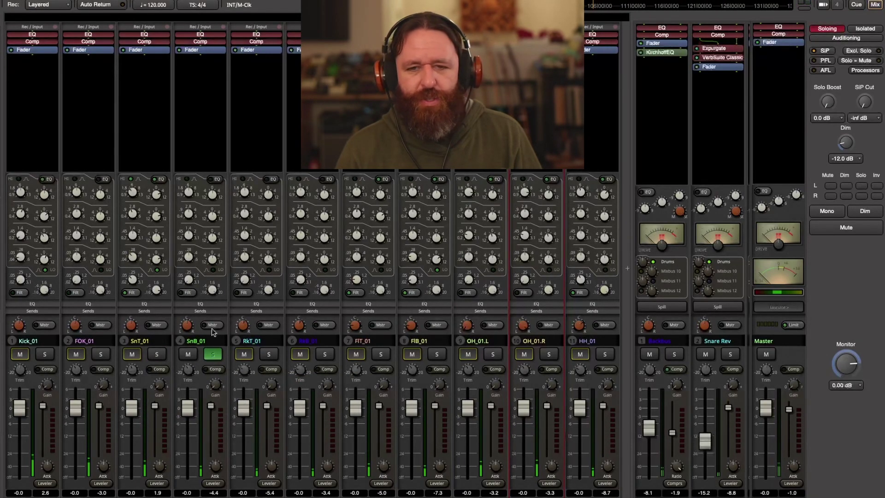
pyautogui.click(157, 354)
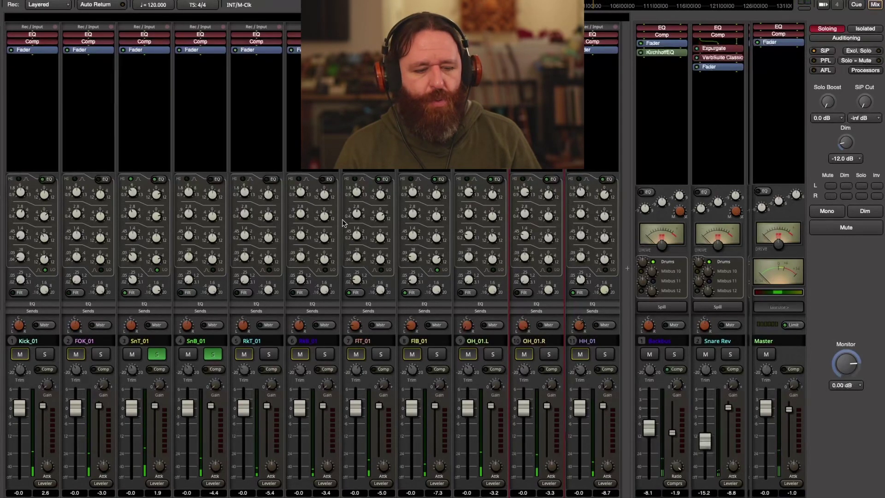
pyautogui.click(156, 354)
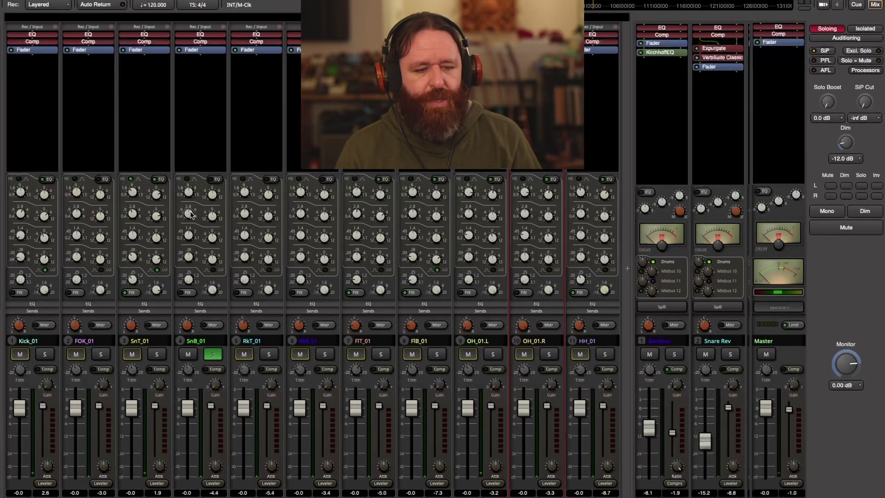
# Sweep SnB_01's high-mid EQ band with boosted gain while soloed, and settle at 3.4 dB and 4.00 kHz
pyautogui.moveTo(189, 217)
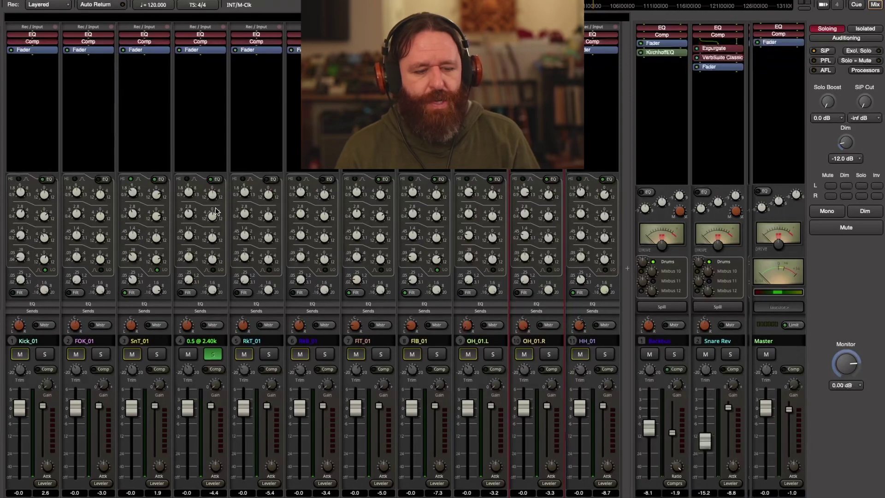
pyautogui.moveTo(215, 212); pyautogui.dragTo(219, 189)
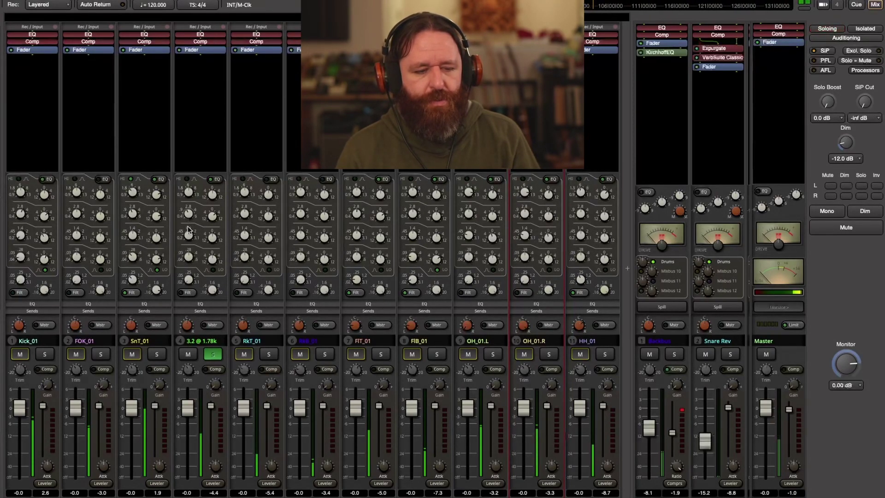
pyautogui.moveTo(188, 226); pyautogui.dragTo(197, 199)
pyautogui.scroll(1, 199, 197)
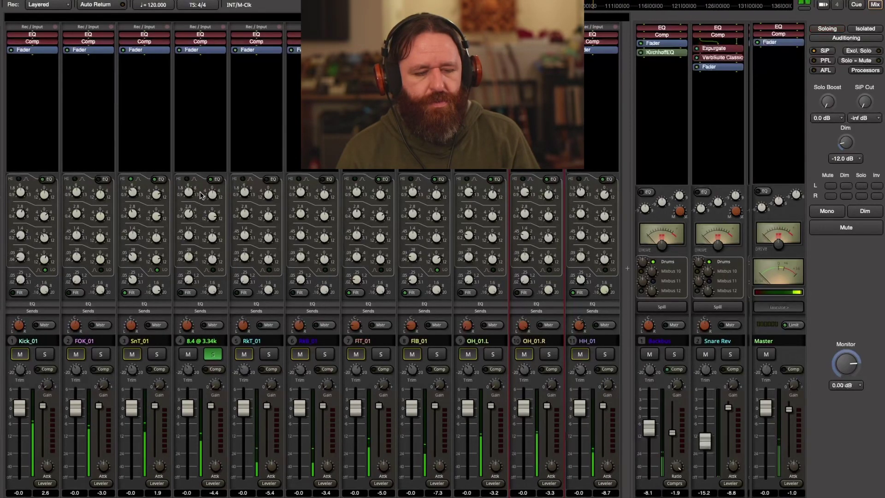
pyautogui.scroll(5, 199, 197)
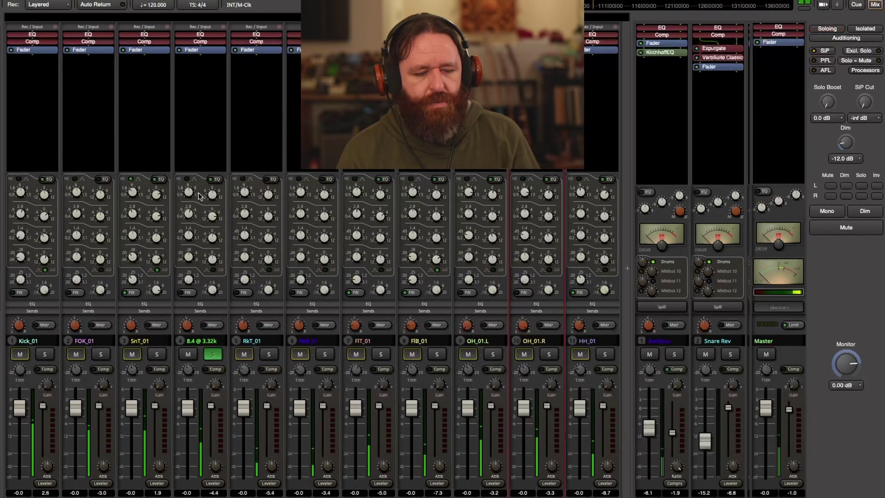
pyautogui.scroll(5, 199, 194)
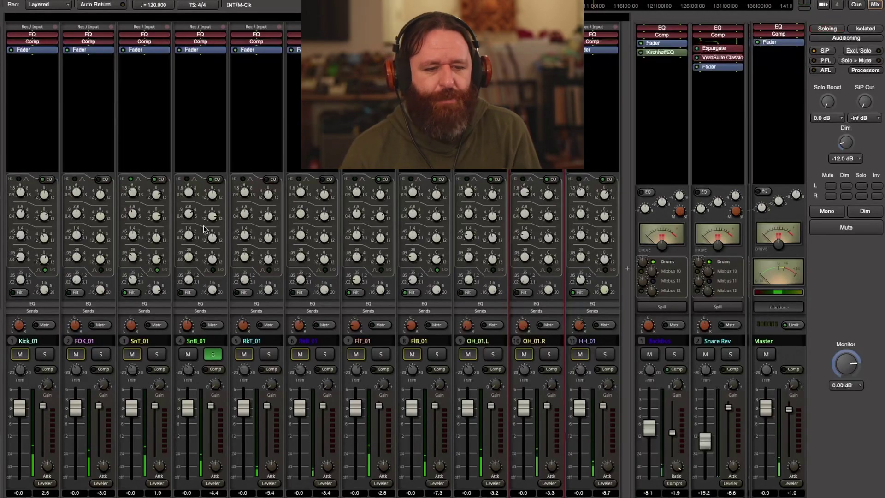
pyautogui.scroll(-5, 212, 216)
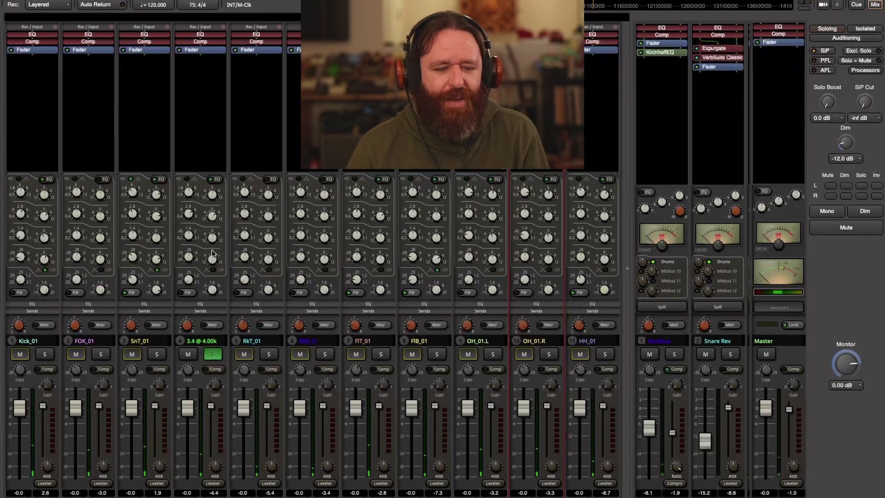
# Return to the full drum mix and refine SnB_01's high-mid EQ boost to about 2.5 dB at 4.03 kHz
pyautogui.click(212, 355)
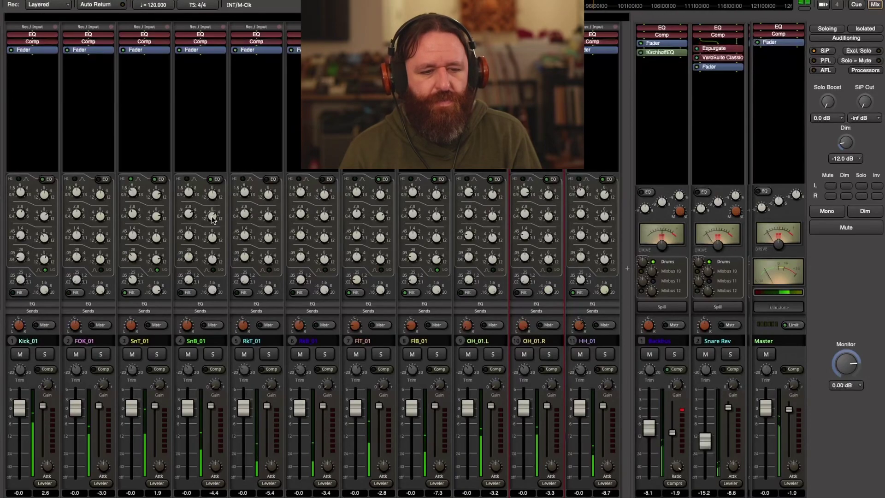
pyautogui.moveTo(190, 216)
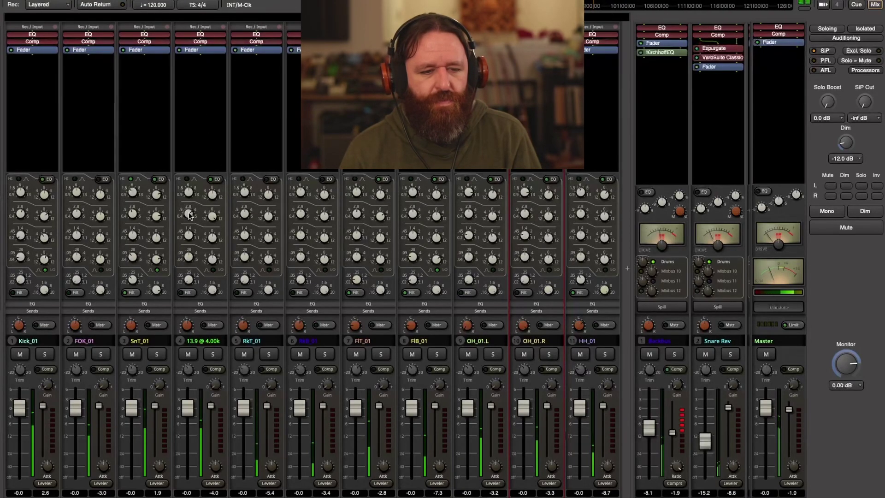
pyautogui.moveTo(190, 215)
pyautogui.mouseDown()
pyautogui.moveTo(187, 190)
pyautogui.moveTo(184, 265)
pyautogui.moveTo(185, 215)
pyautogui.mouseUp()
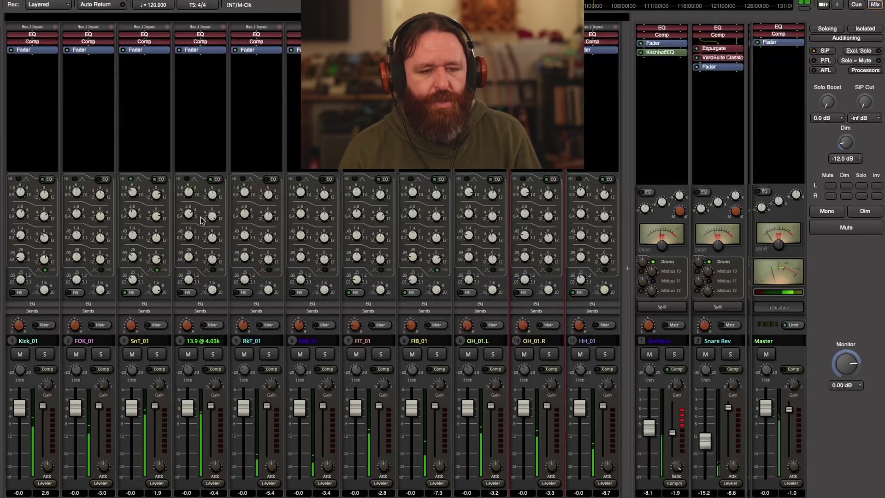
pyautogui.moveTo(214, 219)
pyautogui.mouseDown()
pyautogui.moveTo(212, 306)
pyautogui.moveTo(215, 215)
pyautogui.mouseUp()
pyautogui.scroll(1, 215, 214)
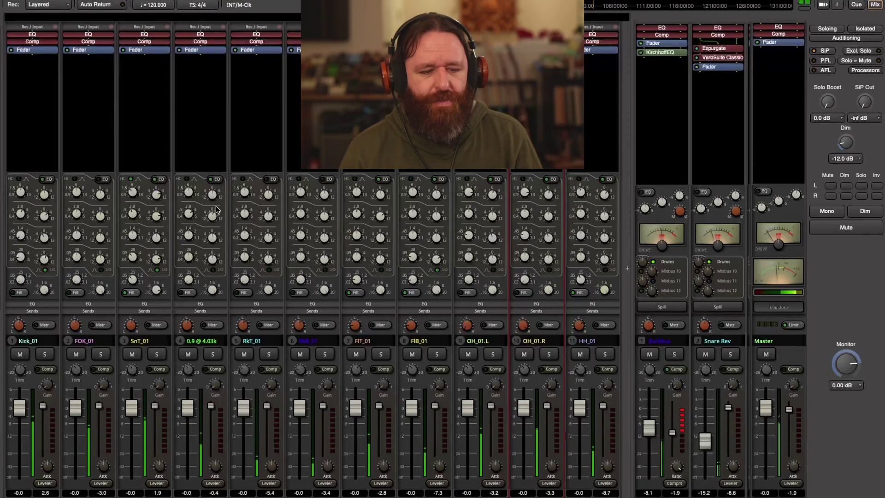
pyautogui.moveTo(218, 199); pyautogui.dragTo(219, 194)
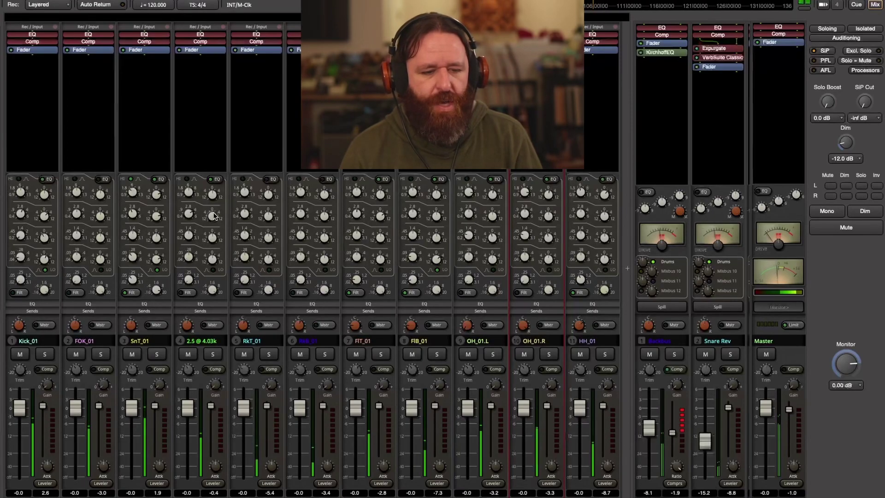
pyautogui.scroll(-1, 215, 215)
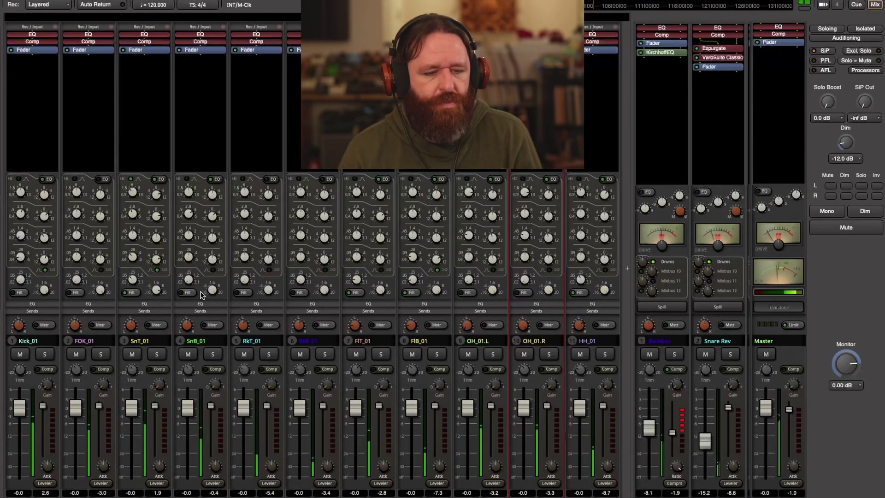
# Raise SnB_01's high-pass filter cutoff to about 110 Hz
pyautogui.moveTo(189, 280)
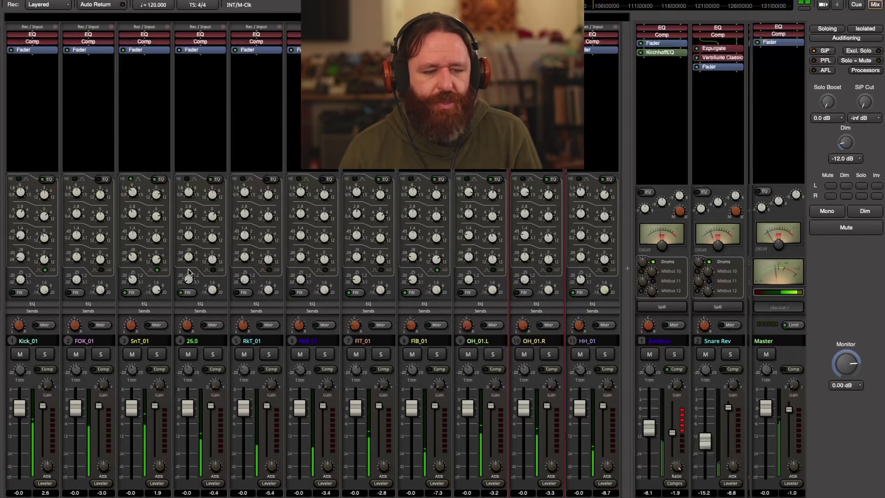
pyautogui.moveTo(183, 211)
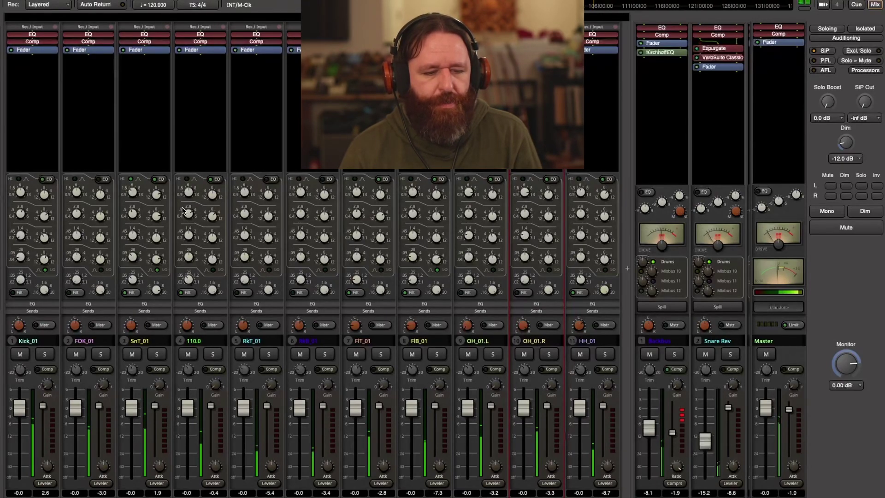
pyautogui.moveTo(182, 204); pyautogui.dragTo(180, 213)
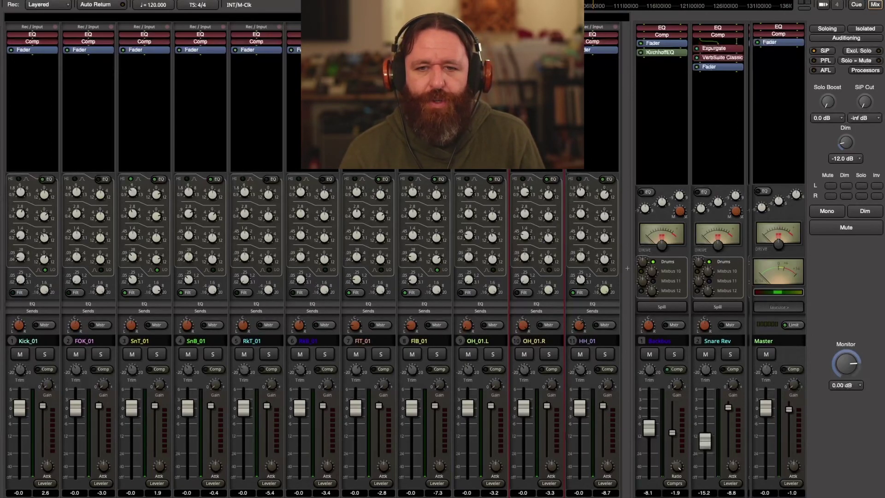
# Play from an earlier part of the song and raise the high-pass filter cutoffs on RkT_01 and the second rack tom
pyautogui.scroll(5, 691, 6)
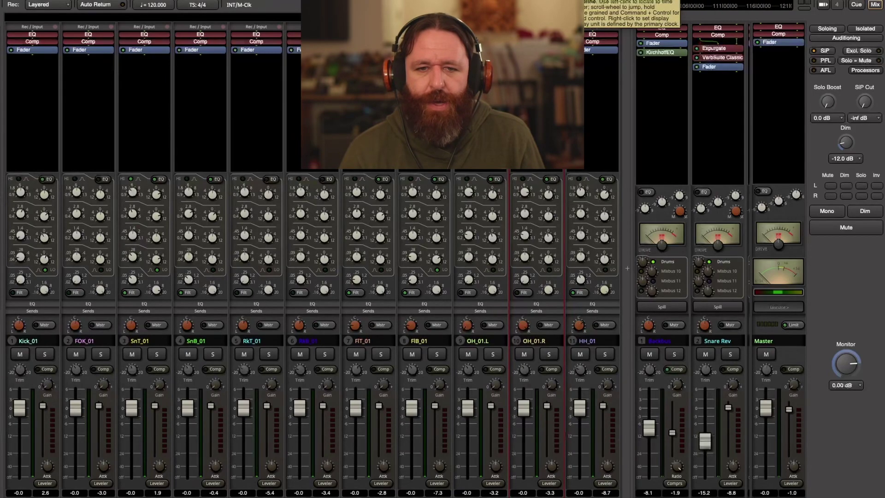
pyautogui.scroll(4, 692, 5)
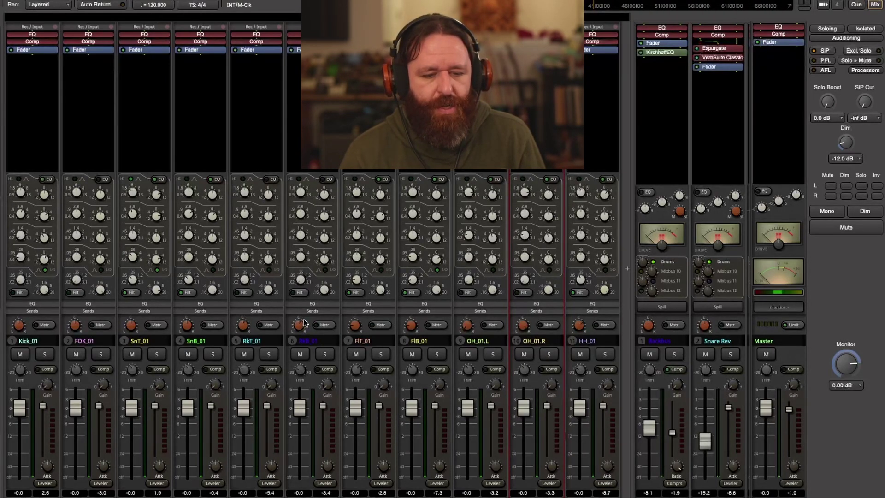
pyautogui.press('space')
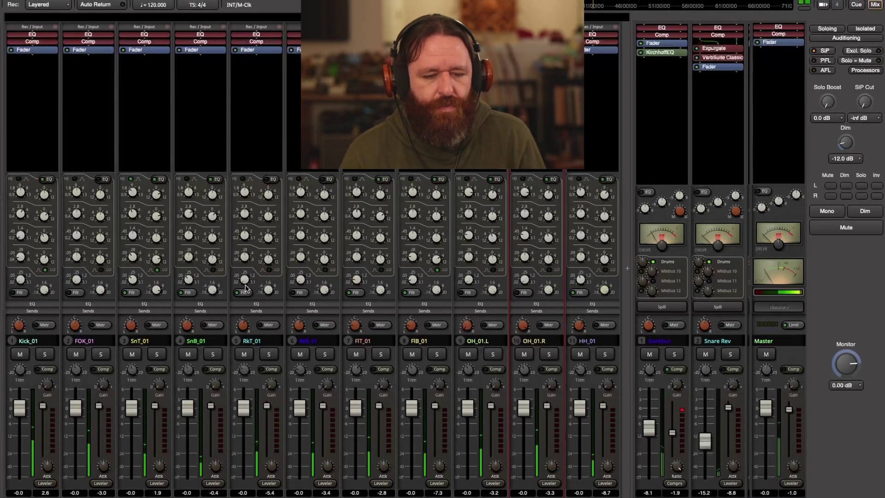
pyautogui.moveTo(248, 236)
pyautogui.moveTo(247, 236)
pyautogui.mouseDown()
pyautogui.moveTo(249, 215)
pyautogui.moveTo(247, 221)
pyautogui.mouseUp()
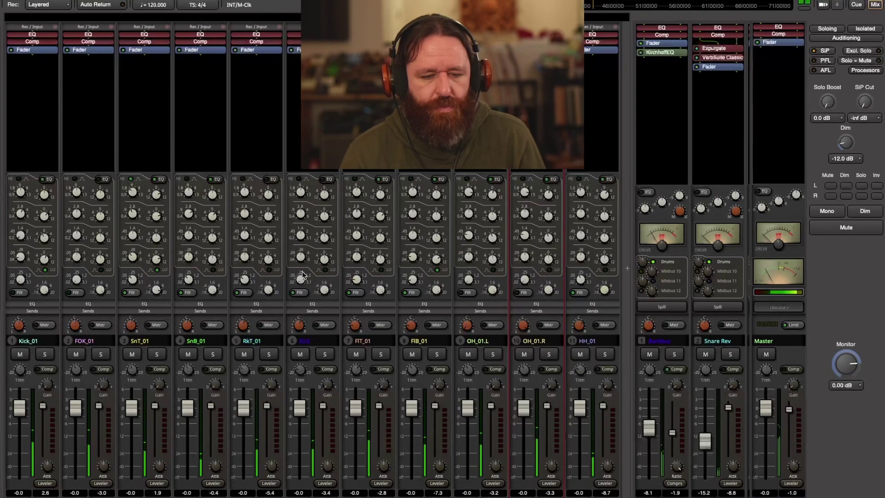
pyautogui.moveTo(305, 194)
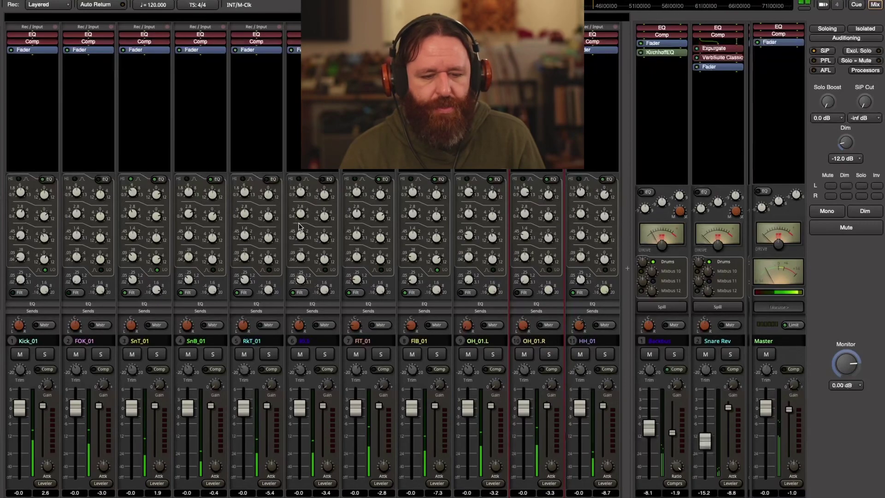
pyautogui.moveTo(299, 237)
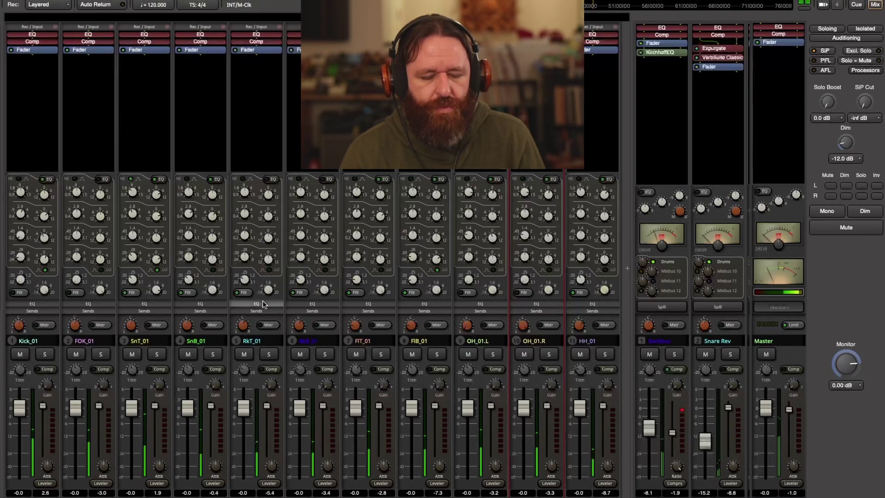
pyautogui.moveTo(302, 279)
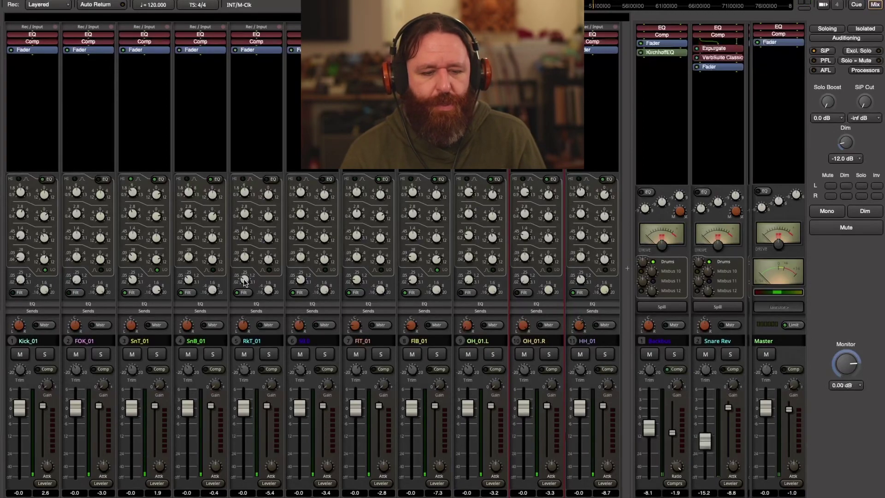
pyautogui.moveTo(244, 280)
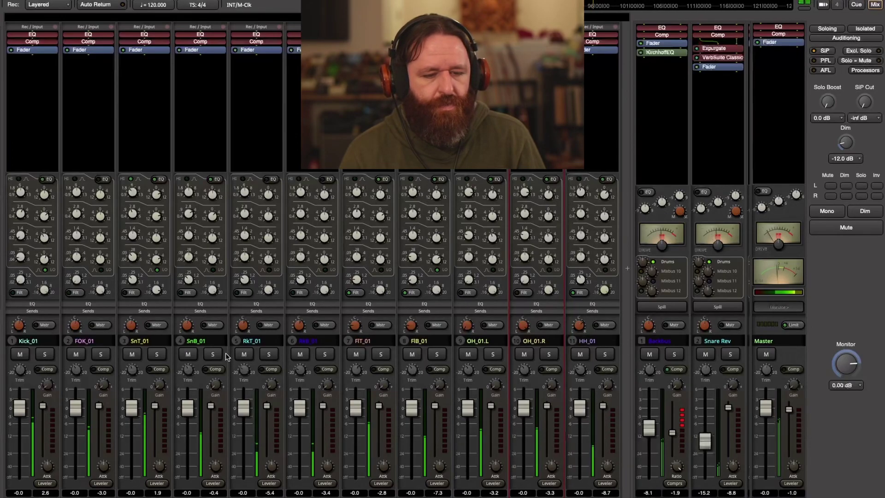
# Re-engage the filters on SnT_01, SnB_01, RkT_01 and the second rack tom during playback
pyautogui.click(130, 292)
pyautogui.click(185, 292)
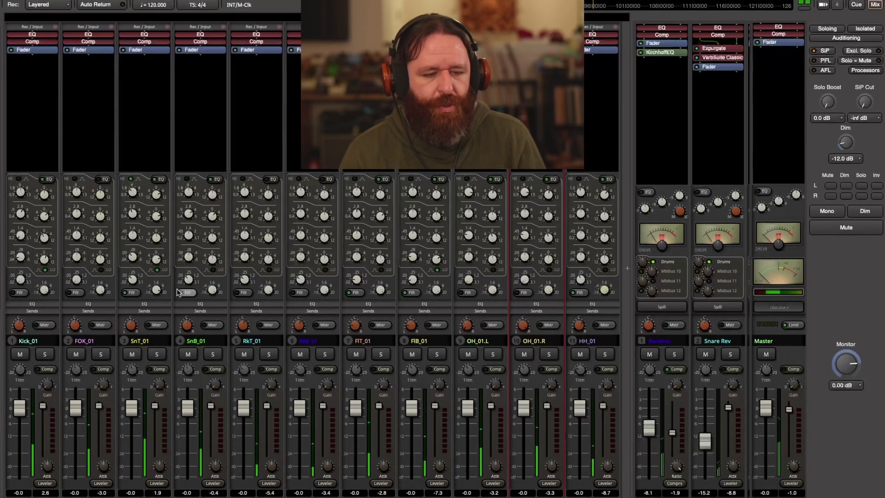
pyautogui.click(240, 293)
pyautogui.click(295, 293)
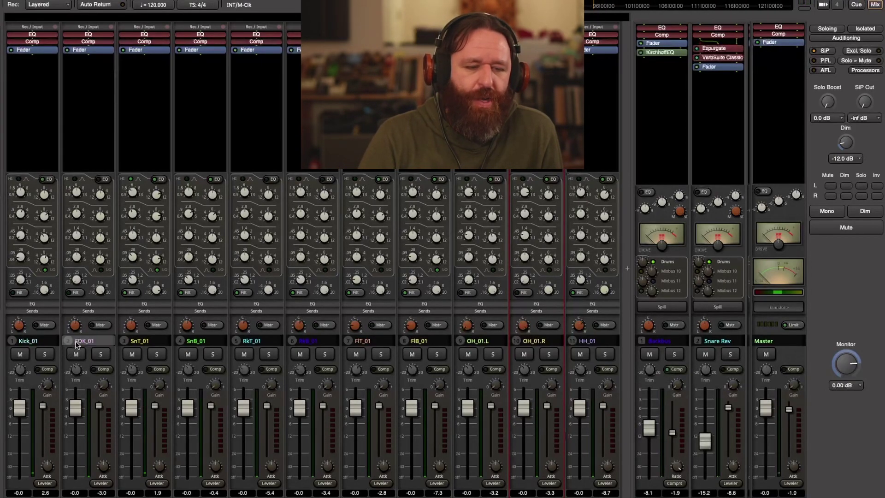
# Audition FOK_01 in solo and switch the solo over to Kick_01 for comparison
pyautogui.click(98, 355)
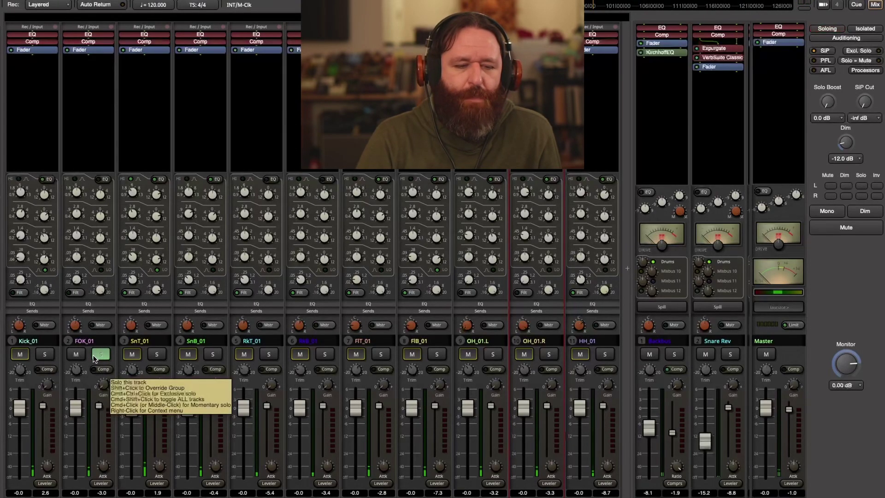
pyautogui.click(44, 354)
pyautogui.click(101, 354)
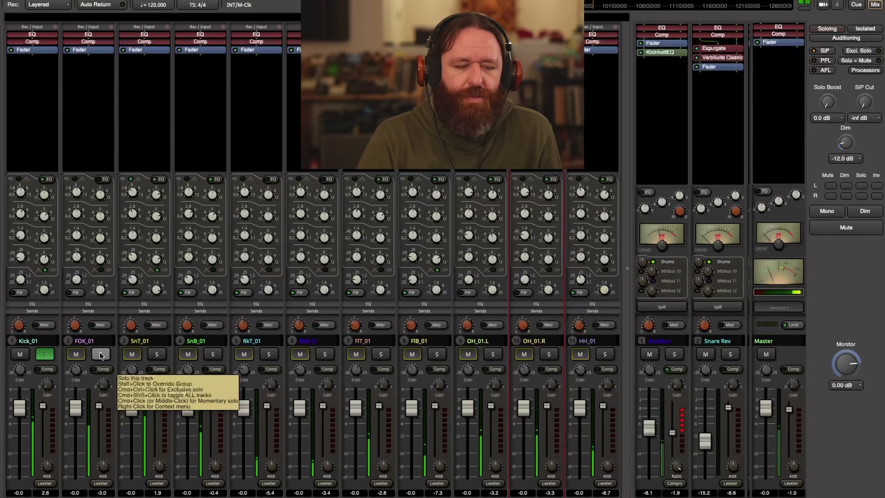
# Solo FOK_01 together with Kick_01 and boost FOK_01's low EQ band to about 7.7 dB near 49 Hz
pyautogui.click(102, 354)
pyautogui.click(44, 354)
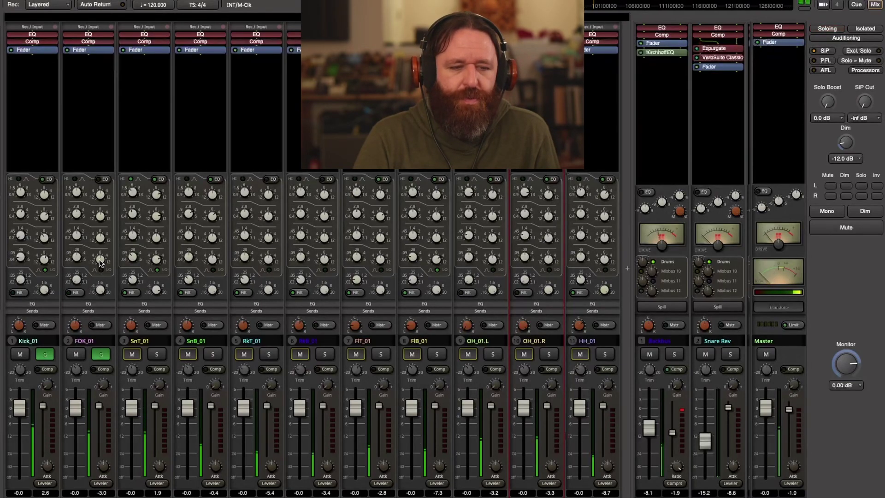
pyautogui.moveTo(73, 267); pyautogui.dragTo(84, 363)
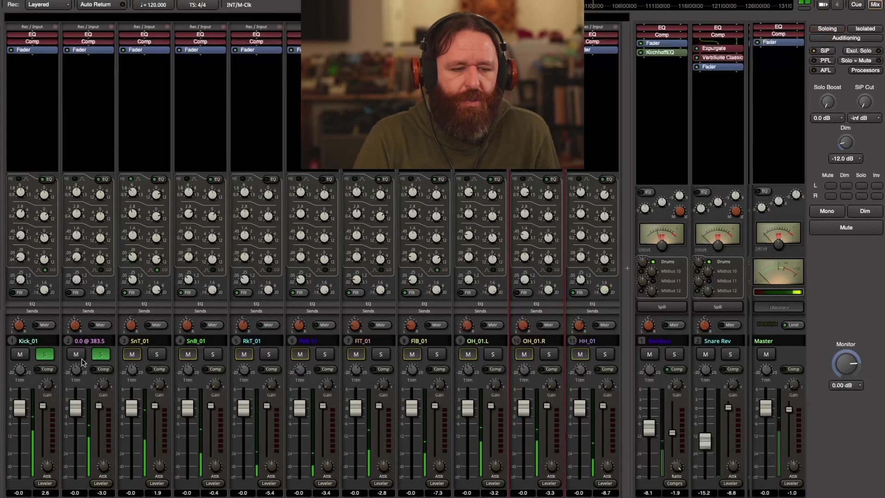
pyautogui.moveTo(103, 261); pyautogui.dragTo(79, 261)
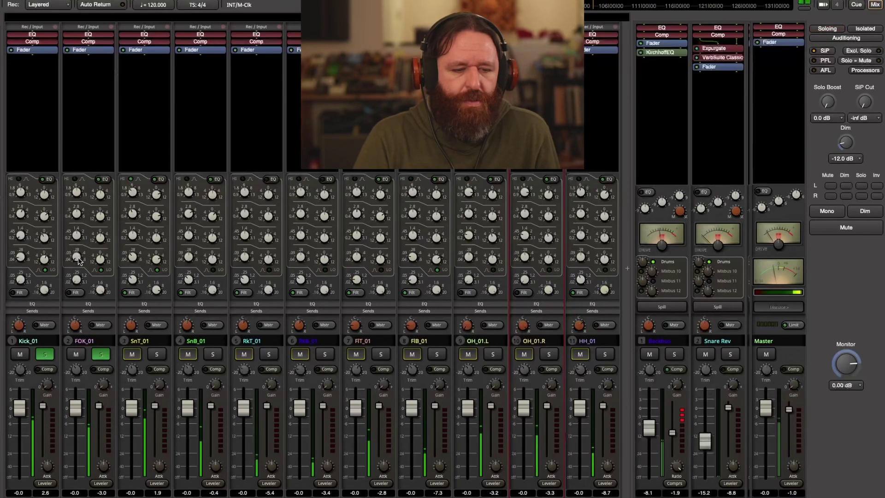
pyautogui.moveTo(79, 261)
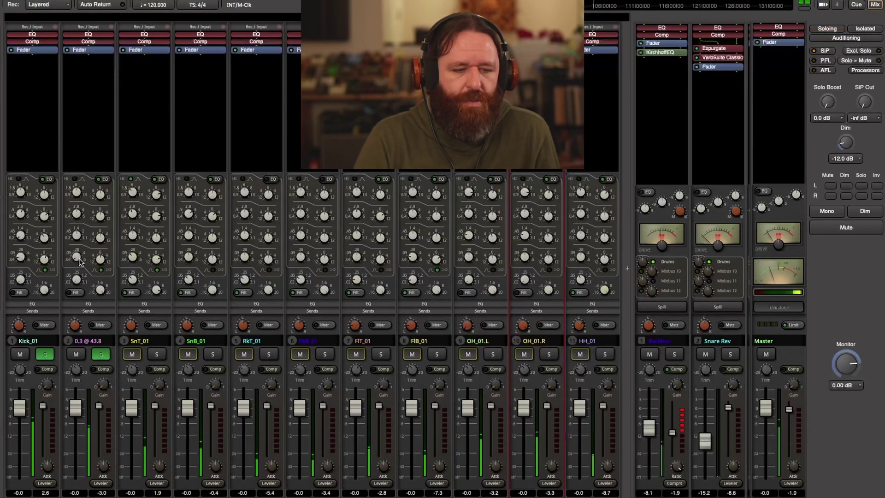
pyautogui.moveTo(79, 259); pyautogui.dragTo(102, 236)
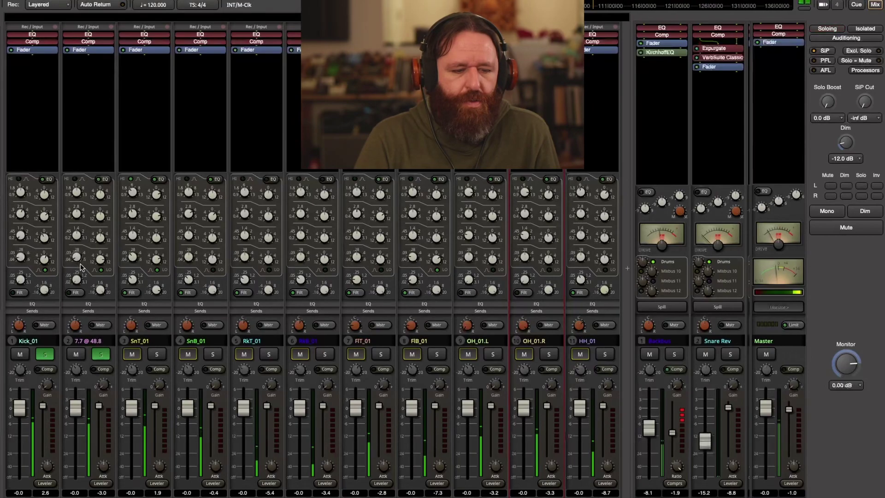
# Sweep FOK_01's low-band EQ frequency during playback and settle it at about 73 Hz
pyautogui.moveTo(80, 266); pyautogui.dragTo(81, 272)
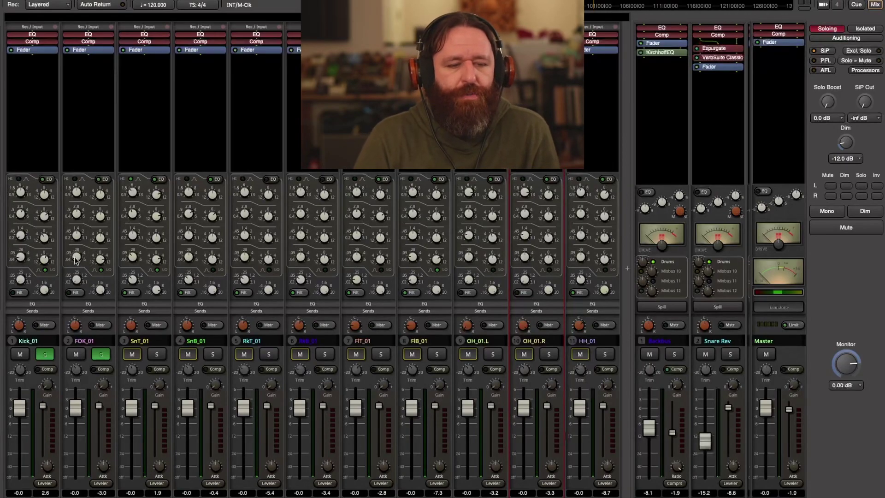
pyautogui.moveTo(82, 277)
pyautogui.moveTo(82, 277); pyautogui.dragTo(79, 249)
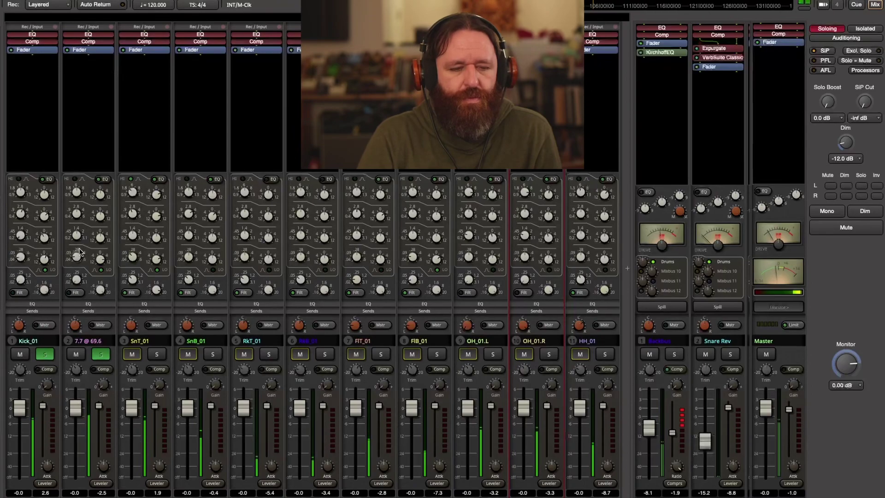
pyautogui.moveTo(79, 250); pyautogui.dragTo(79, 256)
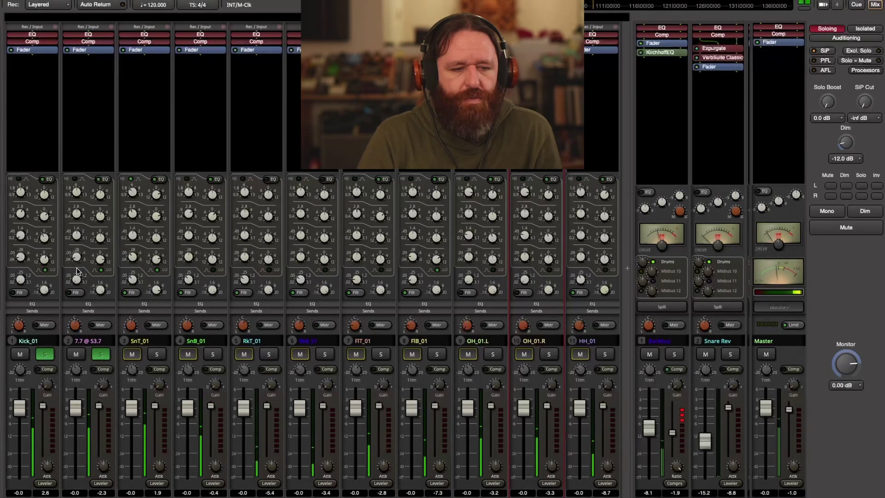
pyautogui.moveTo(77, 271); pyautogui.dragTo(78, 255)
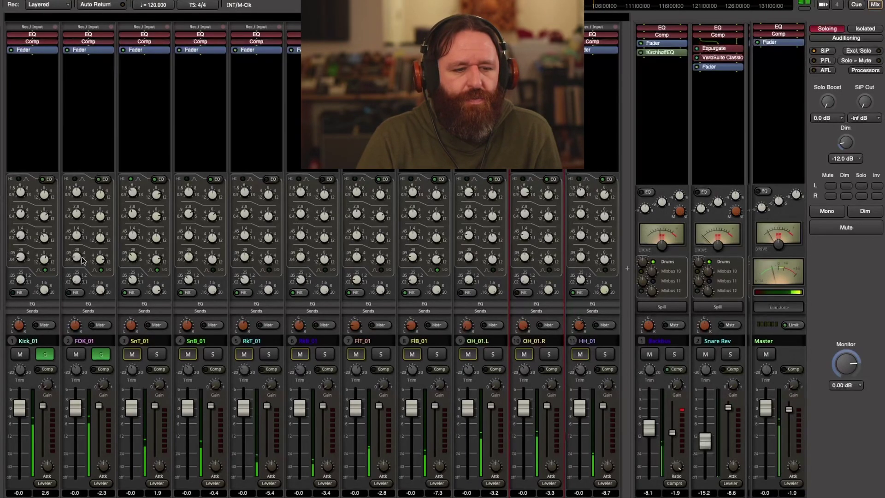
pyautogui.moveTo(83, 261); pyautogui.dragTo(77, 265)
pyautogui.moveTo(85, 296); pyautogui.dragTo(77, 264)
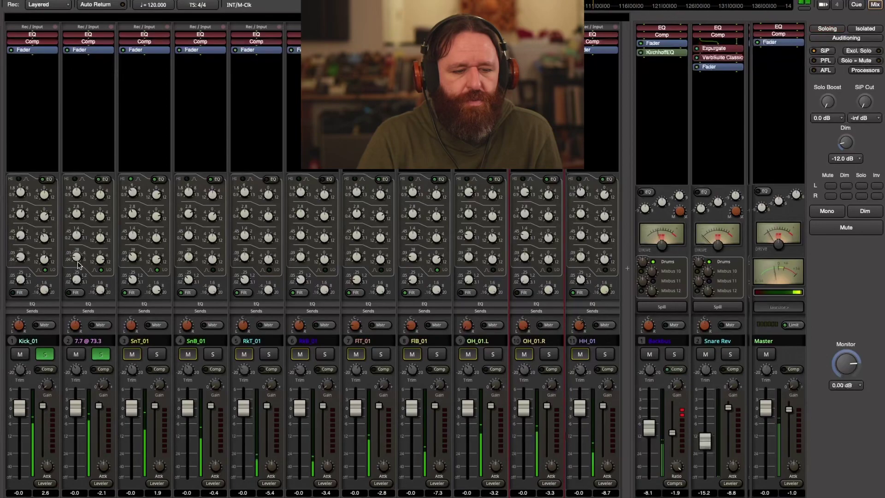
# Reduce the gain of FOK_01's low EQ band to about 3 dB
pyautogui.moveTo(100, 259); pyautogui.dragTo(99, 292)
pyautogui.moveTo(89, 325)
pyautogui.mouseDown()
pyautogui.moveTo(90, 359)
pyautogui.moveTo(98, 334)
pyautogui.mouseUp()
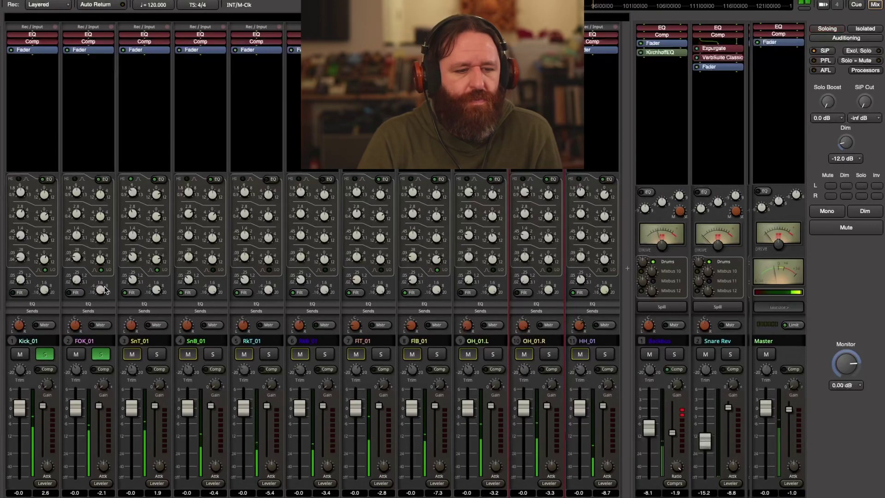
pyautogui.moveTo(101, 261); pyautogui.dragTo(108, 234)
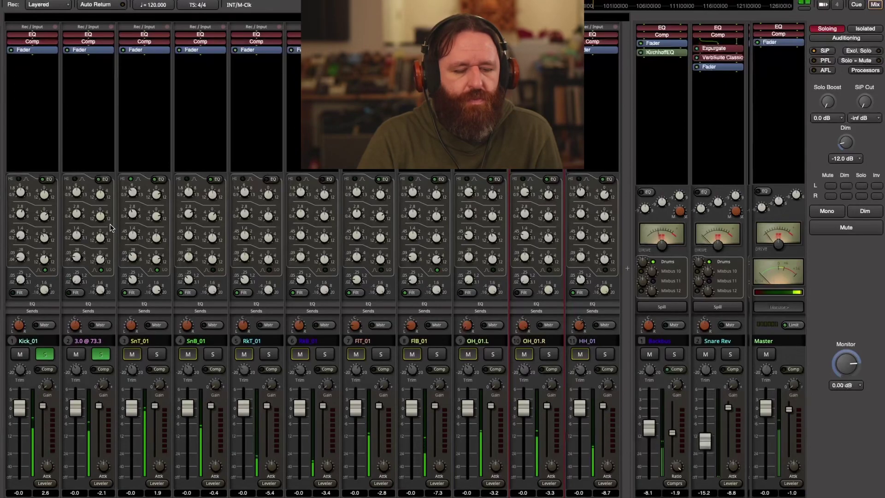
pyautogui.moveTo(109, 232); pyautogui.dragTo(110, 233)
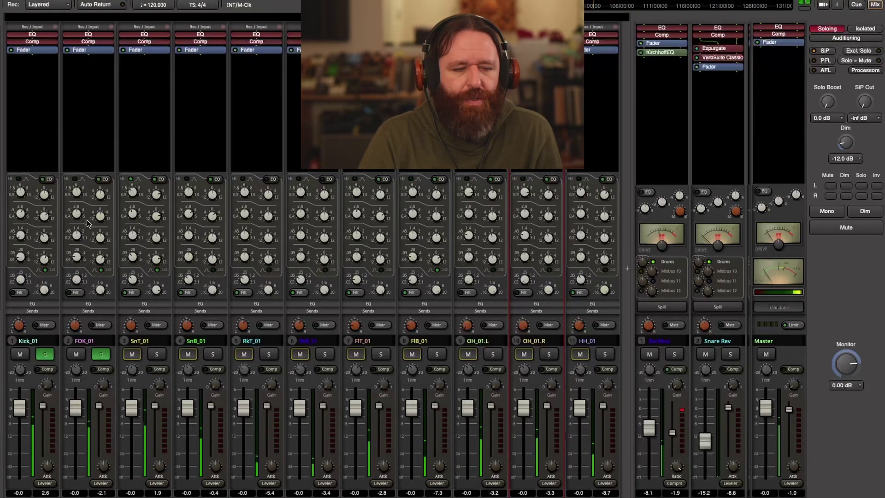
# Unsolo Kick_01 and FOK_01, compare FOK_01's EQ on and off in the full mix, and set its low-band gain to about 4.1 dB
pyautogui.click(45, 354)
pyautogui.click(101, 355)
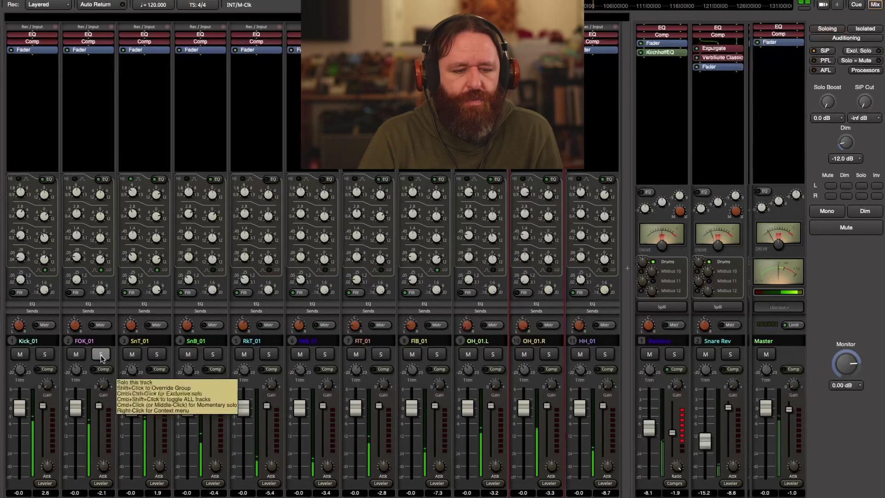
pyautogui.click(103, 180)
pyautogui.moveTo(101, 259)
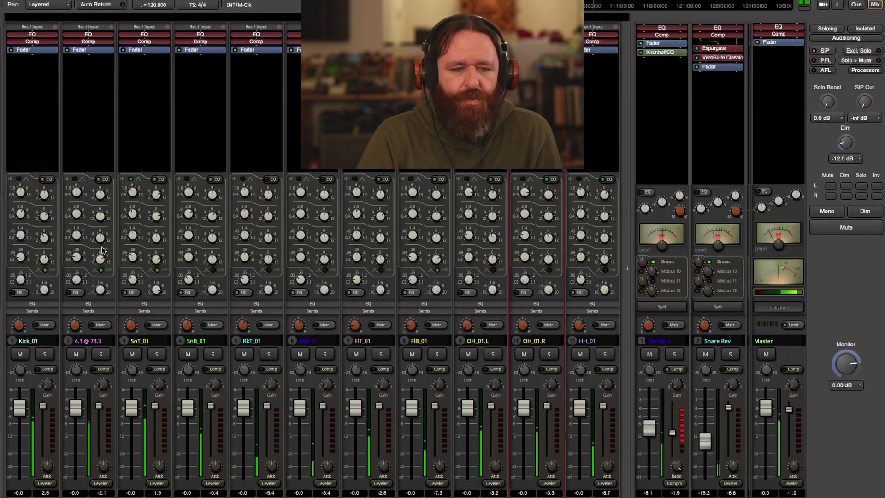
pyautogui.click(104, 179)
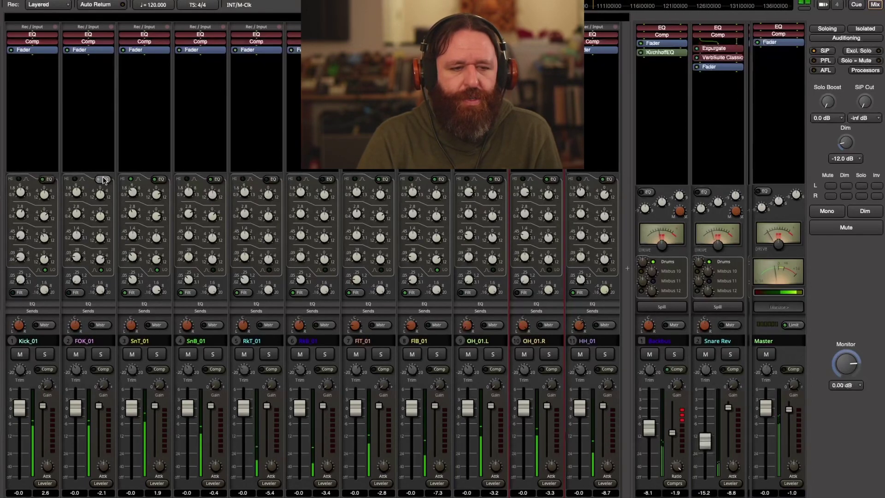
pyautogui.click(104, 180)
pyautogui.click(101, 369)
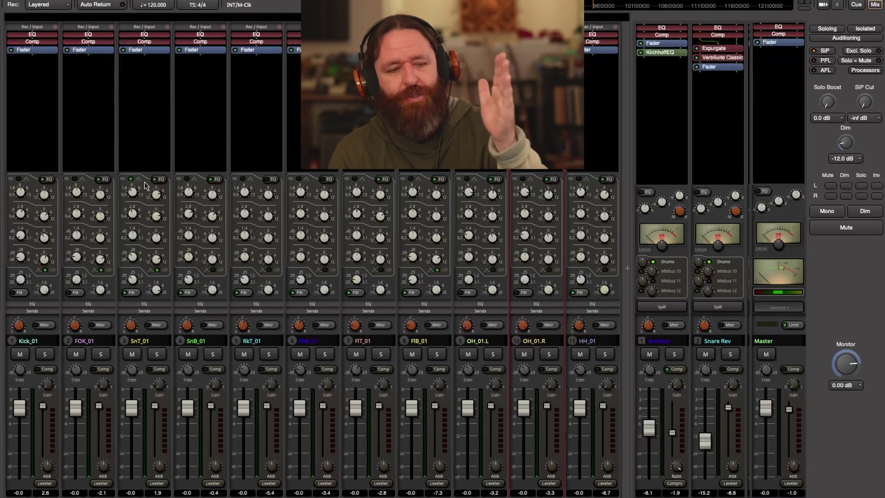
# Insert DMGAudio's EQuilibrium after the fader on FOK_01 and bypass the channel's built-in EQ
pyautogui.rightClick(84, 75)
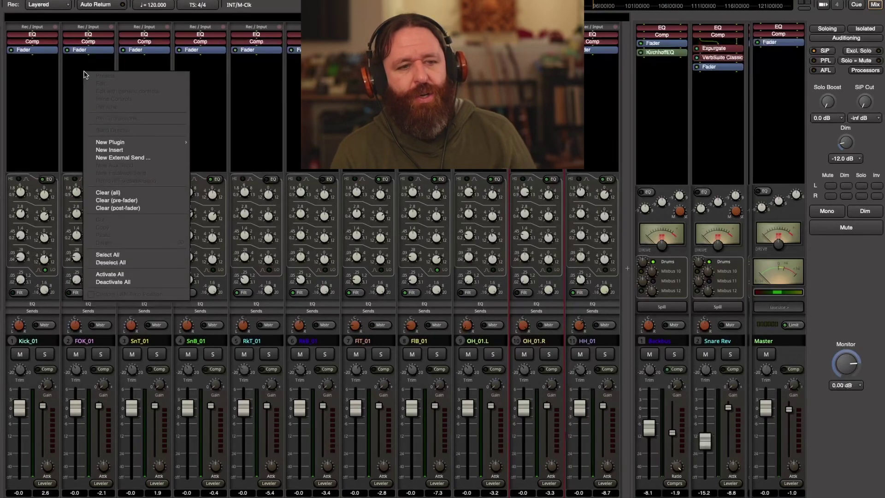
pyautogui.moveTo(125, 142)
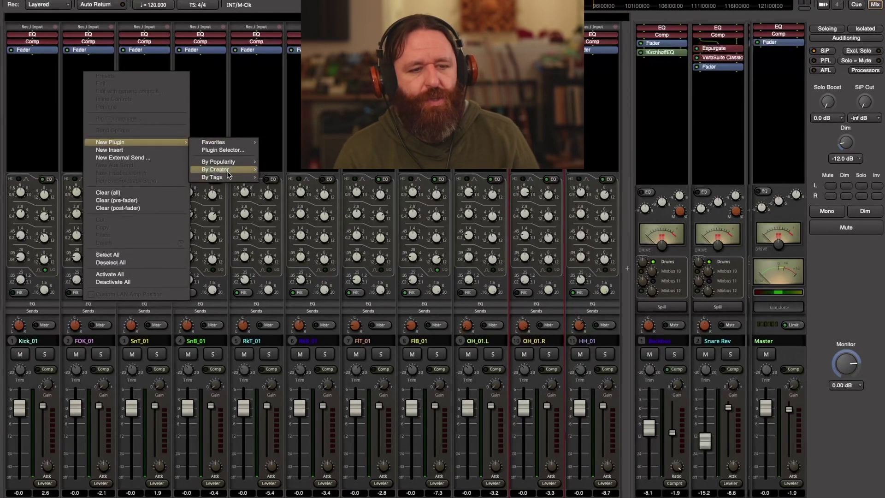
pyautogui.moveTo(227, 171)
pyautogui.moveTo(323, 232)
pyautogui.click(396, 232)
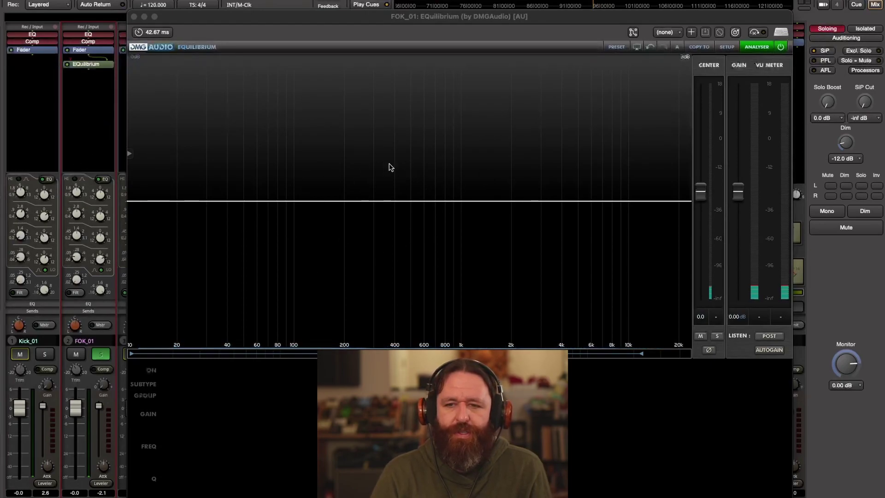
pyautogui.moveTo(359, 18); pyautogui.dragTo(374, 13)
pyautogui.click(105, 181)
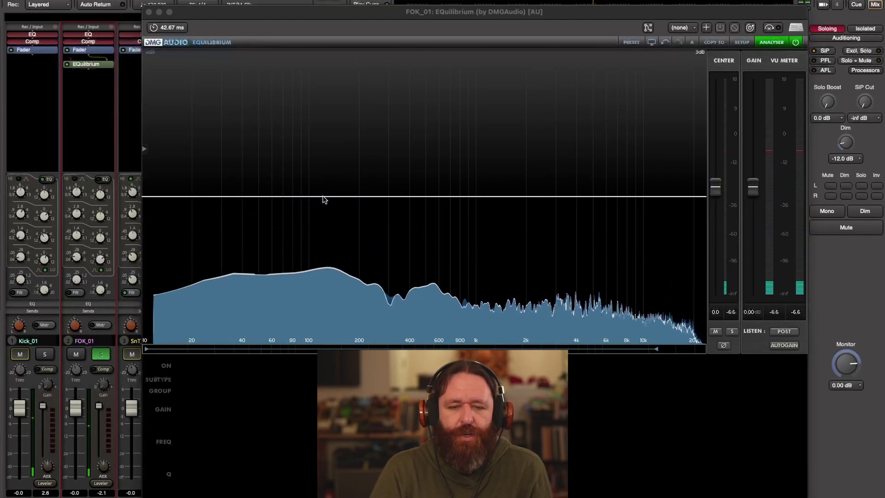
# Add two gentle EQuilibrium peak bands, 0.20 dB at 122.3 Hz and 0.24 dB at 38.4 Hz, and play the soloed track
pyautogui.moveTo(323, 199); pyautogui.dragTo(323, 186)
pyautogui.click(239, 196)
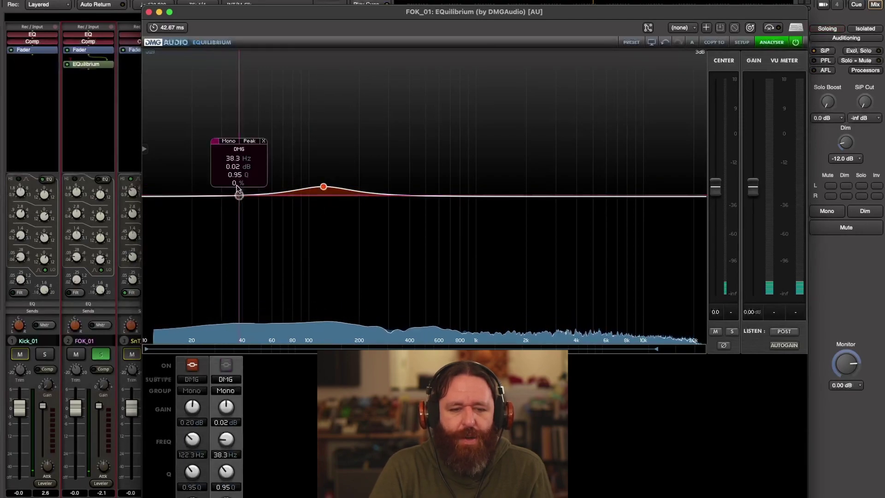
pyautogui.moveTo(238, 194); pyautogui.dragTo(243, 189)
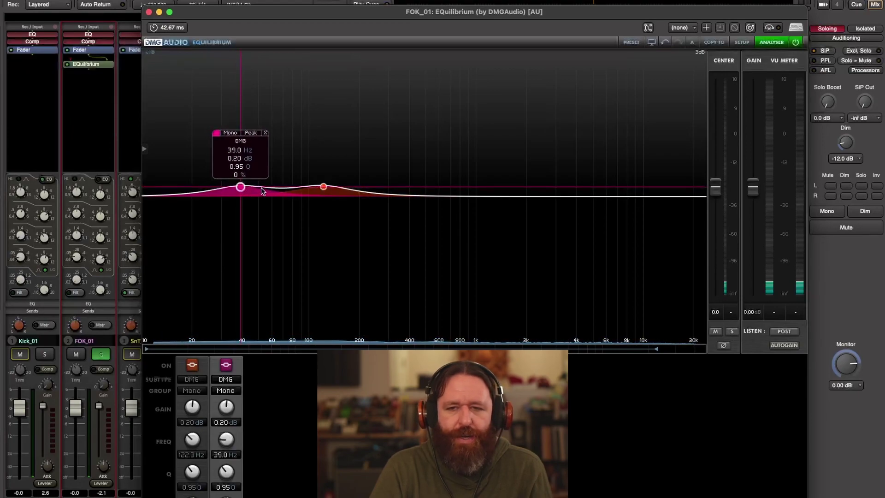
pyautogui.press('space')
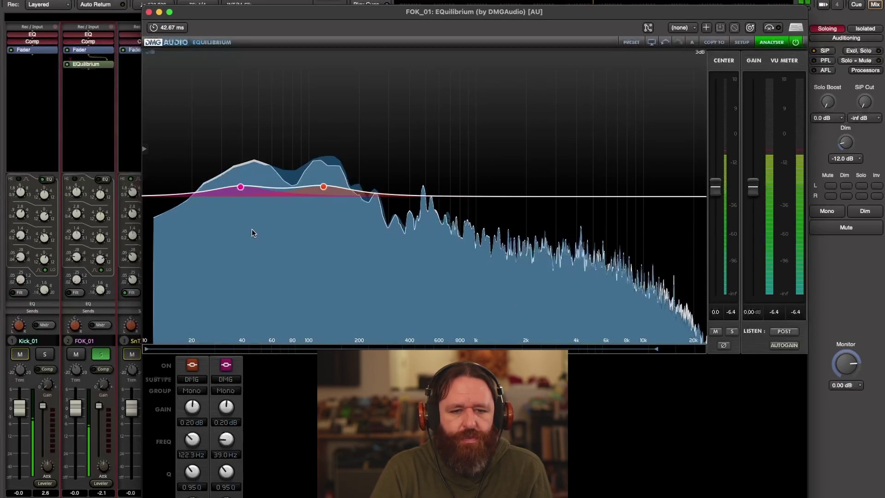
pyautogui.moveTo(240, 187); pyautogui.dragTo(239, 186)
pyautogui.press('space')
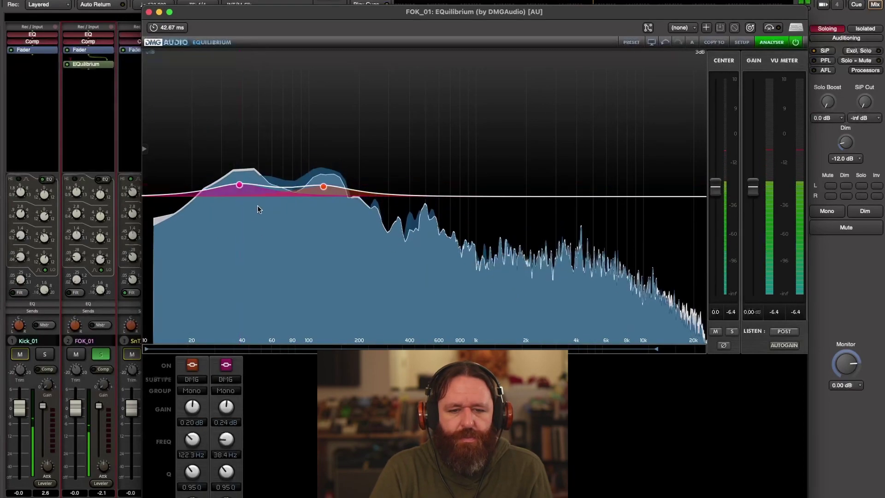
# Disable both EQuilibrium bands, play FOK_01 through its channel EQ for comparison, and re-enable the two bands
pyautogui.doubleClick(239, 184)
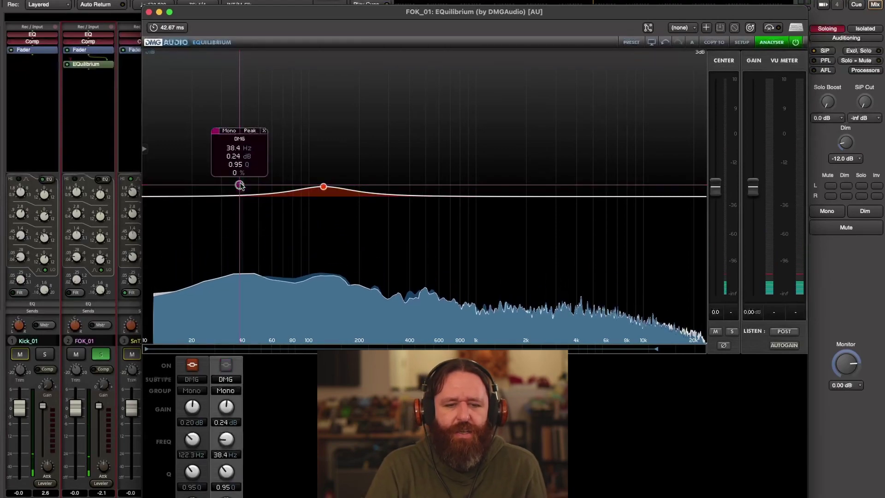
pyautogui.doubleClick(323, 187)
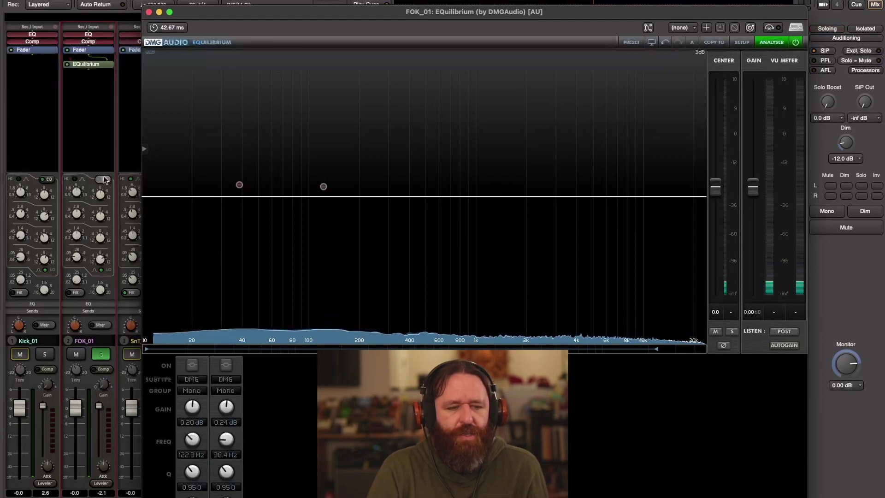
pyautogui.click(77, 261)
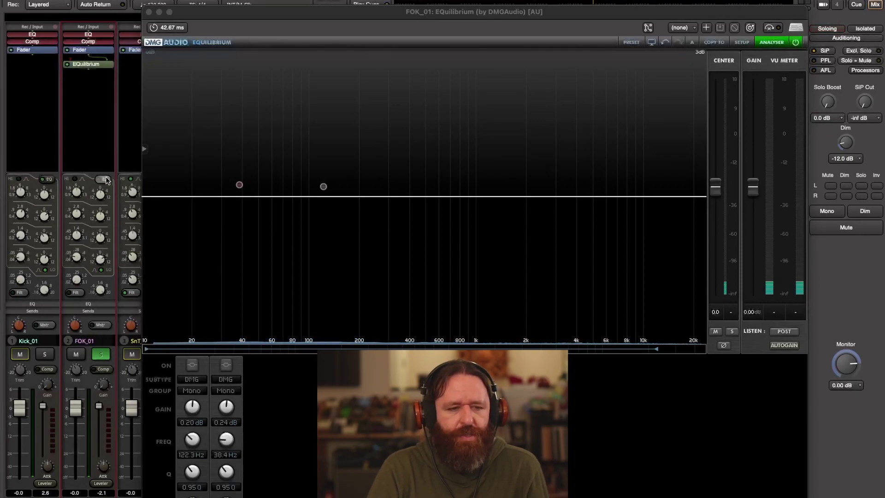
pyautogui.press('space')
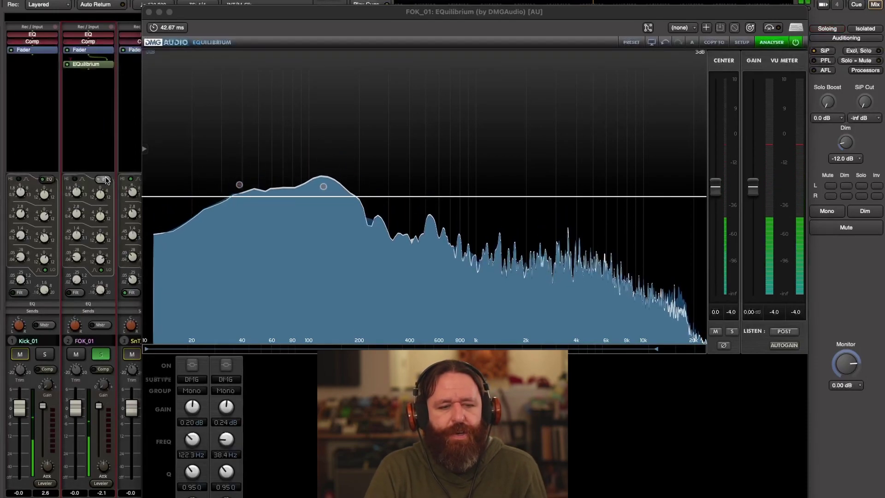
pyautogui.click(239, 185)
pyautogui.click(239, 185)
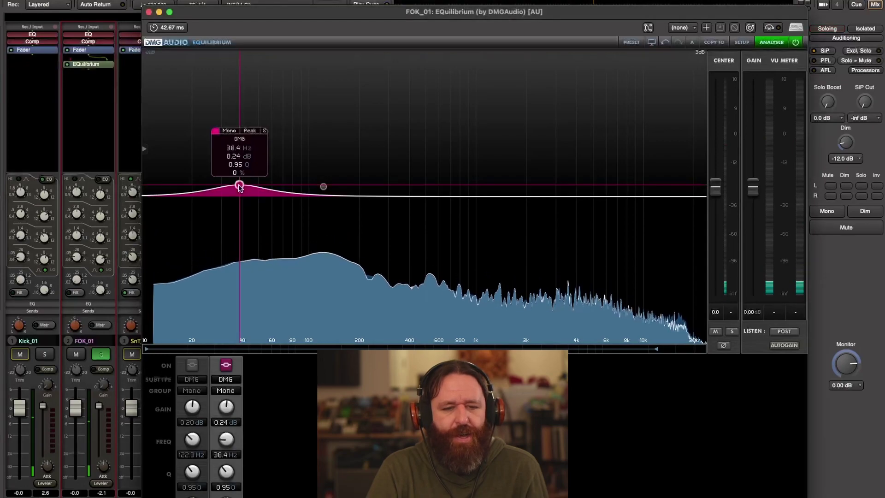
pyautogui.click(323, 187)
pyautogui.click(323, 186)
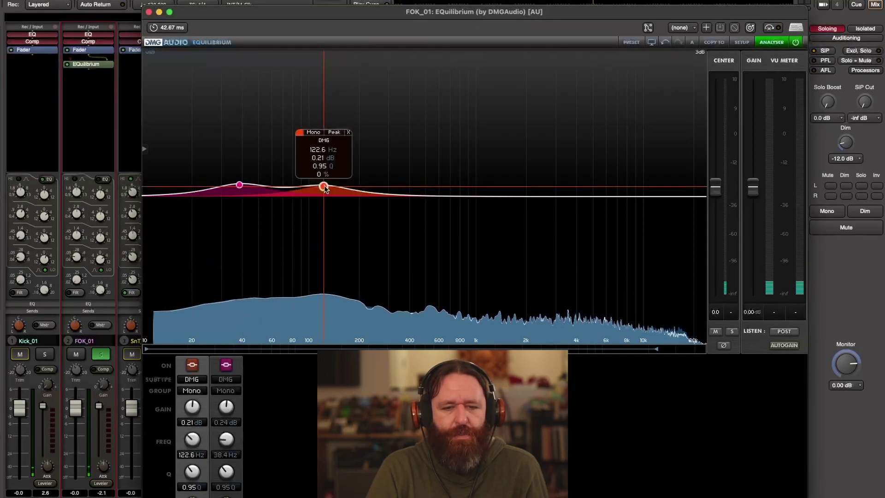
# Raise the EQuilibrium bands to about 0.93 dB at 122.6 Hz and 0.95 dB at 37.4 Hz, and check FOK_01's channel low-band gain
pyautogui.moveTo(324, 187); pyautogui.dragTo(324, 157)
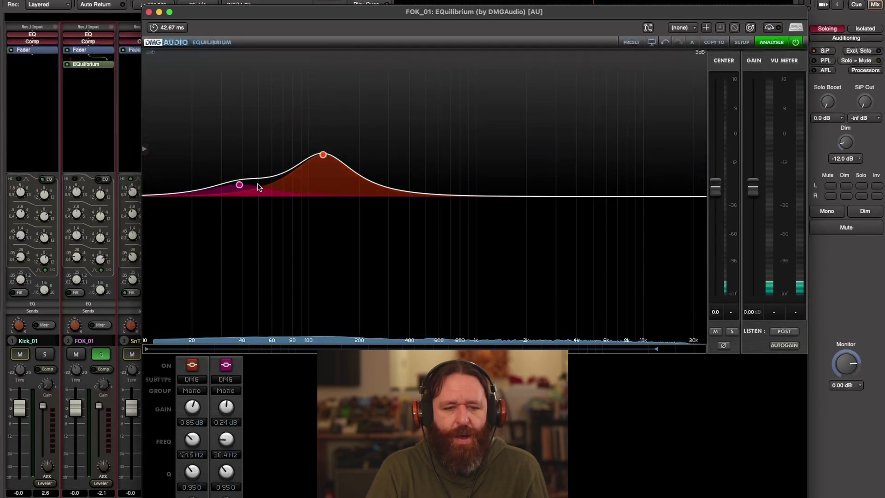
pyautogui.moveTo(238, 184); pyautogui.dragTo(238, 150)
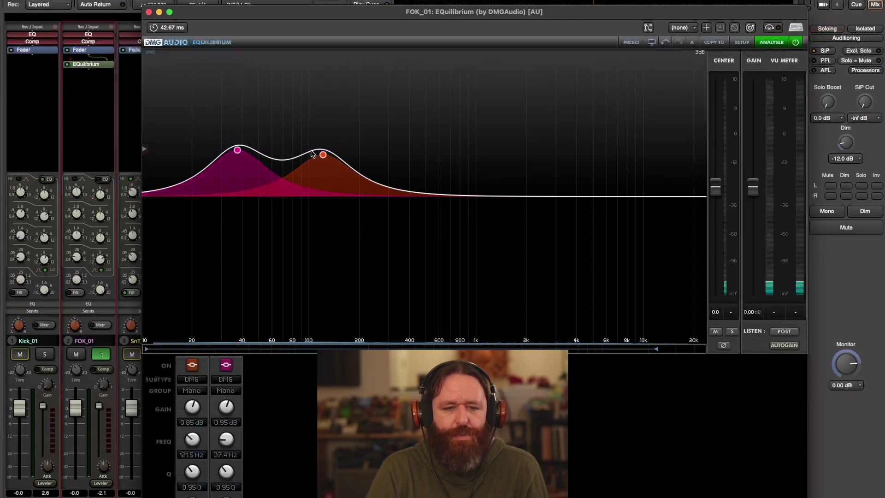
pyautogui.moveTo(322, 154); pyautogui.dragTo(324, 151)
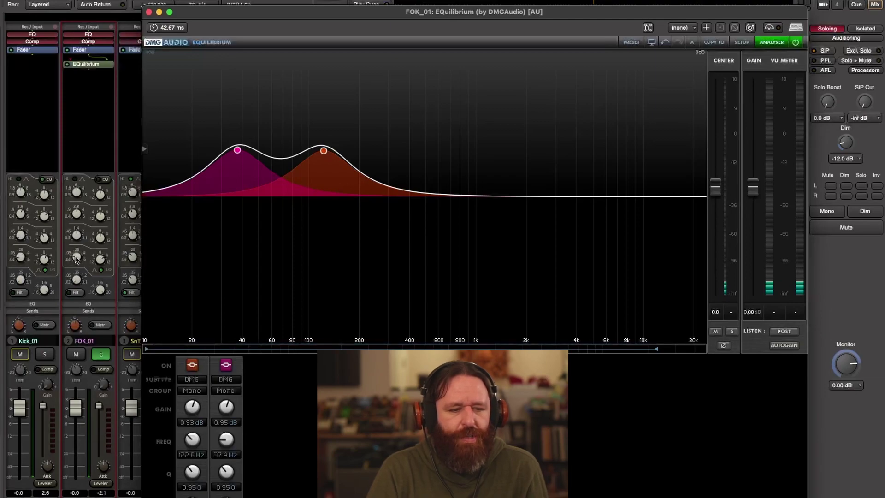
pyautogui.click(103, 261)
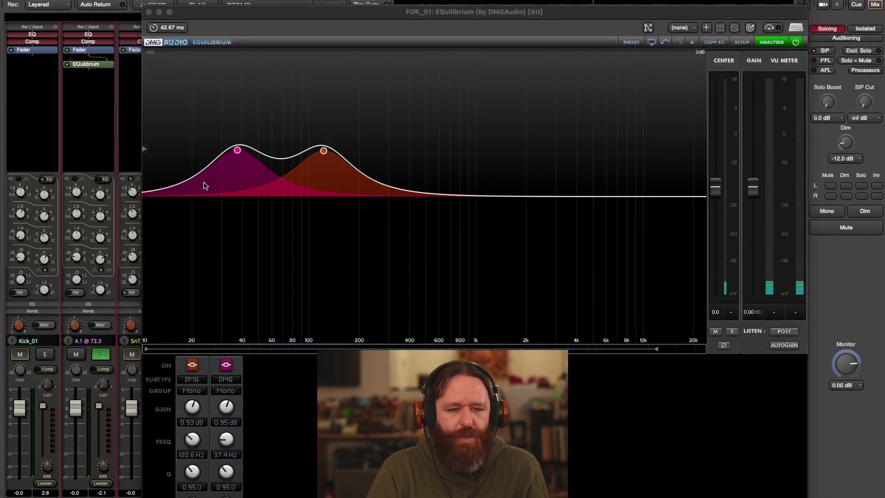
# Raise the two EQuilibrium peak bands to 2.01 dB at 124.8 Hz and 1.99 dB at 36.6 Hz
pyautogui.moveTo(236, 150); pyautogui.dragTo(235, 113)
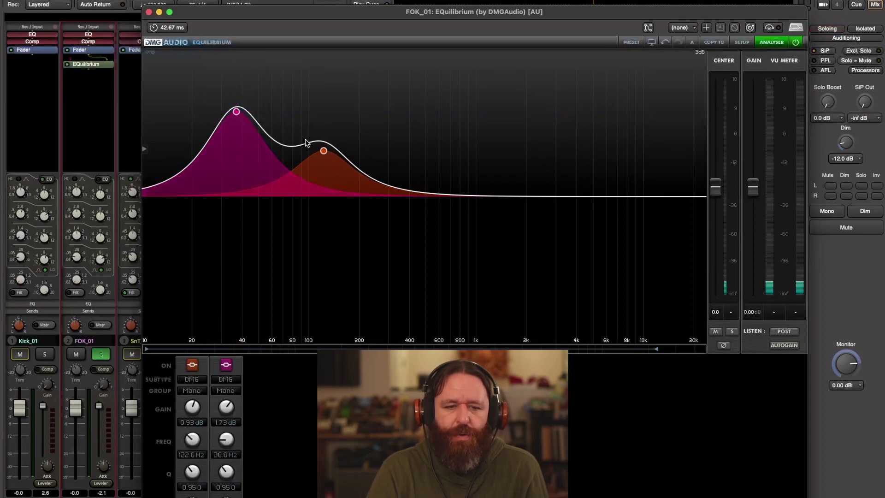
pyautogui.moveTo(323, 149); pyautogui.dragTo(326, 98)
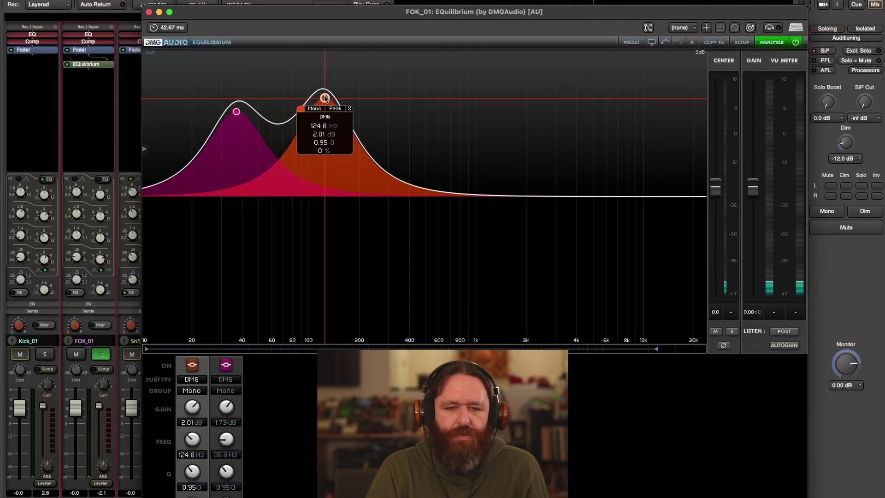
pyautogui.moveTo(236, 112); pyautogui.dragTo(236, 100)
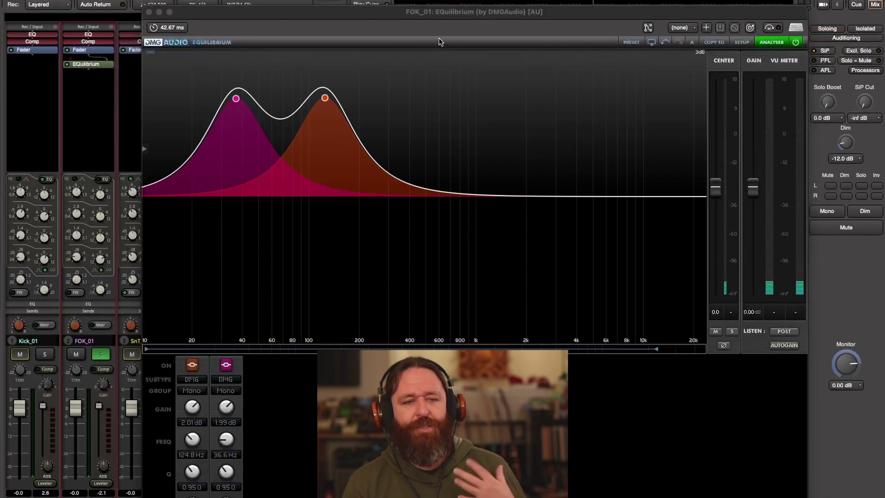
# Play the soloed FOK_01 track, switching between EQuilibrium and the channel EQ to compare their low-end boosts
pyautogui.press('space')
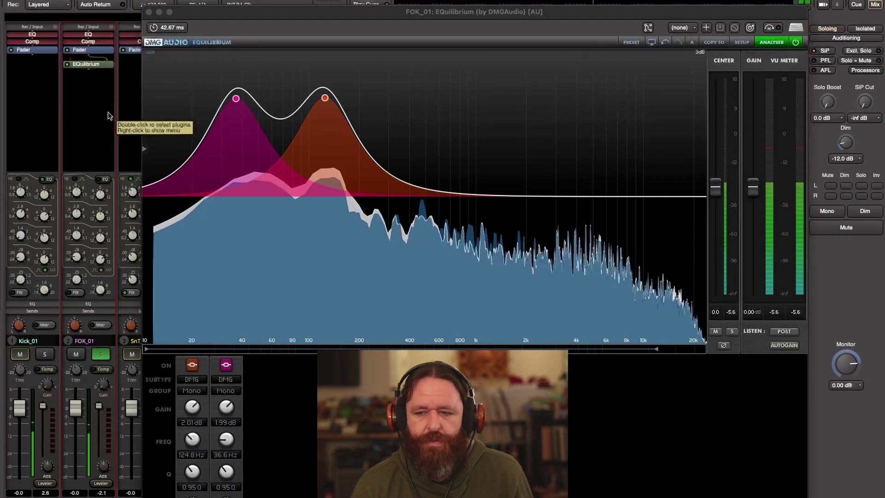
pyautogui.press('space')
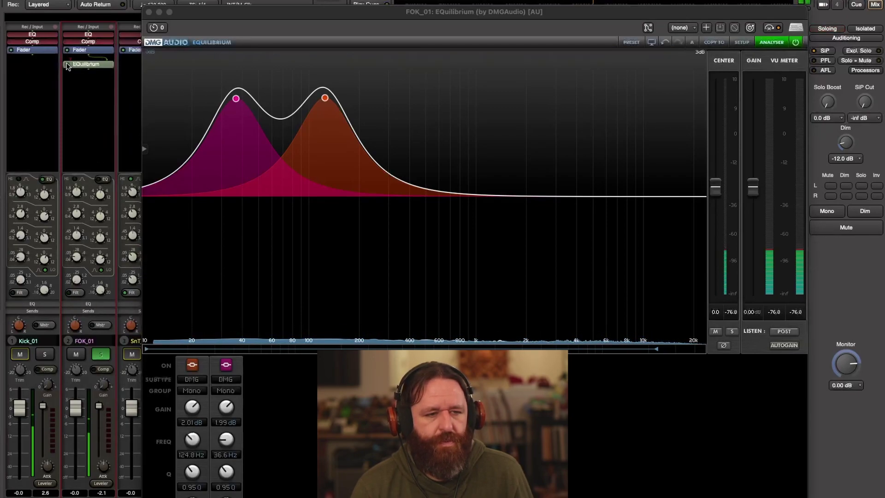
pyautogui.press('space')
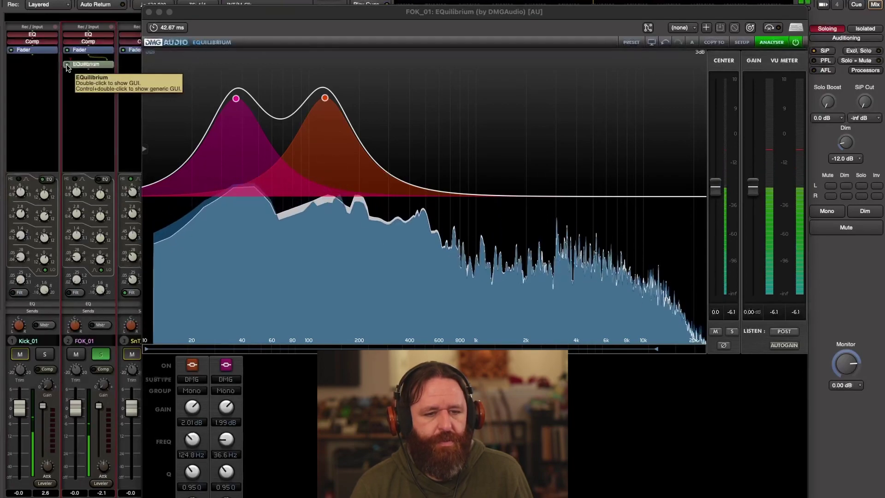
pyautogui.press('space')
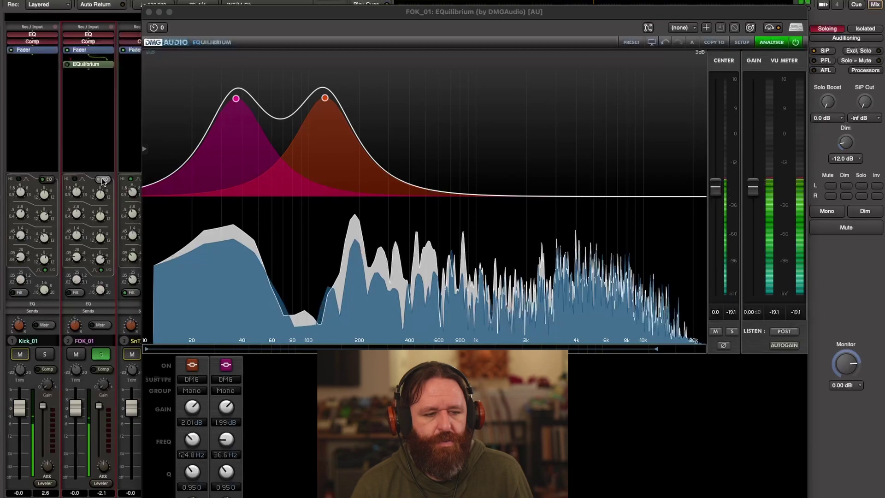
pyautogui.click(68, 64)
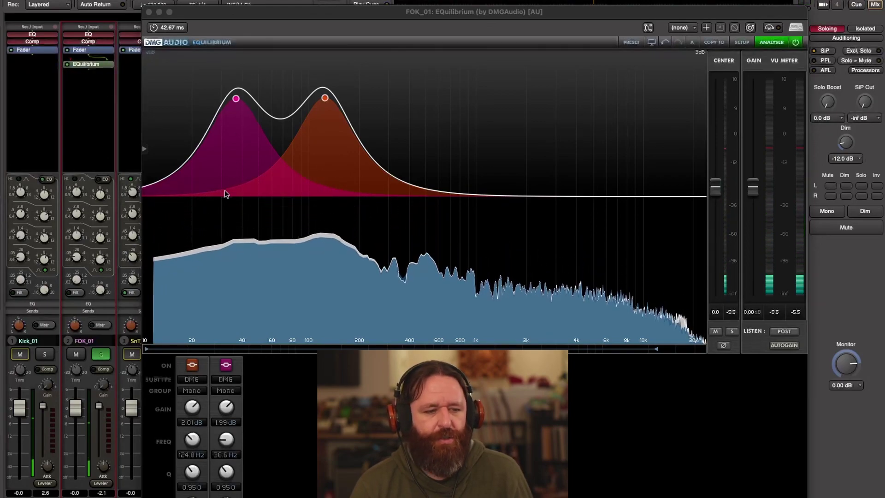
# Disable the 36.6 Hz band, set the other to 4.02 dB at 73.1 Hz, and play it against the channel EQ
pyautogui.doubleClick(235, 98)
pyautogui.moveTo(325, 98)
pyautogui.mouseDown()
pyautogui.moveTo(273, 120)
pyautogui.moveTo(283, 115)
pyautogui.moveTo(286, 54)
pyautogui.mouseUp()
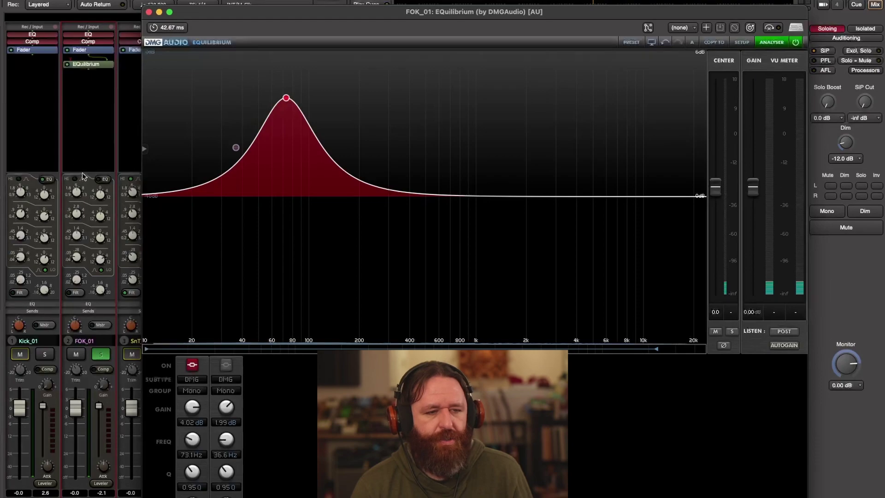
pyautogui.press('space')
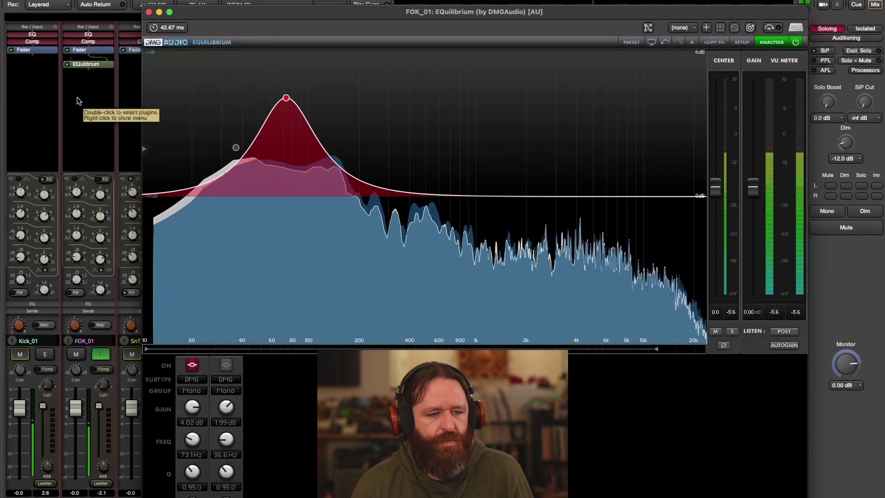
pyautogui.click(68, 65)
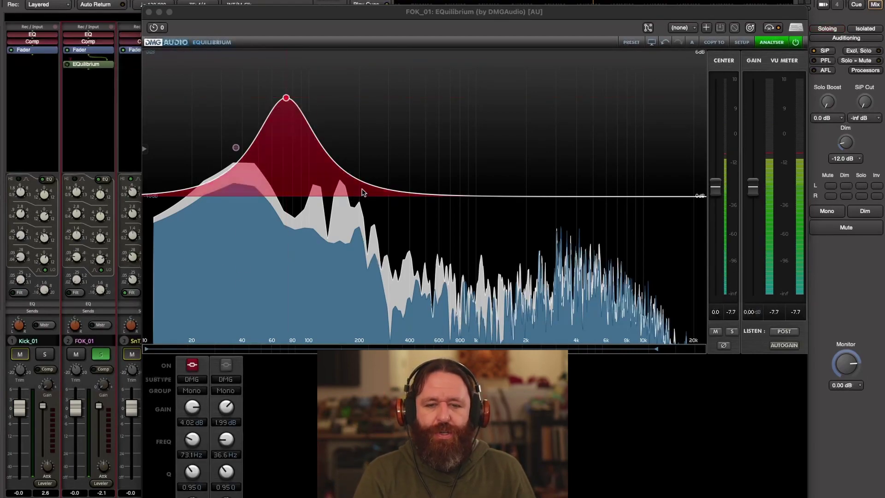
# Change the 73.1 Hz band's subtype to 32 and play FOK_01, toggling EQuilibrium against the channel EQ
pyautogui.click(193, 379)
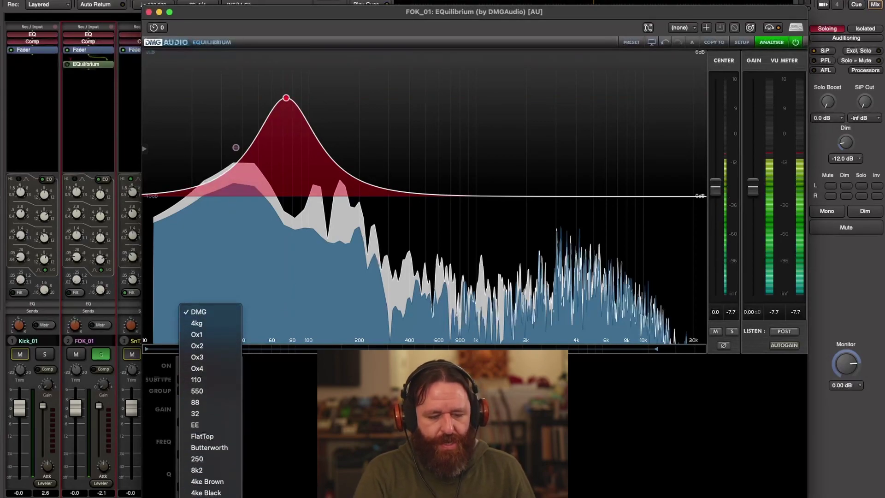
pyautogui.click(203, 411)
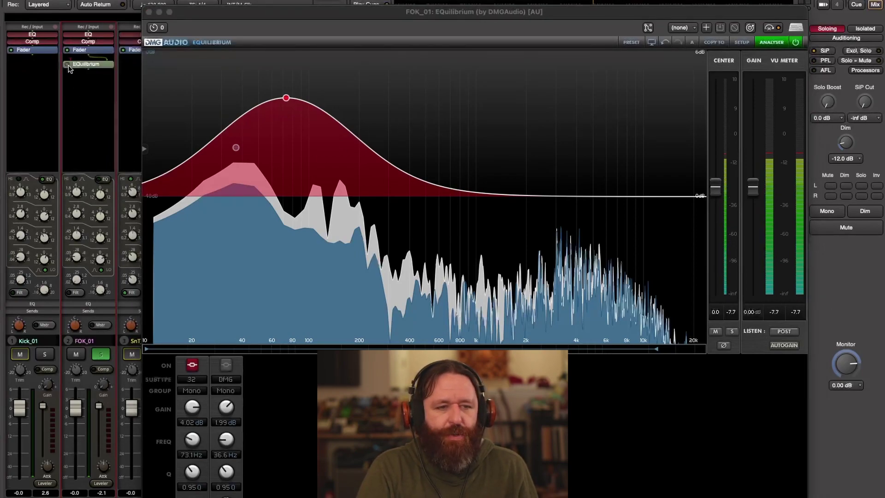
pyautogui.press('space')
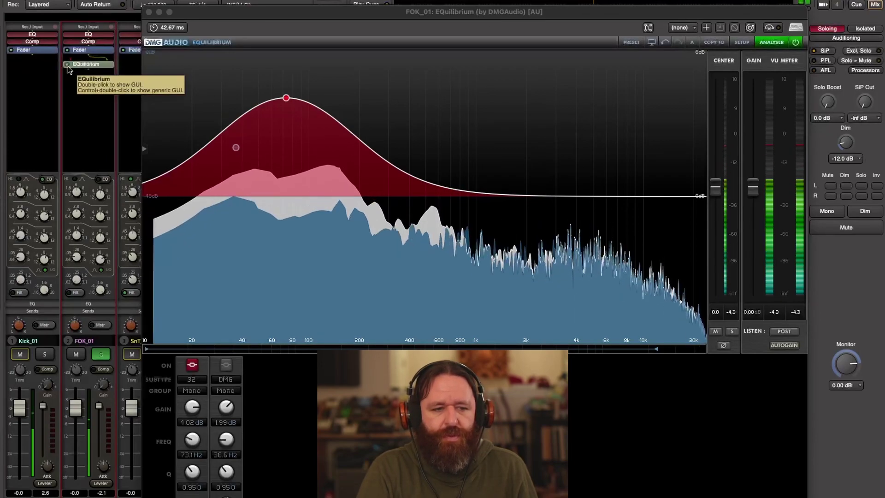
pyautogui.press('space')
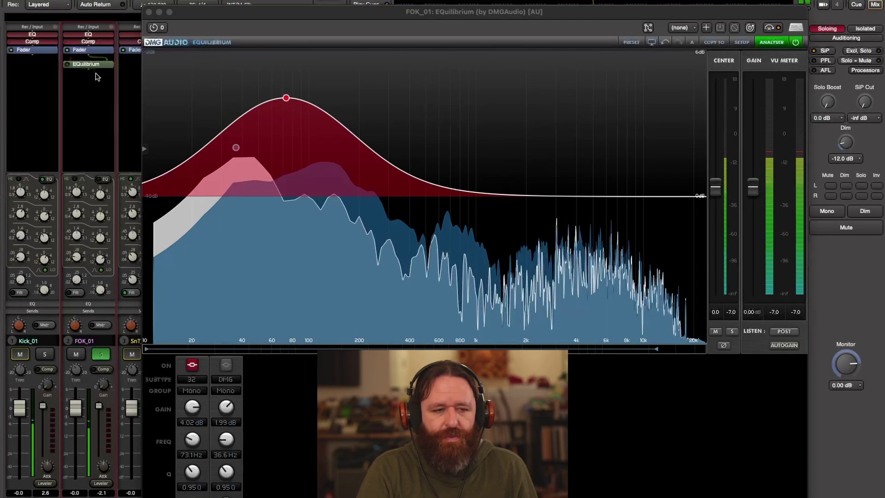
pyautogui.press('space')
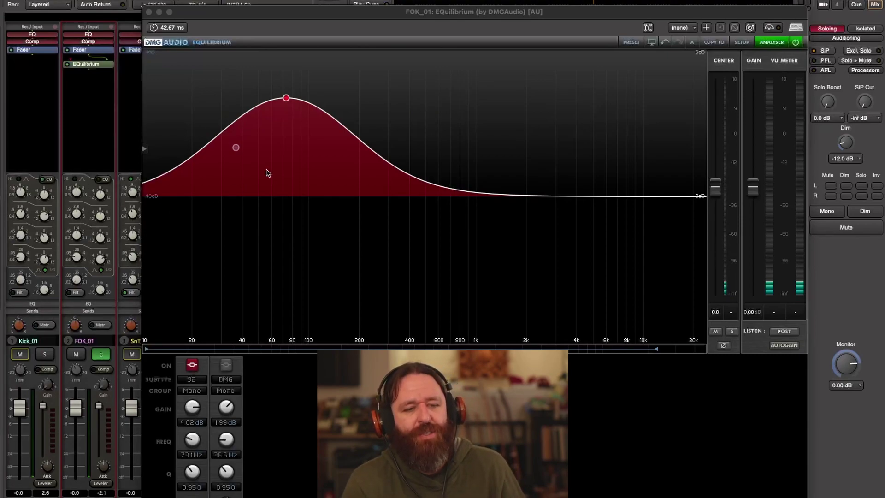
# Replay FOK_01 with EQuilibrium and the channel EQ in turn, then unsolo the track
pyautogui.moveTo(289, 100)
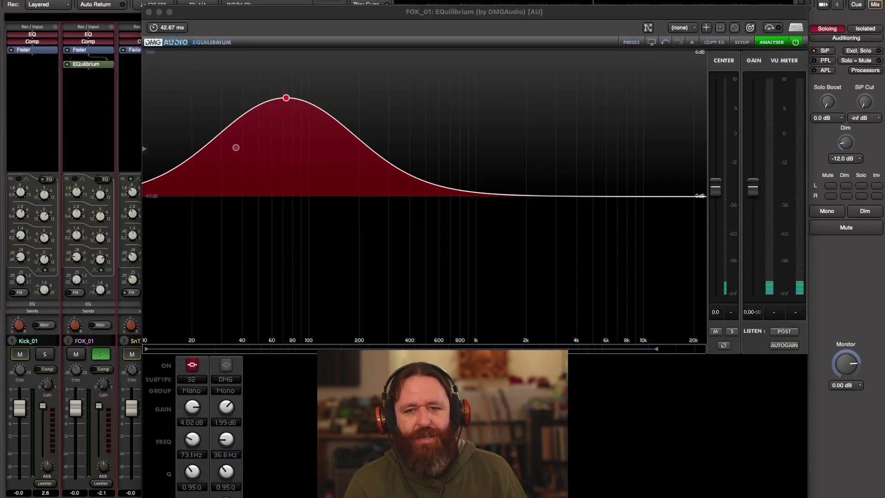
pyautogui.press('space')
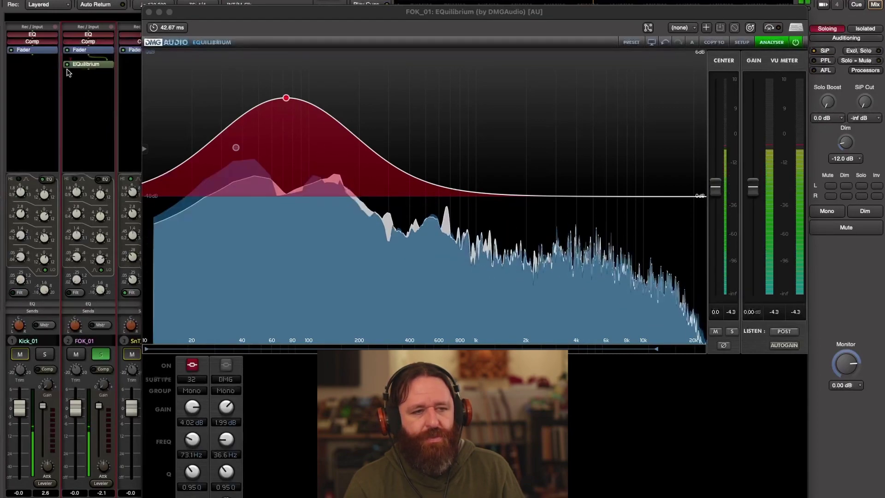
pyautogui.click(103, 179)
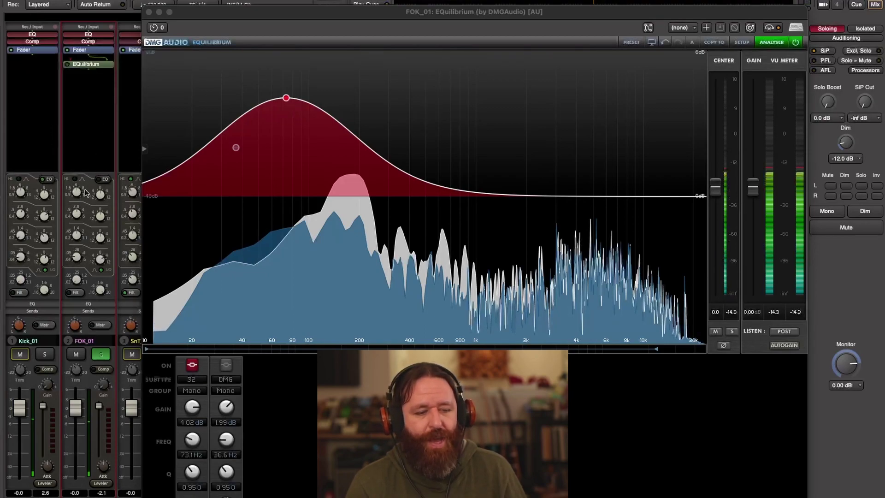
pyautogui.click(286, 98)
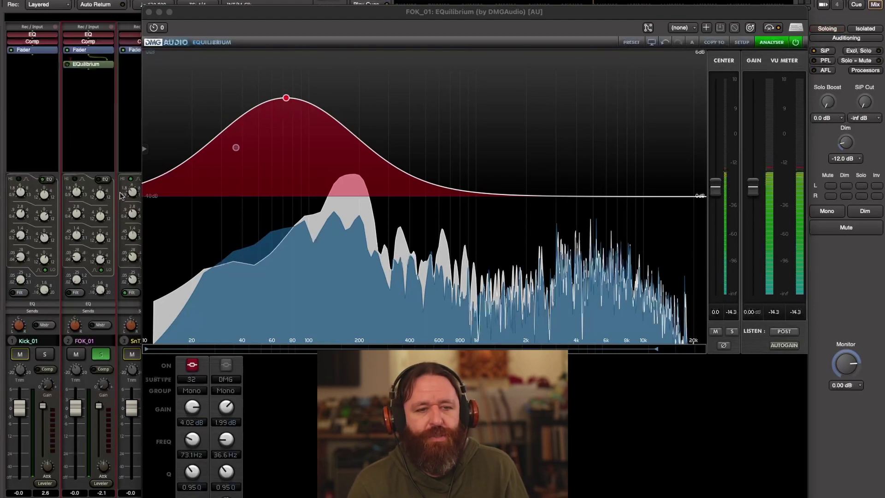
pyautogui.click(99, 358)
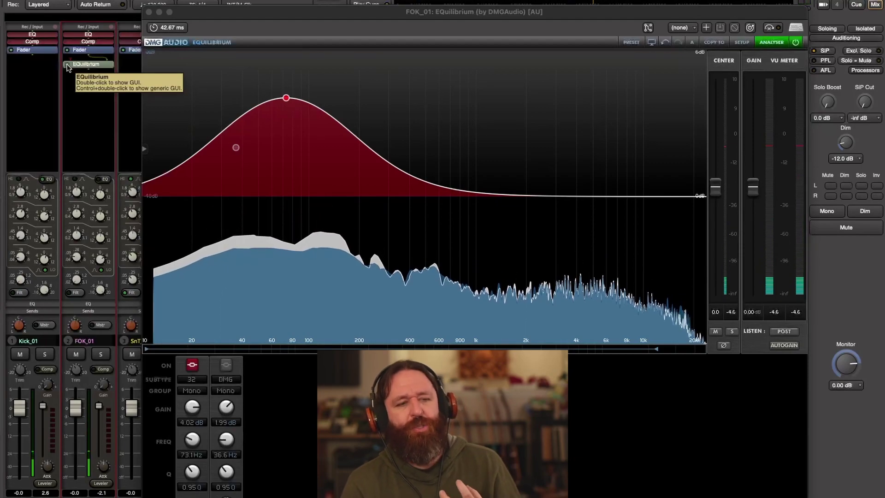
# Turn off EQuilibrium's analyser and reposition its window so the band's gain, frequency and Q controls are in view
pyautogui.moveTo(254, 132)
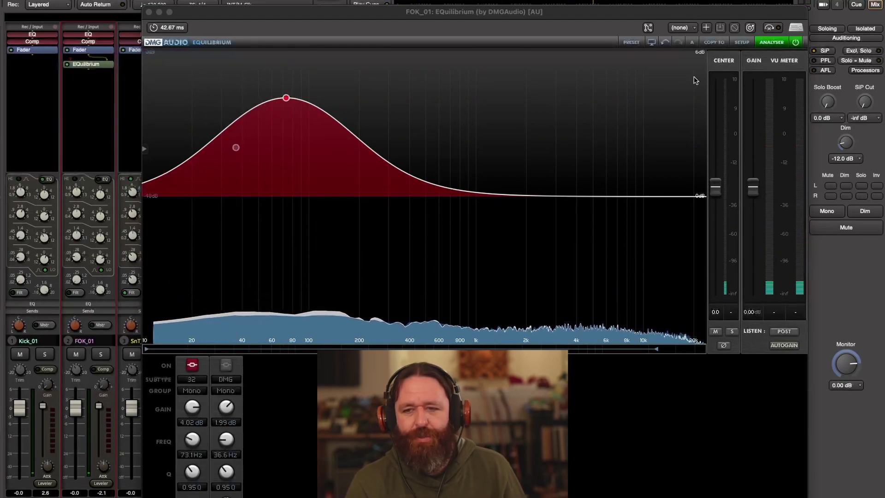
pyautogui.click(770, 39)
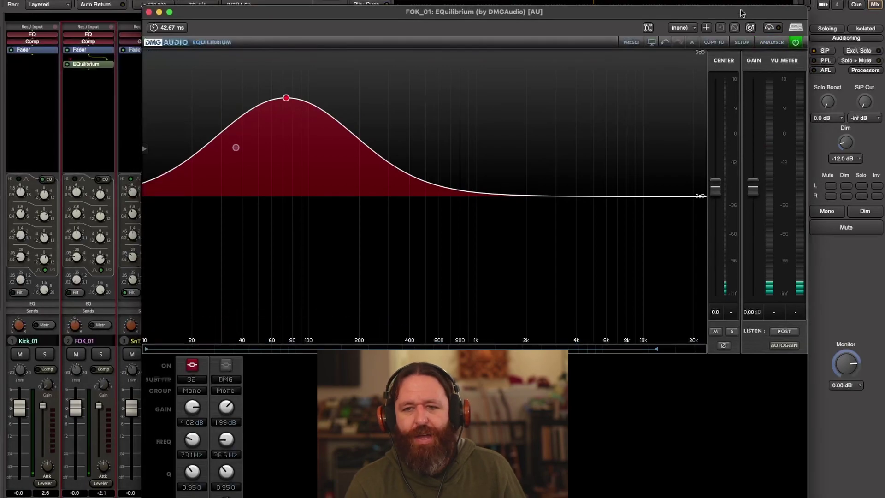
pyautogui.moveTo(740, 10); pyautogui.dragTo(750, 0)
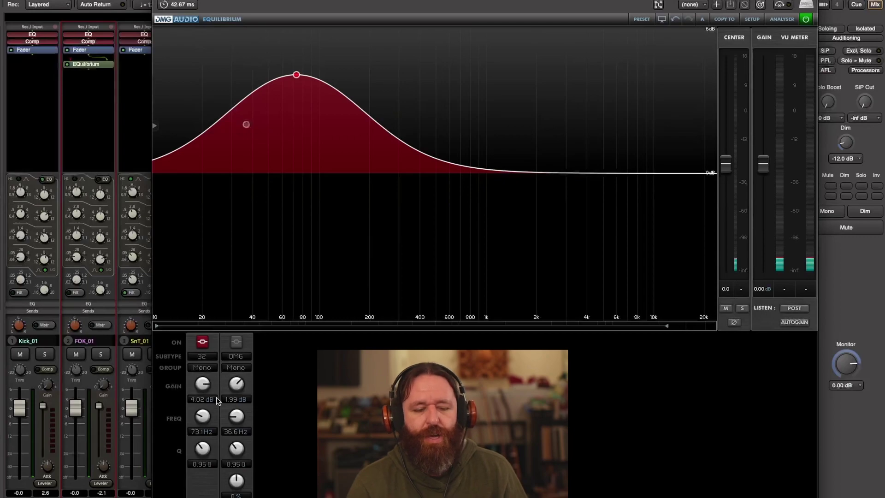
pyautogui.click(298, 76)
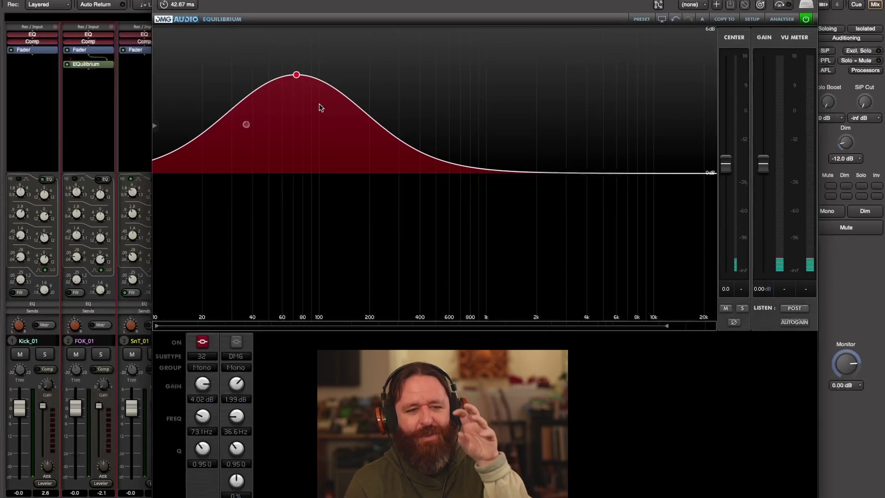
pyautogui.moveTo(300, 76)
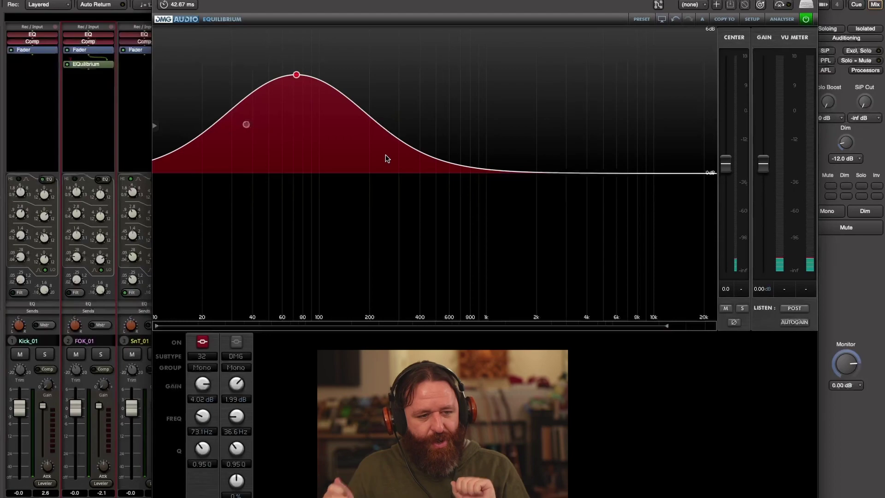
# Close the EQuilibrium window and delete the plugin from the FOK_01 channel
pyautogui.click(115, 29)
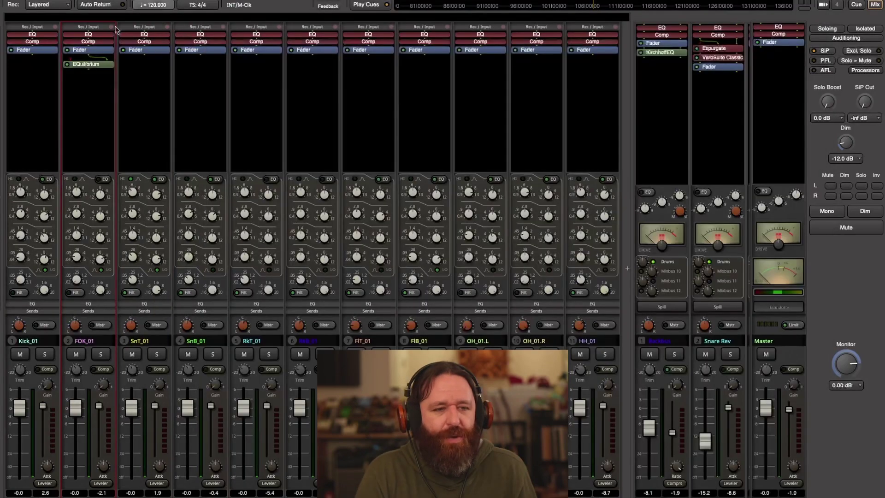
pyautogui.rightClick(84, 67)
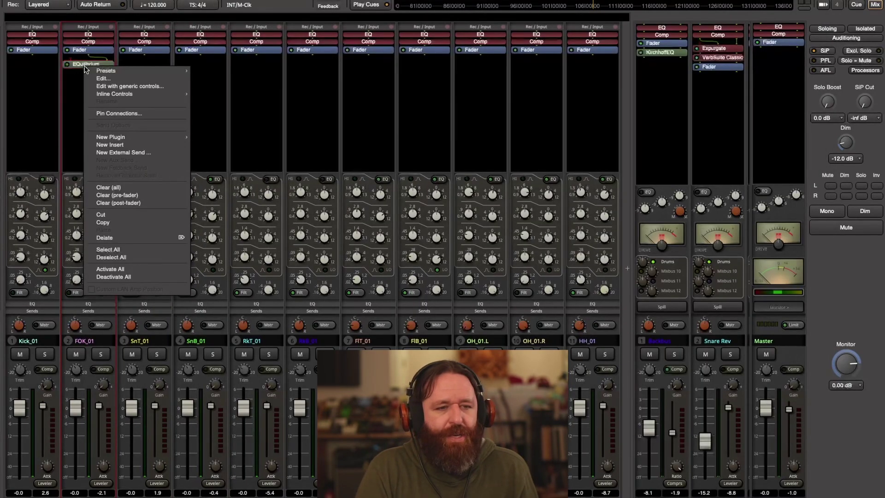
pyautogui.click(110, 238)
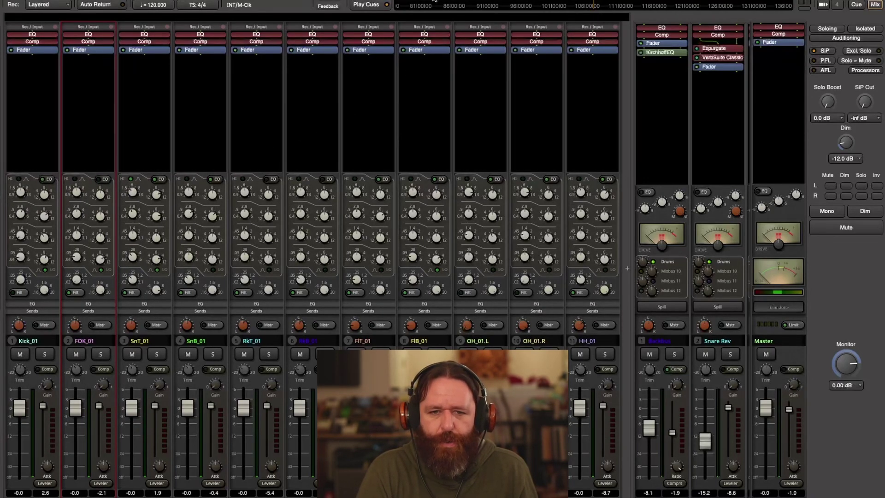
# Move the playhead back to an earlier part of the song, play the full drum mix, and show the mixer
pyautogui.scroll(7, 502, 2)
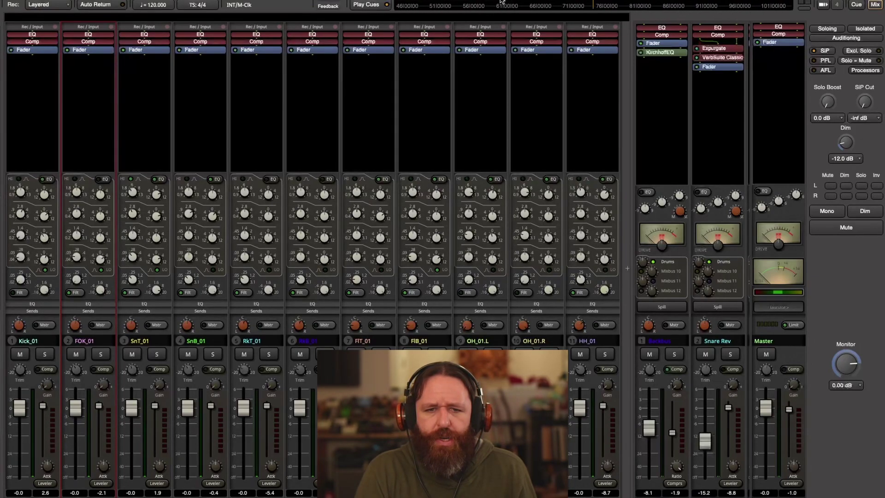
pyautogui.scroll(4, 501, 1)
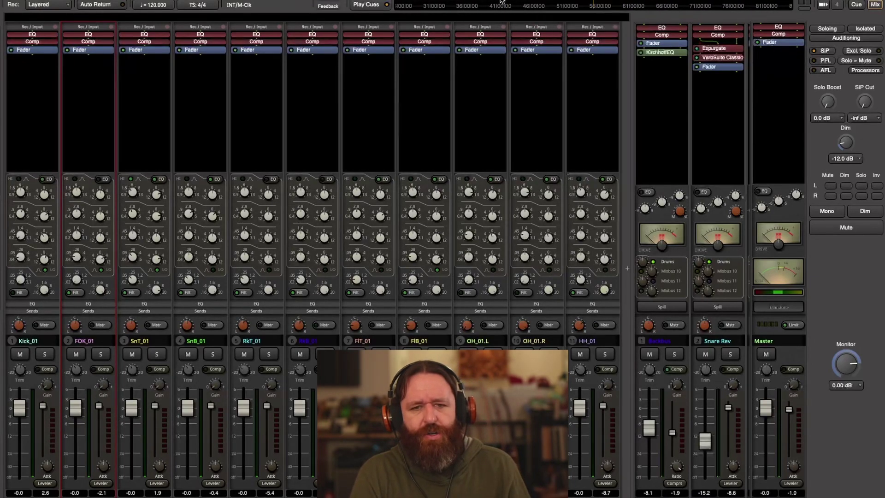
pyautogui.scroll(3, 501, 2)
pyautogui.scroll(2, 502, 2)
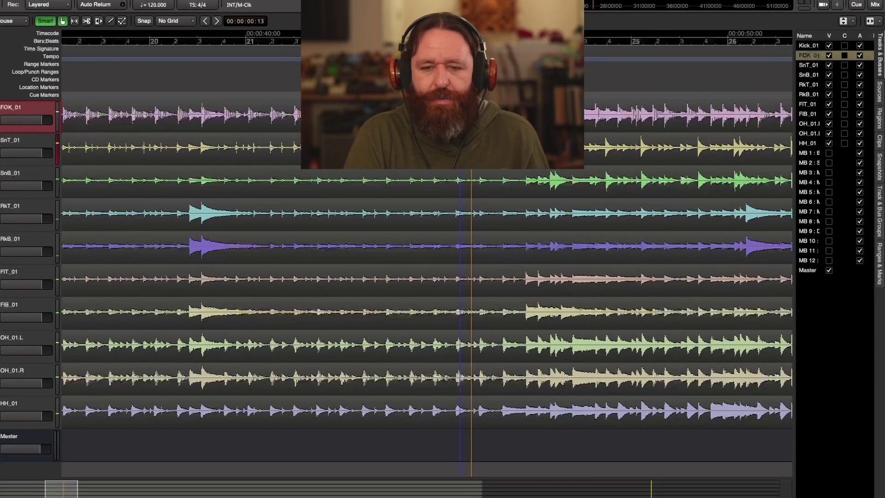
pyautogui.press('space')
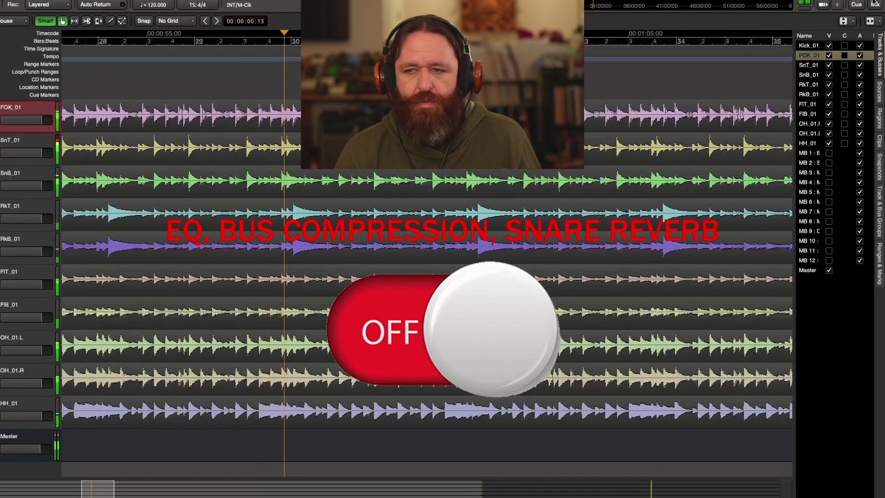
pyautogui.click(875, 4)
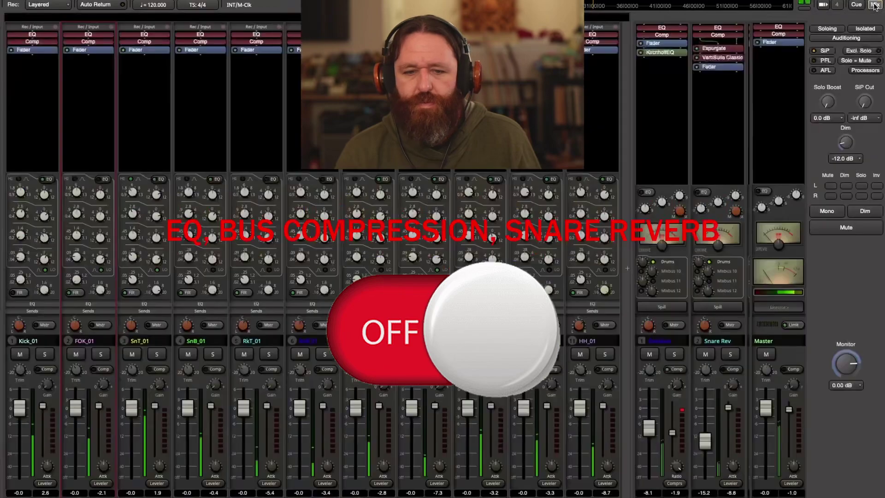